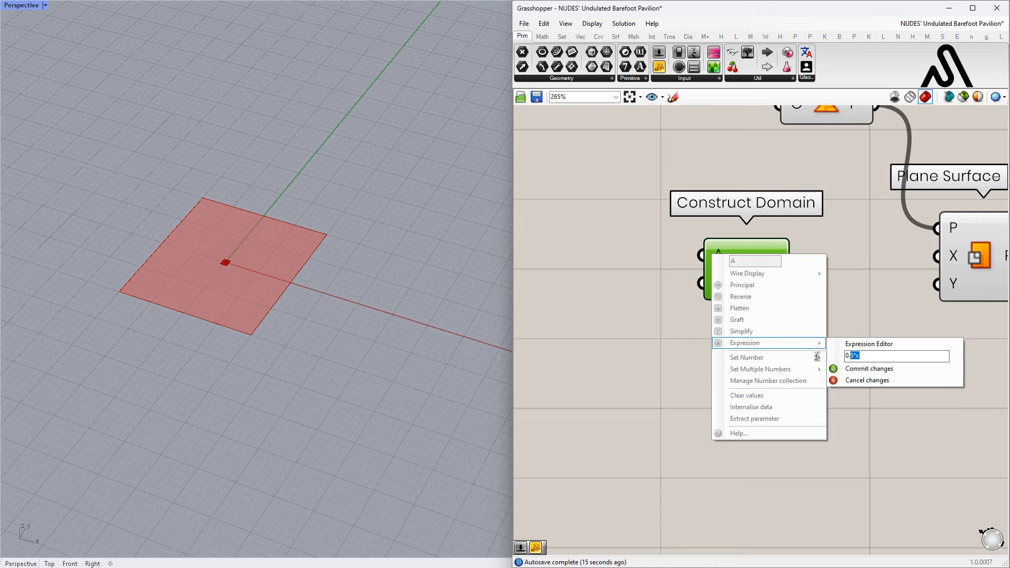
# Set the Construct Domain input expressions to 0.5*x for A and -0.5*x for B.
pyautogui.click(904, 374)
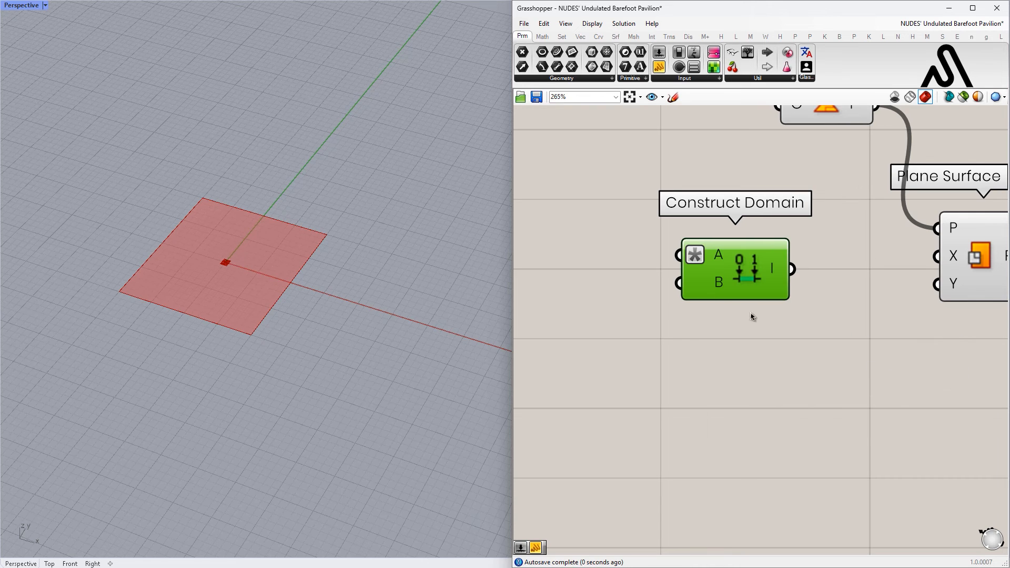
pyautogui.rightClick(719, 285)
pyautogui.moveTo(818, 371)
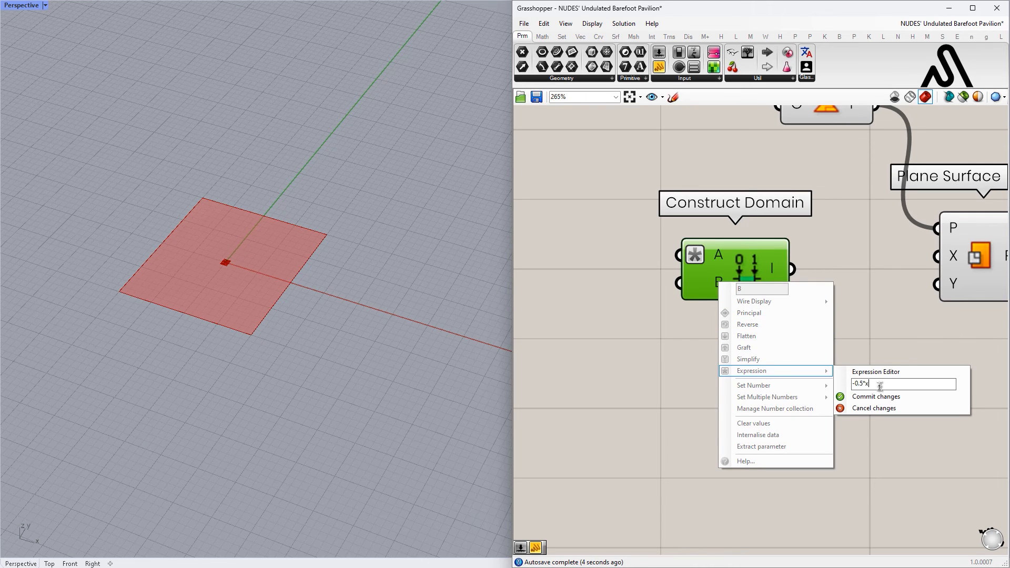
pyautogui.click(886, 400)
# Add a number slider with the value 30 beside the Construct Domain component.
pyautogui.scroll(-3, 744, 315)
pyautogui.doubleClick(638, 309)
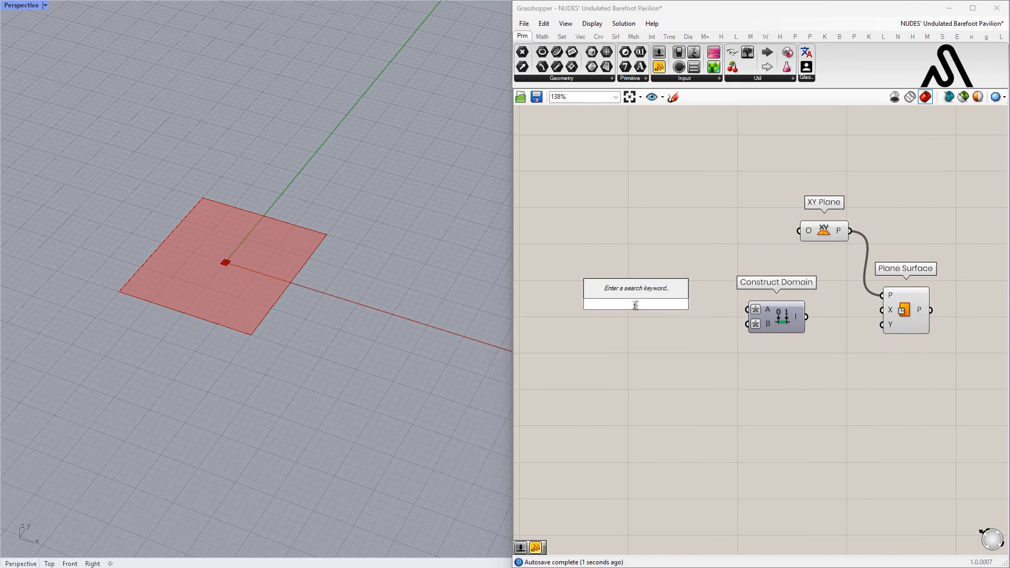
pyautogui.write('30')
pyautogui.press('Return')
# Wire the 30 slider into Construct Domain's A and B inputs, and the domain output into Plane Surface's X and Y.
pyautogui.scroll(3, 650, 288)
pyautogui.moveTo(851, 317); pyautogui.dragTo(685, 267, button='right')
pyautogui.moveTo(746, 293); pyautogui.dragTo(818, 274)
pyautogui.scroll(-2, 817, 273)
pyautogui.moveTo(644, 273); pyautogui.dragTo(771, 287)
pyautogui.scroll(2, 758, 286)
pyautogui.moveTo(751, 286); pyautogui.dragTo(658, 249)
pyautogui.moveTo(730, 247); pyautogui.dragTo(772, 260)
pyautogui.moveTo(695, 244); pyautogui.dragTo(701, 257)
# Arrange the slider, Construct Domain and XY Plane components neatly beside Plane Surface.
pyautogui.scroll(-3, 708, 260)
pyautogui.click(736, 298)
pyautogui.click(645, 297)
pyautogui.click(728, 217)
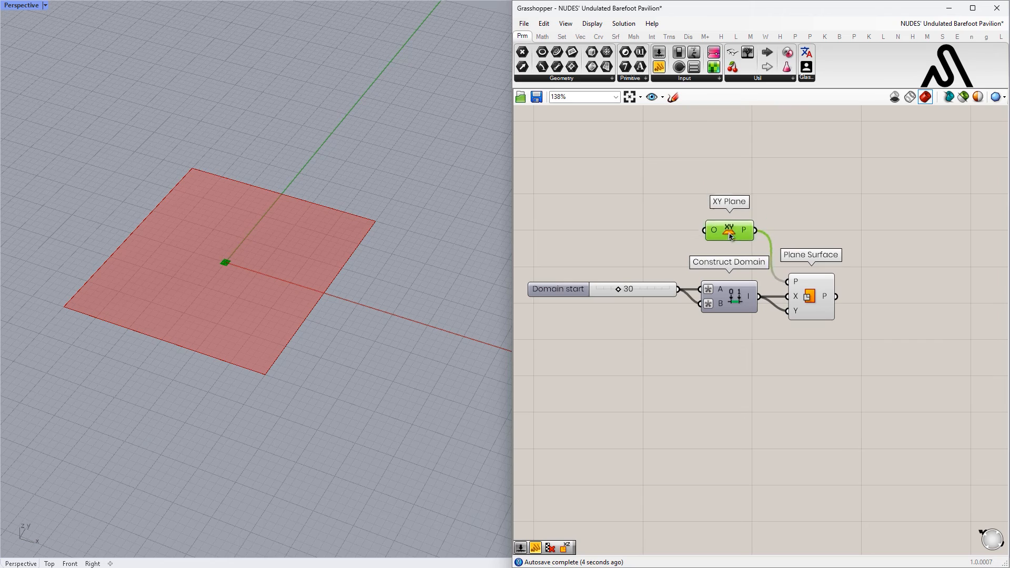
pyautogui.click(733, 198)
pyautogui.scroll(-2, 733, 198)
pyautogui.moveTo(576, 175); pyautogui.dragTo(755, 297)
pyautogui.click(755, 258)
# Add a Divide Surface component and wire the Plane Surface output into its S input.
pyautogui.moveTo(448, 271); pyautogui.dragTo(342, 238, button='right')
pyautogui.scroll(-6, 352, 295)
pyautogui.scroll(6, 342, 238)
pyautogui.scroll(3, 349, 233)
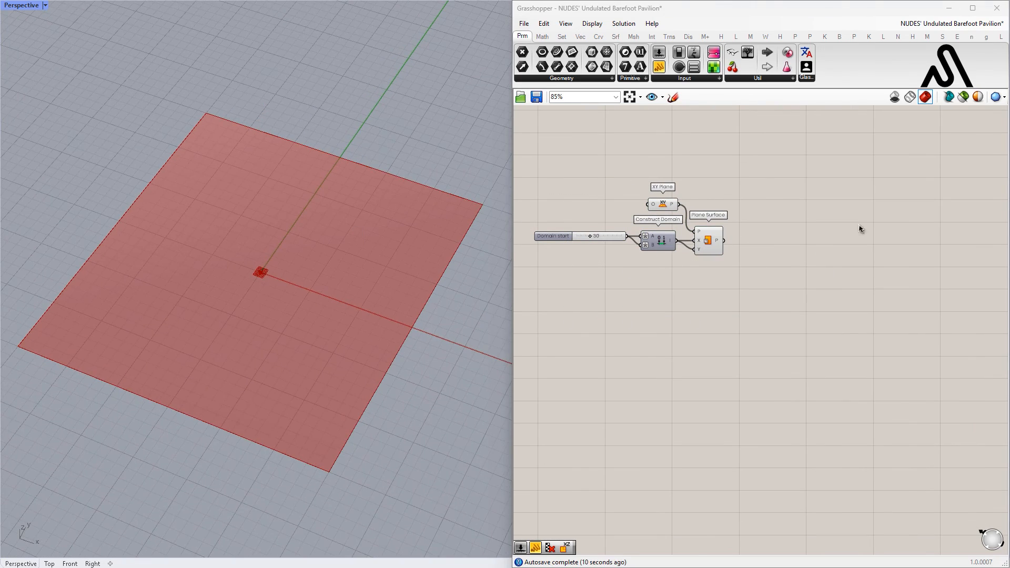
pyautogui.scroll(2, 859, 227)
pyautogui.doubleClick(690, 252)
pyautogui.write('Divide sur')
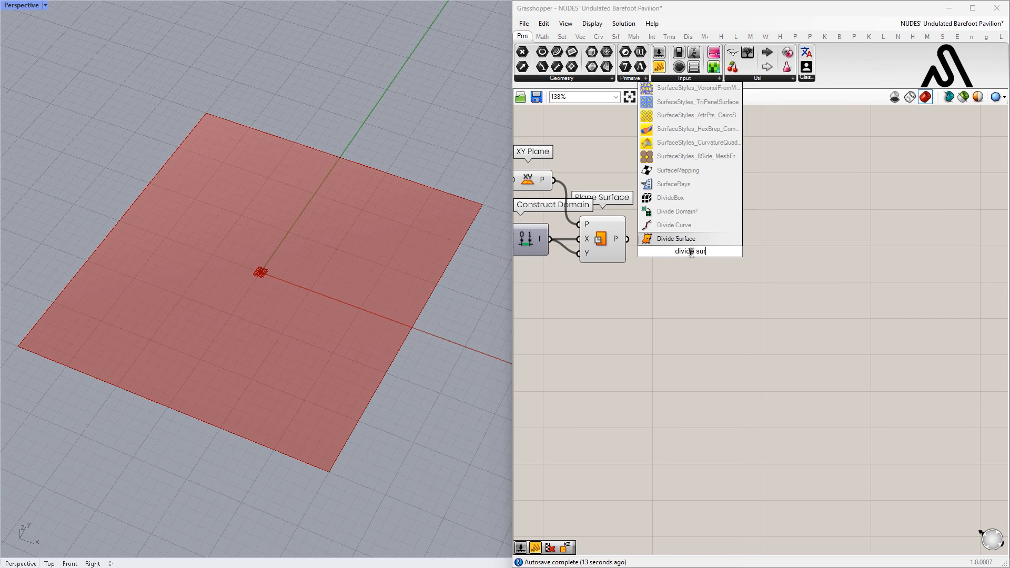
pyautogui.press('Return')
pyautogui.moveTo(700, 274); pyautogui.dragTo(689, 310)
pyautogui.moveTo(688, 310); pyautogui.dragTo(806, 272, button='right')
# Place the 30 slider below Construct Domain and wire it through a Relay into Divide Surface's U and V inputs.
pyautogui.click(566, 203)
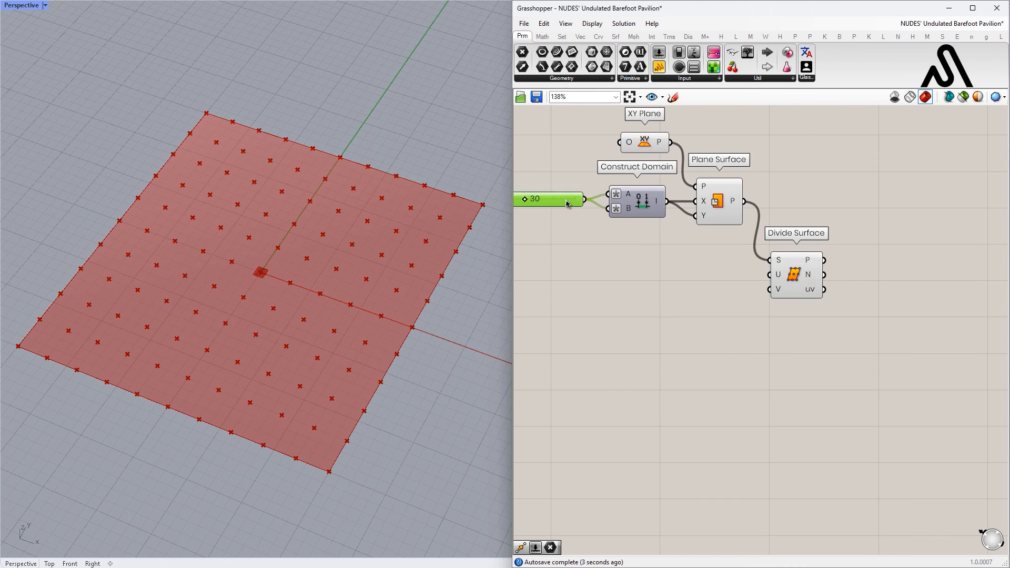
pyautogui.moveTo(567, 204); pyautogui.dragTo(590, 270)
pyautogui.moveTo(772, 277); pyautogui.dragTo(770, 275)
pyautogui.moveTo(805, 278); pyautogui.dragTo(806, 263)
pyautogui.doubleClick(700, 260)
pyautogui.moveTo(729, 261); pyautogui.dragTo(770, 275)
pyautogui.click(900, 228)
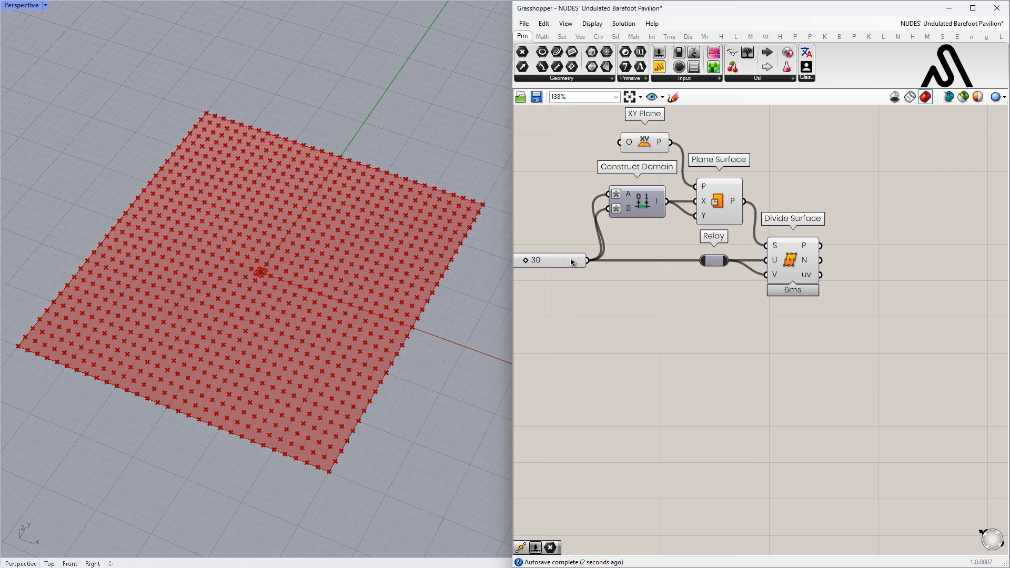
pyautogui.moveTo(851, 362); pyautogui.dragTo(570, 256)
pyautogui.moveTo(714, 261); pyautogui.dragTo(714, 259)
pyautogui.click(846, 272)
# Disable the viewport preview of the XY Plane, Construct Domain and Plane Surface components.
pyautogui.moveTo(845, 272); pyautogui.dragTo(754, 336, button='right')
pyautogui.scroll(5, 281, 237)
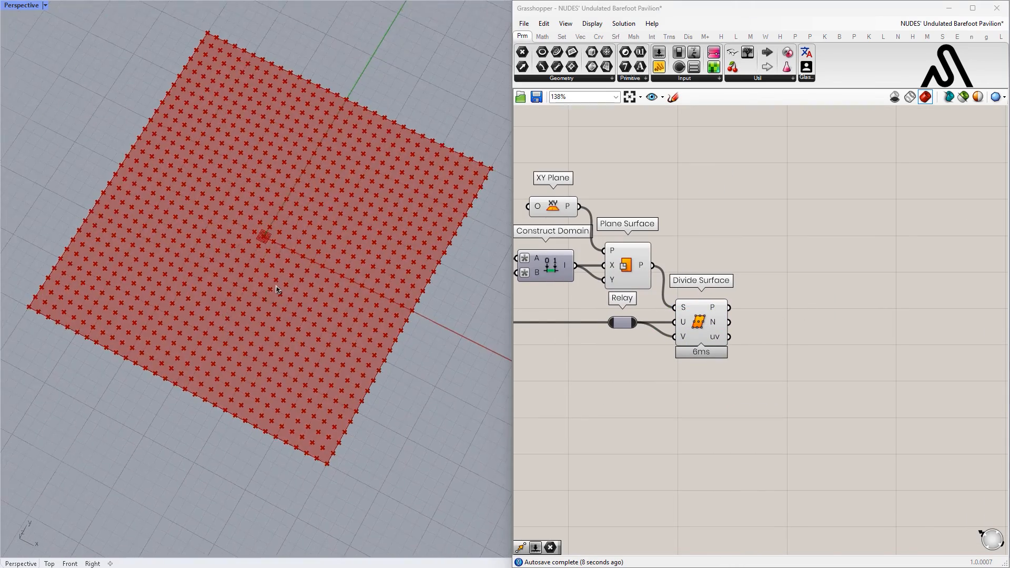
pyautogui.scroll(-10, 281, 236)
pyautogui.moveTo(280, 236); pyautogui.dragTo(286, 297, button='right')
pyautogui.scroll(7, 286, 298)
pyautogui.scroll(-2, 649, 217)
pyautogui.moveTo(649, 217); pyautogui.dragTo(782, 232, button='right')
pyautogui.moveTo(771, 185); pyautogui.dragTo(631, 319)
pyautogui.middleClick(607, 258)
pyautogui.click(630, 230)
pyautogui.moveTo(776, 179); pyautogui.dragTo(639, 352)
pyautogui.middleClick(654, 261)
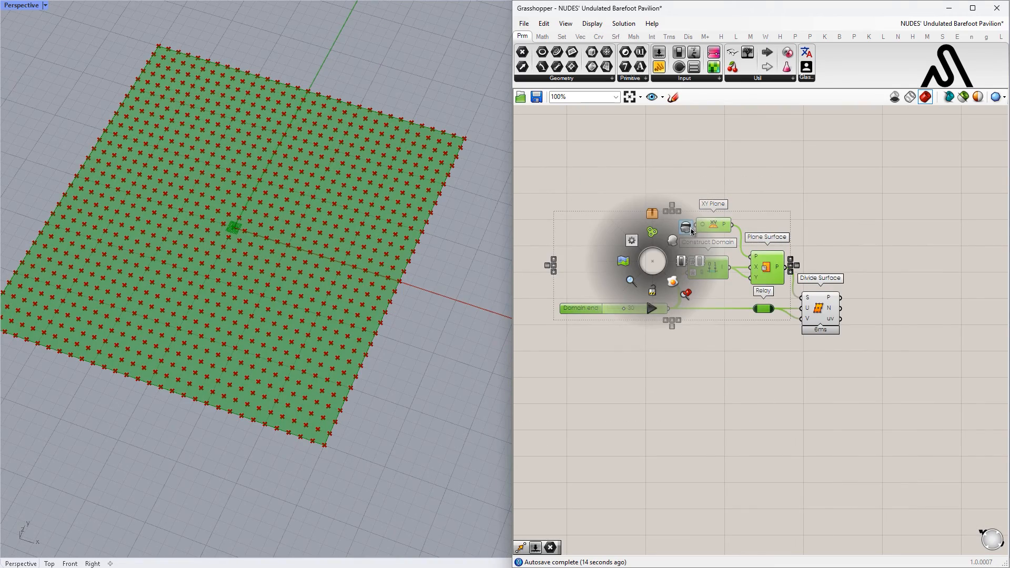
pyautogui.click(687, 227)
pyautogui.click(615, 247)
# Add a Move component well clear of Divide Surface and wire the P points output into its G input.
pyautogui.moveTo(210, 327); pyautogui.dragTo(273, 295, button='right')
pyautogui.scroll(4, 755, 263)
pyautogui.doubleClick(773, 287)
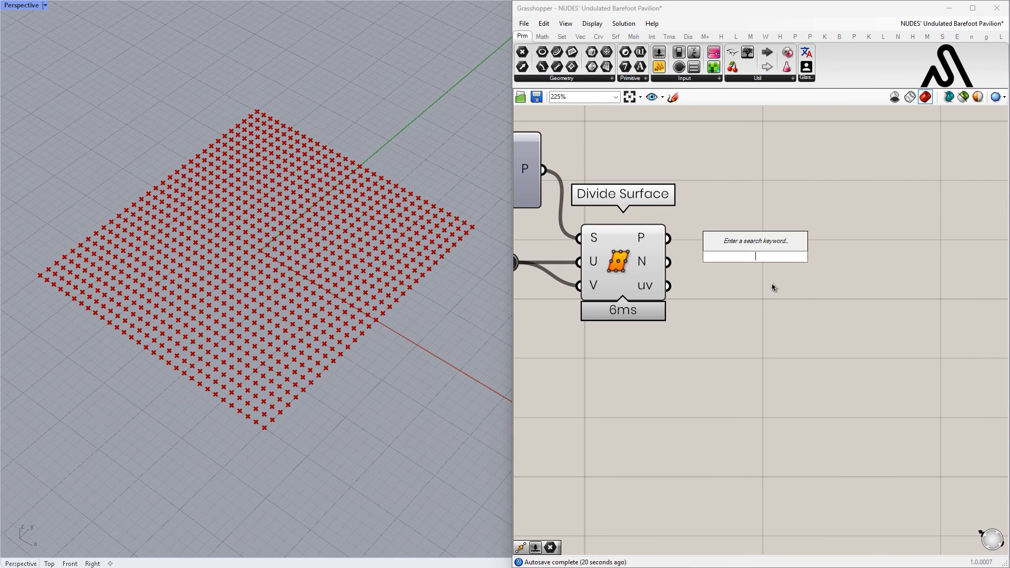
pyautogui.write('move')
pyautogui.click(742, 248)
pyautogui.moveTo(748, 257); pyautogui.dragTo(800, 263)
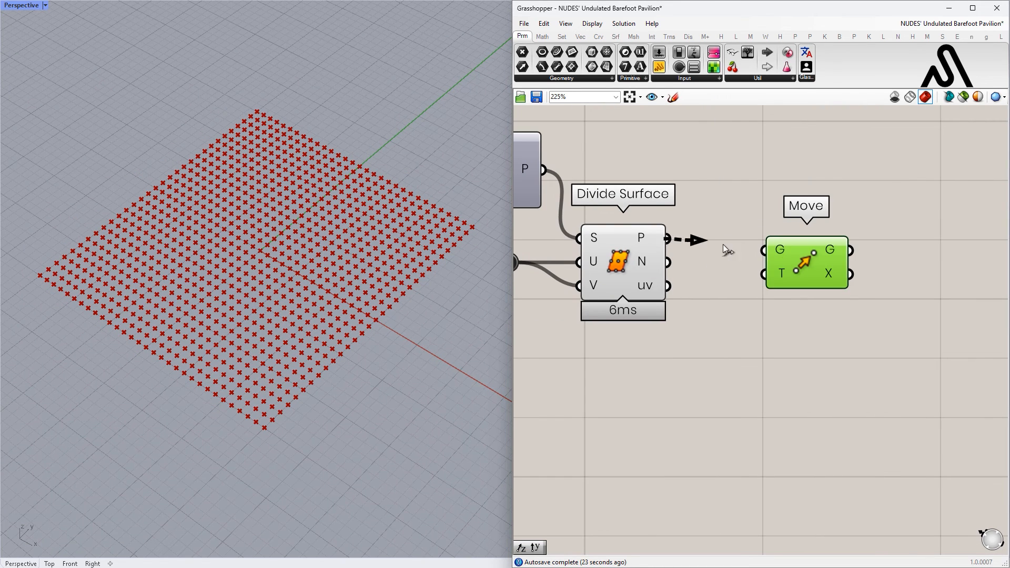
pyautogui.moveTo(707, 246); pyautogui.dragTo(762, 249)
pyautogui.scroll(-2, 762, 251)
pyautogui.moveTo(762, 250); pyautogui.dragTo(683, 238, button='right')
pyautogui.moveTo(725, 238); pyautogui.dragTo(896, 230)
pyautogui.click(816, 271)
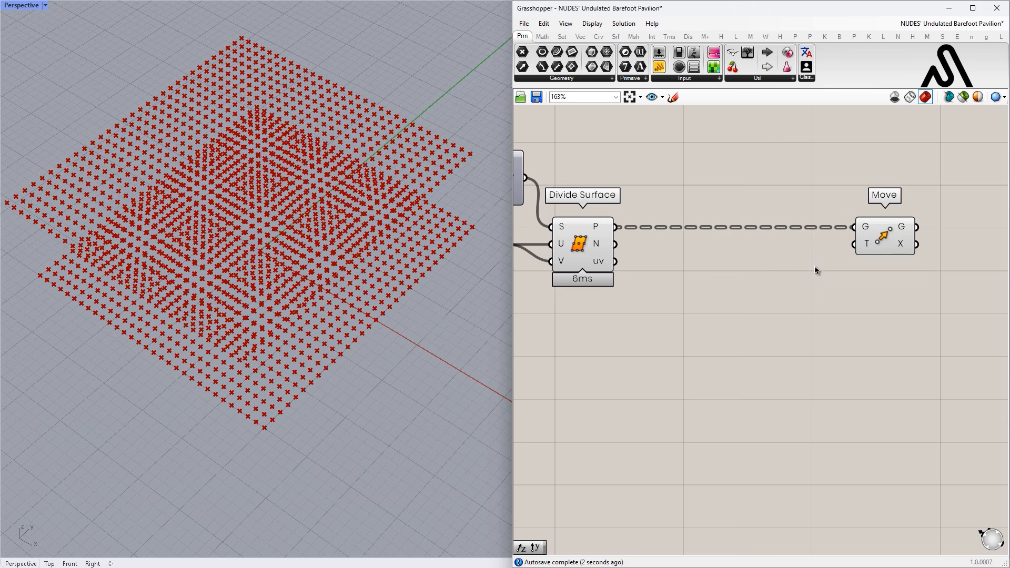
# Wire a new Unit Z vector into Move's T input and open more canvas space between Divide Surface and these components.
pyautogui.doubleClick(776, 265)
pyautogui.write('z')
pyautogui.click(762, 249)
pyautogui.moveTo(762, 253); pyautogui.dragTo(854, 244)
pyautogui.moveTo(812, 266)
pyautogui.mouseDown()
pyautogui.moveTo(825, 256)
pyautogui.moveTo(825, 279)
pyautogui.mouseUp()
pyautogui.scroll(-2, 754, 284)
pyautogui.scroll(1, 686, 288)
pyautogui.keyDown('alt'); pyautogui.moveTo(751, 295); pyautogui.dragTo(907, 295); pyautogui.keyUp('alt')
# Add a Series component below Divide Surface and wire the Relay into its C count input.
pyautogui.moveTo(739, 317); pyautogui.dragTo(786, 326, button='right')
pyautogui.doubleClick(672, 303)
pyautogui.write('seriese')
pyautogui.click(659, 292)
pyautogui.moveTo(811, 310); pyautogui.dragTo(725, 323)
pyautogui.moveTo(624, 251); pyautogui.dragTo(770, 248, button='right')
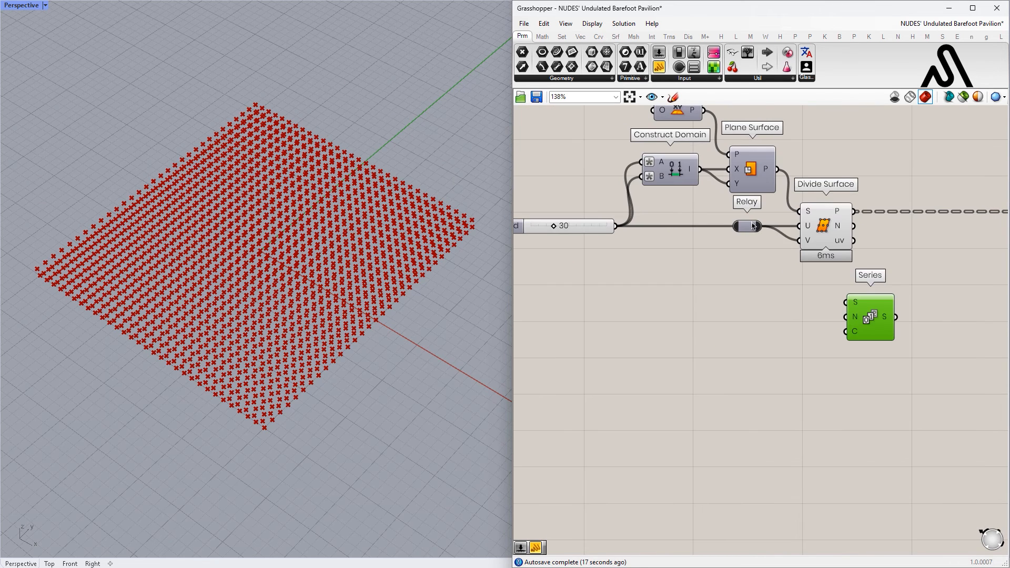
pyautogui.click(883, 316)
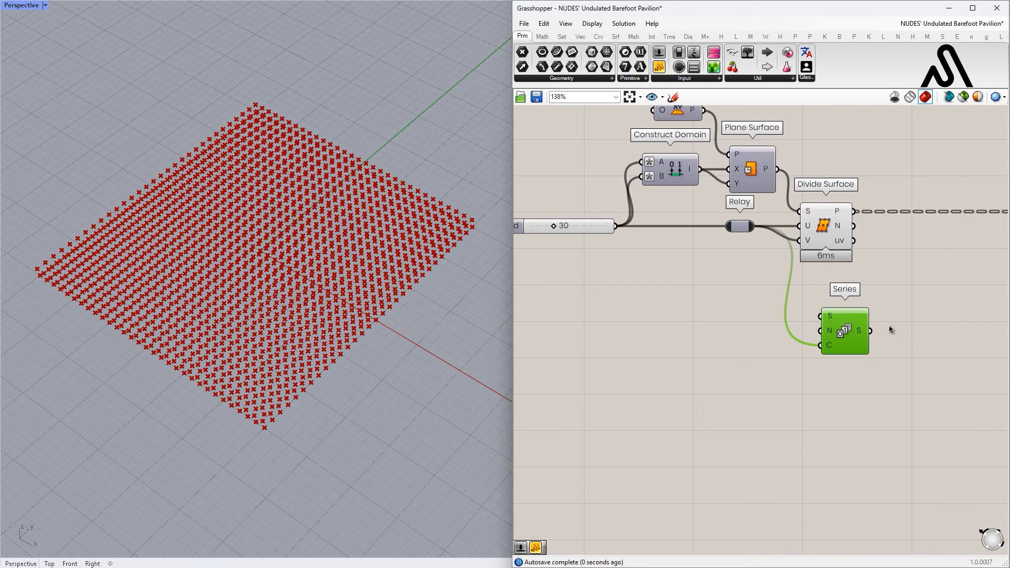
# Apply an expression based on x to the Series component's C input.
pyautogui.scroll(3, 890, 329)
pyautogui.rightClick(738, 319)
pyautogui.moveTo(809, 423)
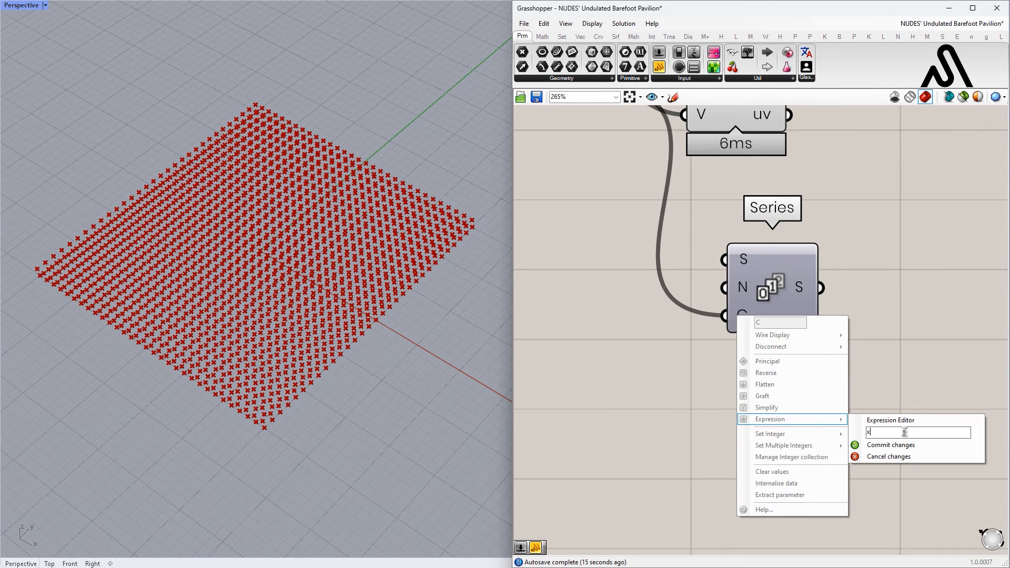
pyautogui.click(890, 444)
pyautogui.scroll(-3, 831, 338)
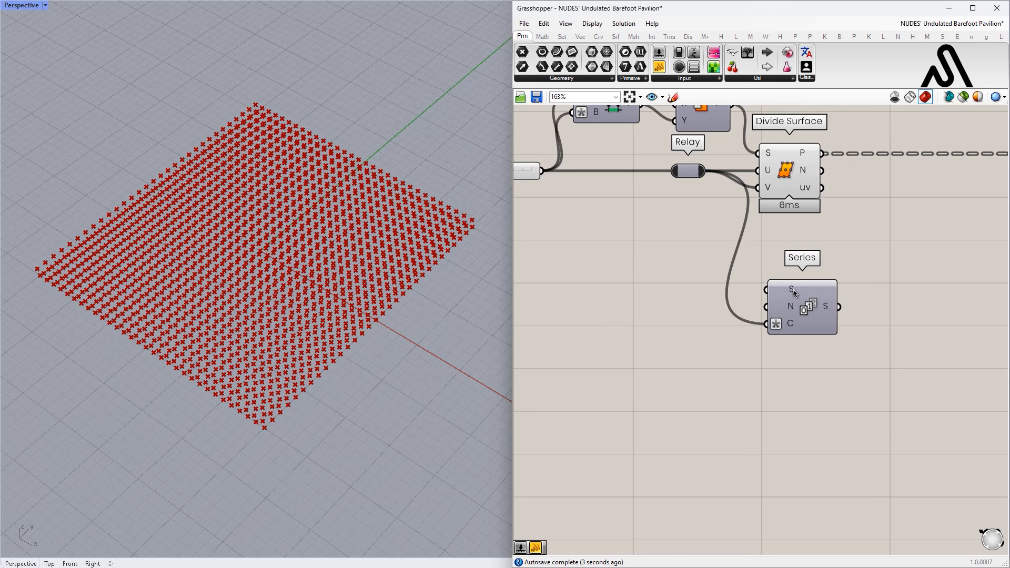
pyautogui.moveTo(614, 303); pyautogui.dragTo(654, 309, button='right')
pyautogui.doubleClick(658, 302)
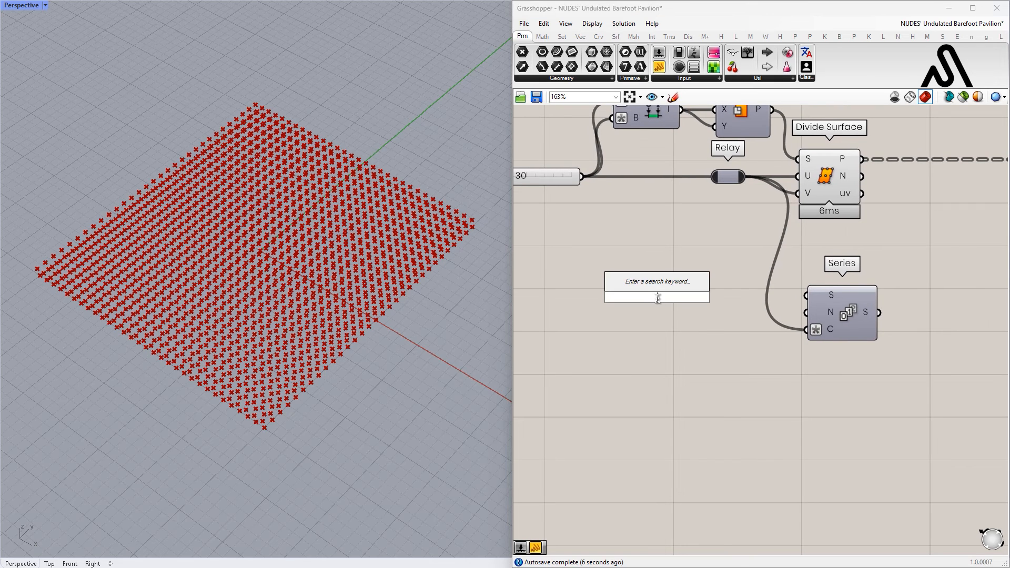
pyautogui.press('Return')
pyautogui.moveTo(728, 240); pyautogui.dragTo(562, 391)
pyautogui.press('Delete')
# Add a panel containing 0 and wire it into the Series component's S start input.
pyautogui.press('F4')
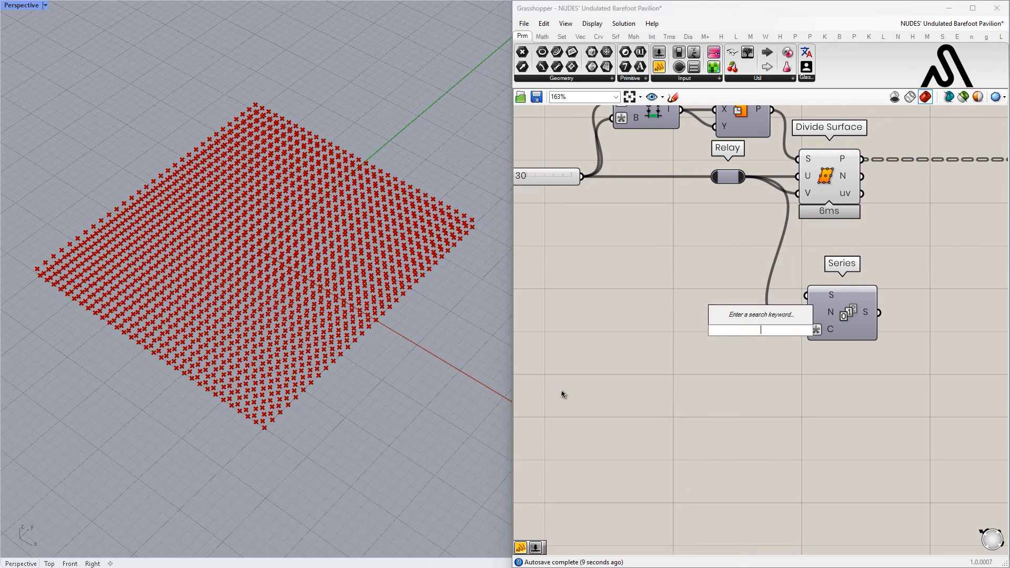
pyautogui.write('0')
pyautogui.press('Return')
pyautogui.scroll(3, 760, 337)
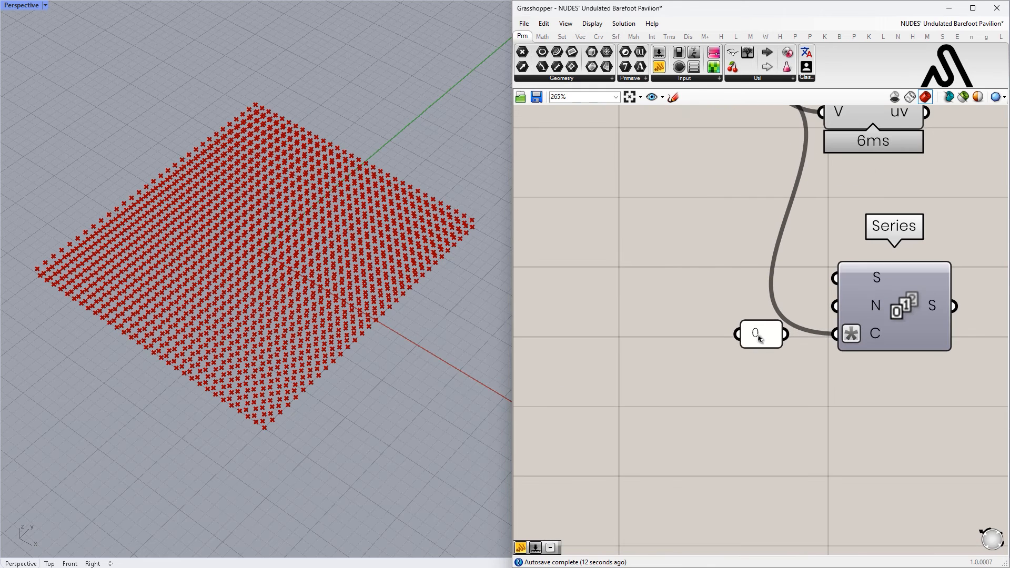
pyautogui.moveTo(742, 334); pyautogui.dragTo(728, 277)
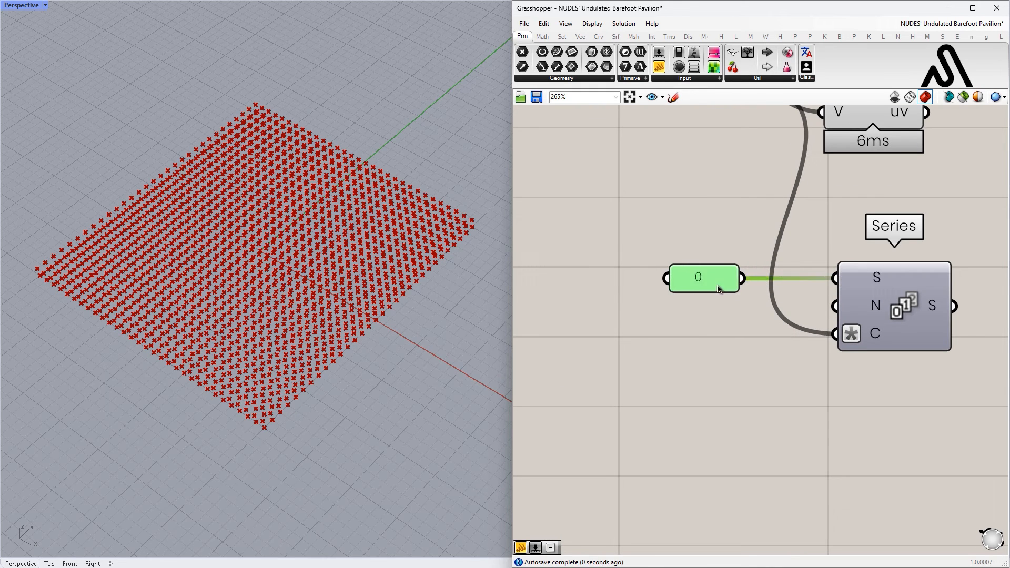
# Duplicate the 0 panel for the Series component's N step input and set the copy's value to 1.
pyautogui.keyDown('alt'); pyautogui.moveTo(664, 285); pyautogui.dragTo(835, 306); pyautogui.keyUp('alt')
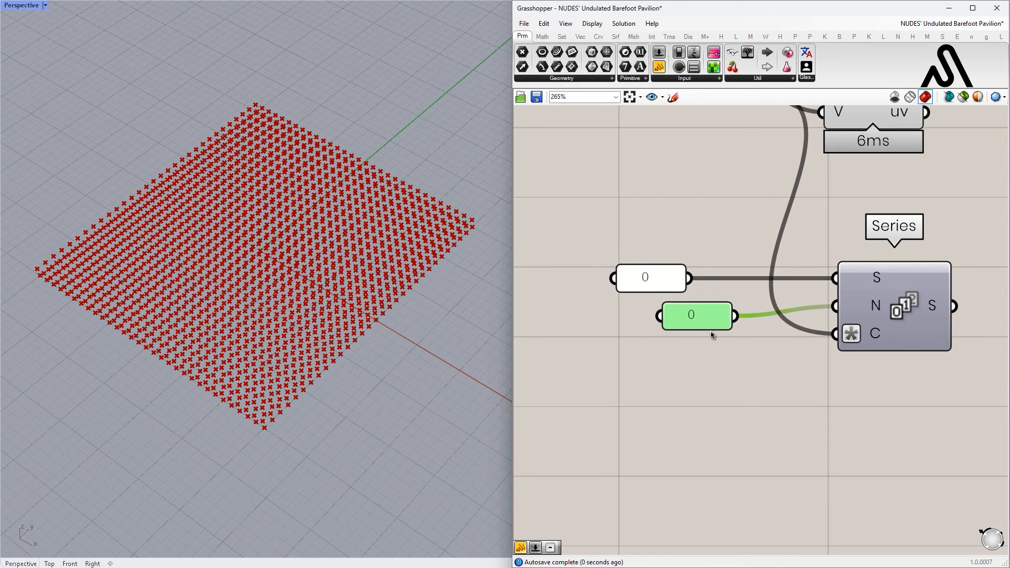
pyautogui.doubleClick(735, 308)
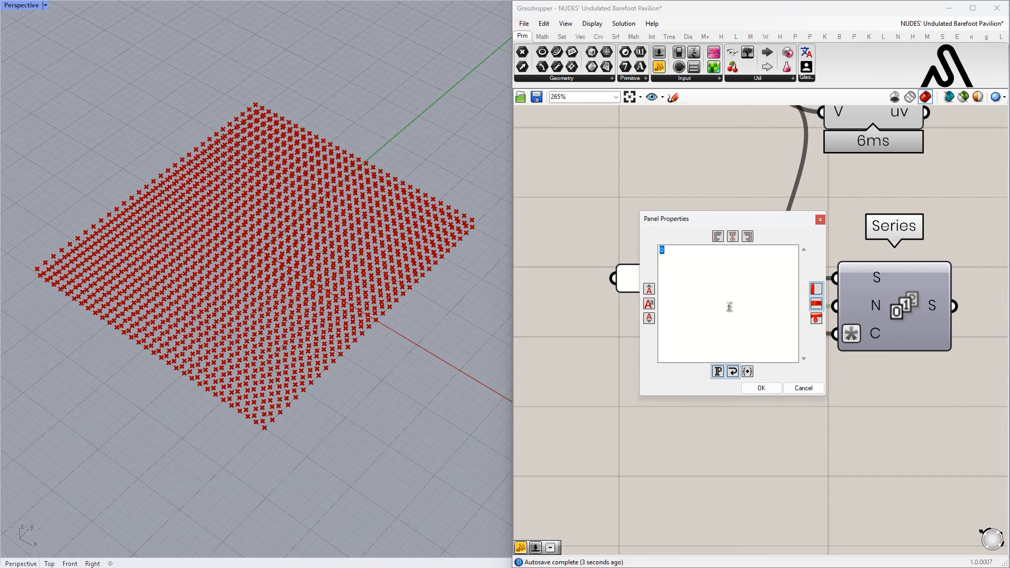
pyautogui.click(771, 394)
pyautogui.scroll(-5, 779, 395)
# Attach a Param Viewer to the Series output and inspect its data structure.
pyautogui.moveTo(805, 400); pyautogui.dragTo(667, 386, button='right')
pyautogui.click(694, 367)
pyautogui.moveTo(762, 349); pyautogui.dragTo(743, 317, button='right')
pyautogui.scroll(1, 654, 363)
pyautogui.moveTo(654, 363); pyautogui.dragTo(587, 308)
pyautogui.moveTo(814, 285); pyautogui.dragTo(718, 264, button='right')
pyautogui.click(631, 303)
pyautogui.click(764, 279)
pyautogui.click(768, 281)
pyautogui.moveTo(641, 299); pyautogui.dragTo(690, 282)
pyautogui.moveTo(777, 292); pyautogui.dragTo(759, 309)
pyautogui.scroll(2, 751, 322)
pyautogui.moveTo(688, 355); pyautogui.dragTo(773, 484, button='right')
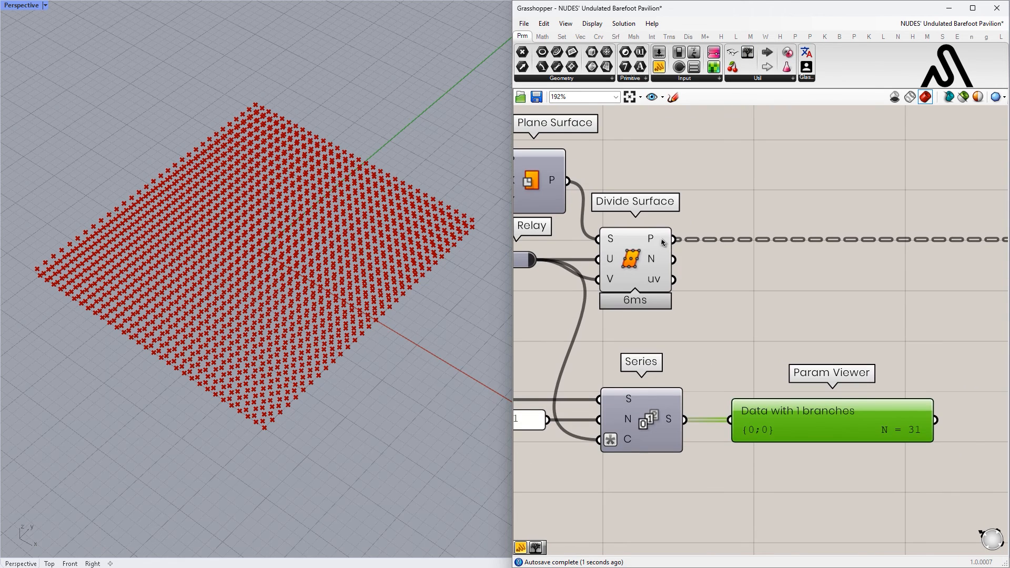
# Simplify the P output of Divide Surface and delete the Param Viewer from the Series output.
pyautogui.rightClick(653, 238)
pyautogui.click(684, 316)
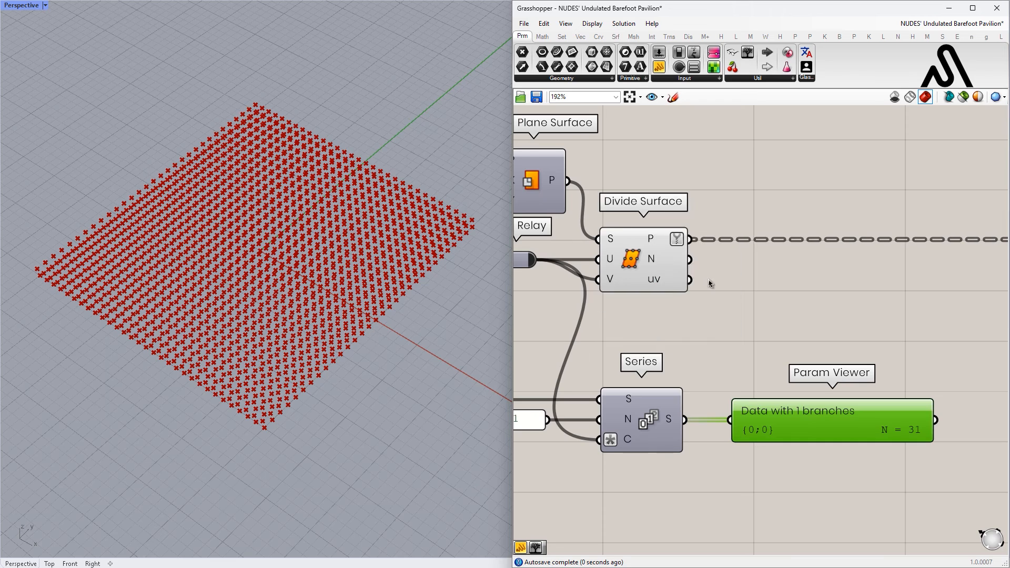
pyautogui.scroll(-4, 689, 326)
pyautogui.scroll(3, 679, 337)
pyautogui.moveTo(668, 344)
pyautogui.click(752, 348)
pyautogui.press('Delete')
# Add a Remap Numbers component and wire the Series output into its V input.
pyautogui.moveTo(734, 364); pyautogui.dragTo(723, 298, button='right')
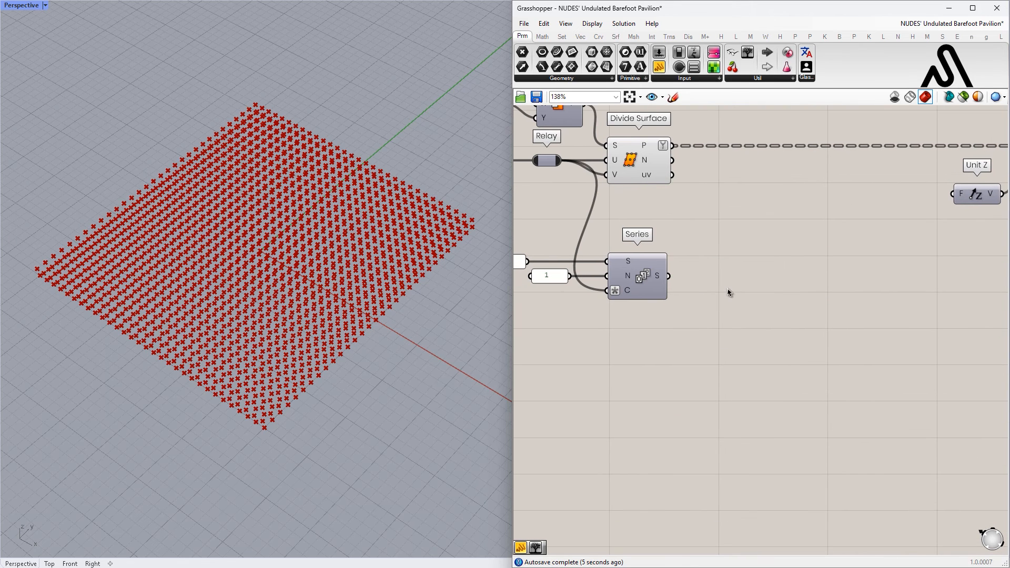
pyautogui.doubleClick(793, 360)
pyautogui.write('remao')
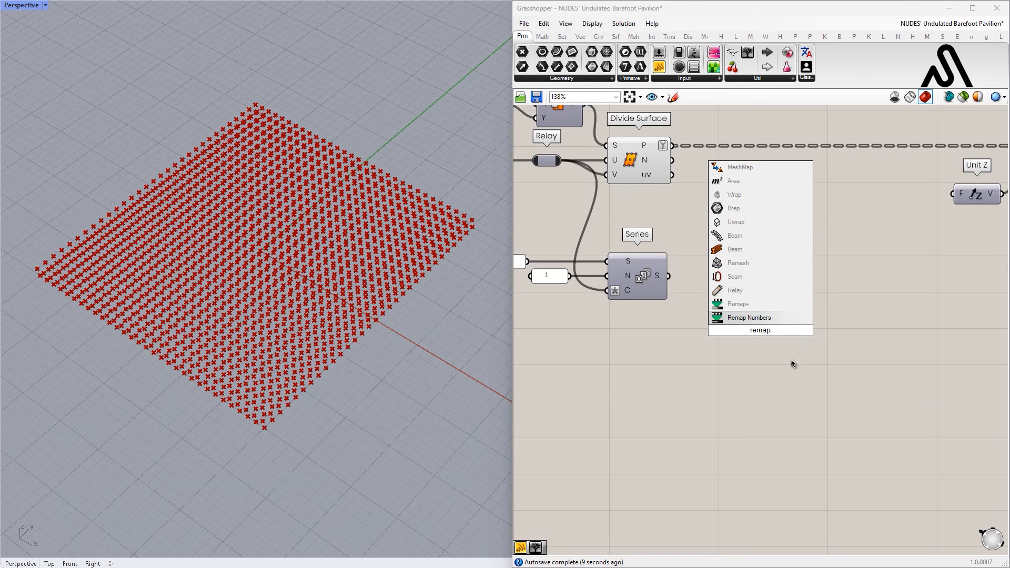
pyautogui.click(774, 319)
pyautogui.moveTo(753, 308); pyautogui.dragTo(738, 271)
pyautogui.scroll(1, 671, 276)
pyautogui.moveTo(669, 276); pyautogui.dragTo(731, 279)
pyautogui.moveTo(765, 292); pyautogui.dragTo(844, 291)
pyautogui.click(706, 320)
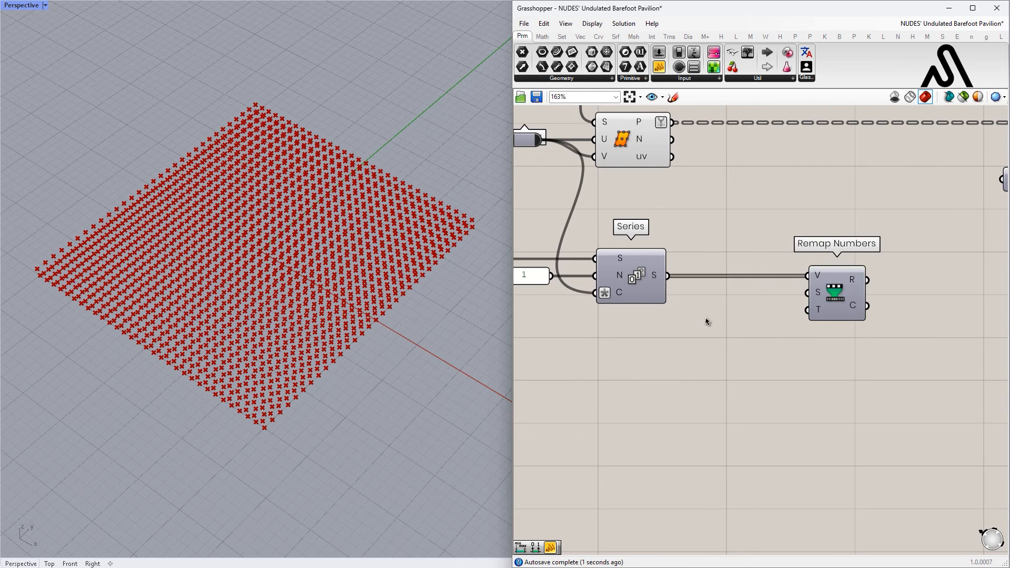
# Add a Bounds component fed by the Series output and wire its domain into Remap Numbers' S input.
pyautogui.doubleClick(706, 320)
pyautogui.write('bounds')
pyautogui.press('Return')
pyautogui.moveTo(712, 312); pyautogui.dragTo(792, 285)
pyautogui.moveTo(712, 292); pyautogui.dragTo(710, 295)
pyautogui.moveTo(816, 288); pyautogui.dragTo(811, 288)
# Add a panel reading 0 to 1 and wire it into Remap Numbers' T target input.
pyautogui.scroll(1, 705, 348)
pyautogui.moveTo(705, 347); pyautogui.dragTo(703, 297, button='right')
pyautogui.doubleClick(679, 295)
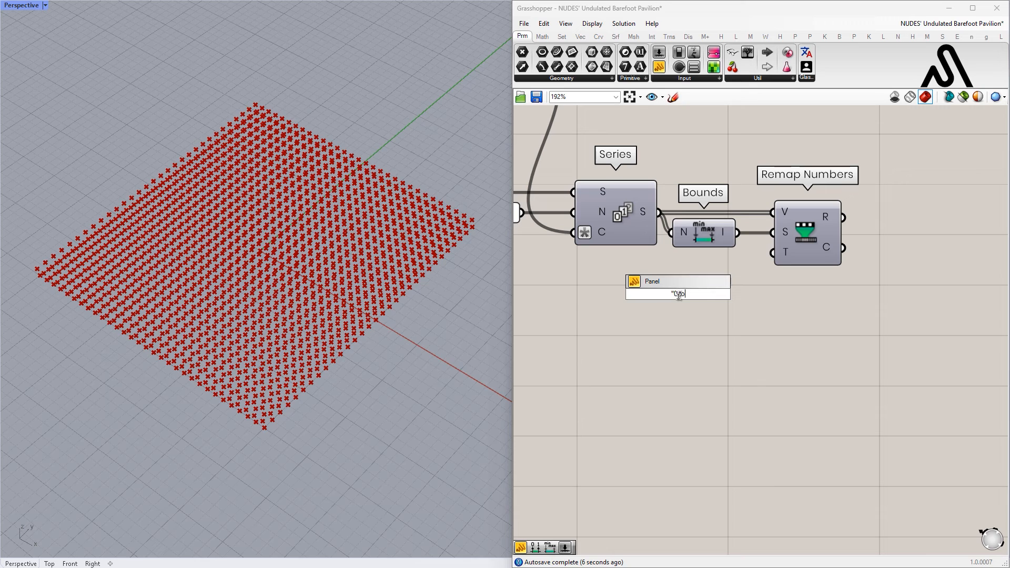
pyautogui.press('Return')
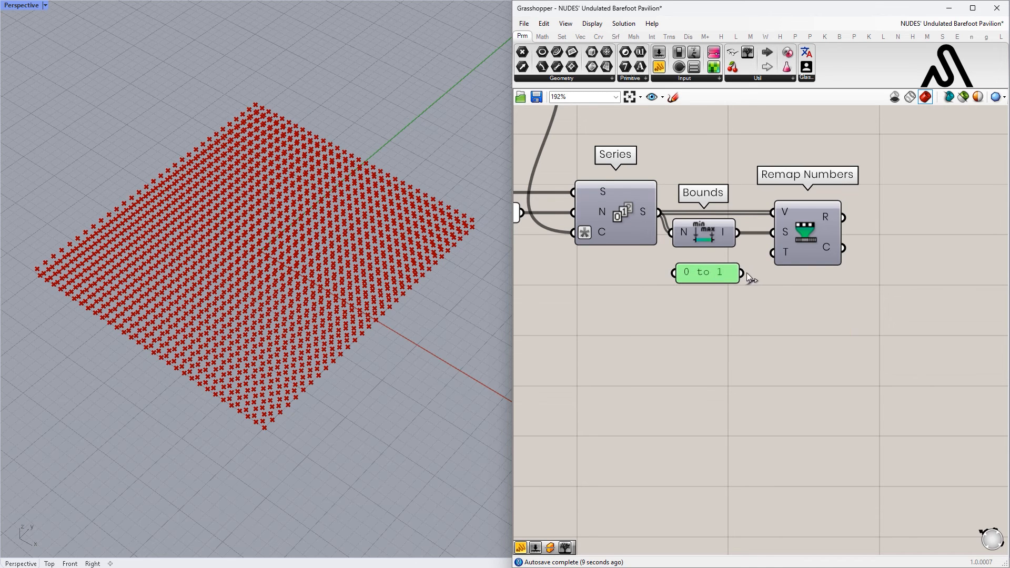
pyautogui.click(709, 348)
pyautogui.scroll(-4, 706, 351)
pyautogui.scroll(2, 762, 288)
pyautogui.moveTo(762, 288); pyautogui.dragTo(756, 289)
# Add a Graph Mapper, shrink it, and wire the R output of Remap Numbers into it.
pyautogui.moveTo(792, 278); pyautogui.dragTo(698, 269, button='right')
pyautogui.doubleClick(744, 279)
pyautogui.write('graph mapper')
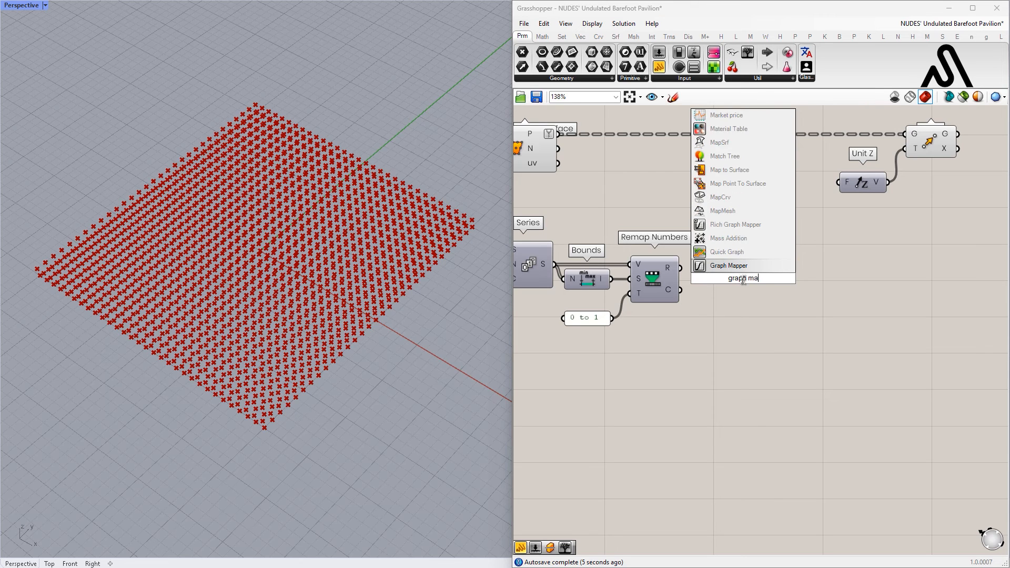
pyautogui.press('Return')
pyautogui.scroll(2, 719, 271)
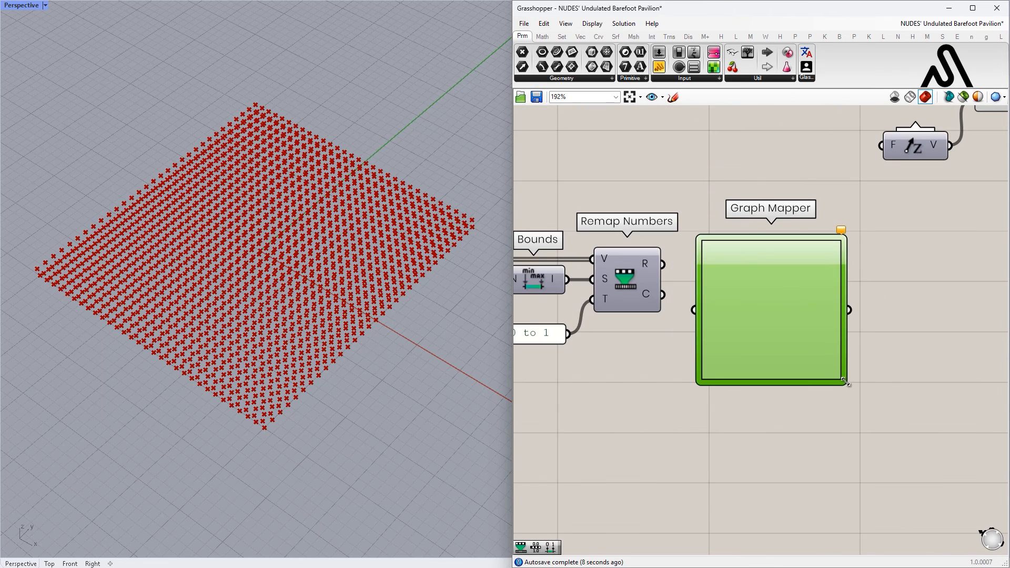
pyautogui.moveTo(846, 382); pyautogui.dragTo(796, 333)
pyautogui.scroll(-3, 742, 289)
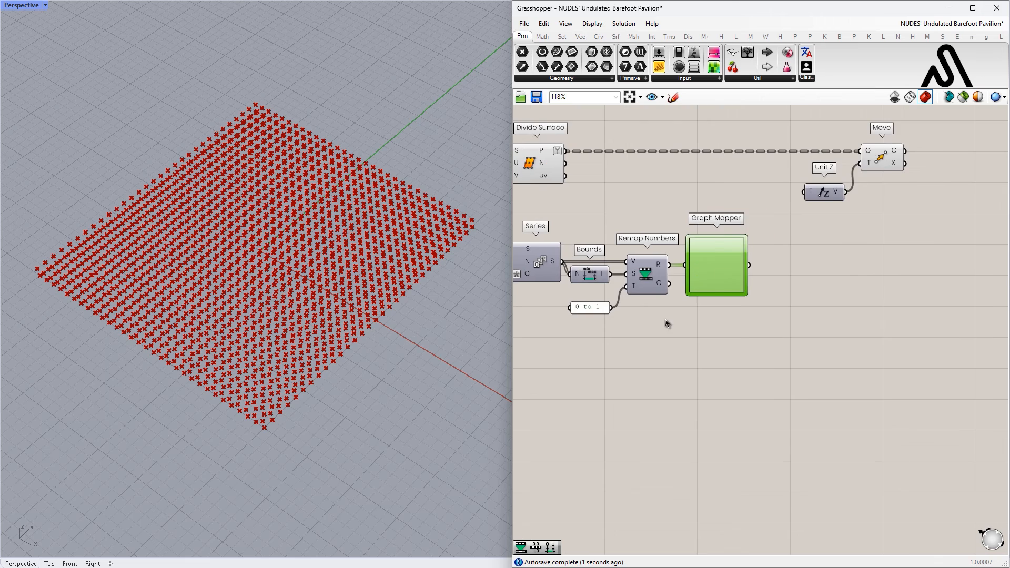
pyautogui.click(710, 284)
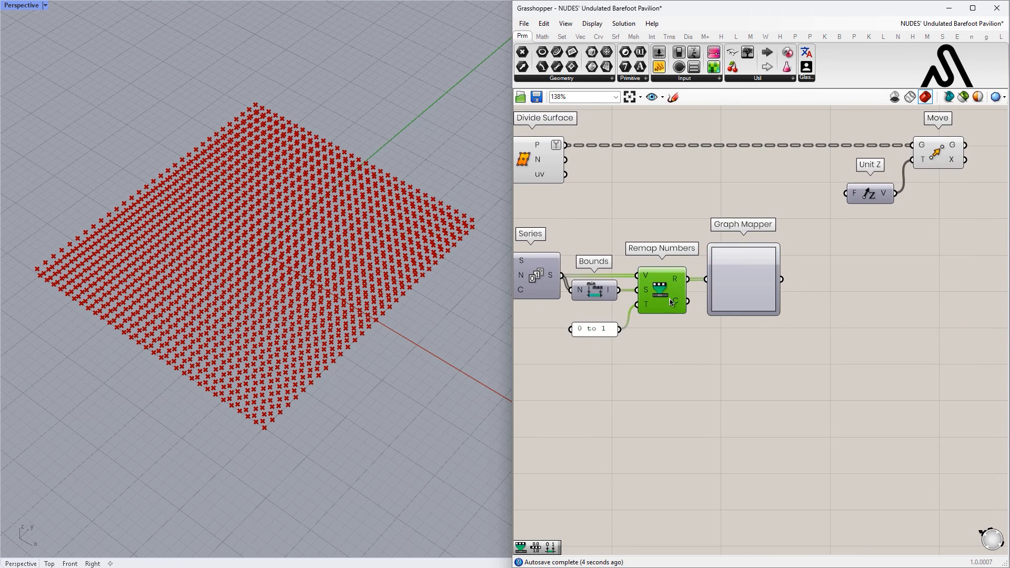
# Duplicate the Bounds and Remap Numbers components after the Graph Mapper and feed the Graph Mapper output into Bounds and Remap Numbers' V input.
pyautogui.keyDown('alt'); pyautogui.moveTo(670, 302); pyautogui.dragTo(882, 317); pyautogui.keyUp('alt')
pyautogui.moveTo(882, 317); pyautogui.dragTo(773, 326, button='right')
pyautogui.scroll(3, 720, 259)
pyautogui.click(719, 260)
pyautogui.moveTo(654, 297); pyautogui.dragTo(746, 317)
pyautogui.moveTo(769, 325)
pyautogui.mouseDown()
pyautogui.moveTo(748, 306)
pyautogui.moveTo(779, 311)
pyautogui.mouseUp()
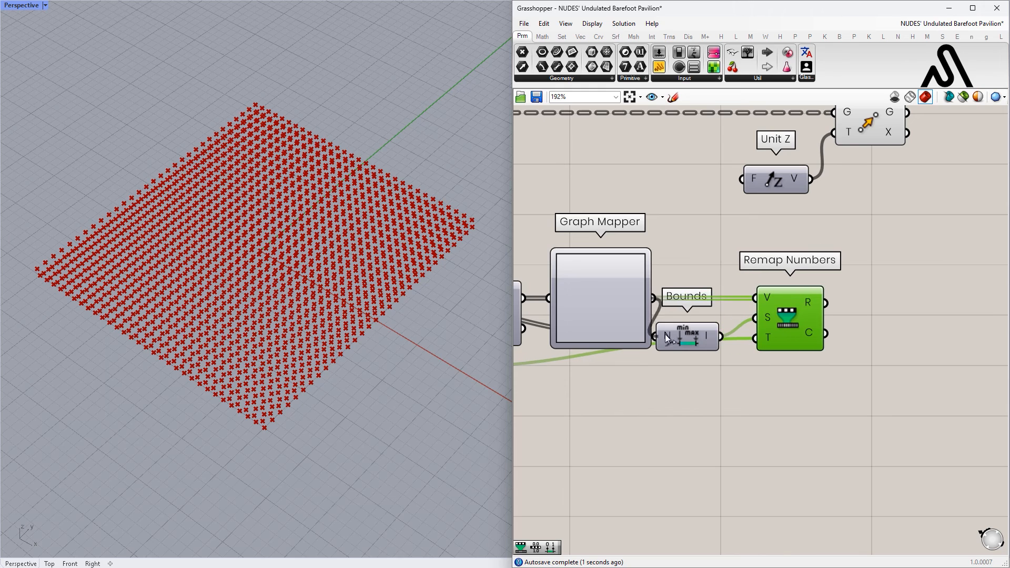
pyautogui.moveTo(666, 334); pyautogui.dragTo(679, 319)
# Add a Construct Domain component and wire its domain into the second Remap Numbers' T input.
pyautogui.moveTo(690, 365); pyautogui.dragTo(714, 302, button='right')
pyautogui.doubleClick(625, 368)
pyautogui.write('co')
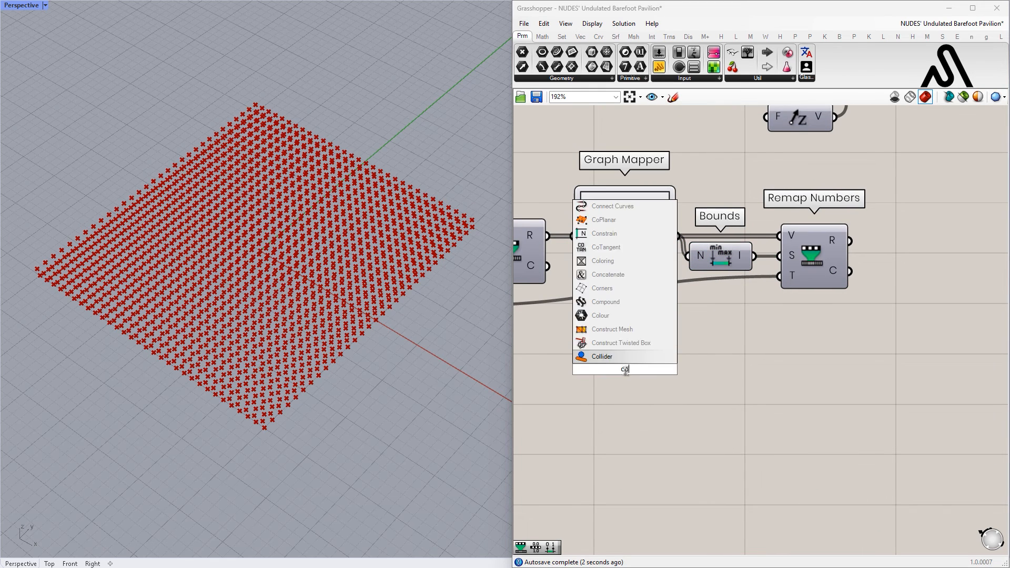
pyautogui.write('nstruct domain')
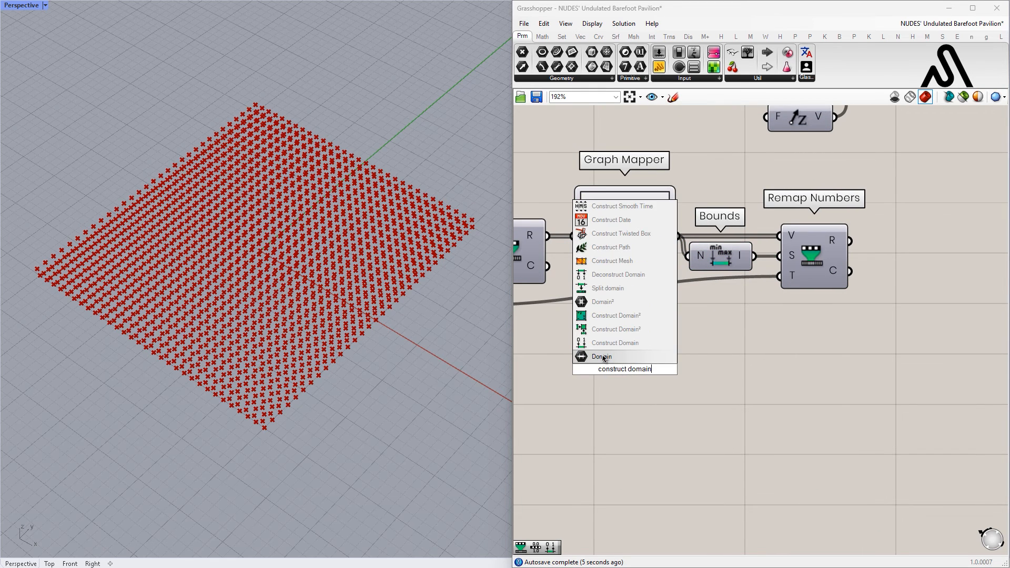
pyautogui.press('Return')
pyautogui.moveTo(680, 362); pyautogui.dragTo(702, 353)
# Add a number slider with the value 10.00 and wire it into Construct Domain's A input.
pyautogui.scroll(-3, 826, 331)
pyautogui.scroll(1, 641, 334)
pyautogui.doubleClick(640, 333)
pyautogui.write('10')
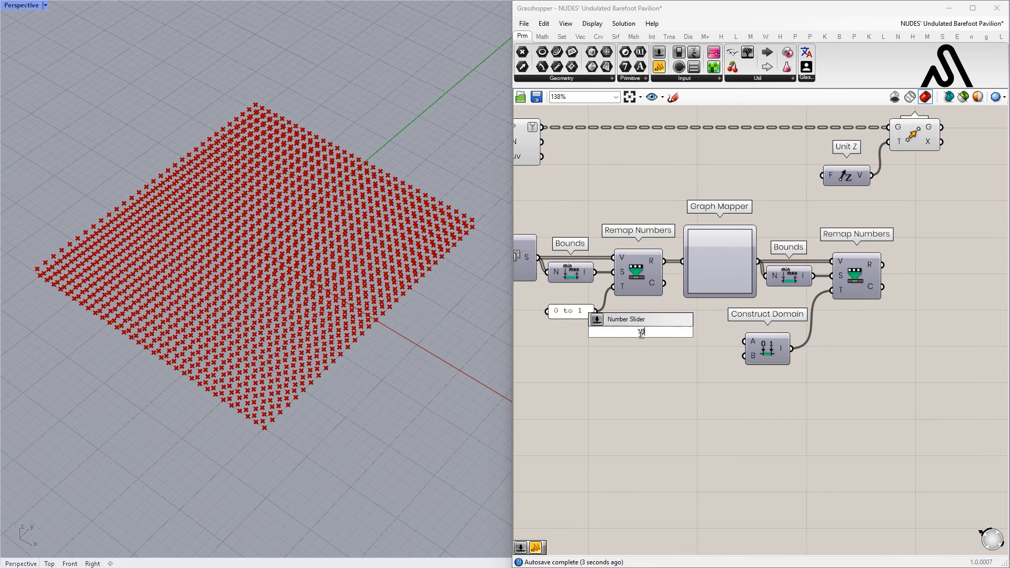
pyautogui.write('.00')
pyautogui.press('Return')
pyautogui.scroll(3, 641, 333)
pyautogui.moveTo(641, 335); pyautogui.dragTo(648, 355)
pyautogui.moveTo(764, 350); pyautogui.dragTo(837, 350)
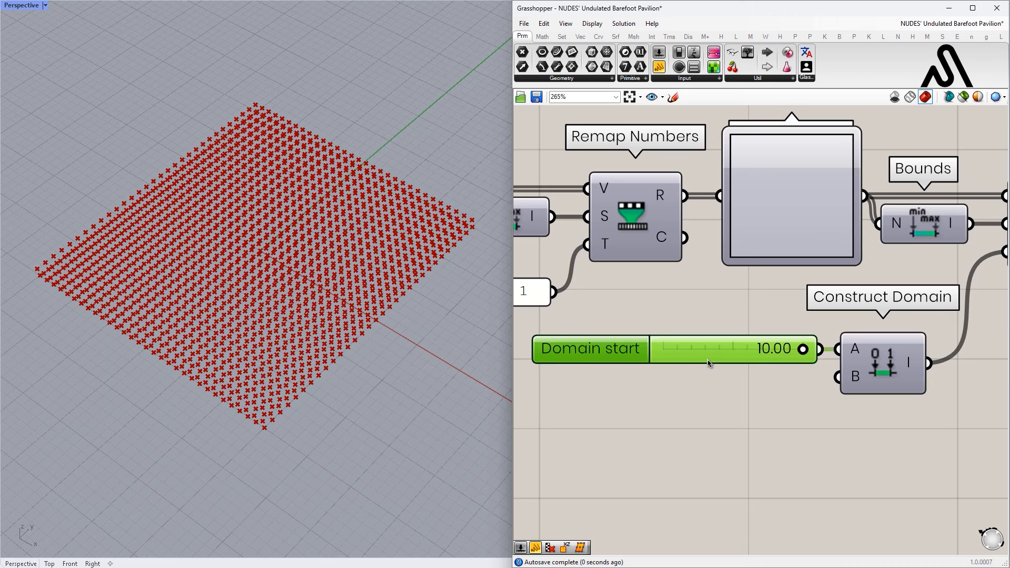
# Set the start slider to 0.00, duplicate it into Construct Domain's B input, align both sliders, and set the domain end to 6.06.
pyautogui.moveTo(708, 363); pyautogui.dragTo(692, 361)
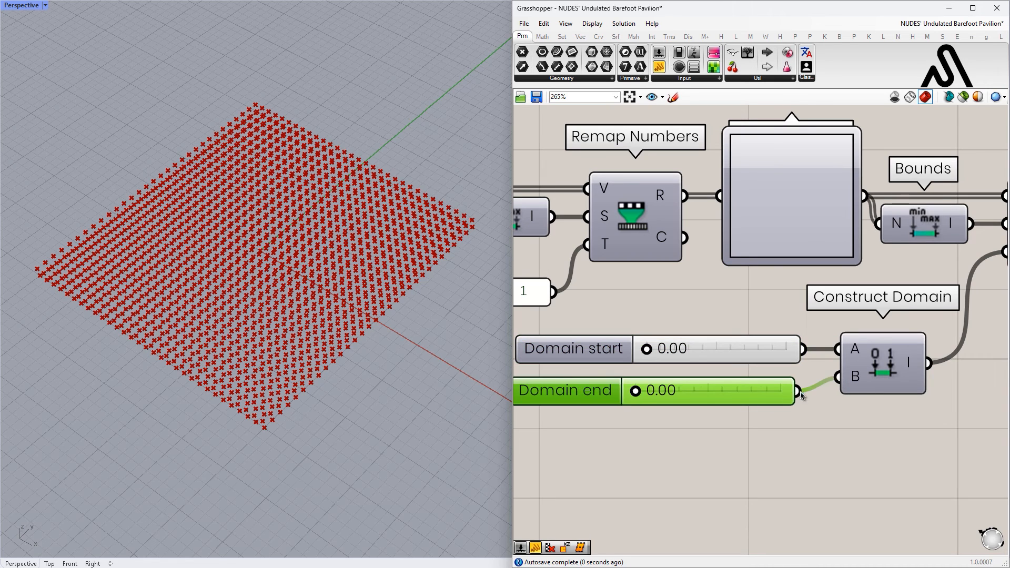
pyautogui.moveTo(784, 396); pyautogui.dragTo(794, 382)
pyautogui.moveTo(742, 434); pyautogui.dragTo(678, 342)
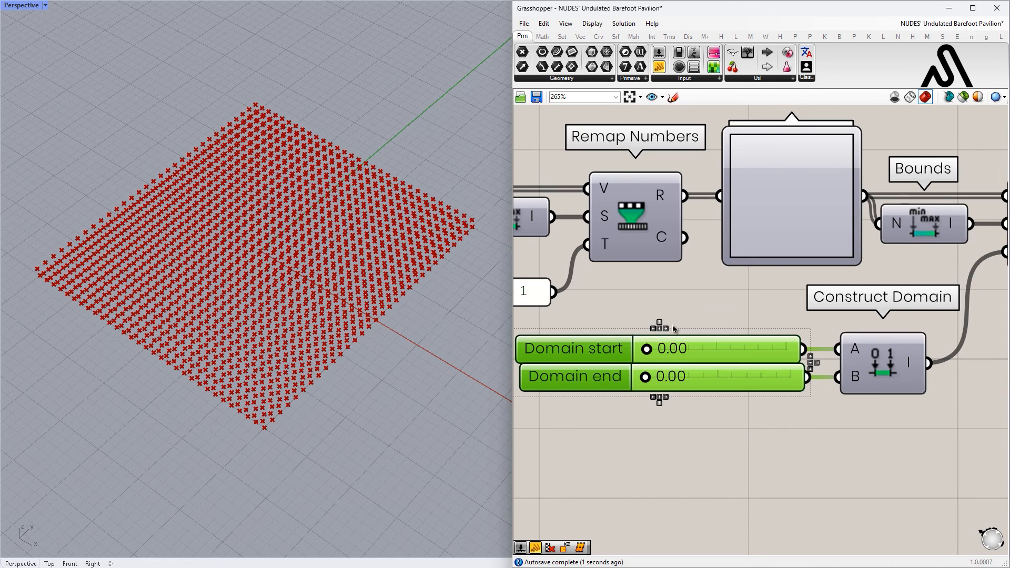
pyautogui.click(667, 327)
pyautogui.click(669, 315)
pyautogui.scroll(-6, 713, 287)
pyautogui.scroll(3, 907, 210)
# Move the Unit Z and Move components farther along the canvas and place Unit Z level with the second Remap Numbers.
pyautogui.moveTo(786, 290); pyautogui.dragTo(776, 327, button='right')
pyautogui.moveTo(801, 289); pyautogui.dragTo(671, 219)
pyautogui.moveTo(751, 251); pyautogui.dragTo(840, 254)
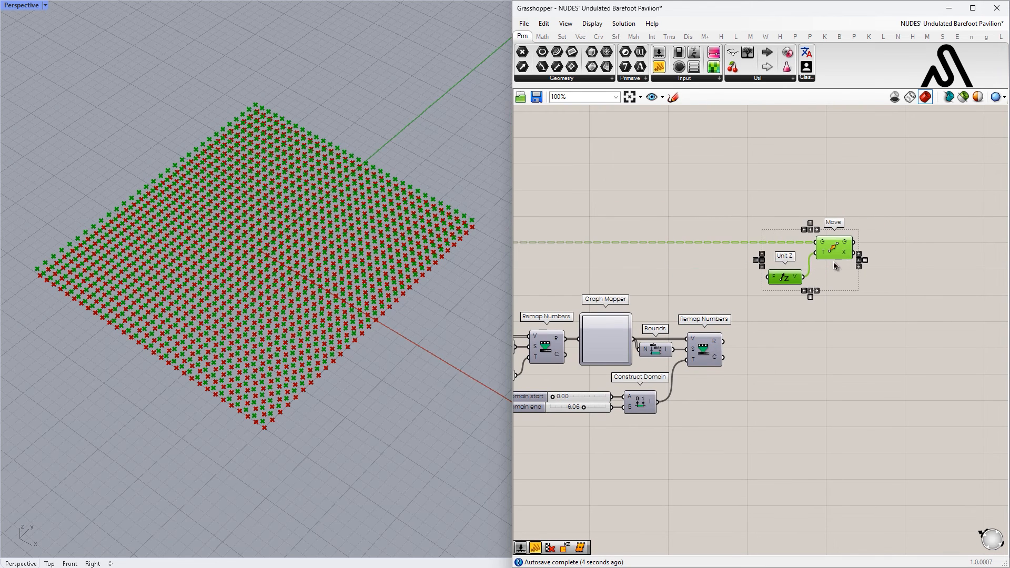
pyautogui.click(789, 295)
pyautogui.scroll(2, 788, 293)
pyautogui.moveTo(783, 271); pyautogui.dragTo(750, 351)
# Set the Graph Mapper to the Sine graph type and shape the curve with high ends and a single trough at mid-width.
pyautogui.moveTo(706, 361); pyautogui.dragTo(825, 344, button='right')
pyautogui.rightClick(667, 350)
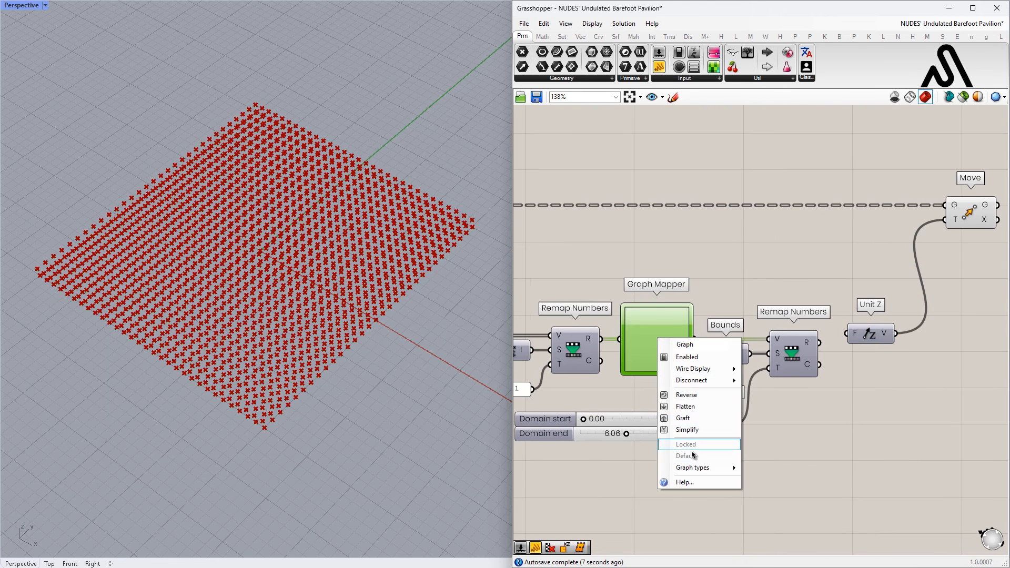
pyautogui.moveTo(726, 475)
pyautogui.click(791, 537)
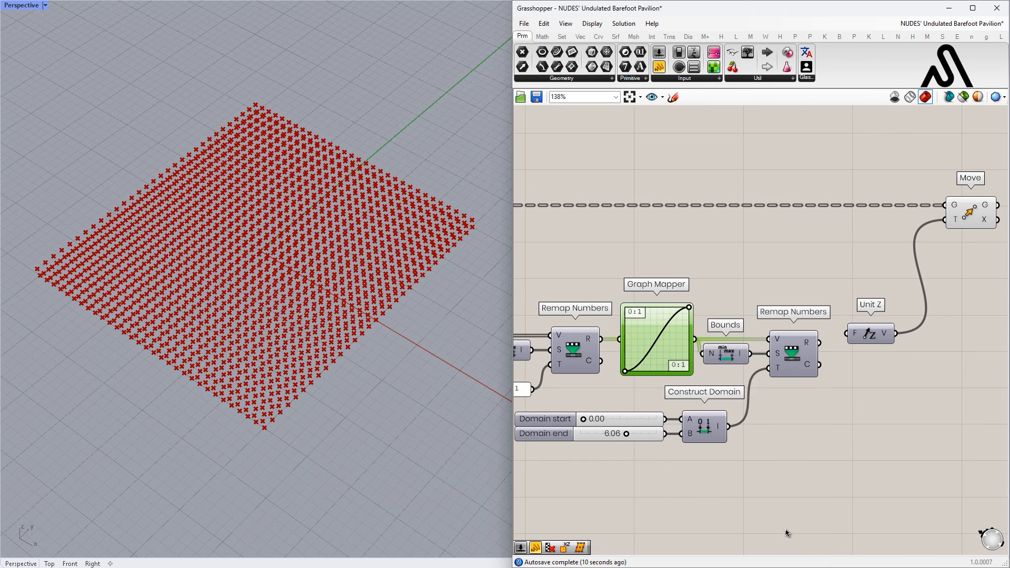
pyautogui.scroll(4, 652, 350)
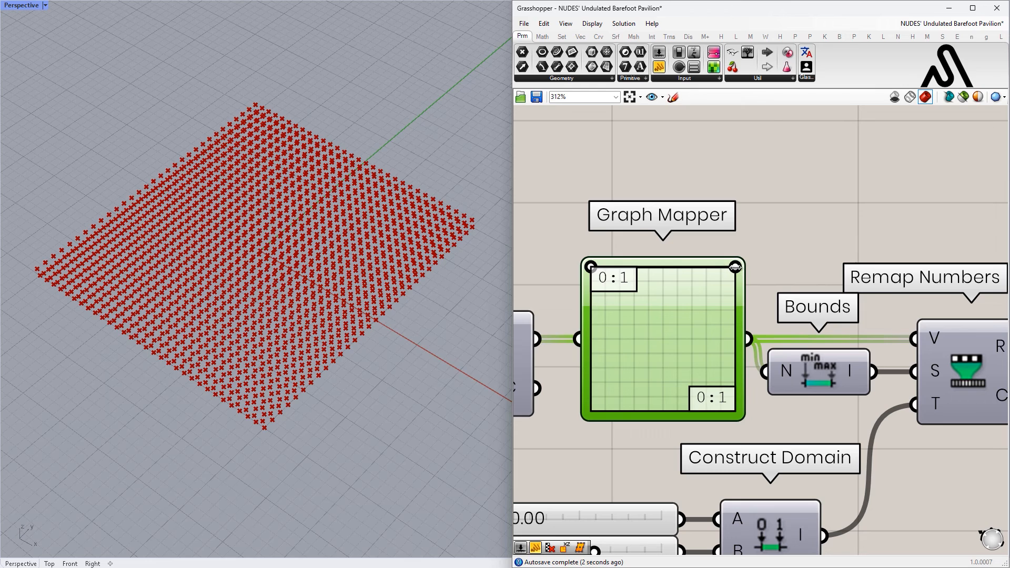
pyautogui.moveTo(676, 412); pyautogui.dragTo(666, 422)
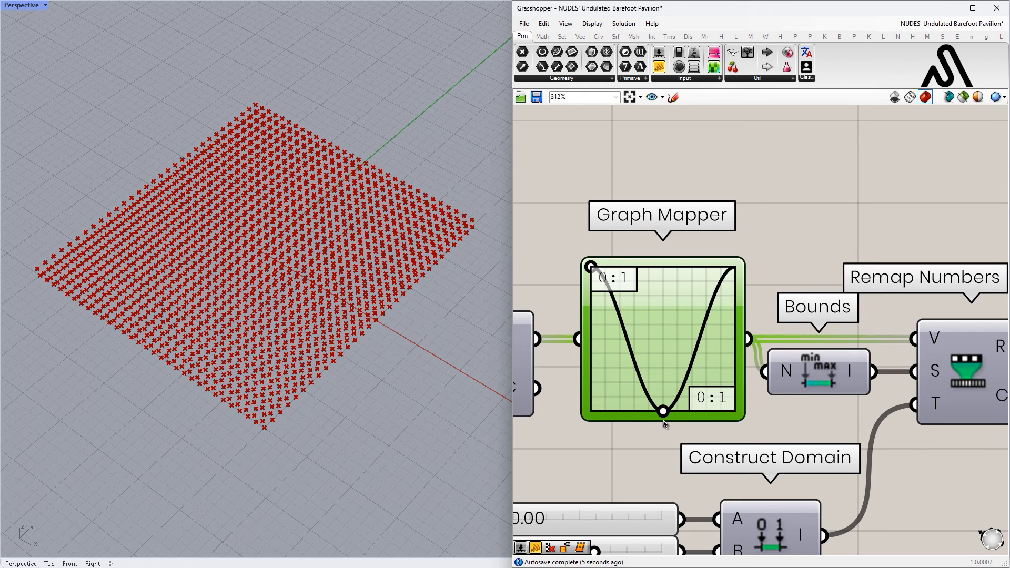
# Wire the second Remap Numbers' R output into Unit Z's F input and view the displaced points from a lower angle.
pyautogui.scroll(-4, 684, 344)
pyautogui.click(862, 352)
pyautogui.moveTo(863, 348); pyautogui.dragTo(780, 340, button='right')
pyautogui.scroll(2, 780, 336)
pyautogui.moveTo(779, 332); pyautogui.dragTo(777, 348)
pyautogui.moveTo(706, 342); pyautogui.dragTo(769, 344)
pyautogui.scroll(-3, 821, 312)
pyautogui.moveTo(359, 322)
pyautogui.mouseDown(button='right')
pyautogui.moveTo(338, 232)
pyautogui.moveTo(465, 244)
pyautogui.moveTo(363, 321)
pyautogui.mouseUp(button='right')
pyautogui.scroll(-3, 618, 424)
pyautogui.moveTo(619, 424); pyautogui.dragTo(769, 364, button='right')
pyautogui.scroll(2, 782, 356)
pyautogui.click(805, 361)
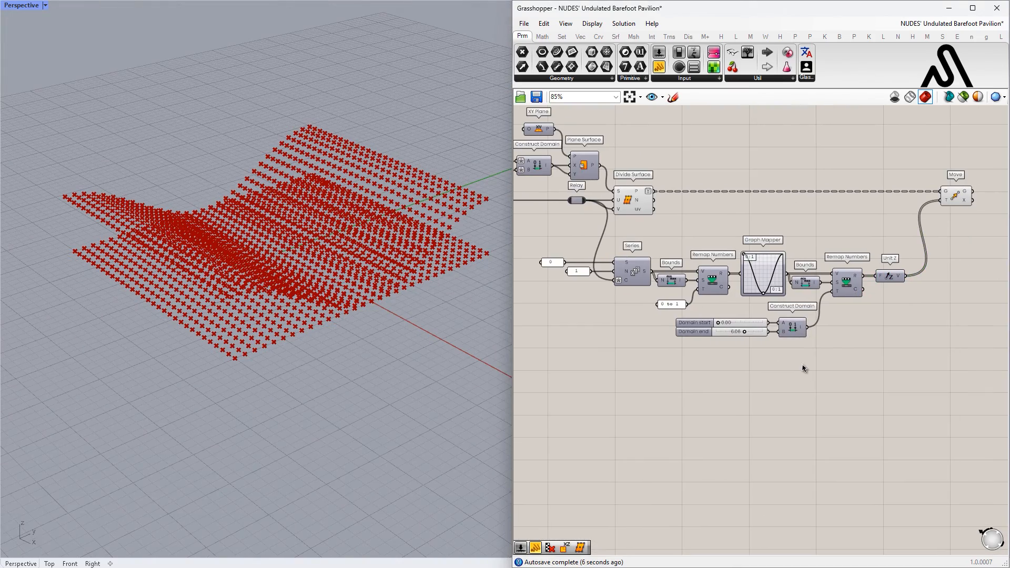
# Duplicate the whole chain from Series to the second Remap Numbers, including panels and domain sliders, below the original.
pyautogui.scroll(1, 807, 369)
pyautogui.moveTo(863, 382); pyautogui.dragTo(519, 205)
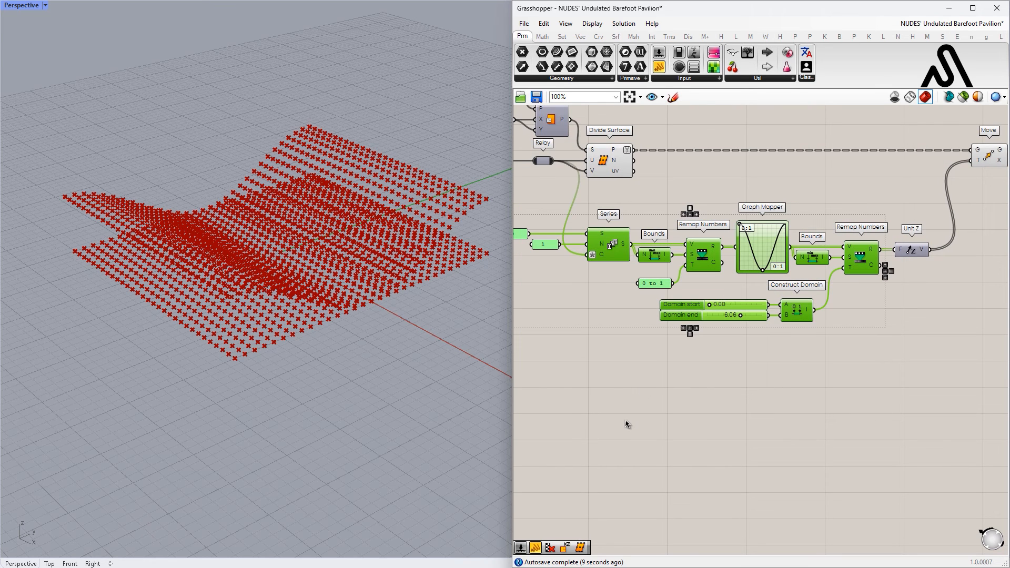
pyautogui.keyDown('alt'); pyautogui.moveTo(772, 246); pyautogui.dragTo(773, 368); pyautogui.keyUp('alt')
pyautogui.click(871, 407)
# Delete the Bounds and Remap Numbers after the copied Graph Mapper, plus the copied Construct Domain and its sliders.
pyautogui.scroll(1, 868, 402)
pyautogui.moveTo(917, 441); pyautogui.dragTo(768, 348)
pyautogui.press('Delete')
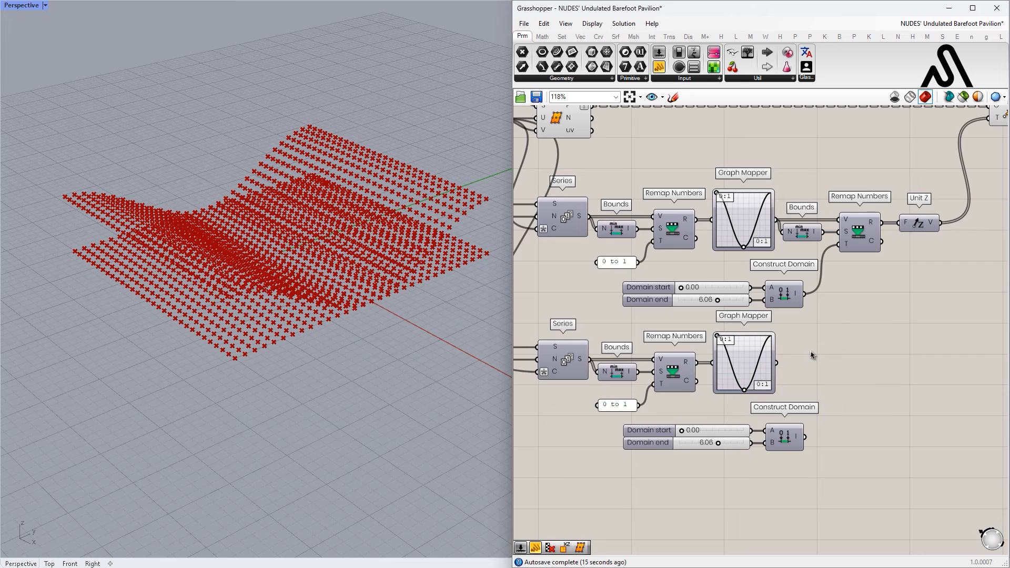
pyautogui.moveTo(728, 431); pyautogui.dragTo(620, 421)
pyautogui.press('Delete')
# Add a Multiplication component after the graph chains and move Unit Z and Move away to make room.
pyautogui.moveTo(886, 296); pyautogui.dragTo(799, 304, button='right')
pyautogui.doubleClick(837, 299)
pyautogui.write('*')
pyautogui.press('Return')
pyautogui.scroll(2, 845, 295)
pyautogui.scroll(-3, 829, 202)
pyautogui.moveTo(897, 196); pyautogui.dragTo(800, 267, button='right')
pyautogui.moveTo(884, 297); pyautogui.dragTo(739, 157)
pyautogui.moveTo(734, 278); pyautogui.dragTo(850, 279)
# Wire the upper chain's final Remap Numbers output into Multiplication's A input and the copied Graph Mapper's output into B.
pyautogui.click(845, 333)
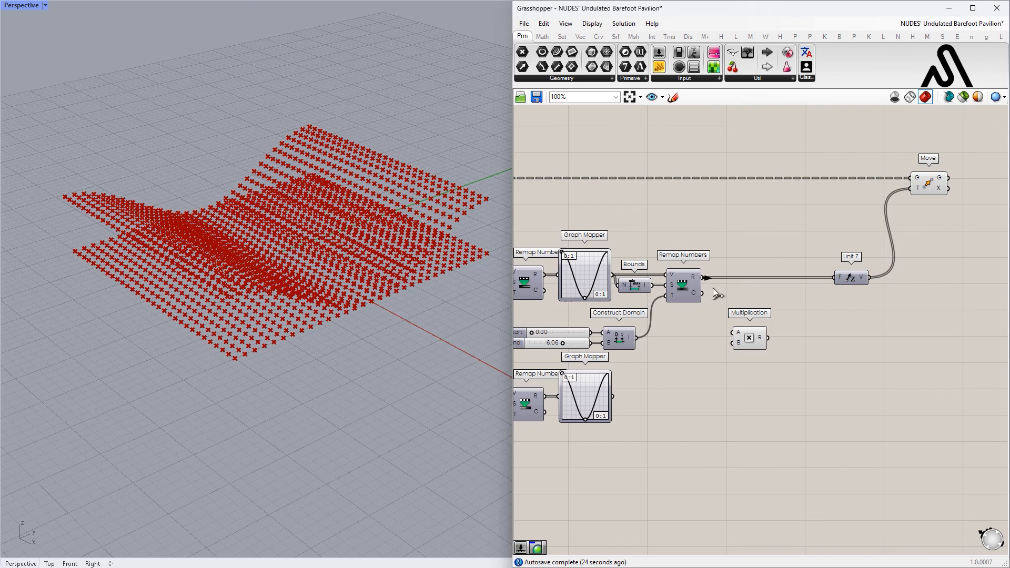
pyautogui.scroll(2, 704, 363)
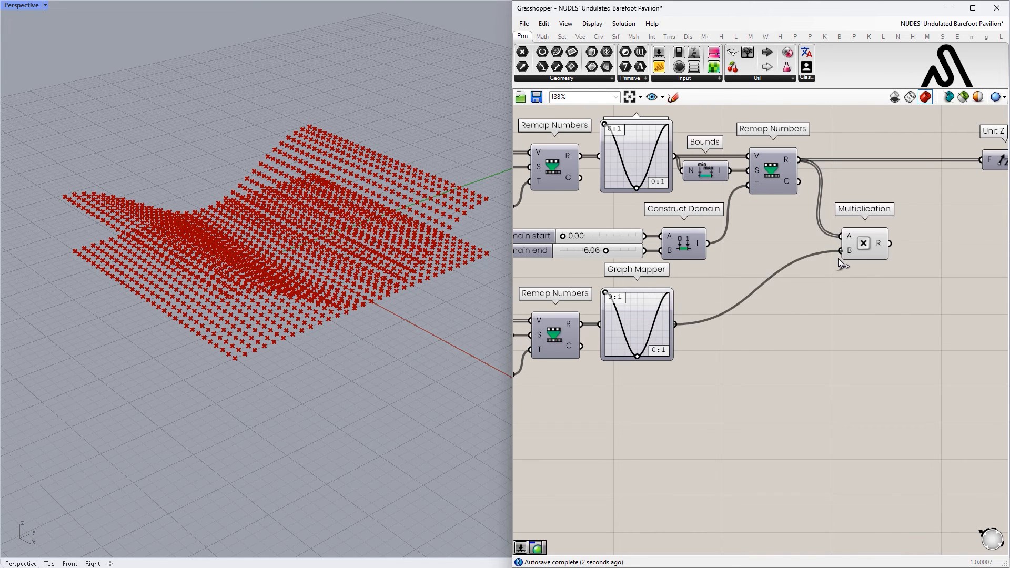
pyautogui.rightClick(850, 251)
pyautogui.moveTo(779, 347); pyautogui.dragTo(648, 377, button='right')
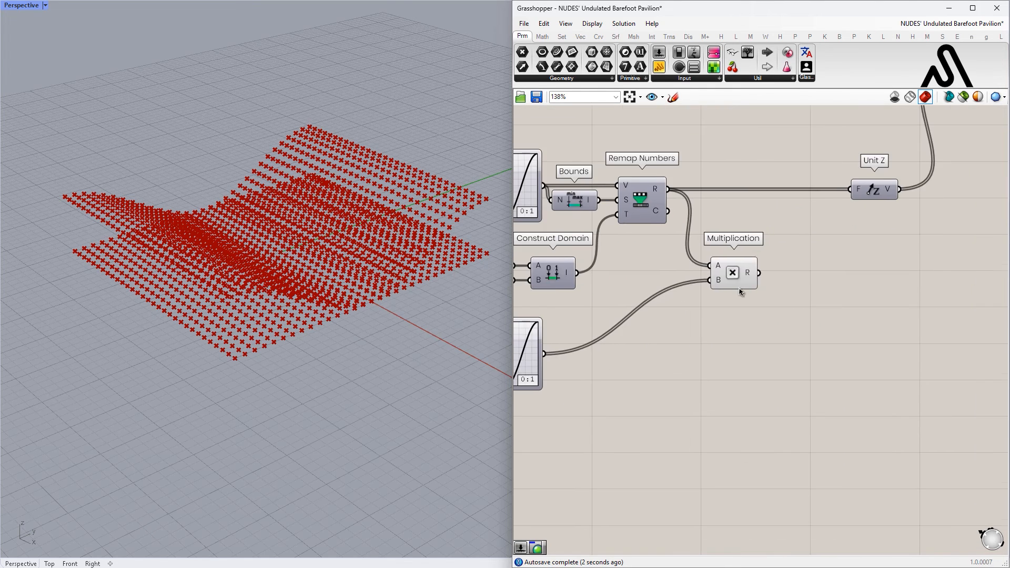
# Check the Multiplication output with a Param Viewer, graft Multiplication's B input, and delete the viewer.
pyautogui.moveTo(748, 277)
pyautogui.moveTo(884, 305); pyautogui.dragTo(885, 305)
pyautogui.moveTo(760, 273); pyautogui.dragTo(782, 269)
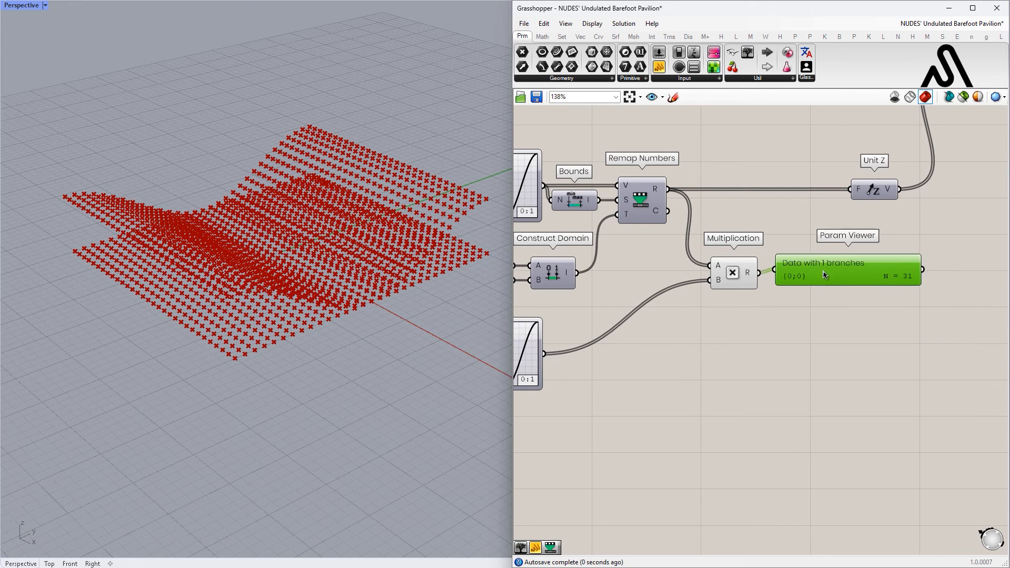
pyautogui.rightClick(716, 281)
pyautogui.click(742, 372)
pyautogui.click(881, 279)
pyautogui.press('Delete')
# Place Multiplication level with the lower Graph Mapper and wire its R output into Unit Z's F input, replacing the Remap Numbers wire.
pyautogui.scroll(-2, 880, 280)
pyautogui.scroll(2, 769, 329)
pyautogui.moveTo(765, 323); pyautogui.dragTo(789, 398)
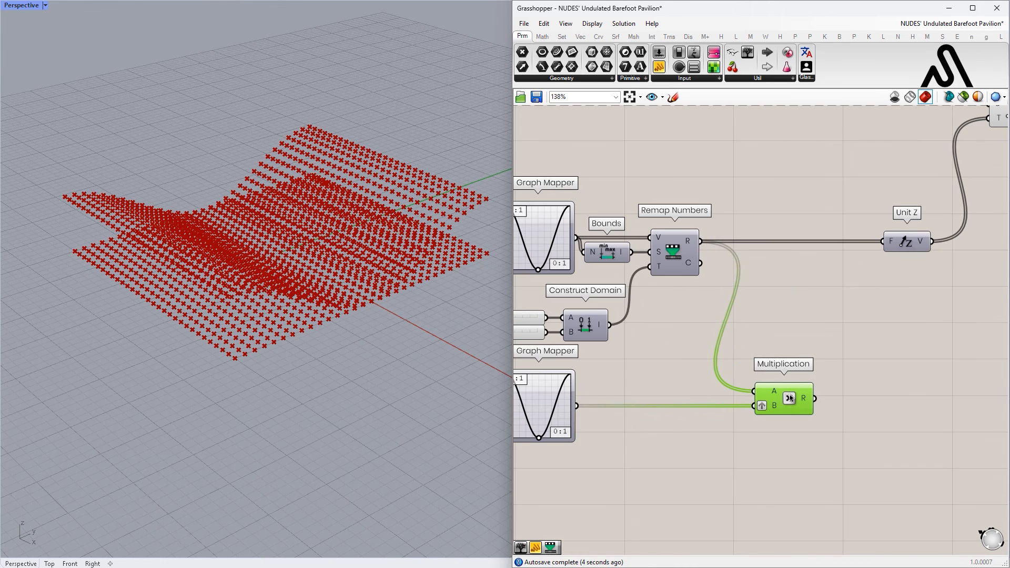
pyautogui.moveTo(865, 231); pyautogui.dragTo(884, 241)
pyautogui.scroll(-2, 884, 241)
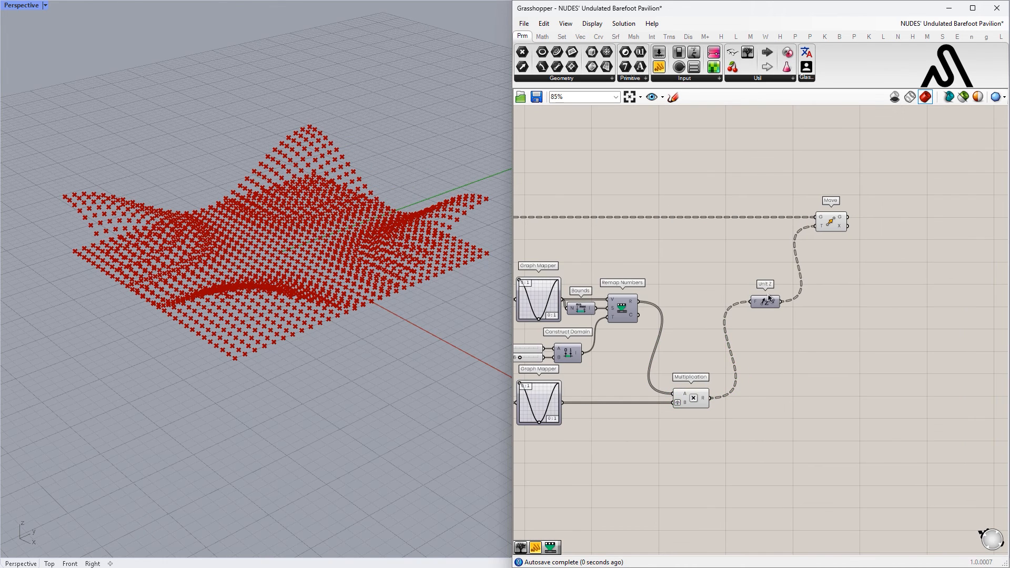
pyautogui.click(783, 324)
# Group all components from the two Series chains through Multiplication and Unit Z.
pyautogui.scroll(-3, 782, 324)
pyautogui.moveTo(818, 323); pyautogui.dragTo(900, 296, button='right')
pyautogui.scroll(2, 763, 371)
pyautogui.moveTo(762, 375); pyautogui.dragTo(805, 367, button='right')
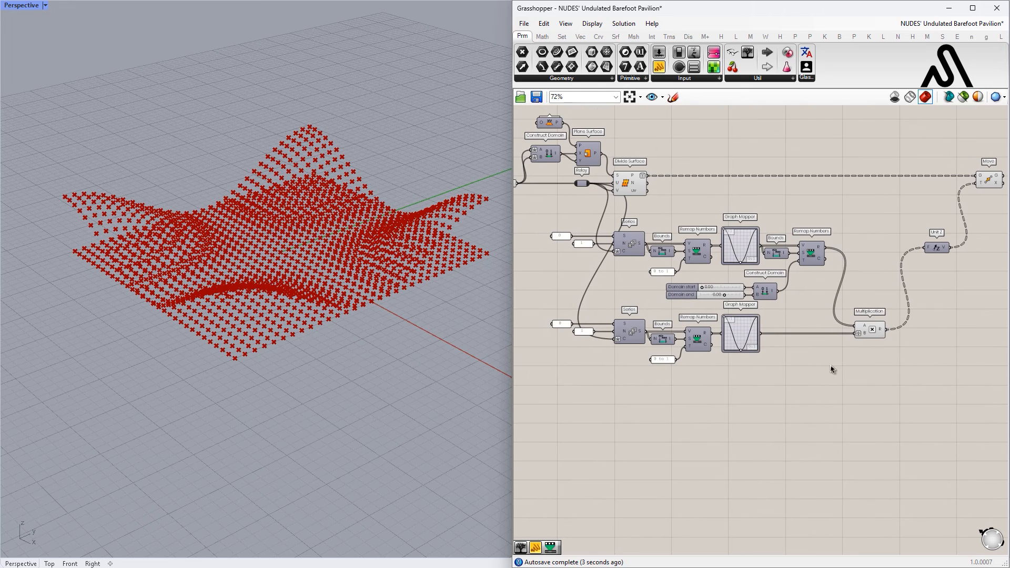
pyautogui.moveTo(921, 411)
pyautogui.mouseDown()
pyautogui.moveTo(616, 252)
pyautogui.moveTo(611, 234)
pyautogui.mouseUp()
pyautogui.moveTo(970, 397); pyautogui.dragTo(568, 216)
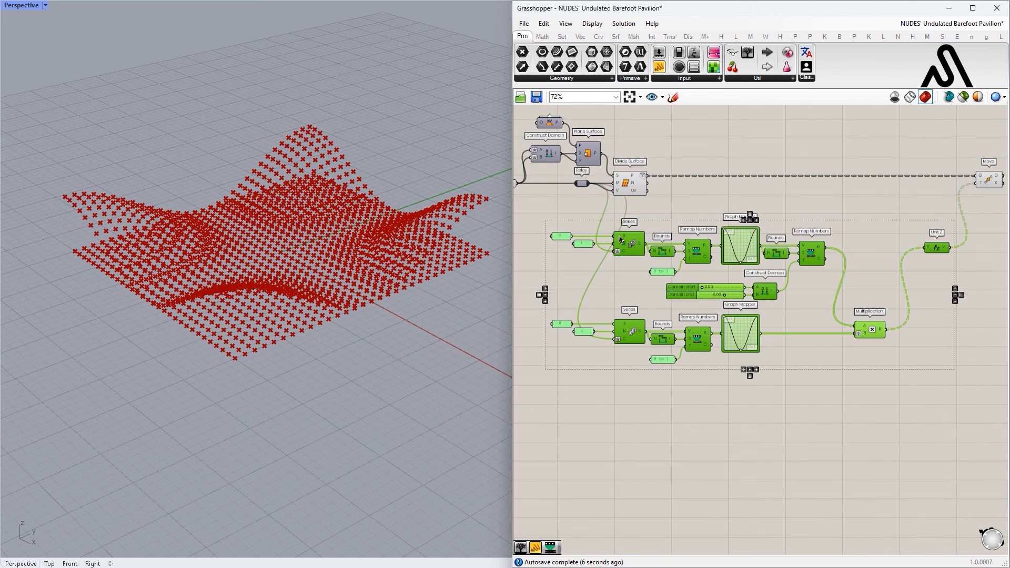
pyautogui.middleClick(694, 255)
pyautogui.click(694, 225)
# Turn off the preview of the base plane and Divide Surface components.
pyautogui.moveTo(661, 147); pyautogui.dragTo(713, 241, button='right')
pyautogui.moveTo(752, 179); pyautogui.dragTo(556, 290)
pyautogui.middleClick(628, 254)
pyautogui.click(662, 221)
pyautogui.click(684, 213)
# Set the Domain end slider to 10.00 and view the taller point surface from a low angle.
pyautogui.moveTo(79, 322)
pyautogui.mouseDown(button='right')
pyautogui.moveTo(147, 334)
pyautogui.moveTo(119, 247)
pyautogui.moveTo(89, 357)
pyautogui.moveTo(76, 332)
pyautogui.mouseUp(button='right')
pyautogui.moveTo(602, 320); pyautogui.dragTo(550, 200, button='right')
pyautogui.scroll(8, 681, 350)
pyautogui.scroll(-7, 821, 342)
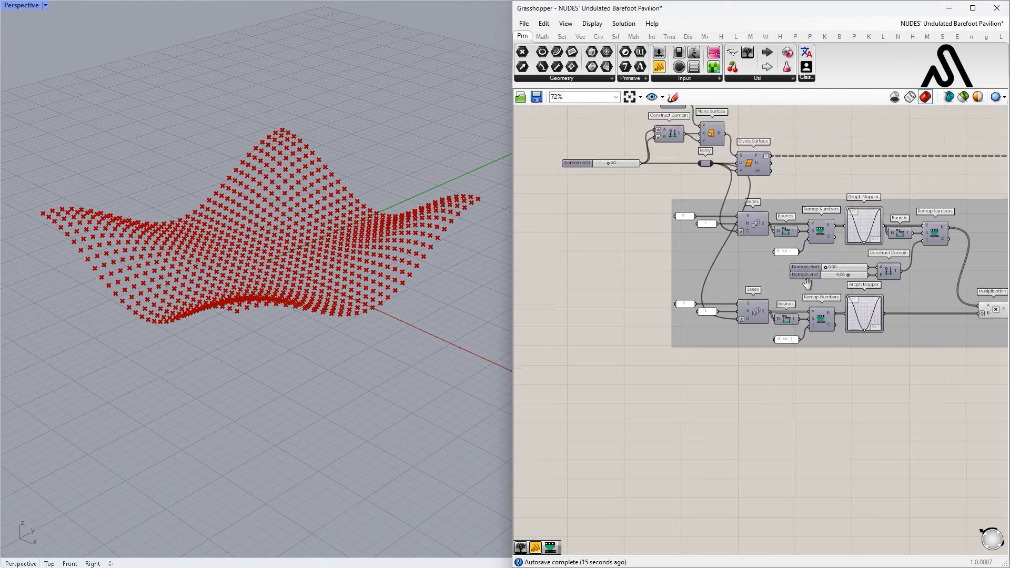
pyautogui.scroll(4, 848, 260)
pyautogui.moveTo(848, 260); pyautogui.dragTo(752, 296, button='right')
pyautogui.scroll(3, 752, 296)
pyautogui.moveTo(741, 295); pyautogui.dragTo(842, 296)
pyautogui.moveTo(322, 315); pyautogui.dragTo(326, 198, button='right')
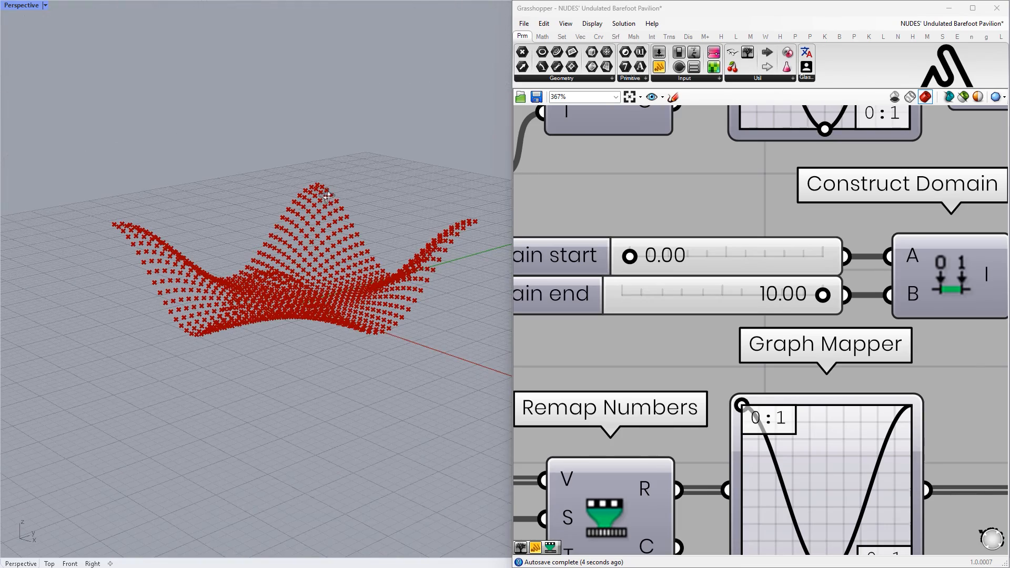
# Fine-tune the upper Graph Mapper's sine handles, checking its settings in the Graph Editor and the Bounds output domain.
pyautogui.scroll(-5, 738, 242)
pyautogui.moveTo(738, 242); pyautogui.dragTo(603, 316, button='right')
pyautogui.scroll(4, 716, 258)
pyautogui.moveTo(718, 287)
pyautogui.mouseDown()
pyautogui.moveTo(720, 126)
pyautogui.moveTo(731, 282)
pyautogui.moveTo(718, 288)
pyautogui.moveTo(722, 307)
pyautogui.mouseUp()
pyautogui.doubleClick(784, 275)
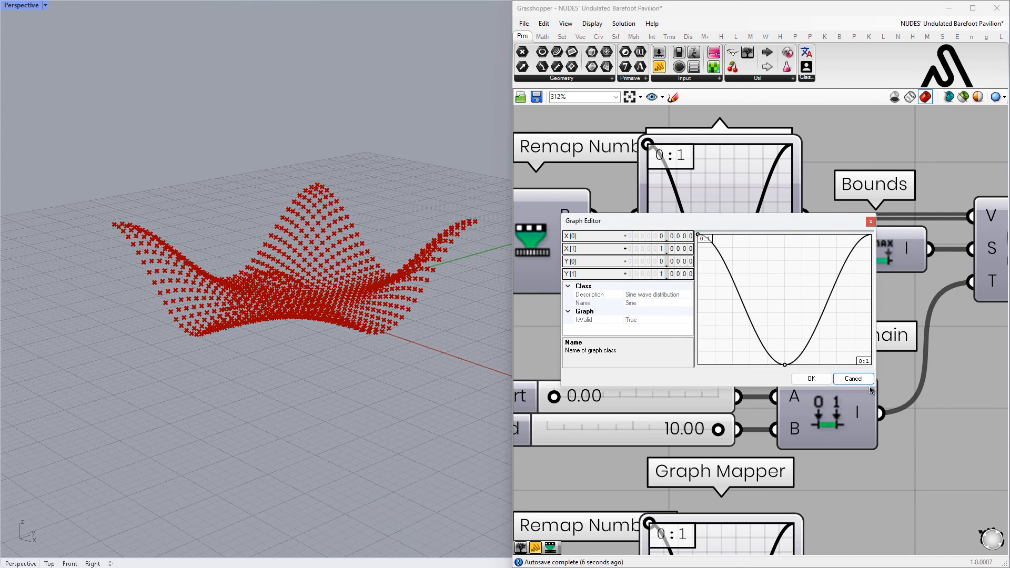
pyautogui.click(811, 379)
pyautogui.scroll(-3, 779, 268)
pyautogui.moveTo(777, 270)
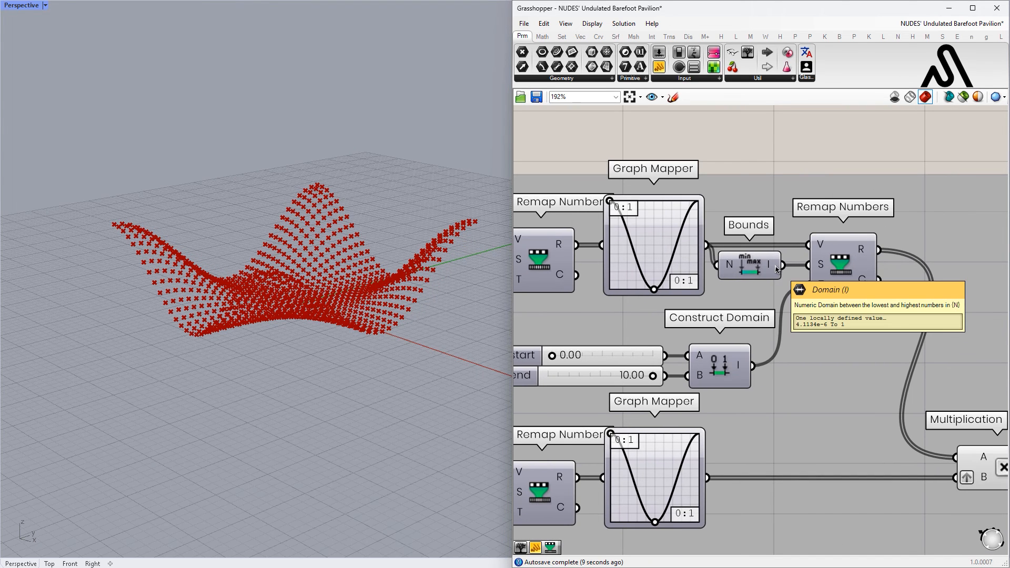
pyautogui.scroll(4, 689, 221)
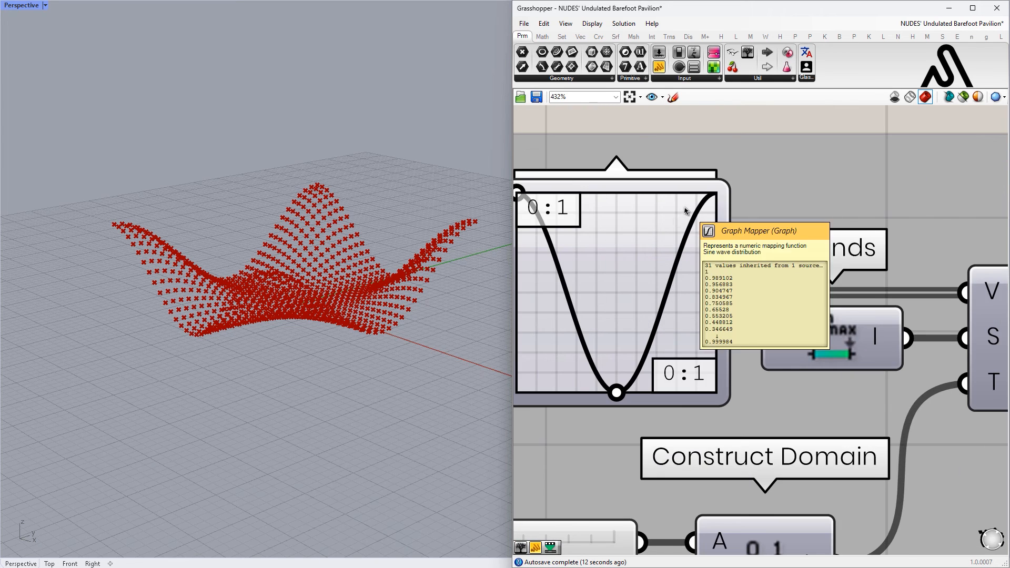
pyautogui.moveTo(697, 373); pyautogui.dragTo(699, 379)
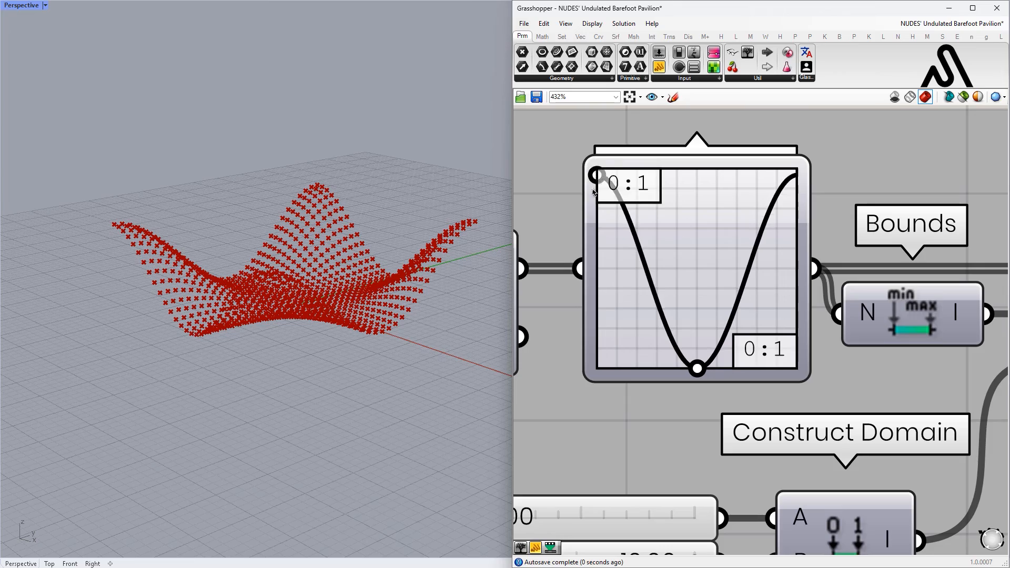
# Change the outline style of the graph chain group to Rectangle outline.
pyautogui.scroll(-13, 660, 237)
pyautogui.scroll(5, 804, 218)
pyautogui.moveTo(781, 251); pyautogui.dragTo(722, 168)
pyautogui.click(722, 168)
pyautogui.moveTo(301, 315); pyautogui.dragTo(298, 350, button='right')
pyautogui.scroll(-3, 797, 303)
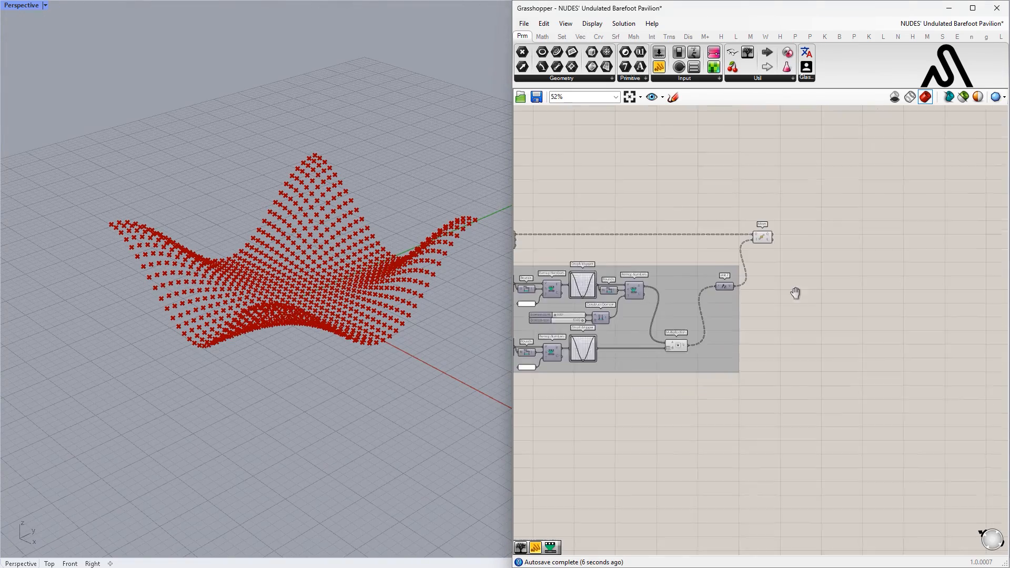
pyautogui.moveTo(767, 333); pyautogui.dragTo(867, 309, button='right')
pyautogui.scroll(3, 779, 326)
pyautogui.click(784, 246)
pyautogui.rightClick(783, 243)
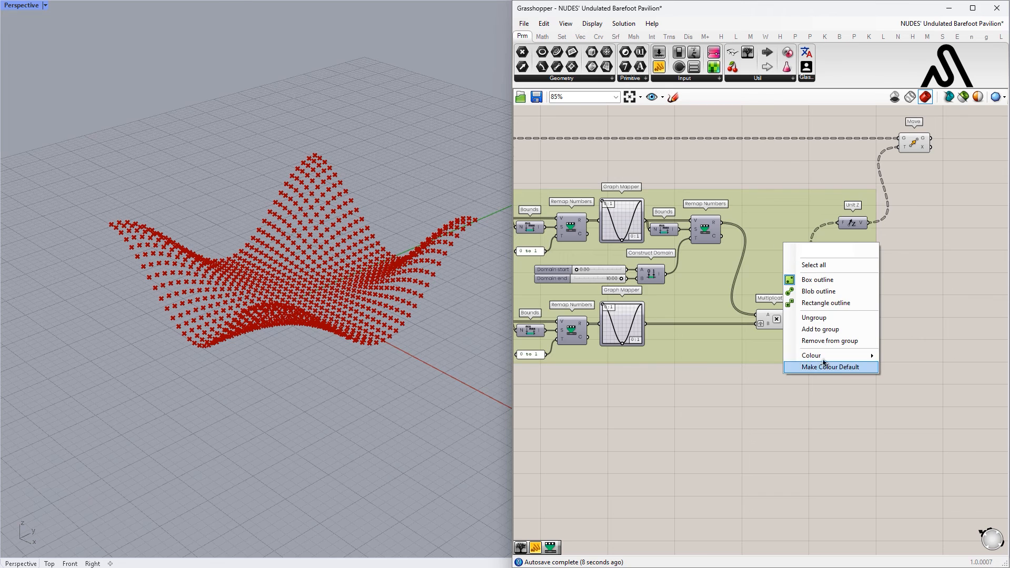
pyautogui.click(818, 322)
# Duplicate the grouped graph chains with Multiplication and Unit Z below the original and ungroup the copy.
pyautogui.scroll(-3, 842, 316)
pyautogui.moveTo(900, 395); pyautogui.dragTo(547, 240)
pyautogui.keyDown('alt'); pyautogui.moveTo(700, 264); pyautogui.dragTo(700, 383); pyautogui.keyUp('alt')
pyautogui.click(921, 343)
pyautogui.scroll(3, 759, 417)
pyautogui.rightClick(744, 391)
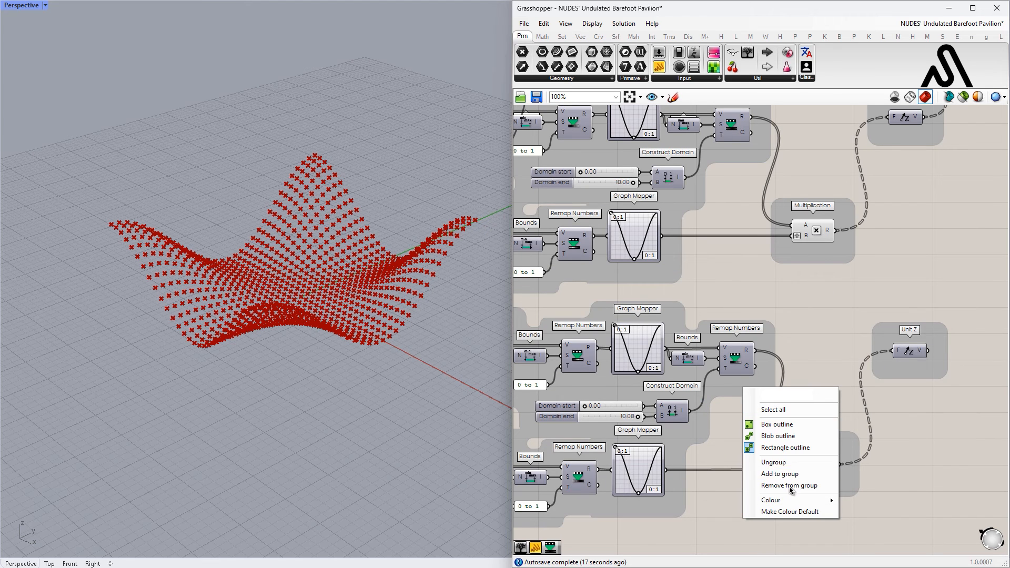
pyautogui.click(789, 466)
# Invert the upper Graph Mapper's sine curve in the copied chains so it peaks at mid-width with its ends at zero.
pyautogui.scroll(4, 531, 467)
pyautogui.click(729, 330)
pyautogui.click(702, 357)
pyautogui.scroll(-2, 718, 345)
pyautogui.scroll(2, 743, 301)
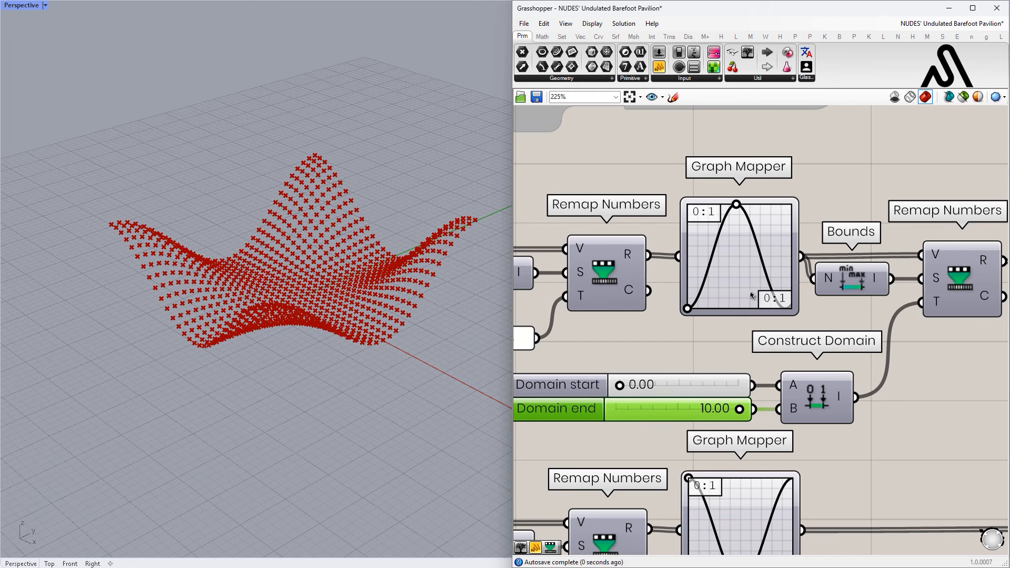
pyautogui.scroll(4, 731, 232)
pyautogui.moveTo(751, 173); pyautogui.dragTo(759, 158)
# Replace the lower Graph Mapper in the copied chains with a duplicate of the inverted one, fed by Remap Numbers' R output.
pyautogui.scroll(-8, 735, 258)
pyautogui.moveTo(740, 258); pyautogui.dragTo(711, 216, button='right')
pyautogui.moveTo(778, 427); pyautogui.dragTo(699, 359)
pyautogui.press('Delete')
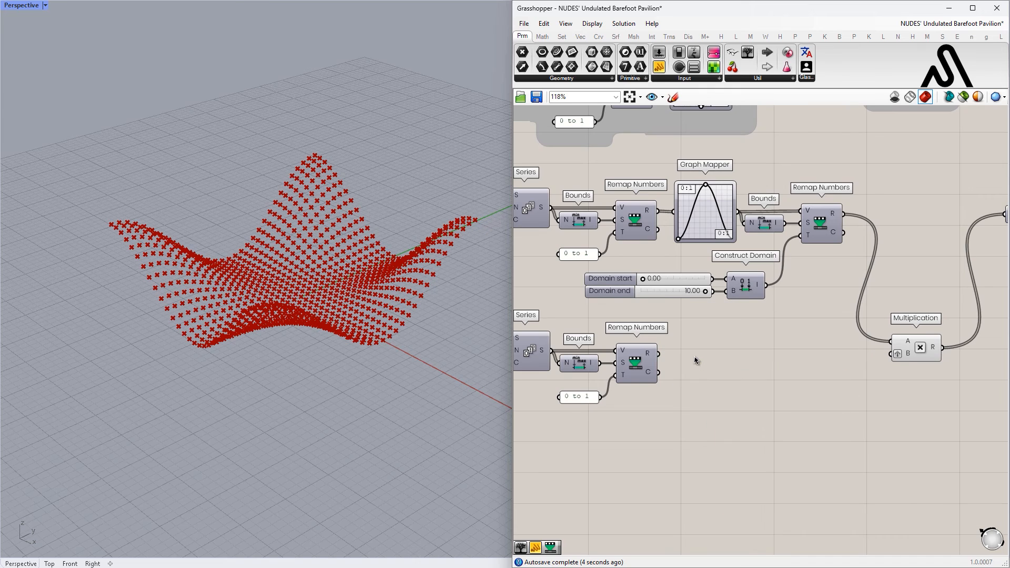
pyautogui.moveTo(693, 231); pyautogui.dragTo(736, 364)
pyautogui.scroll(3, 670, 365)
pyautogui.scroll(-2, 705, 353)
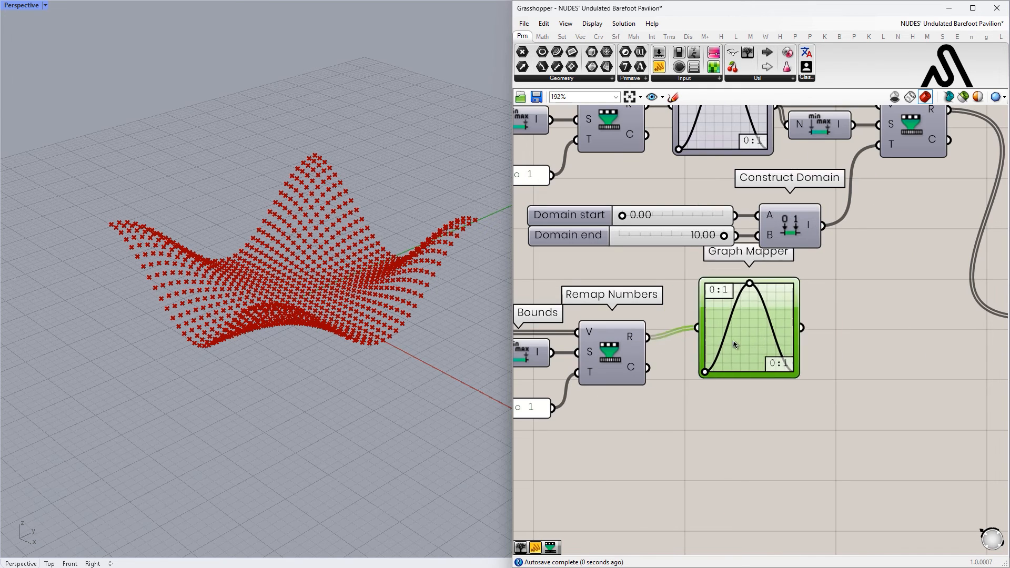
# Add a second Move component near the existing Move, above the copied graph chains' Unit Z.
pyautogui.moveTo(882, 345); pyautogui.dragTo(883, 344)
pyautogui.scroll(-4, 728, 389)
pyautogui.scroll(4, 877, 249)
pyautogui.moveTo(876, 250); pyautogui.dragTo(668, 353, button='right')
pyautogui.scroll(-3, 668, 353)
pyautogui.doubleClick(757, 275)
pyautogui.write('move')
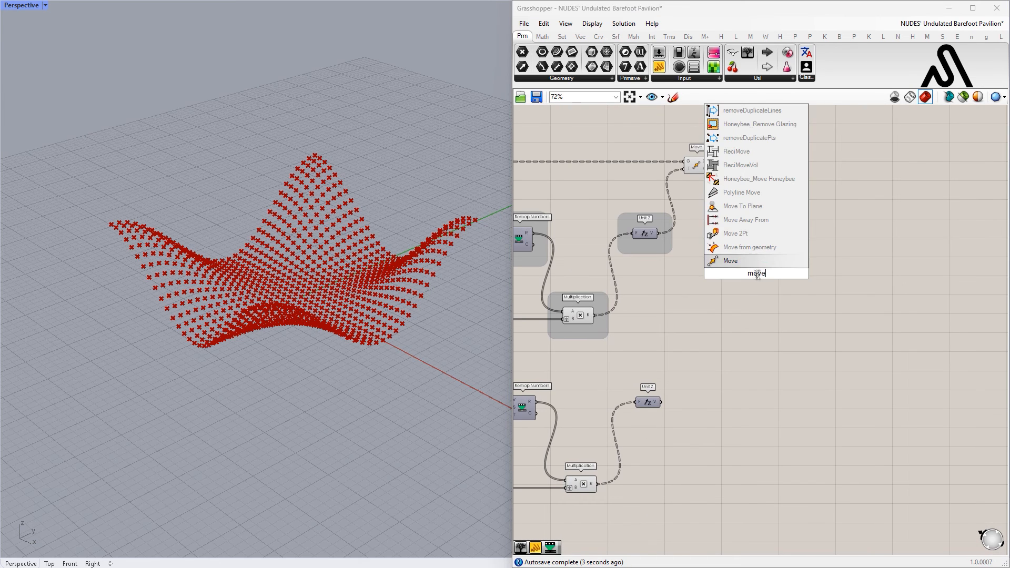
pyautogui.click(747, 263)
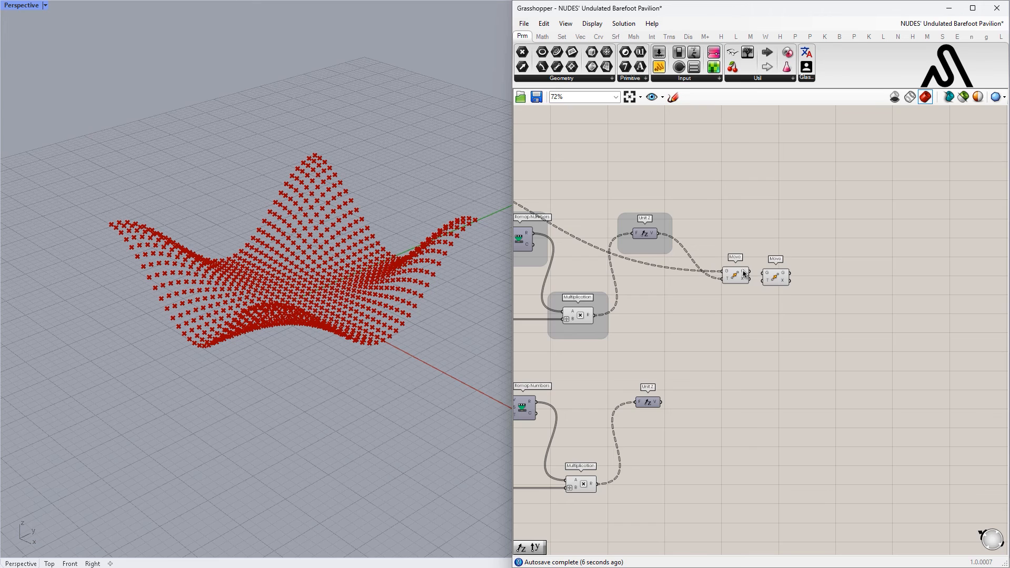
# Feed the second Move's geometry input from the first Move's geometry output and place it to the first one's lower right.
pyautogui.scroll(3, 713, 164)
pyautogui.moveTo(767, 415); pyautogui.dragTo(754, 303, button='right')
pyautogui.doubleClick(722, 337)
pyautogui.write('z')
pyautogui.click(716, 322)
pyautogui.moveTo(717, 334); pyautogui.dragTo(710, 391)
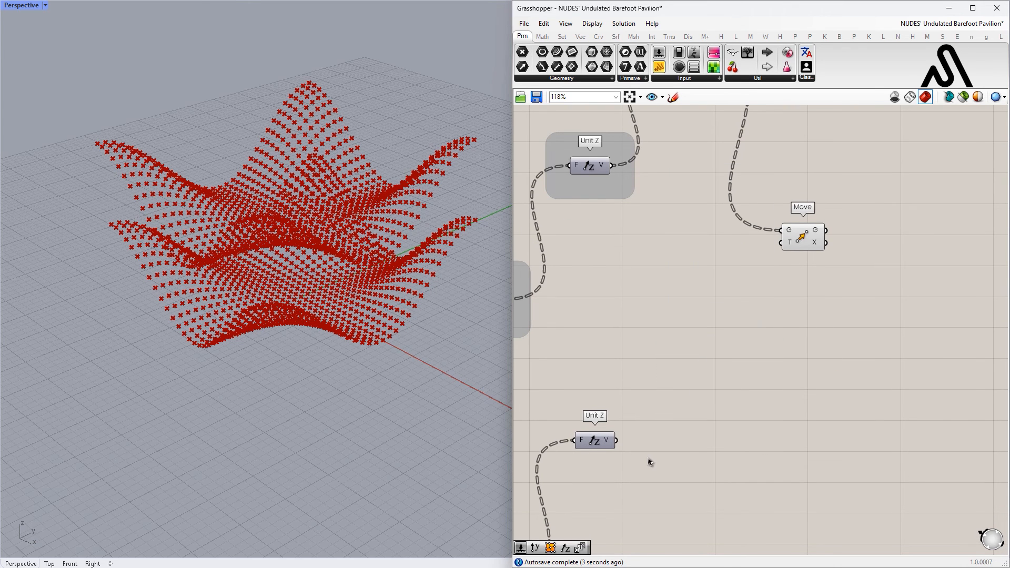
# Connect the copied chains' Unit Z vector to the second Move's motion input.
pyautogui.scroll(-5, 686, 448)
pyautogui.moveTo(717, 413); pyautogui.dragTo(820, 331, button='right')
pyautogui.scroll(4, 758, 358)
pyautogui.moveTo(740, 363); pyautogui.dragTo(773, 339)
pyautogui.scroll(-3, 779, 316)
pyautogui.moveTo(789, 277); pyautogui.dragTo(737, 289, button='right')
pyautogui.scroll(2, 758, 279)
pyautogui.scroll(3, 737, 289)
pyautogui.moveTo(856, 183); pyautogui.dragTo(857, 183)
pyautogui.scroll(-5, 857, 183)
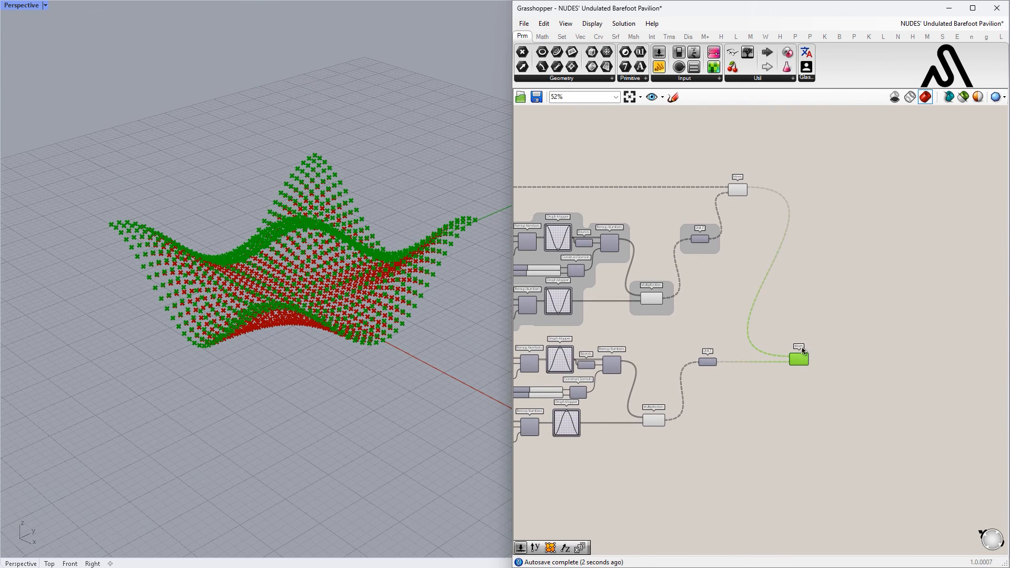
# Align the second Move with the first and turn off the preview of the first Move and its Unit Z.
pyautogui.scroll(4, 794, 197)
pyautogui.moveTo(752, 142); pyautogui.dragTo(789, 242, button='right')
pyautogui.moveTo(782, 237); pyautogui.dragTo(648, 387)
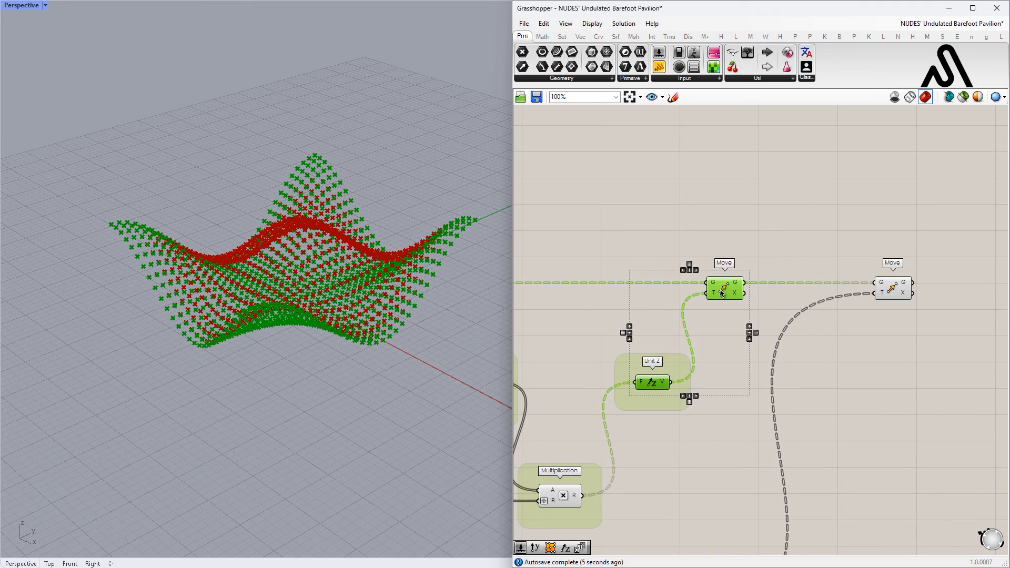
pyautogui.middleClick(726, 291)
pyautogui.click(766, 270)
pyautogui.moveTo(895, 285); pyautogui.dragTo(753, 266, button='right')
pyautogui.scroll(2, 753, 266)
pyautogui.click(754, 265)
# Turn off the preview of the remaining components upstream of the second Move.
pyautogui.scroll(-8, 737, 301)
pyautogui.moveTo(692, 400); pyautogui.dragTo(830, 315, button='right')
pyautogui.moveTo(825, 439); pyautogui.dragTo(578, 174)
pyautogui.middleClick(636, 163)
pyautogui.click(670, 136)
pyautogui.click(753, 129)
# Examine the combined undulating point grid from several angles and check how both Move components are wired.
pyautogui.moveTo(339, 226); pyautogui.dragTo(349, 264, button='right')
pyautogui.scroll(-2, 845, 240)
pyautogui.moveTo(845, 240); pyautogui.dragTo(741, 296, button='right')
pyautogui.scroll(4, 740, 296)
pyautogui.scroll(5, 744, 282)
pyautogui.click(817, 271)
pyautogui.moveTo(625, 355); pyautogui.dragTo(912, 316, button='right')
pyautogui.scroll(-4, 912, 316)
pyautogui.scroll(3, 883, 281)
pyautogui.click(922, 269)
pyautogui.scroll(-5, 790, 279)
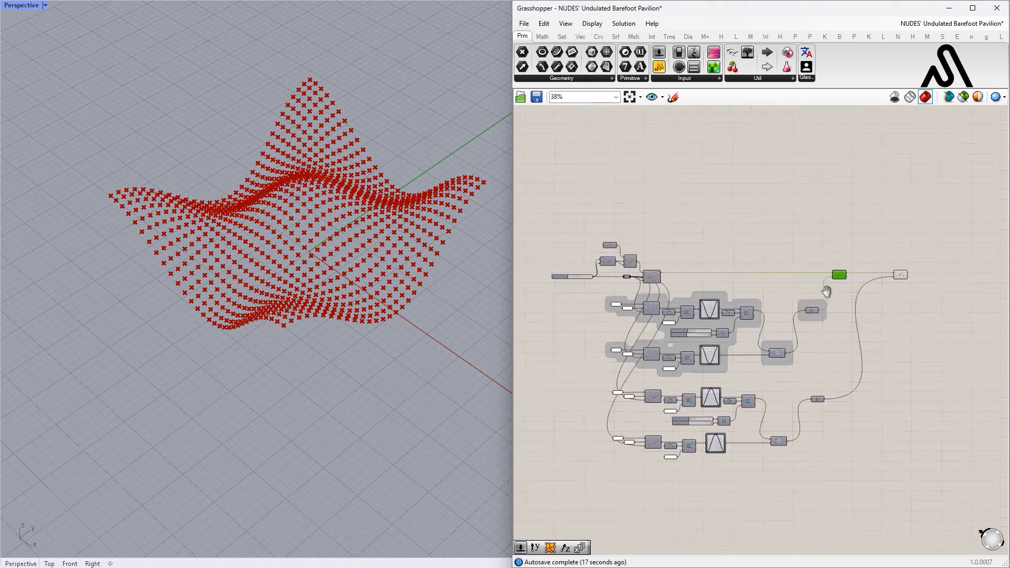
pyautogui.moveTo(828, 291); pyautogui.dragTo(898, 315, button='right')
pyautogui.scroll(6, 698, 248)
pyautogui.moveTo(259, 310); pyautogui.dragTo(244, 275, button='right')
# Add a Center Box component in the empty area above the Plane Surface chain.
pyautogui.scroll(-3, 685, 316)
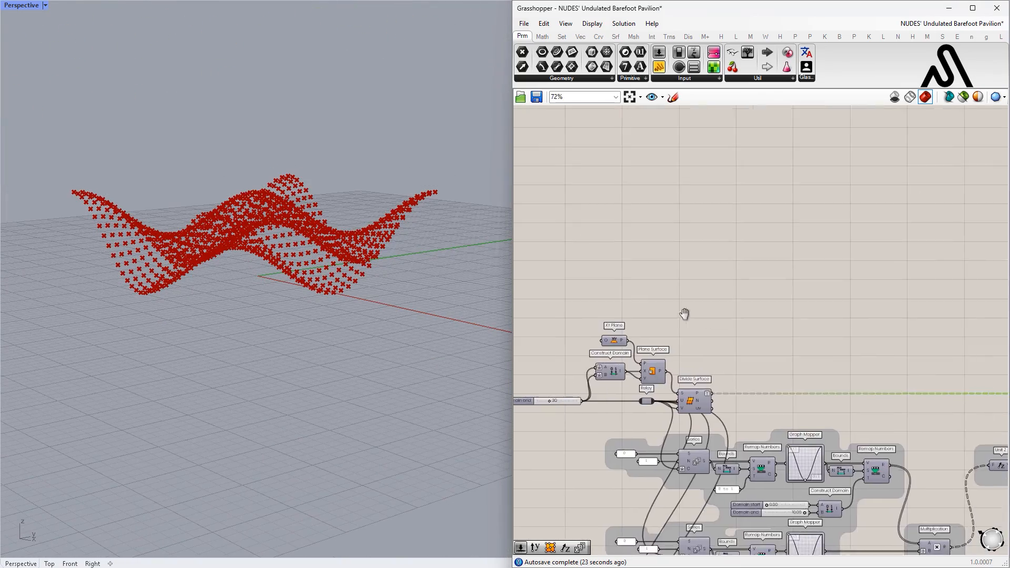
pyautogui.scroll(4, 701, 262)
pyautogui.doubleClick(700, 261)
pyautogui.write('center box')
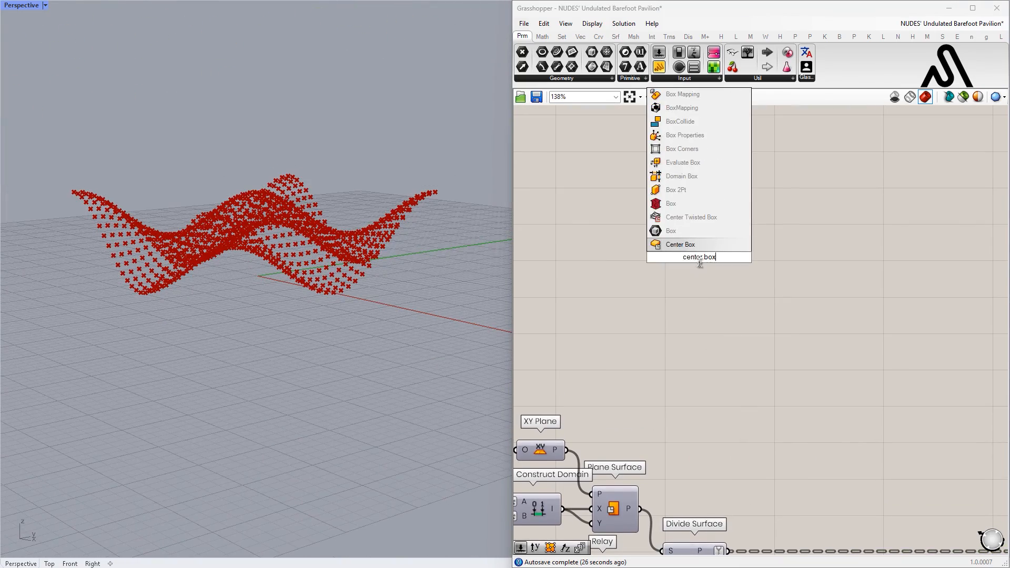
pyautogui.click(692, 250)
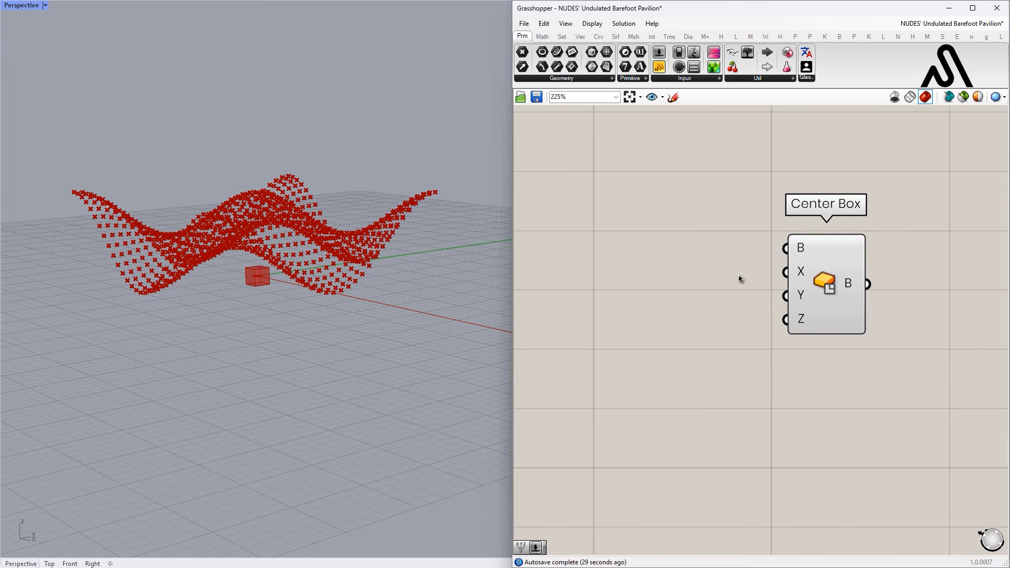
# Drive the Center Box's X, Y and Z inputs from one new number slider set to 0.500.
pyautogui.scroll(2, 738, 280)
pyautogui.doubleClick(654, 280)
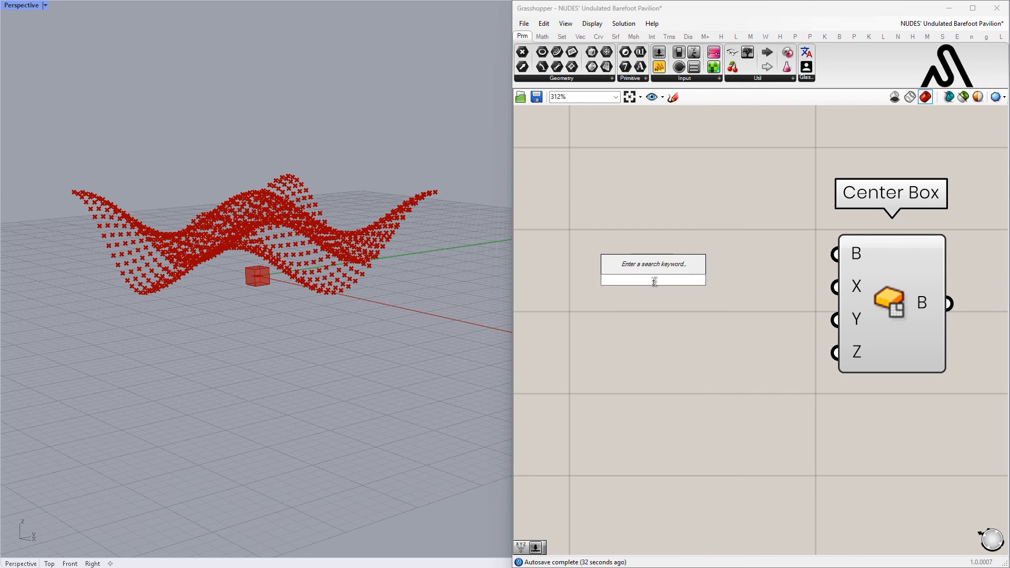
pyautogui.write('1.0')
pyautogui.press('Return')
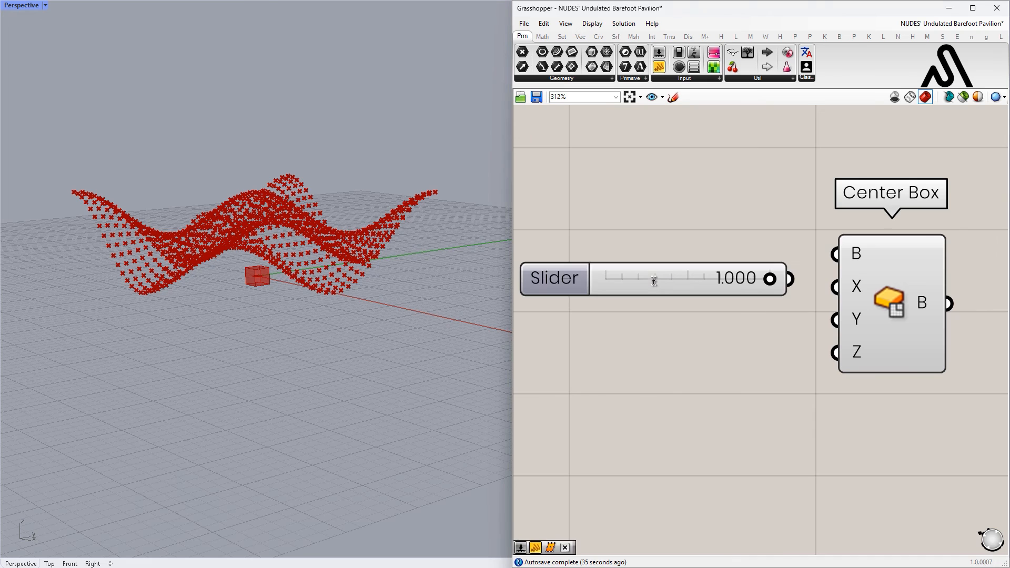
pyautogui.moveTo(721, 279); pyautogui.dragTo(686, 287)
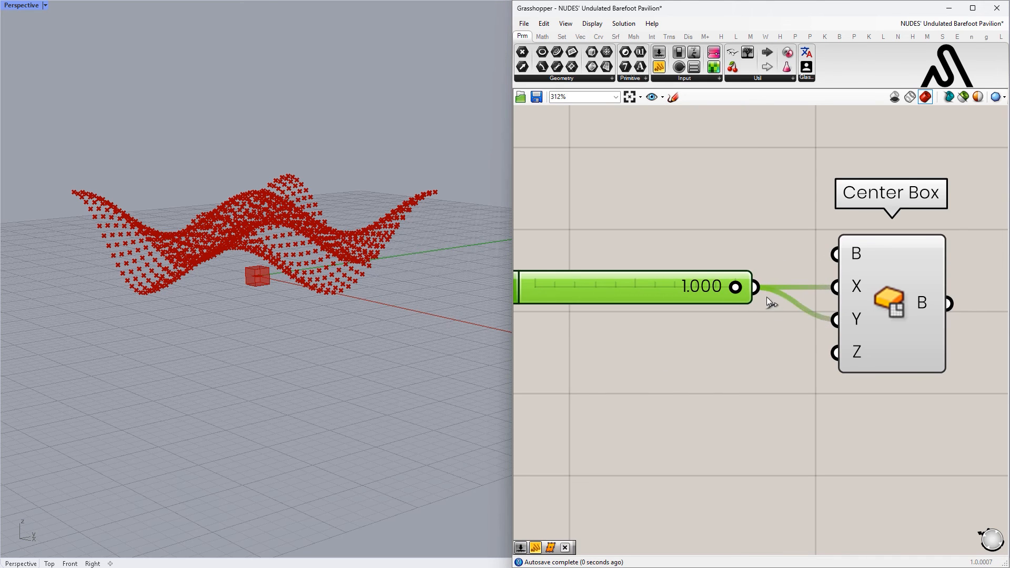
pyautogui.doubleClick(668, 288)
pyautogui.write('0.5')
pyautogui.press('Return')
pyautogui.scroll(5, 265, 287)
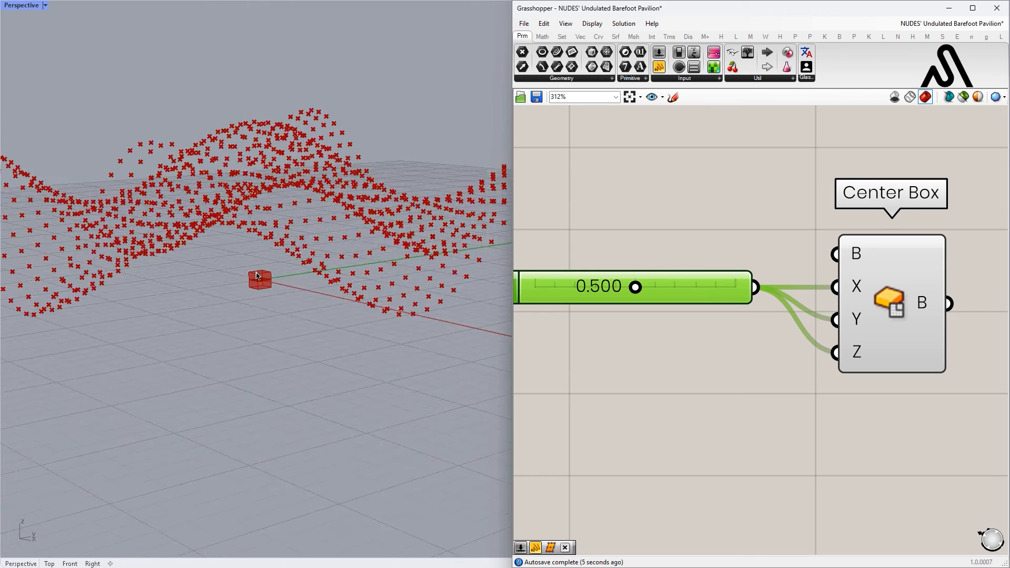
pyautogui.scroll(5, 271, 294)
pyautogui.scroll(-2, 753, 265)
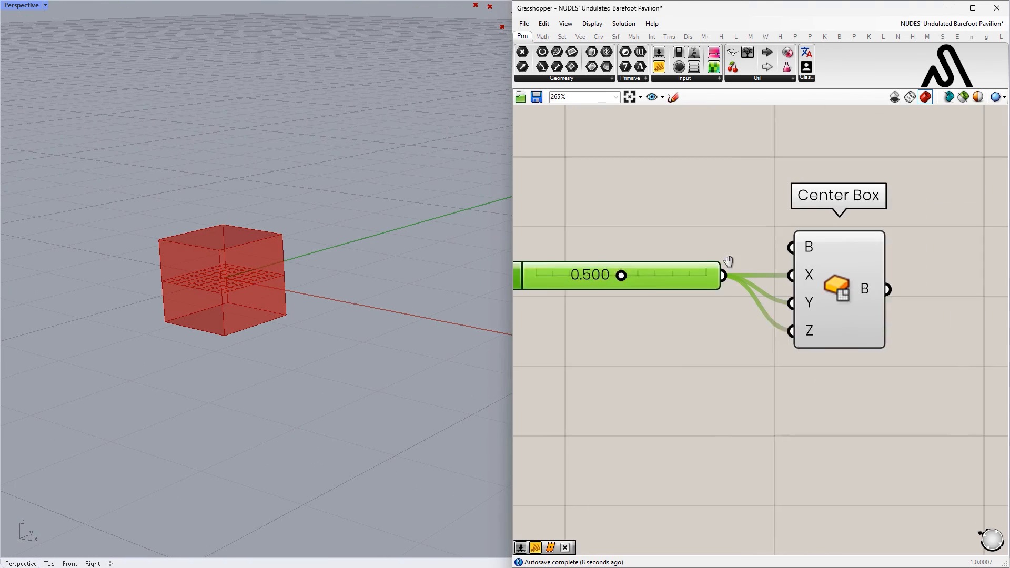
# Add a Deconstruct Brep component next to Center Box and feed it the box output.
pyautogui.scroll(-4, 726, 275)
pyautogui.doubleClick(725, 269)
pyautogui.write('deconstr')
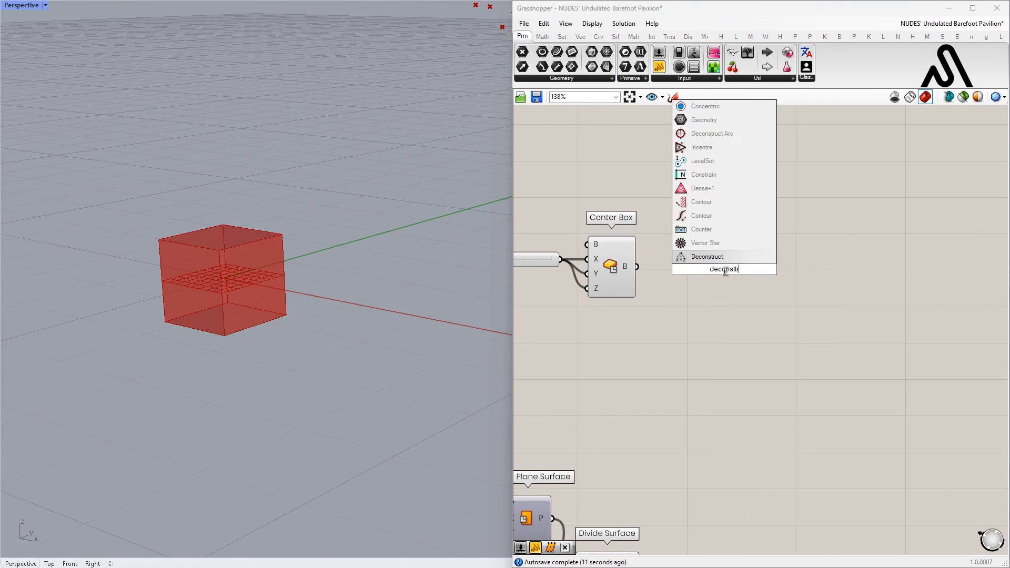
pyautogui.press('BackSpace')
pyautogui.press('BackSpace')
pyautogui.press('BackSpace')
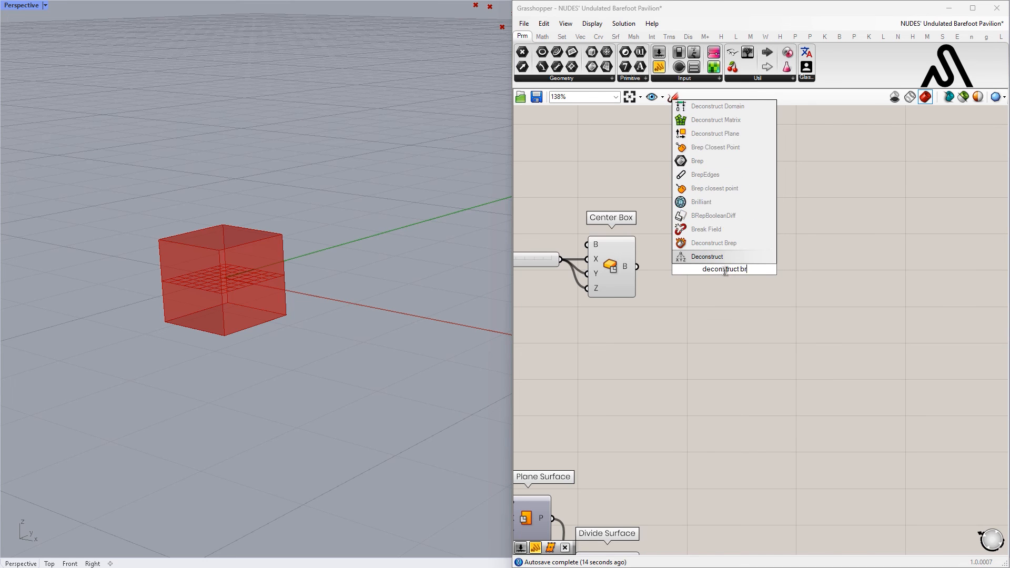
pyautogui.click(710, 243)
pyautogui.scroll(3, 709, 252)
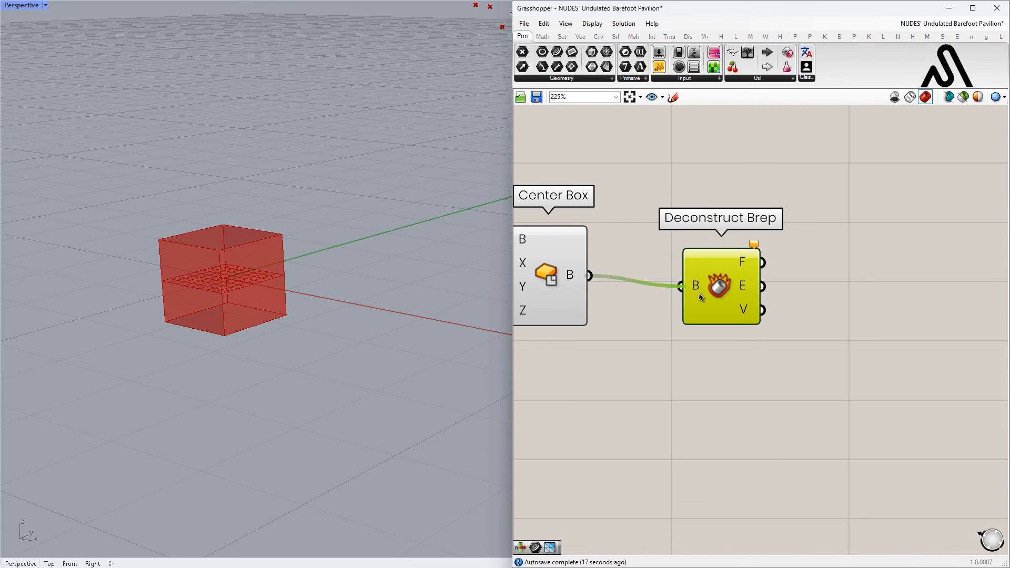
pyautogui.moveTo(699, 297); pyautogui.dragTo(644, 286)
pyautogui.scroll(3, 240, 298)
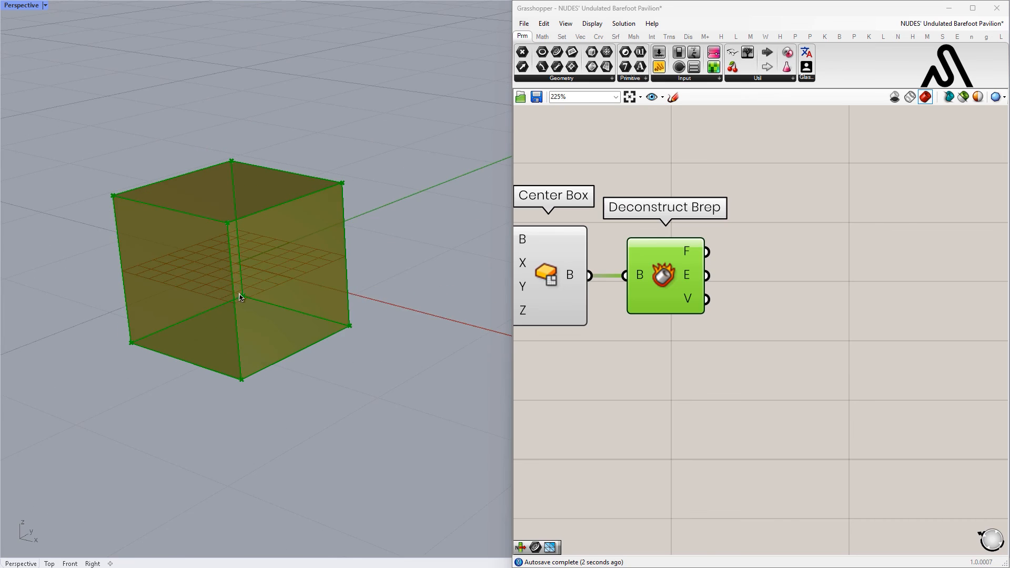
# Add a Curve parameter below Deconstruct Brep and connect it to the edges output.
pyautogui.moveTo(800, 284); pyautogui.dragTo(719, 237, button='right')
pyautogui.doubleClick(716, 235)
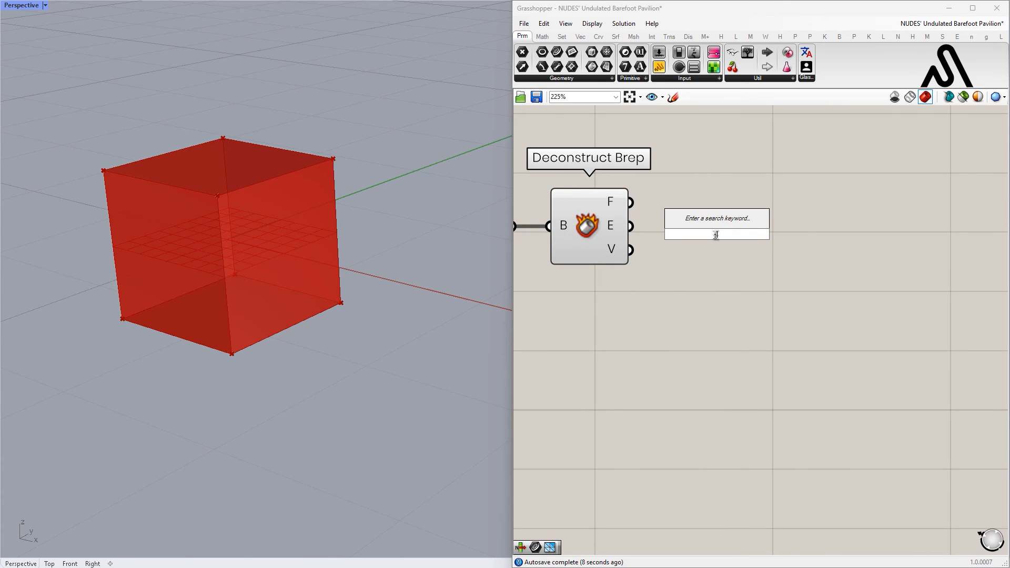
pyautogui.write('curve')
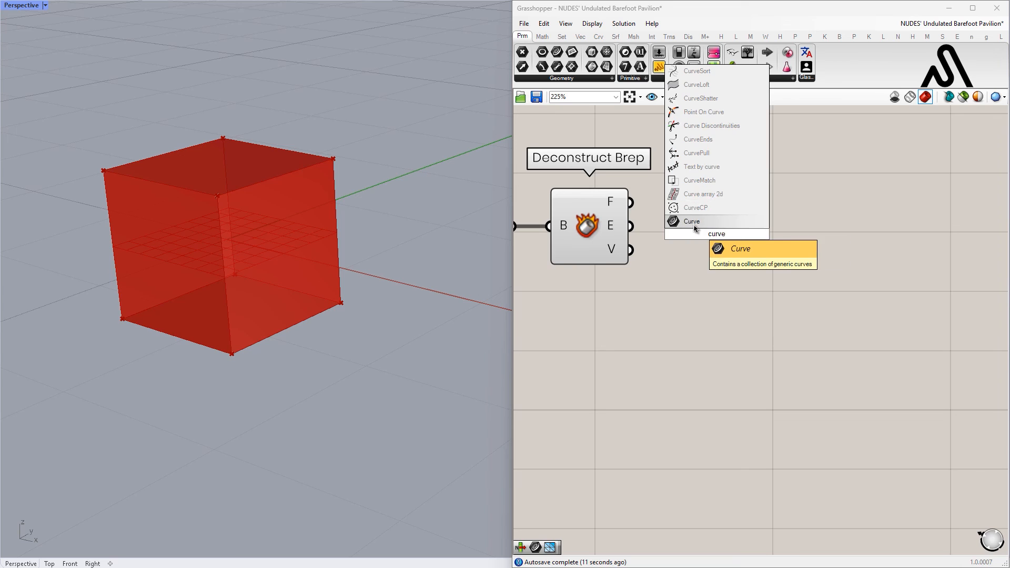
pyautogui.press('Return')
pyautogui.moveTo(685, 238); pyautogui.dragTo(685, 237)
pyautogui.moveTo(713, 239); pyautogui.dragTo(752, 423)
pyautogui.click(822, 294)
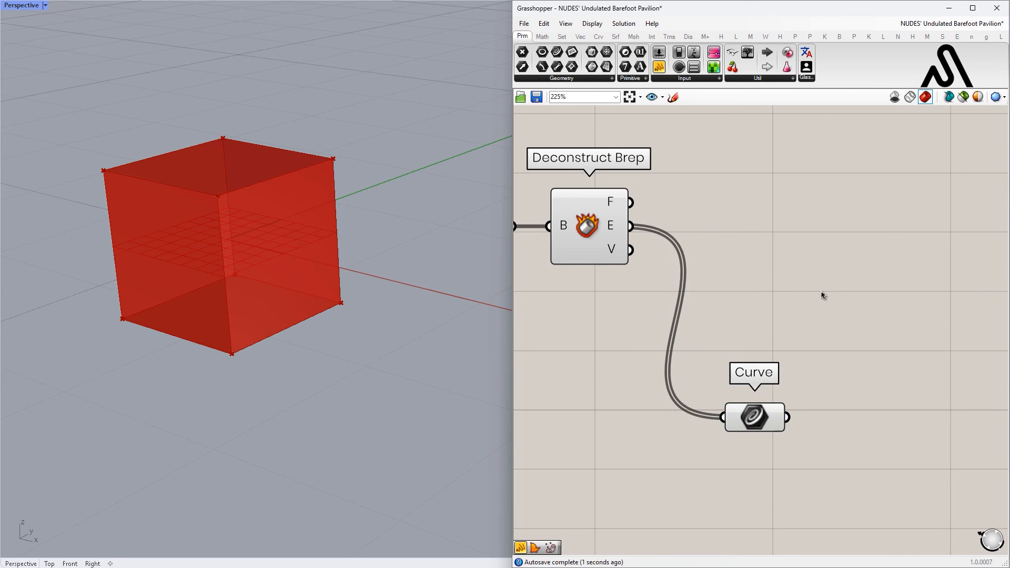
# Turn off the preview of Center Box and Deconstruct Brep.
pyautogui.scroll(-3, 874, 294)
pyautogui.moveTo(790, 193); pyautogui.dragTo(617, 308)
pyautogui.middleClick(679, 263)
pyautogui.click(708, 234)
pyautogui.click(897, 199)
pyautogui.moveTo(848, 365); pyautogui.dragTo(623, 237, button='right')
pyautogui.scroll(2, 622, 237)
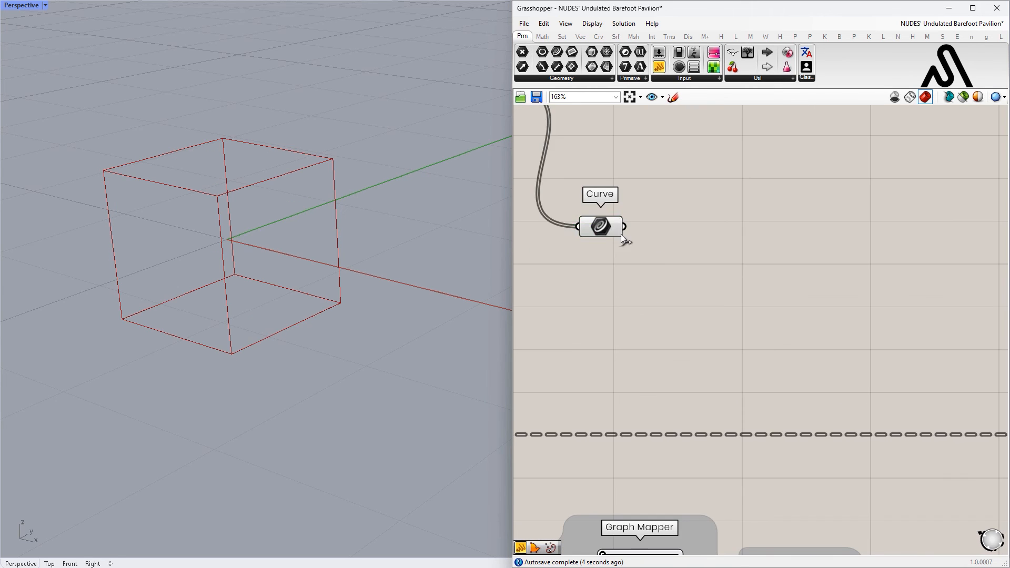
# Add a Pipe component and connect the Curve parameter to its curve input.
pyautogui.click(604, 227)
pyautogui.moveTo(716, 243); pyautogui.dragTo(745, 284, button='right')
pyautogui.doubleClick(743, 282)
pyautogui.write('jpiep')
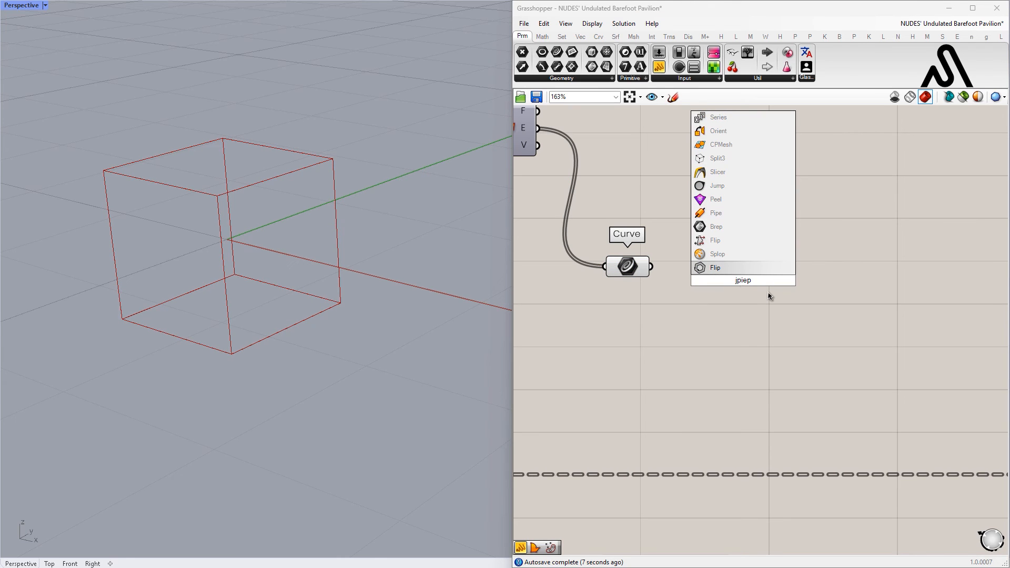
pyautogui.press('BackSpace')
pyautogui.press('BackSpace')
pyautogui.press('BackSpace')
pyautogui.press('BackSpace')
pyautogui.write('pipe')
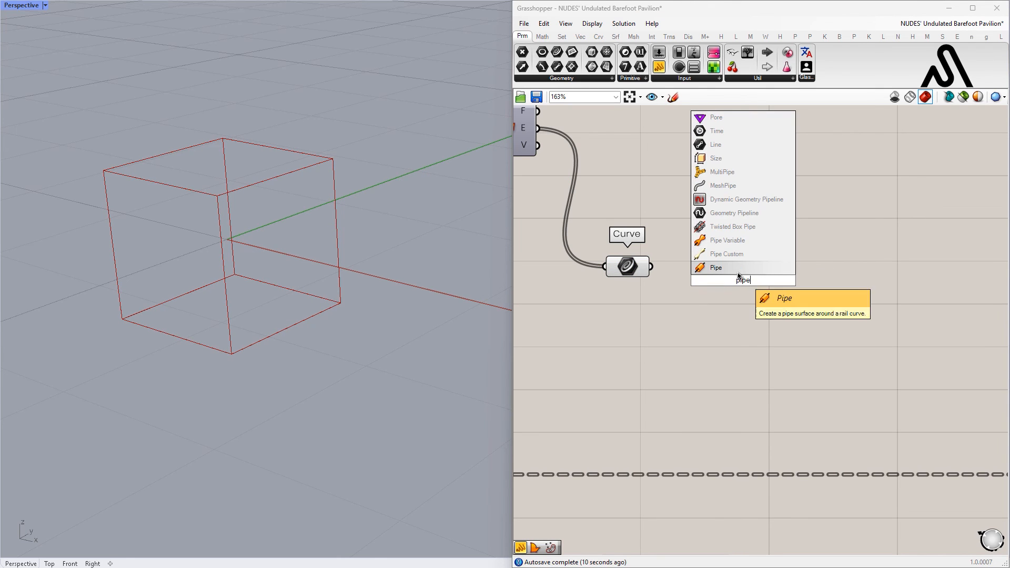
pyautogui.press('Return')
pyautogui.moveTo(651, 267); pyautogui.dragTo(933, 284)
pyautogui.click(786, 319)
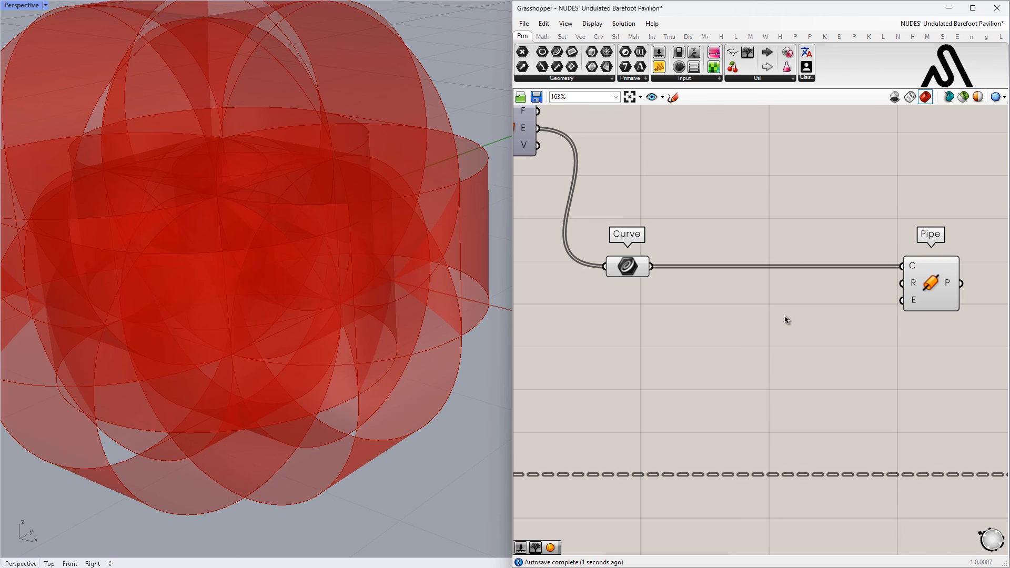
# Add a number slider for the Pipe's radius input and set it to 0.025.
pyautogui.doubleClick(784, 316)
pyautogui.press('Return')
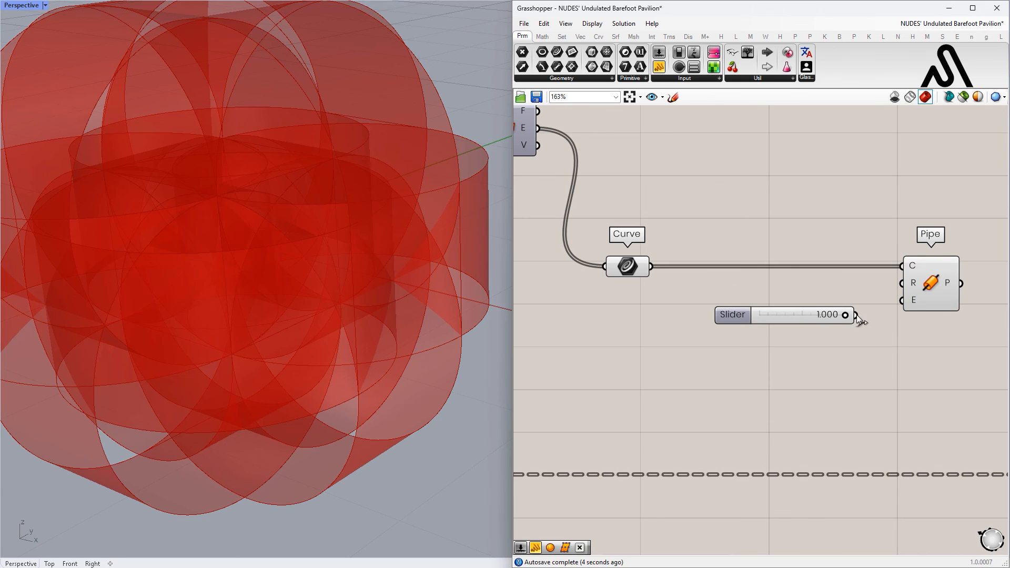
pyautogui.moveTo(888, 304); pyautogui.dragTo(768, 317)
pyautogui.doubleClick(769, 317)
pyautogui.write('0.0')
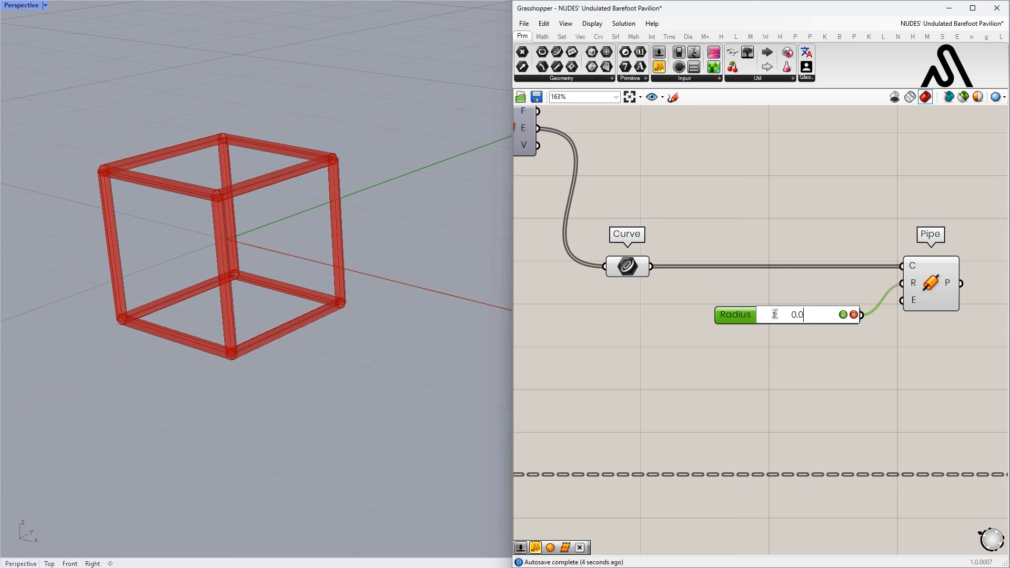
pyautogui.write('20')
pyautogui.press('Return')
pyautogui.scroll(4, 768, 316)
pyautogui.doubleClick(773, 316)
pyautogui.write('0.025')
pyautogui.press('Return')
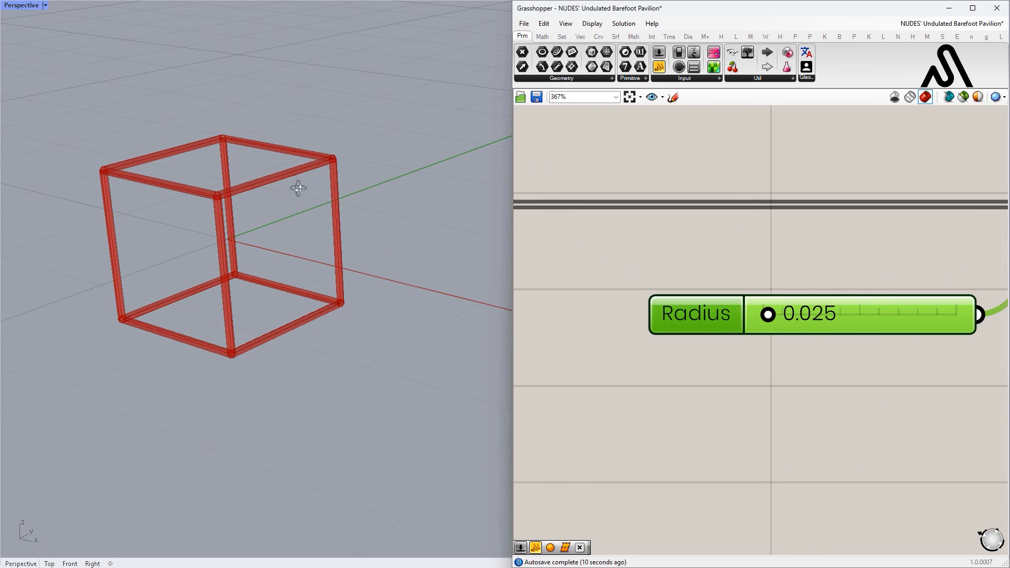
# Set the Pipe component's end cap type to Round.
pyautogui.moveTo(310, 185); pyautogui.dragTo(322, 213, button='right')
pyautogui.scroll(8, 352, 131)
pyautogui.scroll(-4, 658, 252)
pyautogui.moveTo(920, 285); pyautogui.dragTo(701, 245, button='right')
pyautogui.scroll(2, 701, 242)
pyautogui.rightClick(647, 226)
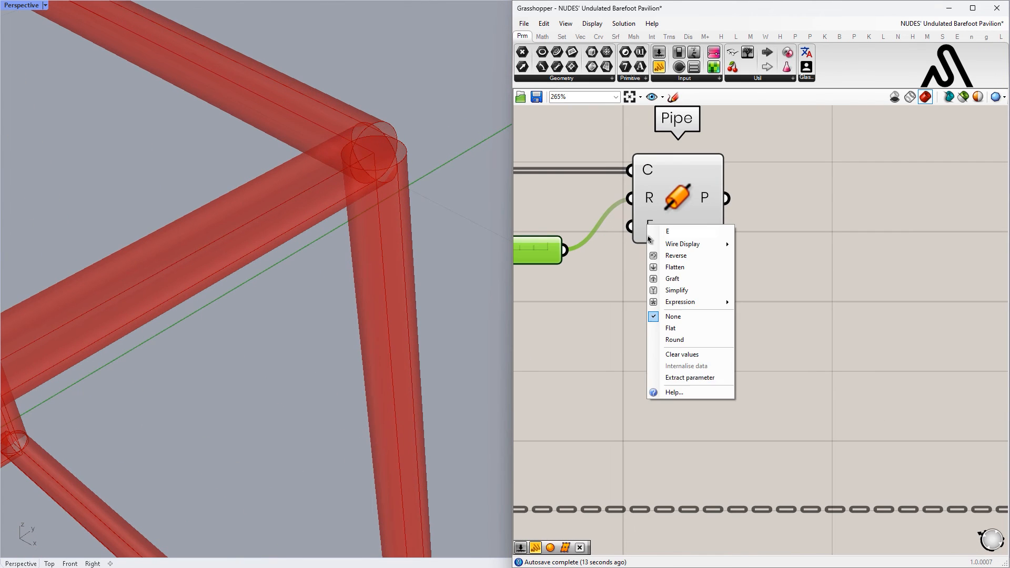
pyautogui.click(679, 354)
pyautogui.scroll(-8, 340, 196)
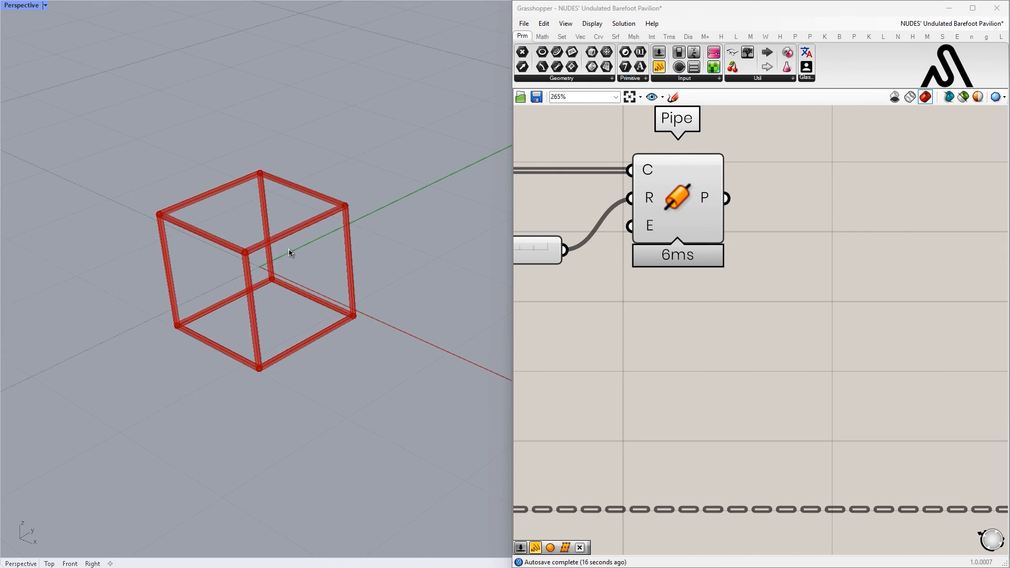
pyautogui.scroll(-3, 694, 227)
# Add a List Item component beside Deconstruct Brep and connect the box edges to its list input.
pyautogui.moveTo(695, 229); pyautogui.dragTo(927, 293, button='right')
pyautogui.scroll(1, 699, 263)
pyautogui.moveTo(606, 124); pyautogui.dragTo(664, 268, button='right')
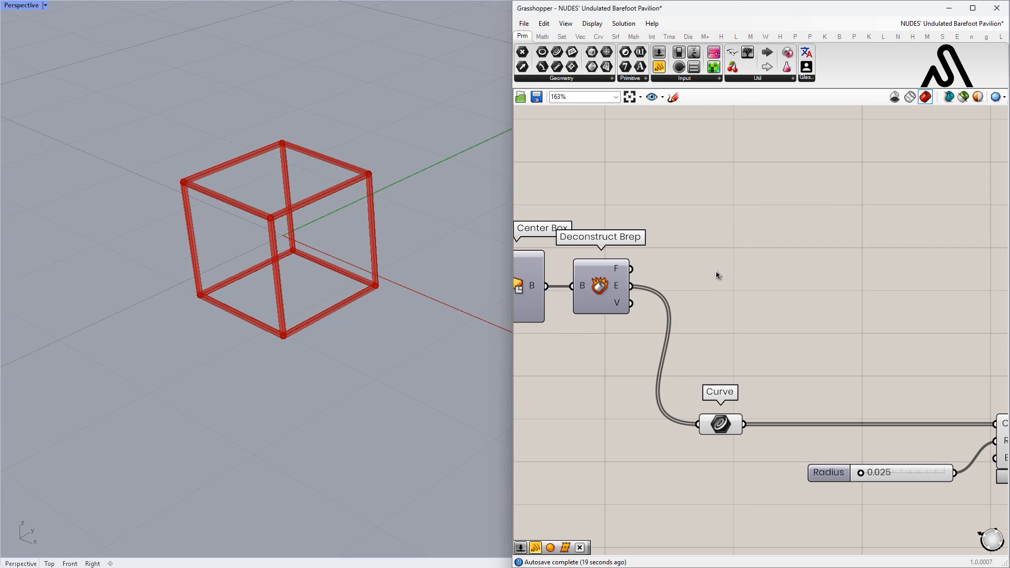
pyautogui.doubleClick(715, 271)
pyautogui.write('listitem')
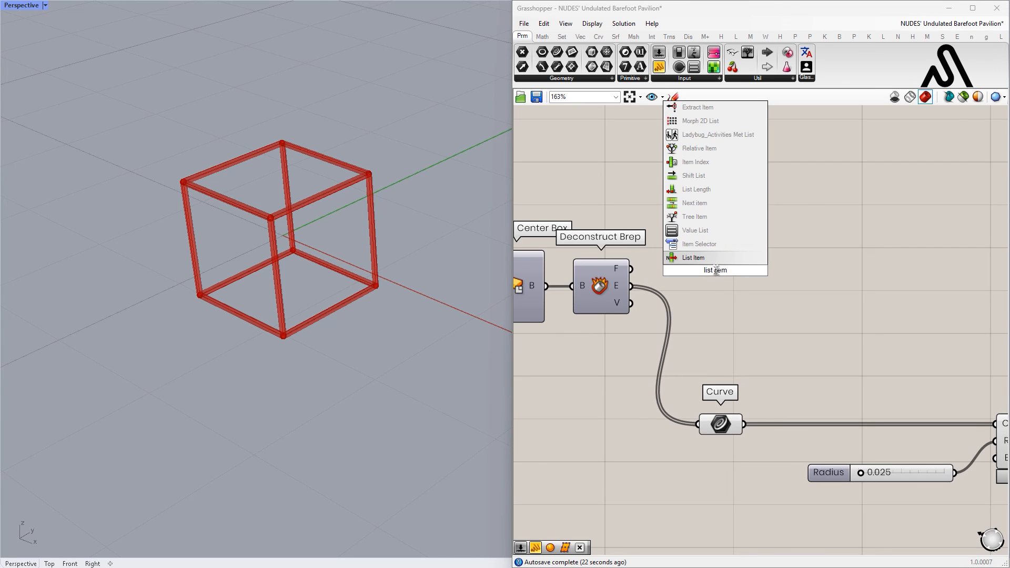
pyautogui.press('Return')
pyautogui.moveTo(631, 287); pyautogui.dragTo(700, 281)
pyautogui.scroll(-3, 816, 350)
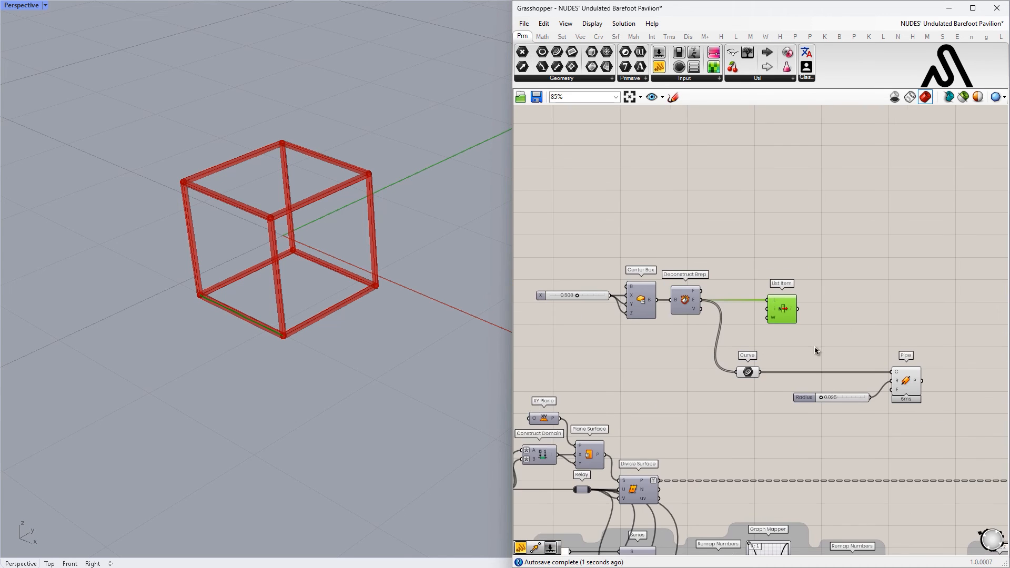
# Move the Curve, Radius slider and Pipe lower, and shift the whole box chain up away from the surface definition.
pyautogui.moveTo(816, 350); pyautogui.dragTo(790, 315, button='right')
pyautogui.moveTo(929, 324); pyautogui.dragTo(702, 380)
pyautogui.moveTo(882, 348); pyautogui.dragTo(932, 415)
pyautogui.click(942, 319)
pyautogui.scroll(-4, 895, 210)
pyautogui.moveTo(894, 217); pyautogui.dragTo(880, 315, button='right')
pyautogui.moveTo(950, 245); pyautogui.dragTo(636, 344)
pyautogui.keyDown('shift'); pyautogui.moveTo(942, 319); pyautogui.dragTo(808, 379); pyautogui.keyUp('shift')
pyautogui.moveTo(893, 370); pyautogui.dragTo(889, 295)
pyautogui.click(818, 225)
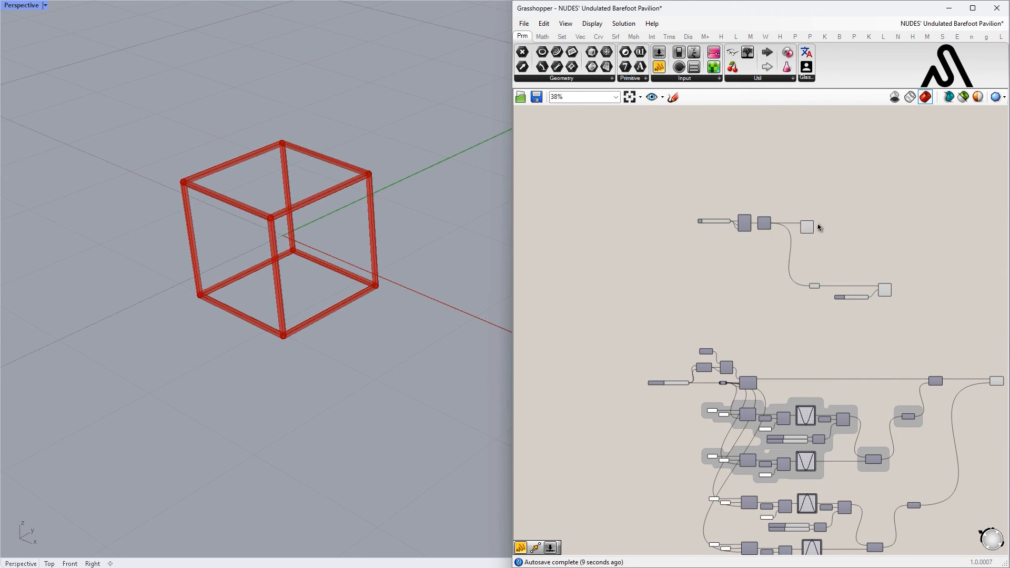
# Move the List Item component aside and set its index with a connected panel containing 4.
pyautogui.scroll(9, 829, 223)
pyautogui.click(626, 305)
pyautogui.moveTo(626, 305); pyautogui.dragTo(889, 294, button='right')
pyautogui.moveTo(772, 318); pyautogui.dragTo(747, 293, button='right')
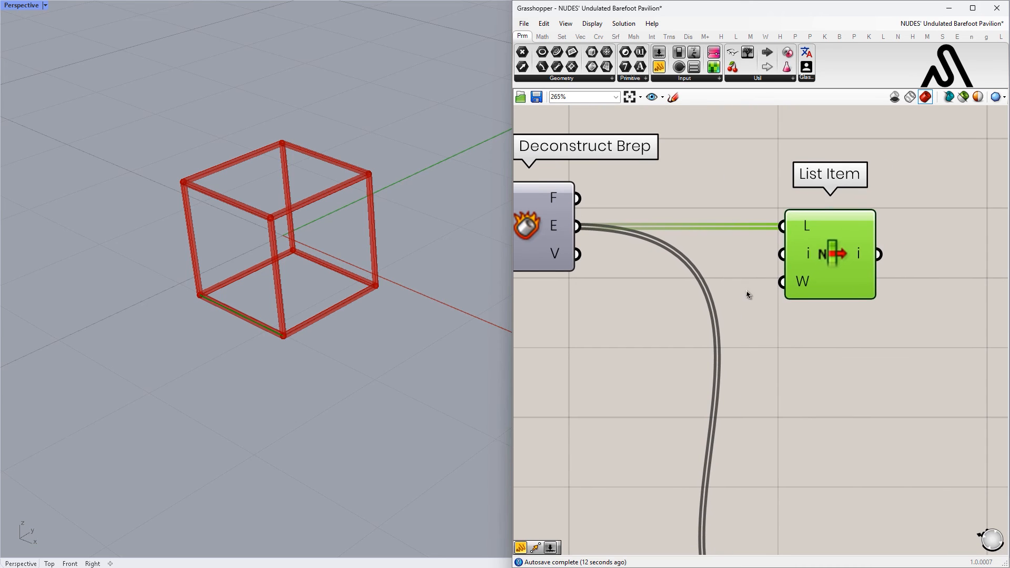
pyautogui.moveTo(821, 248); pyautogui.dragTo(882, 248)
pyautogui.doubleClick(744, 267)
pyautogui.write('4')
pyautogui.press('Return')
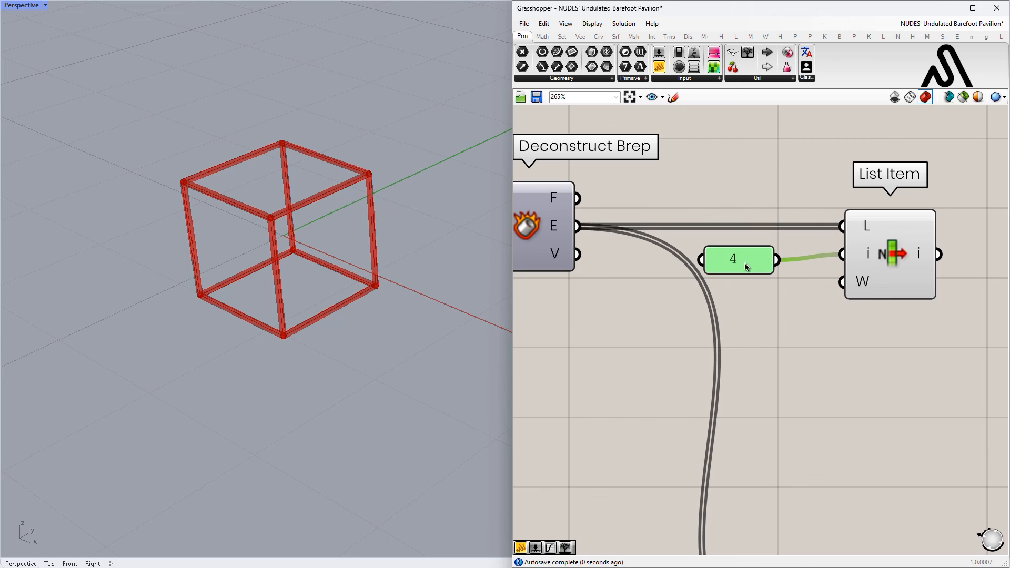
# Align the index panel containing 4 horizontally with the List Item component.
pyautogui.moveTo(926, 341); pyautogui.dragTo(873, 200)
pyautogui.click(869, 334)
pyautogui.moveTo(869, 335); pyautogui.dragTo(810, 295, button='right')
pyautogui.moveTo(913, 339); pyautogui.dragTo(657, 124)
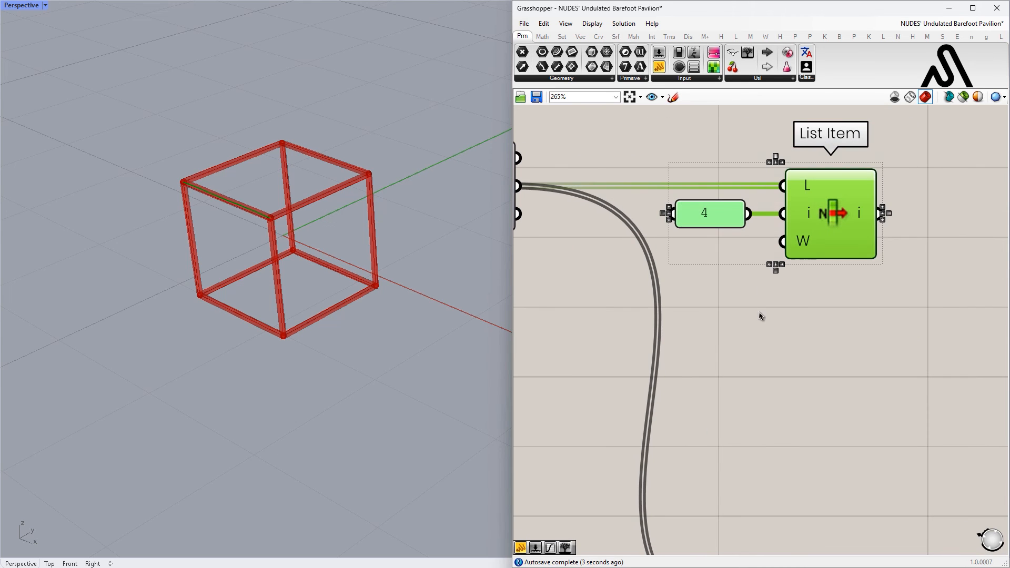
pyautogui.click(856, 372)
pyautogui.scroll(-3, 768, 353)
pyautogui.scroll(2, 653, 292)
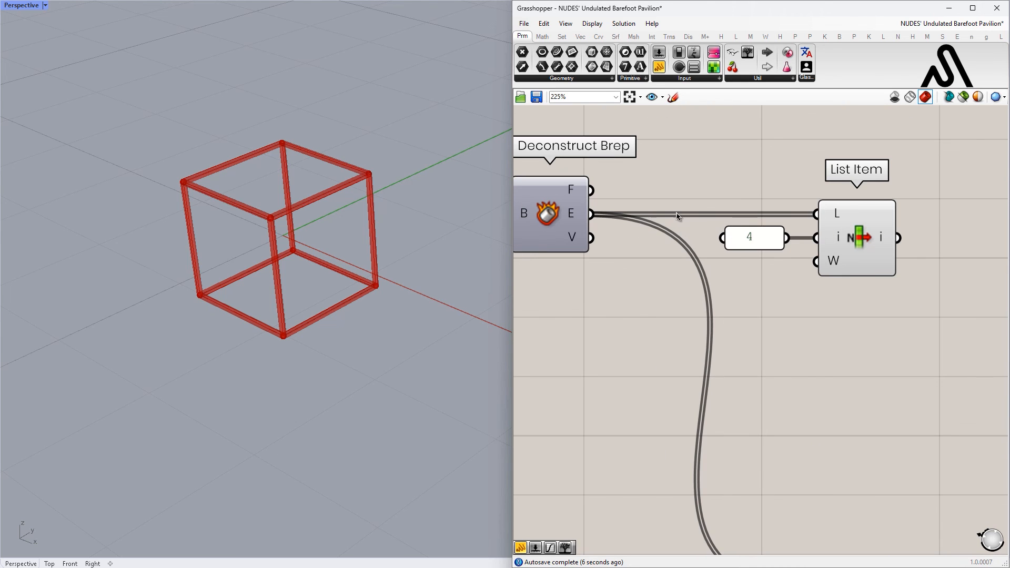
# Insert a Relay on the wire from Deconstruct Brep to List Item, and shift the List Item and its panel farther from it.
pyautogui.moveTo(679, 219); pyautogui.dragTo(701, 220)
pyautogui.moveTo(714, 220); pyautogui.dragTo(624, 228, button='right')
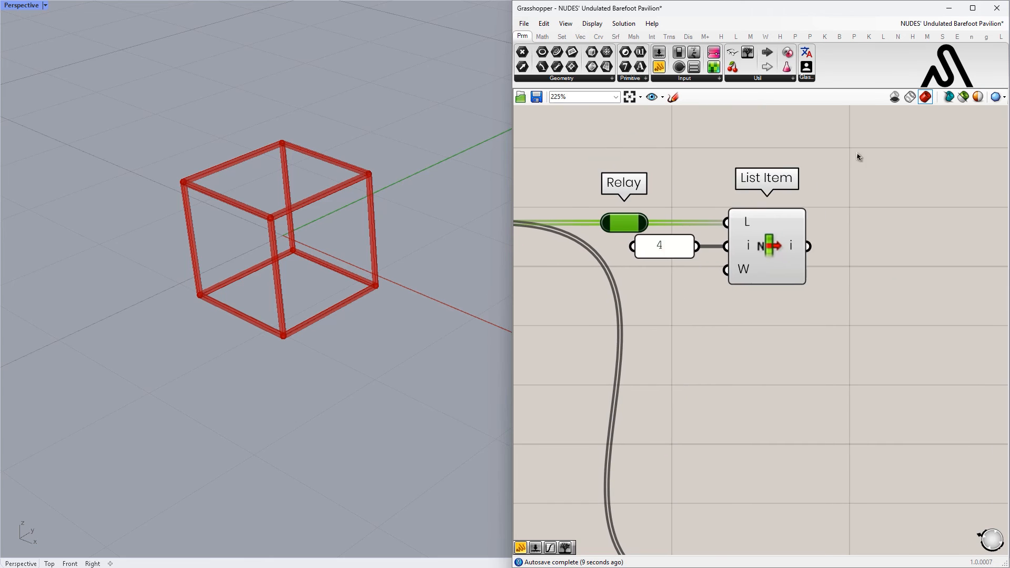
pyautogui.moveTo(845, 175); pyautogui.dragTo(648, 235)
pyautogui.click(783, 340)
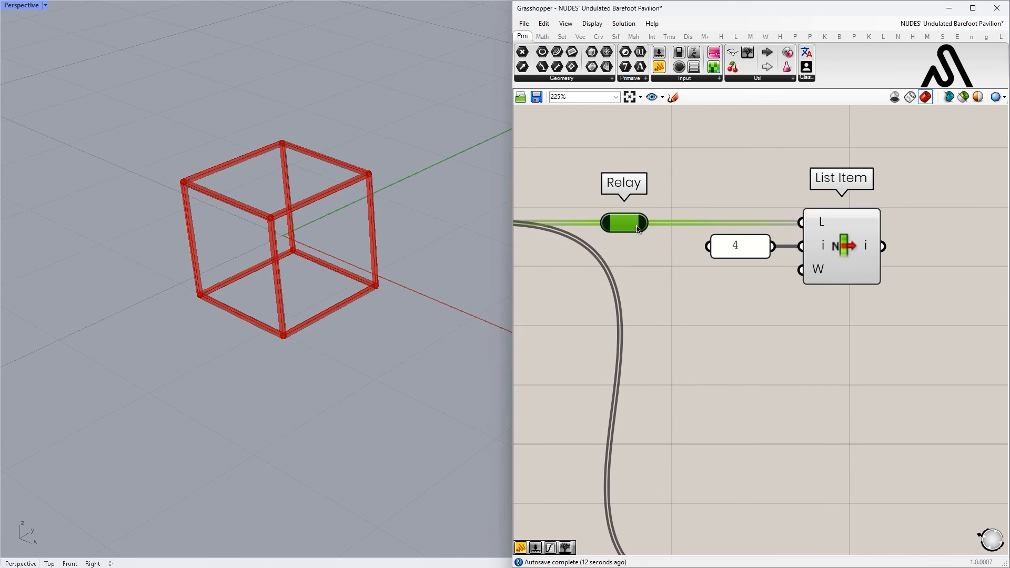
pyautogui.scroll(-3, 726, 276)
pyautogui.scroll(2, 750, 284)
# Duplicate the List Item with its index panel below the original and set the copy's index to 6.
pyautogui.moveTo(898, 331); pyautogui.dragTo(723, 218)
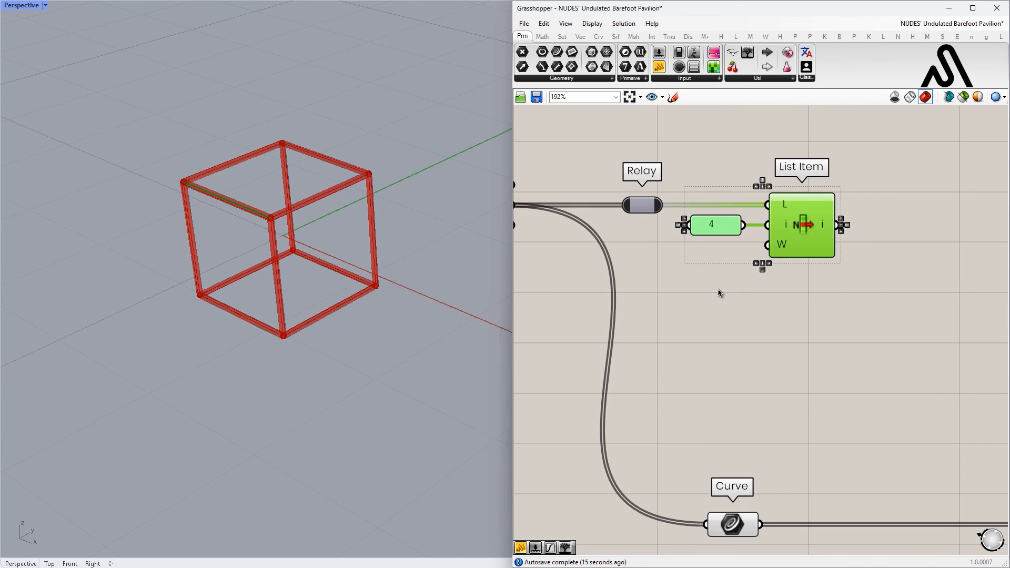
pyautogui.hotkey('ctrl', 'c')
pyautogui.hotkey('ctrl', 'v')
pyautogui.moveTo(819, 221); pyautogui.dragTo(811, 314)
pyautogui.doubleClick(725, 330)
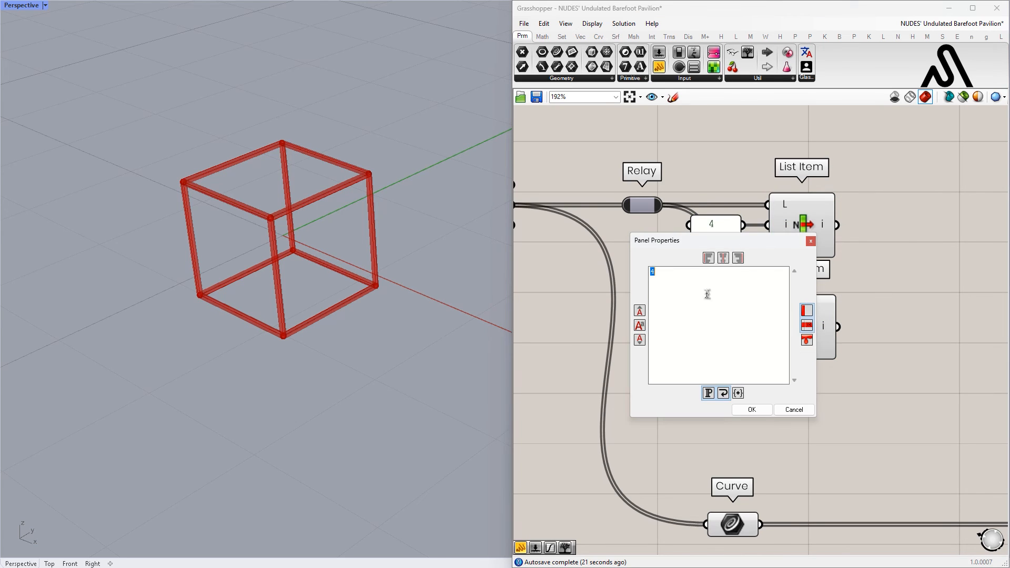
pyautogui.click(756, 409)
# Align the second List Item with its panel and place the pair closely beneath the first one.
pyautogui.moveTo(886, 393); pyautogui.dragTo(805, 315)
pyautogui.click(936, 326)
pyautogui.moveTo(923, 373); pyautogui.dragTo(829, 221)
pyautogui.click(901, 392)
pyautogui.moveTo(903, 403); pyautogui.dragTo(783, 341, button='right')
pyautogui.scroll(-1, 787, 374)
pyautogui.scroll(1, 787, 374)
pyautogui.moveTo(787, 345); pyautogui.dragTo(651, 231)
pyautogui.moveTo(734, 264); pyautogui.dragTo(736, 230)
pyautogui.click(788, 216)
# Duplicate the List Item and panel pair as a third row and set its index to 5.
pyautogui.moveTo(811, 315); pyautogui.dragTo(671, 222)
pyautogui.hotkey('ctrl', 'c')
pyautogui.hotkey('ctrl', 'v')
pyautogui.moveTo(738, 251); pyautogui.dragTo(727, 311)
pyautogui.click(687, 332)
pyautogui.click(651, 305)
pyautogui.doubleClick(651, 305)
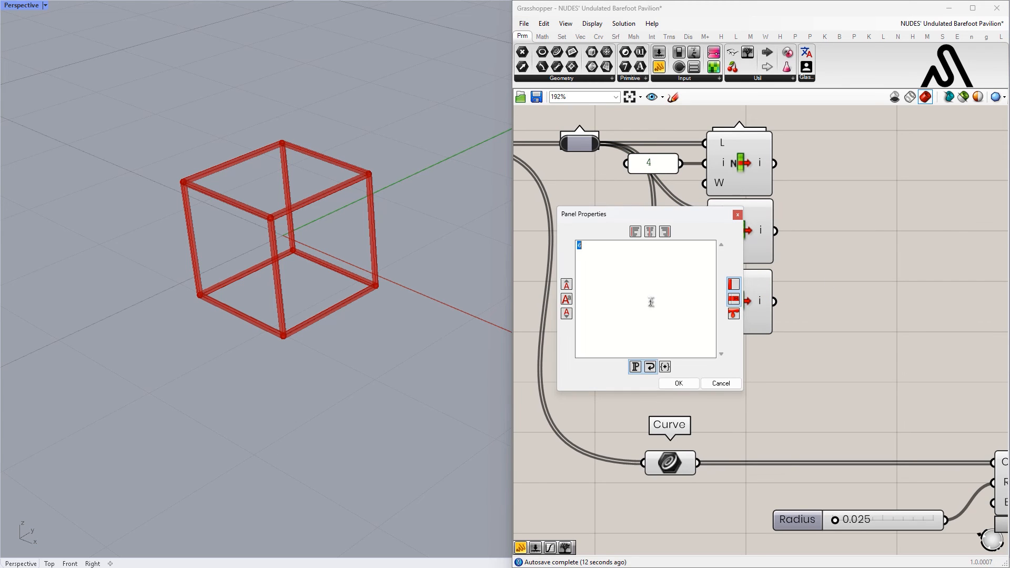
pyautogui.click(684, 384)
# Duplicate the pair again as a fourth row and set its List Item index to 7.
pyautogui.moveTo(811, 372); pyautogui.dragTo(652, 290)
pyautogui.moveTo(744, 303); pyautogui.dragTo(742, 375)
pyautogui.click(835, 345)
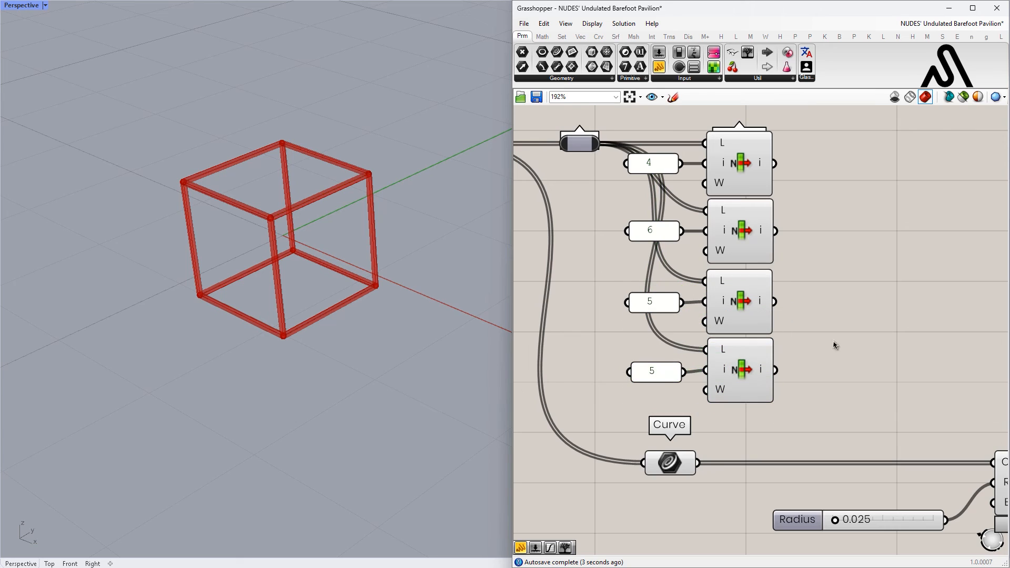
pyautogui.doubleClick(662, 376)
pyautogui.click(684, 456)
# Align the four List Item components and their index panels into two tidy columns.
pyautogui.moveTo(847, 391); pyautogui.dragTo(736, 145)
pyautogui.moveTo(810, 178); pyautogui.dragTo(801, 214, button='right')
pyautogui.click(738, 161)
pyautogui.click(773, 231)
pyautogui.moveTo(653, 428); pyautogui.dragTo(622, 171)
pyautogui.click(652, 181)
pyautogui.click(686, 227)
pyautogui.scroll(-4, 796, 266)
pyautogui.moveTo(796, 267); pyautogui.dragTo(717, 258, button='right')
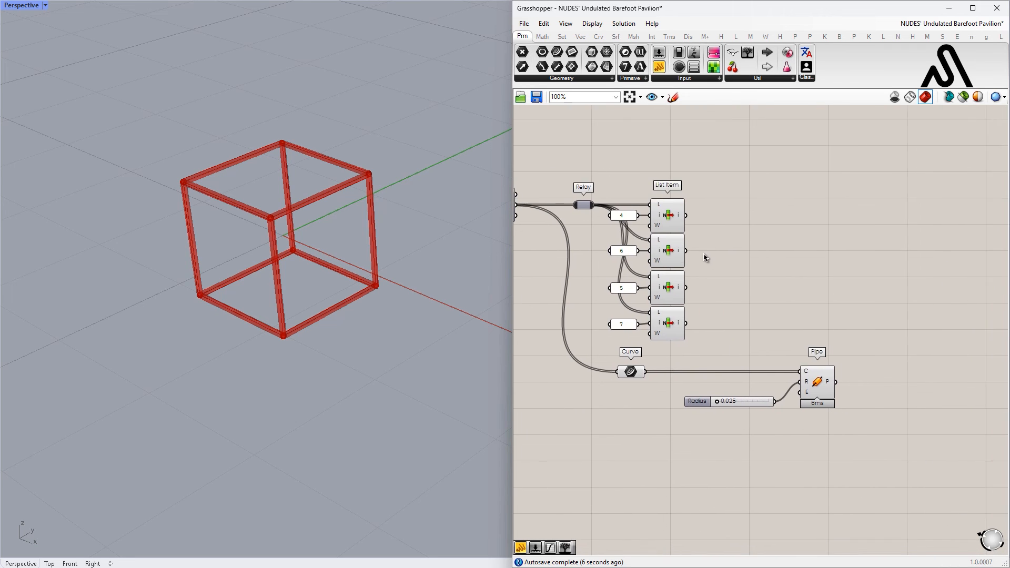
# Add a Divide Curve component and connect the first List Item's output to its curve input.
pyautogui.scroll(4, 705, 262)
pyautogui.doubleClick(775, 237)
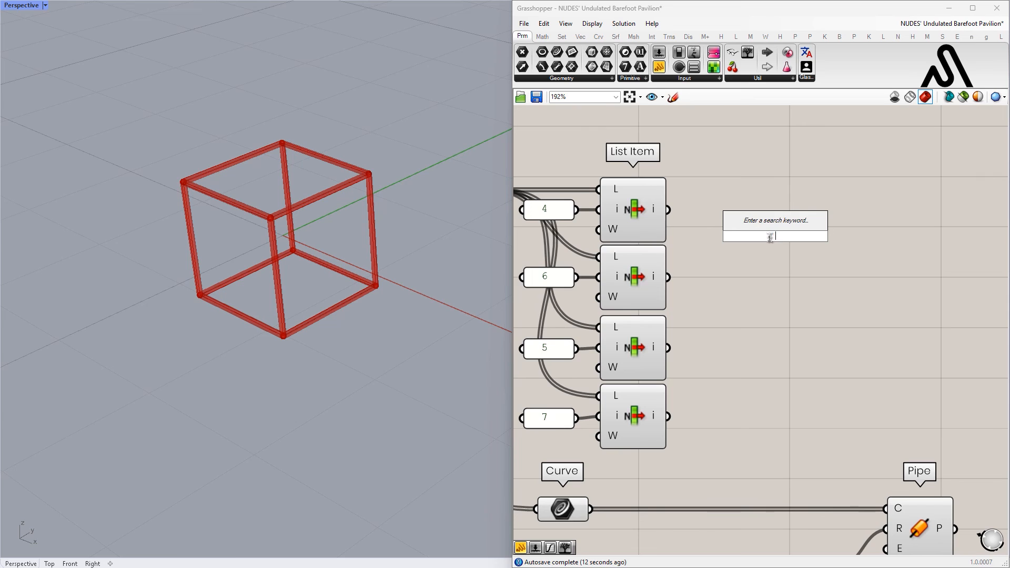
pyautogui.write('divide curve')
pyautogui.click(758, 226)
pyautogui.moveTo(765, 200); pyautogui.dragTo(875, 219)
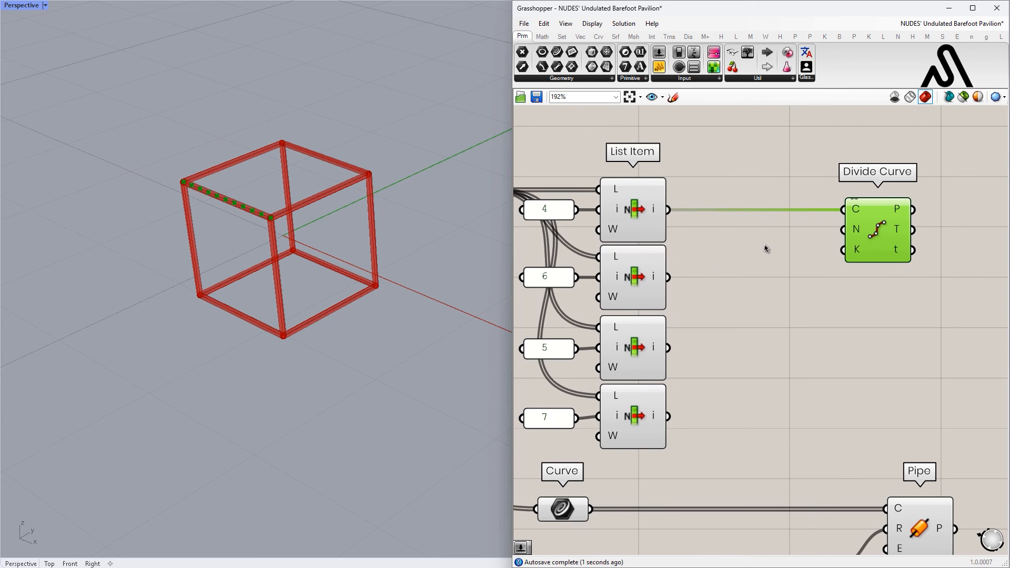
pyautogui.hotkey('ctrl', 'v')
pyautogui.hotkey('ctrl', 'v')
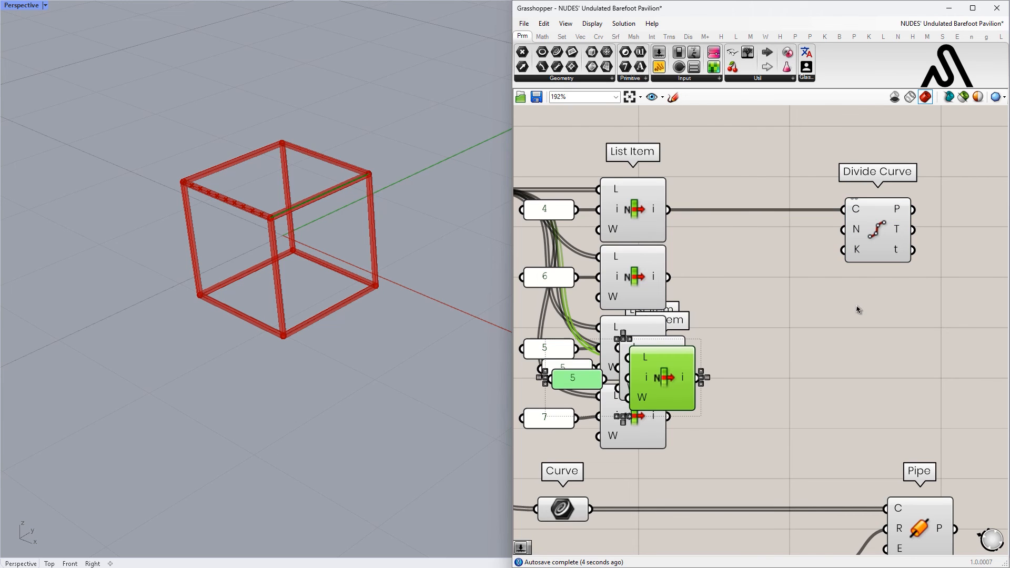
pyautogui.moveTo(644, 378); pyautogui.dragTo(752, 369)
pyautogui.press('Delete')
pyautogui.click(678, 362)
pyautogui.press('Delete')
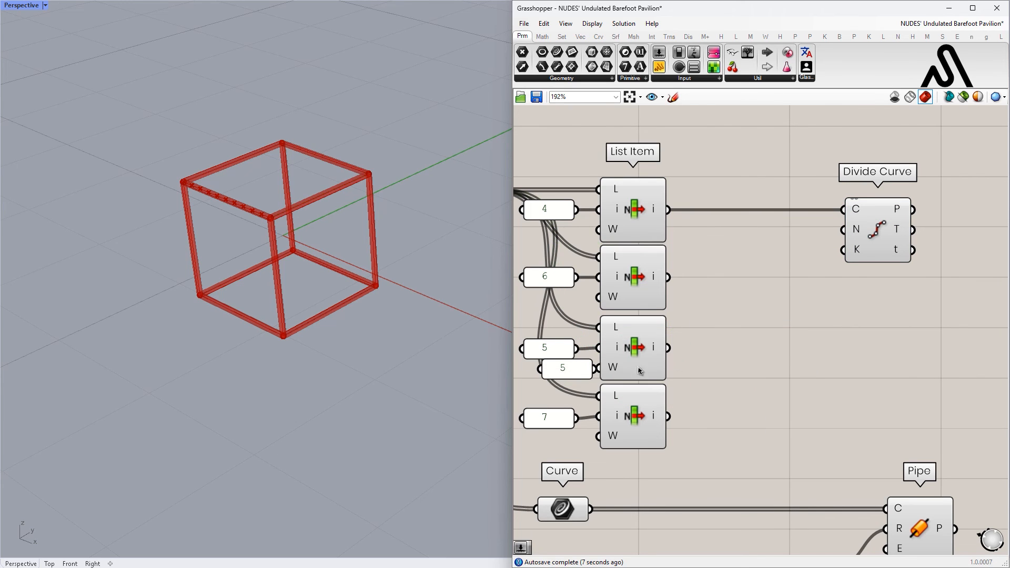
pyautogui.press('Delete')
# Duplicate Divide Curve three times in a column and connect each copy to one of the remaining List Items.
pyautogui.moveTo(819, 320); pyautogui.dragTo(806, 319, button='right')
pyautogui.click(872, 233)
pyautogui.hotkey('ctrl', 'c')
pyautogui.hotkey('ctrl', 'v')
pyautogui.moveTo(877, 237); pyautogui.dragTo(833, 354)
pyautogui.moveTo(860, 361); pyautogui.dragTo(867, 426)
pyautogui.click(944, 372)
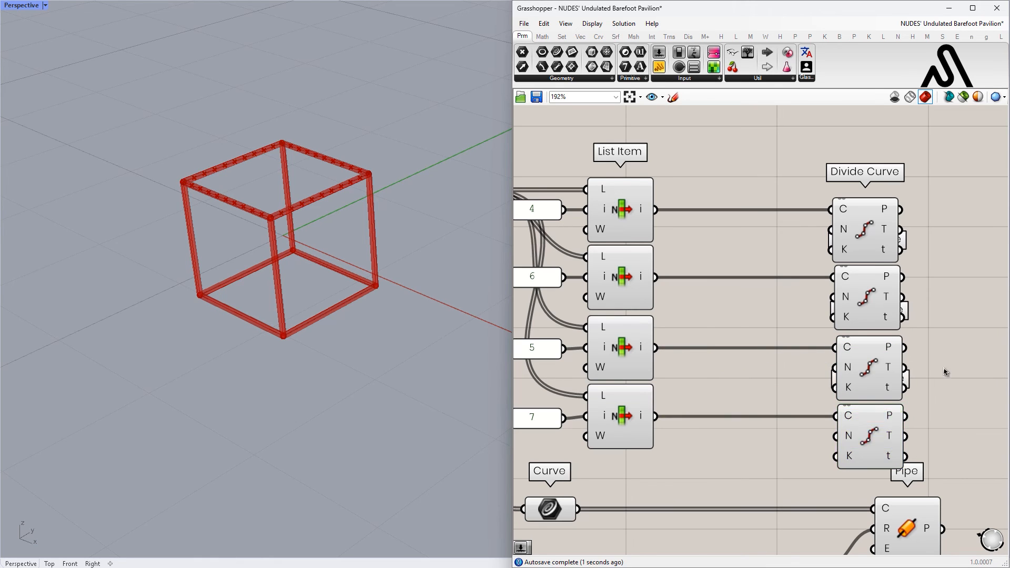
# Add a Count number slider set to 11 and connect it to the count input of all four Divide Curve components.
pyautogui.scroll(-1, 717, 195)
pyautogui.moveTo(718, 194); pyautogui.dragTo(708, 271, button='right')
pyautogui.scroll(1, 708, 271)
pyautogui.doubleClick(694, 207)
pyautogui.write('11')
pyautogui.press('Return')
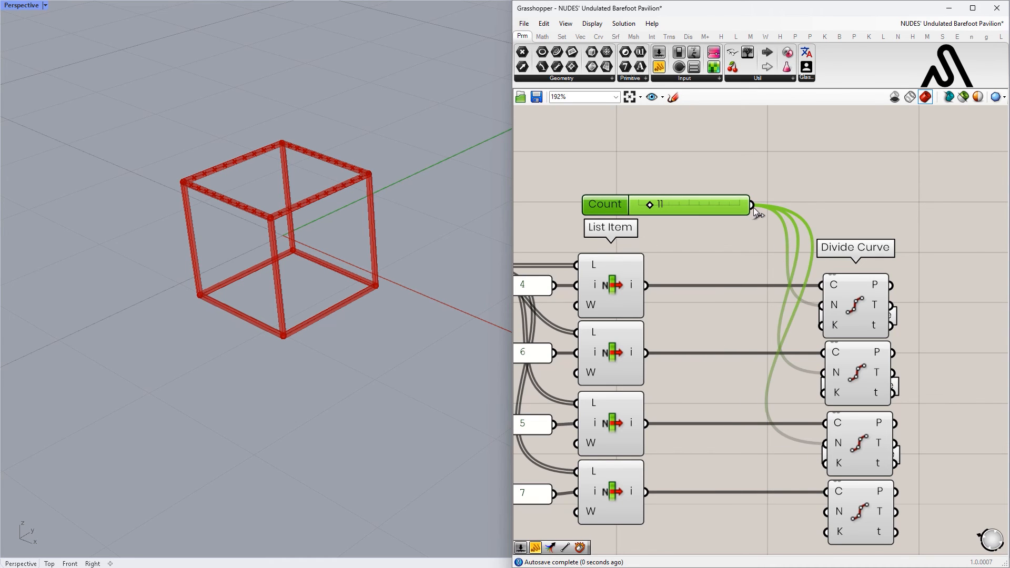
pyautogui.click(829, 170)
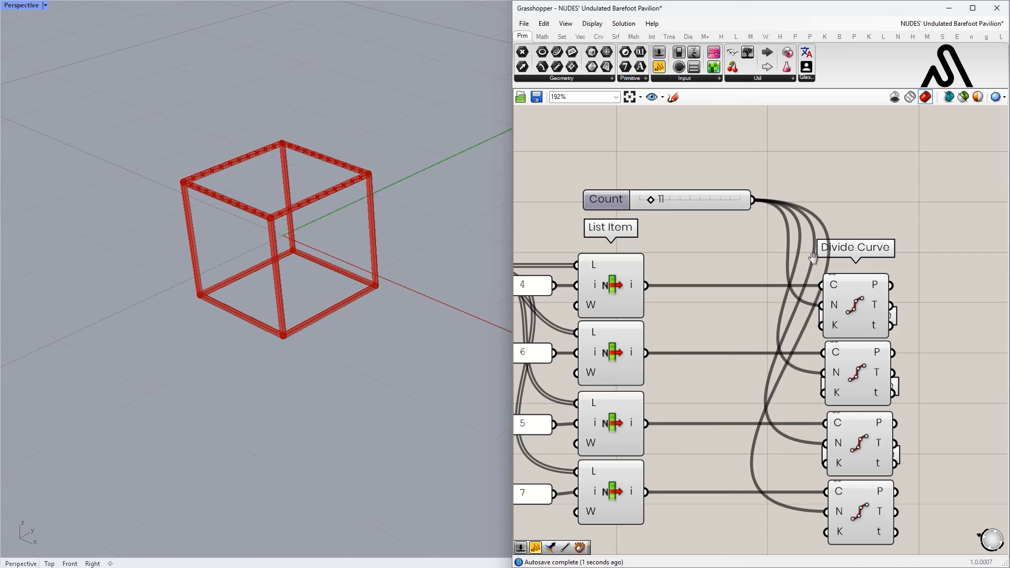
pyautogui.moveTo(847, 272); pyautogui.dragTo(718, 209, button='right')
pyautogui.click(724, 231)
pyautogui.click(733, 327)
pyautogui.moveTo(812, 281); pyautogui.dragTo(764, 254, button='right')
pyautogui.doubleClick(788, 216)
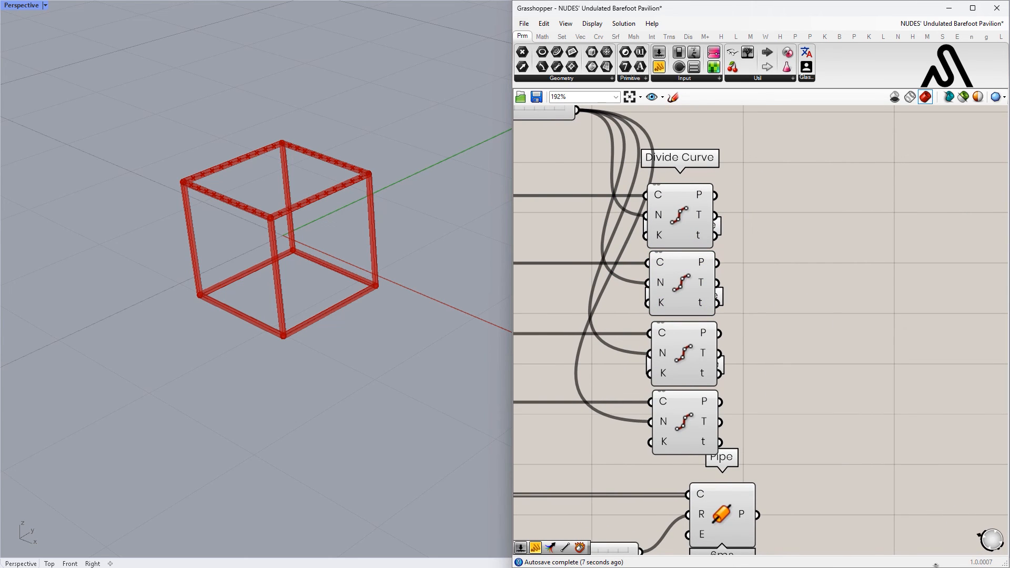
pyautogui.doubleClick(858, 294)
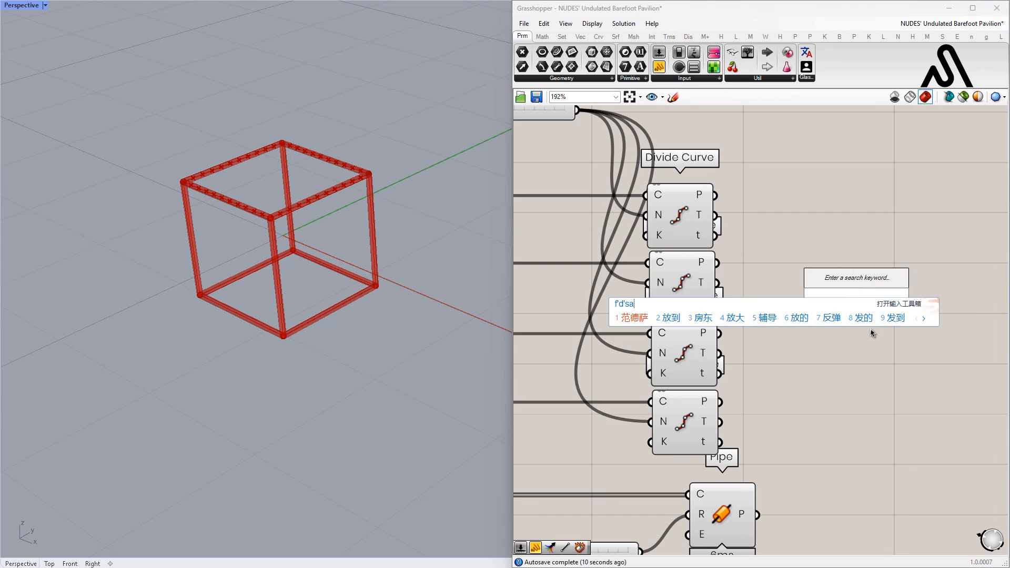
pyautogui.click(828, 254)
pyautogui.doubleClick(815, 257)
pyautogui.write('rel')
pyautogui.click(862, 294)
pyautogui.moveTo(846, 303); pyautogui.dragTo(800, 280, button='right')
pyautogui.click(640, 194)
pyautogui.click(642, 262)
pyautogui.click(647, 330)
pyautogui.click(649, 399)
pyautogui.click(737, 262)
# Add a Line component and connect the points of the first two Divide Curve components as its start and end.
pyautogui.doubleClick(738, 261)
pyautogui.write('k')
pyautogui.press('BackSpace')
pyautogui.write('line')
pyautogui.click(773, 317)
pyautogui.moveTo(669, 172); pyautogui.dragTo(752, 184)
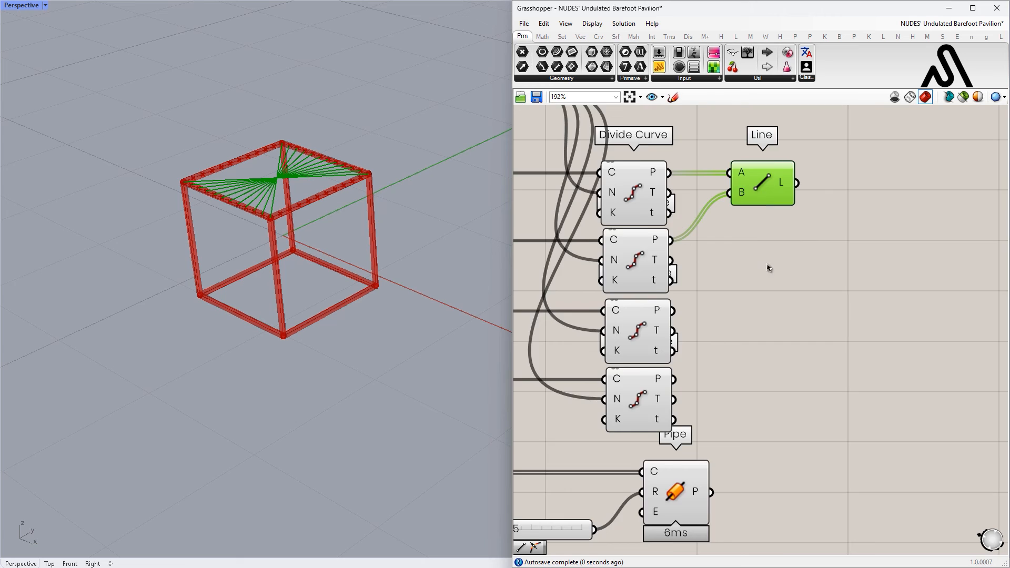
# Reverse the points output of the second Divide Curve component.
pyautogui.moveTo(765, 264); pyautogui.dragTo(834, 299, button='right')
pyautogui.rightClick(729, 274)
pyautogui.click(755, 318)
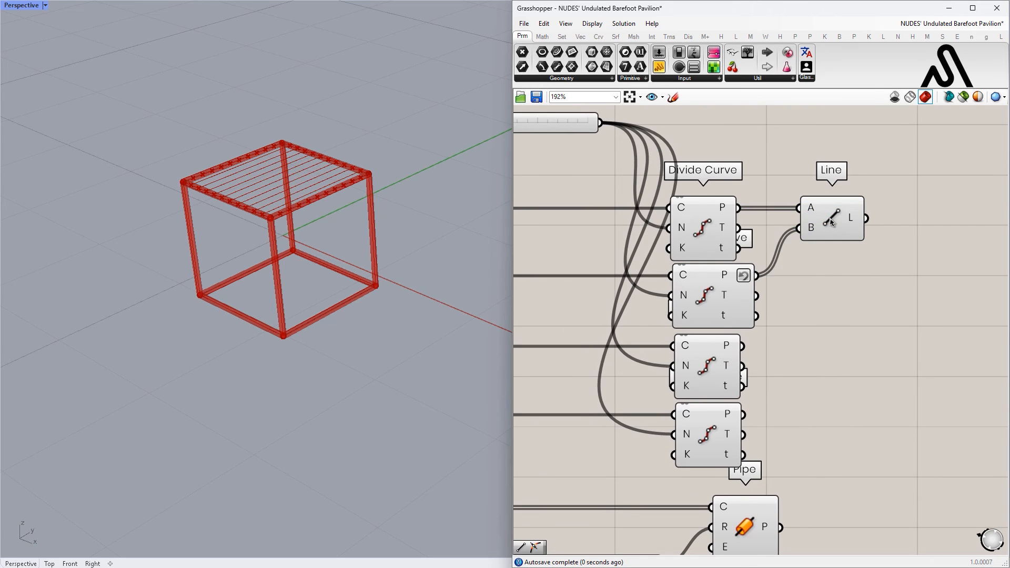
# Duplicate the Line component for the third and fourth Divide Curves' points, reverse the fourth's points, and align both Lines.
pyautogui.moveTo(832, 294); pyautogui.dragTo(805, 270, button='right')
pyautogui.moveTo(856, 277); pyautogui.dragTo(797, 143)
pyautogui.keyDown('alt'); pyautogui.moveTo(825, 200); pyautogui.dragTo(795, 308); pyautogui.keyUp('alt')
pyautogui.moveTo(714, 390); pyautogui.dragTo(802, 336)
pyautogui.rightClick(699, 392)
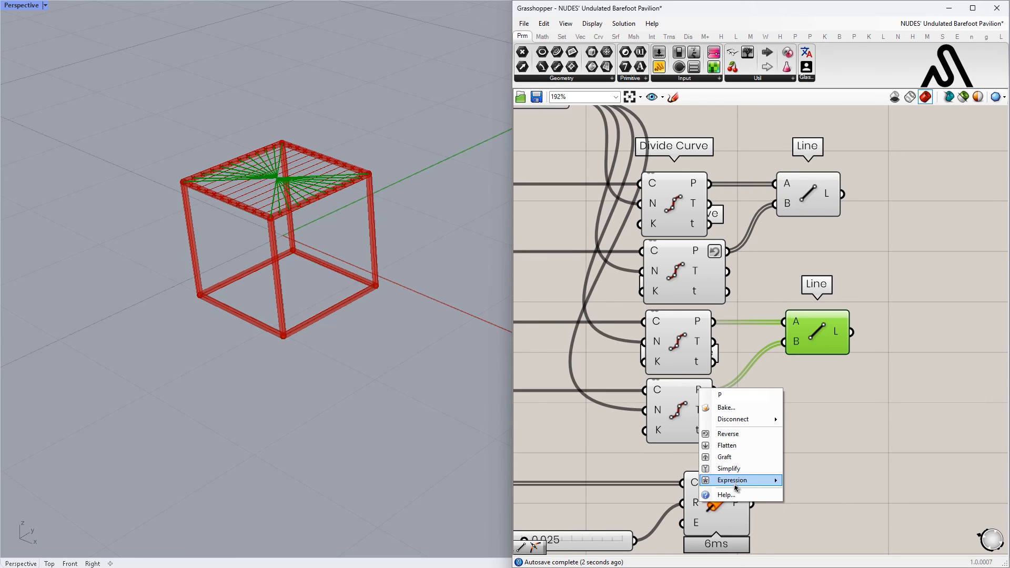
pyautogui.click(725, 428)
pyautogui.scroll(-2, 747, 221)
pyautogui.moveTo(747, 218); pyautogui.dragTo(741, 216)
pyautogui.click(758, 241)
pyautogui.click(814, 243)
# Move the Pipe and its Radius slider aside and duplicate the Pipe above the original, leaving the copy's radius input unconnected.
pyautogui.scroll(-3, 766, 474)
pyautogui.moveTo(767, 474); pyautogui.dragTo(744, 336, button='right')
pyautogui.scroll(1, 743, 337)
pyautogui.moveTo(736, 438); pyautogui.dragTo(595, 335)
pyautogui.moveTo(681, 342); pyautogui.dragTo(851, 191)
pyautogui.hotkey('ctrl', 'c')
pyautogui.hotkey('ctrl', 'v')
pyautogui.moveTo(858, 342); pyautogui.dragTo(810, 308)
pyautogui.click(809, 194)
pyautogui.scroll(2, 775, 249)
pyautogui.press('Delete')
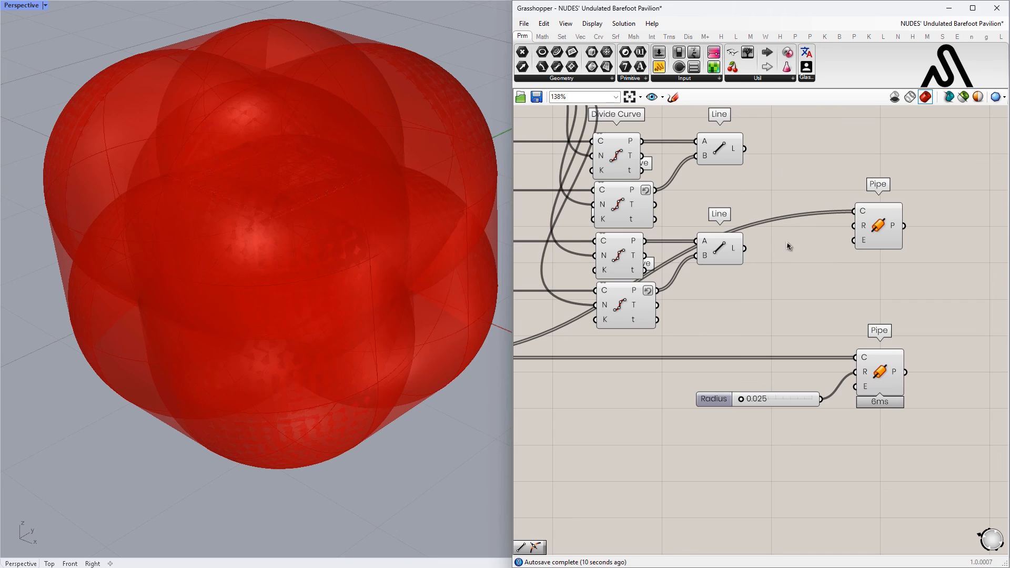
# Add a Division component between the two Pipes and a panel containing 2 beside it.
pyautogui.doubleClick(752, 318)
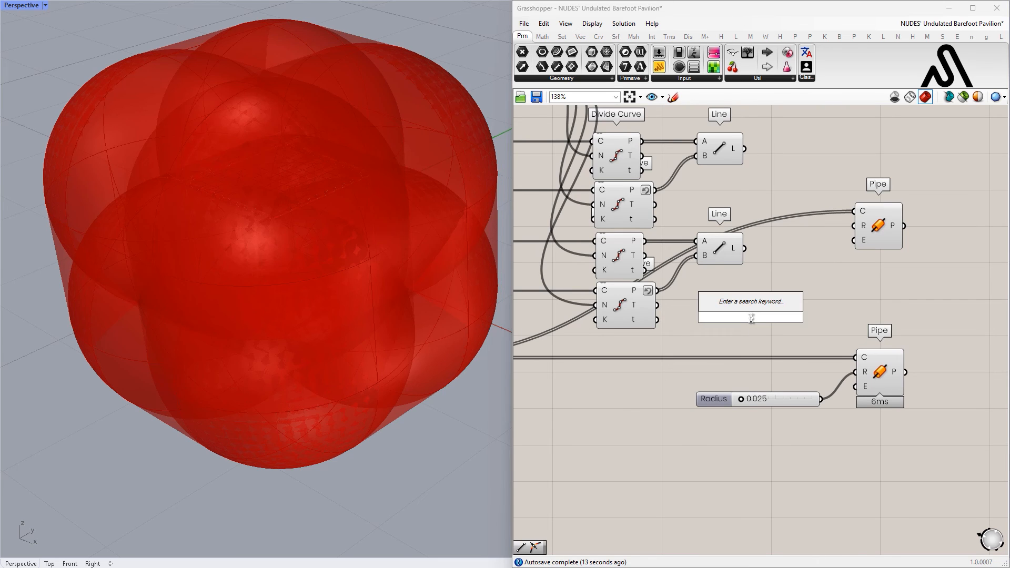
pyautogui.write('/')
pyautogui.press('Return')
pyautogui.scroll(2, 769, 315)
pyautogui.moveTo(769, 314); pyautogui.dragTo(882, 275)
pyautogui.doubleClick(732, 301)
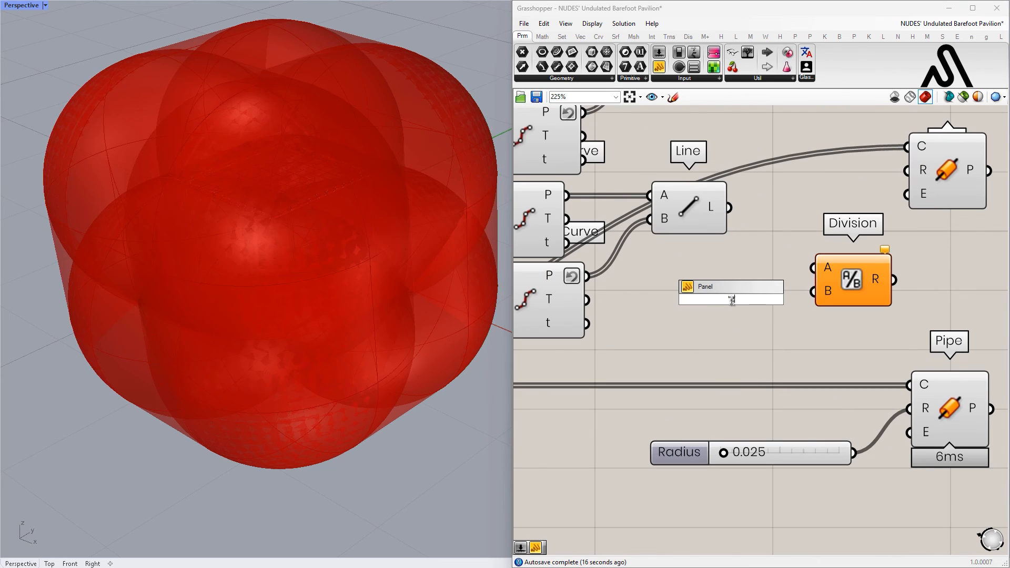
pyautogui.press('Return')
pyautogui.moveTo(868, 274); pyautogui.dragTo(912, 276)
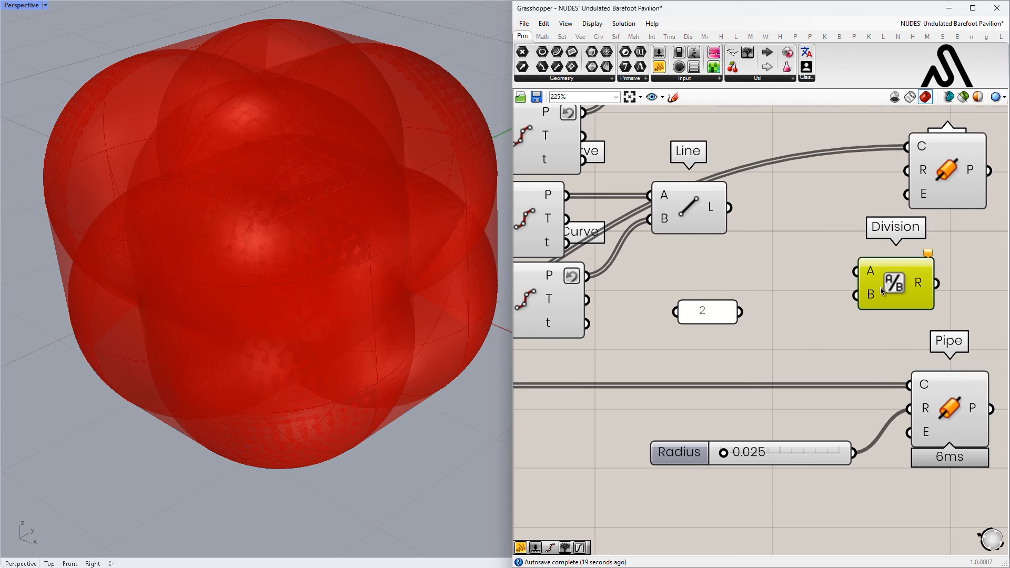
# Insert a Relay on the radius wire and use Division to divide the radius by the panel value 2.
pyautogui.scroll(-2, 911, 277)
pyautogui.moveTo(912, 276); pyautogui.dragTo(802, 292, button='right')
pyautogui.moveTo(715, 402); pyautogui.dragTo(646, 405)
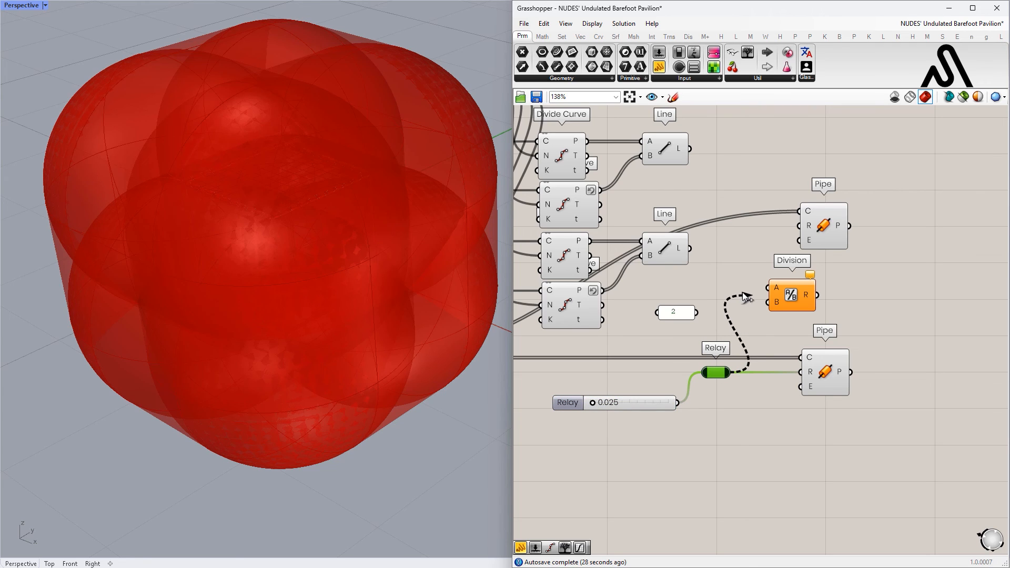
pyautogui.scroll(2, 712, 306)
pyautogui.moveTo(727, 302); pyautogui.dragTo(794, 296)
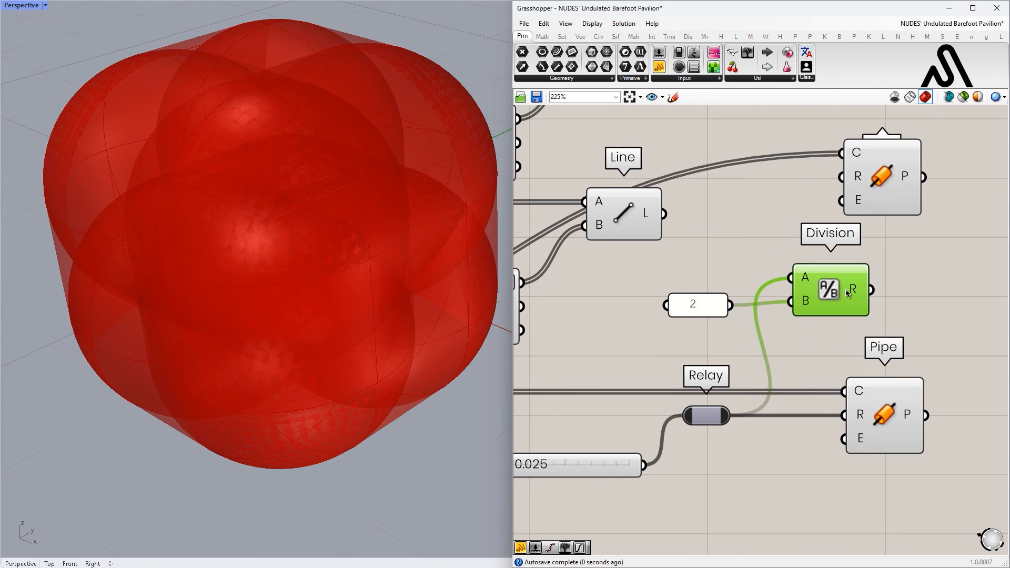
pyautogui.scroll(-2, 795, 296)
# Connect both Line outputs to the upper Pipe's curve input and the Division result to its radius, respacing the components.
pyautogui.moveTo(773, 378); pyautogui.dragTo(771, 379)
pyautogui.moveTo(790, 371); pyautogui.dragTo(836, 370)
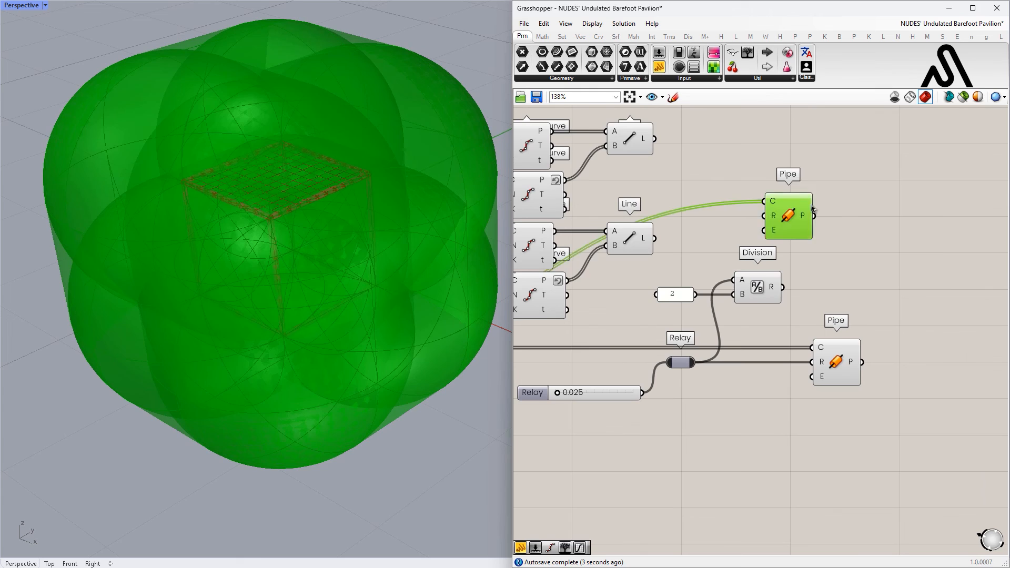
pyautogui.moveTo(793, 216); pyautogui.dragTo(832, 208)
pyautogui.moveTo(685, 146); pyautogui.dragTo(677, 210, button='right')
pyautogui.moveTo(762, 256); pyautogui.dragTo(794, 257)
pyautogui.moveTo(823, 272); pyautogui.dragTo(863, 314)
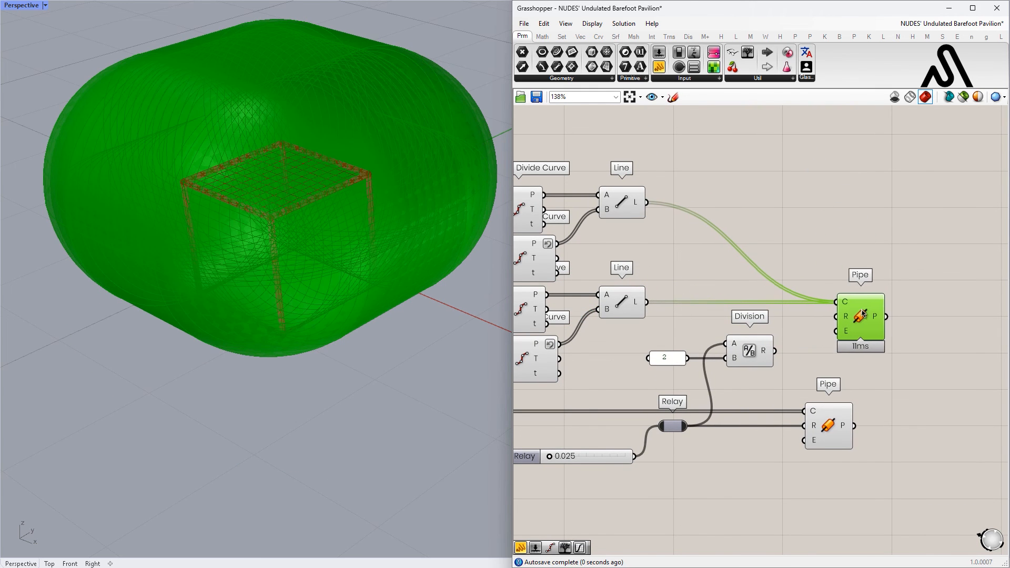
pyautogui.moveTo(777, 358); pyautogui.dragTo(834, 317)
# Align the two Pipe components with each other and check the piped box and top grid up close in perspective.
pyautogui.moveTo(875, 436); pyautogui.dragTo(803, 292)
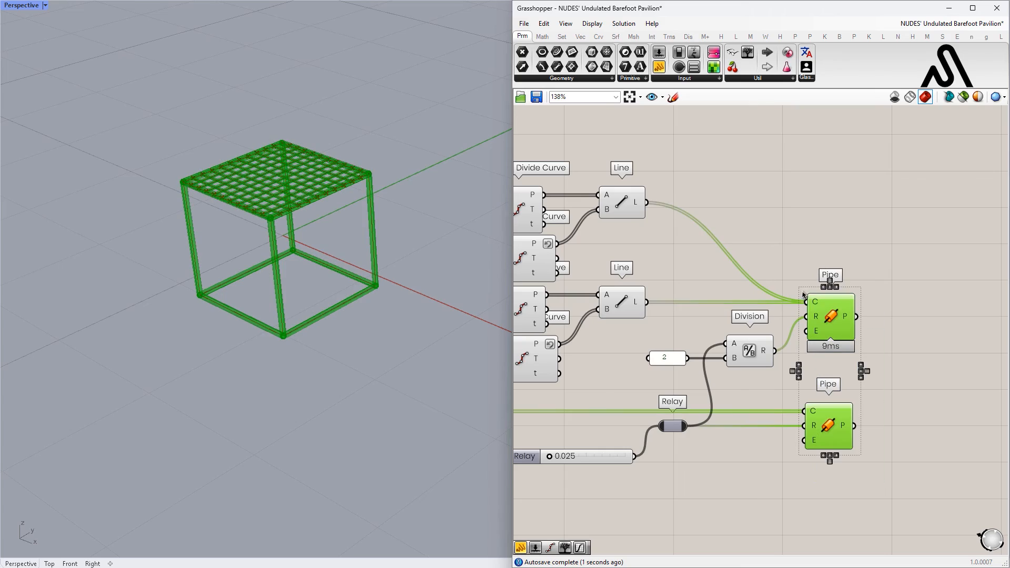
pyautogui.click(823, 288)
pyautogui.click(898, 279)
pyautogui.moveTo(902, 378); pyautogui.dragTo(807, 338, button='right')
pyautogui.moveTo(210, 236); pyautogui.dragTo(281, 280, button='right')
pyautogui.scroll(6, 245, 260)
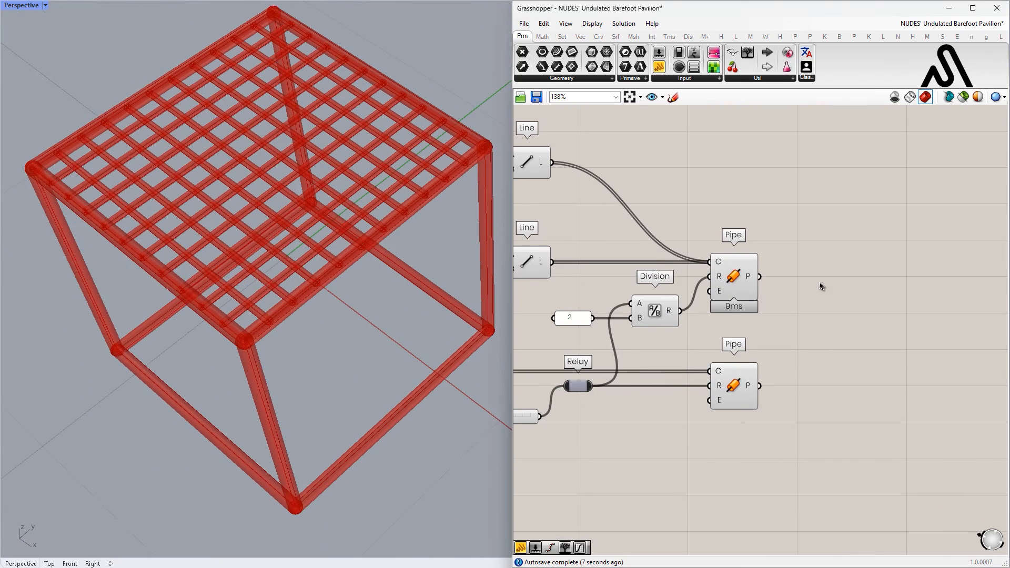
# Add a Group component and connect the outputs of both Pipe components to its objects input.
pyautogui.moveTo(820, 286); pyautogui.dragTo(903, 258, button='right')
pyautogui.scroll(-2, 902, 258)
pyautogui.moveTo(925, 398); pyautogui.dragTo(694, 215)
pyautogui.scroll(-4, 755, 313)
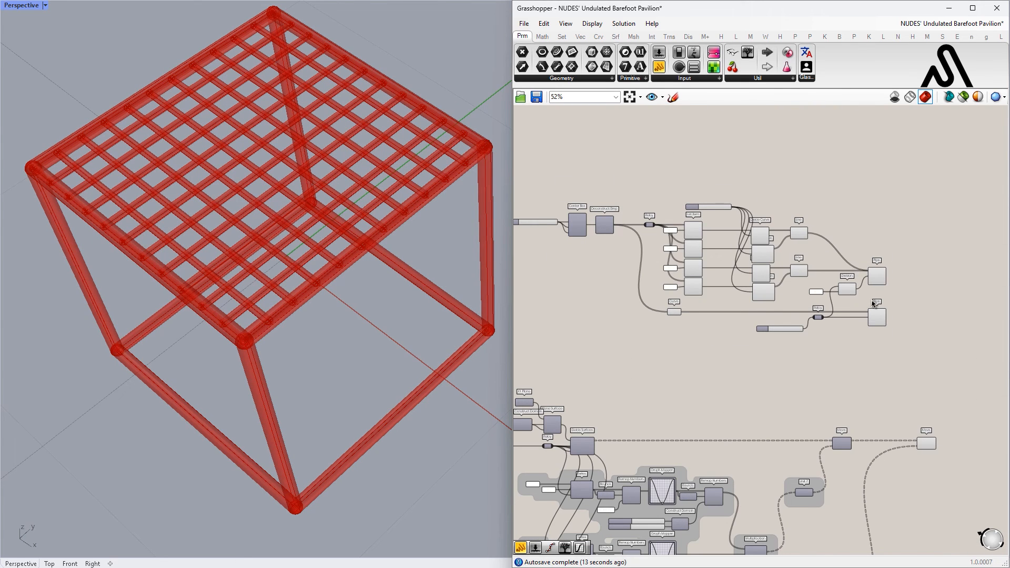
pyautogui.scroll(5, 874, 305)
pyautogui.doubleClick(778, 268)
pyautogui.write('group')
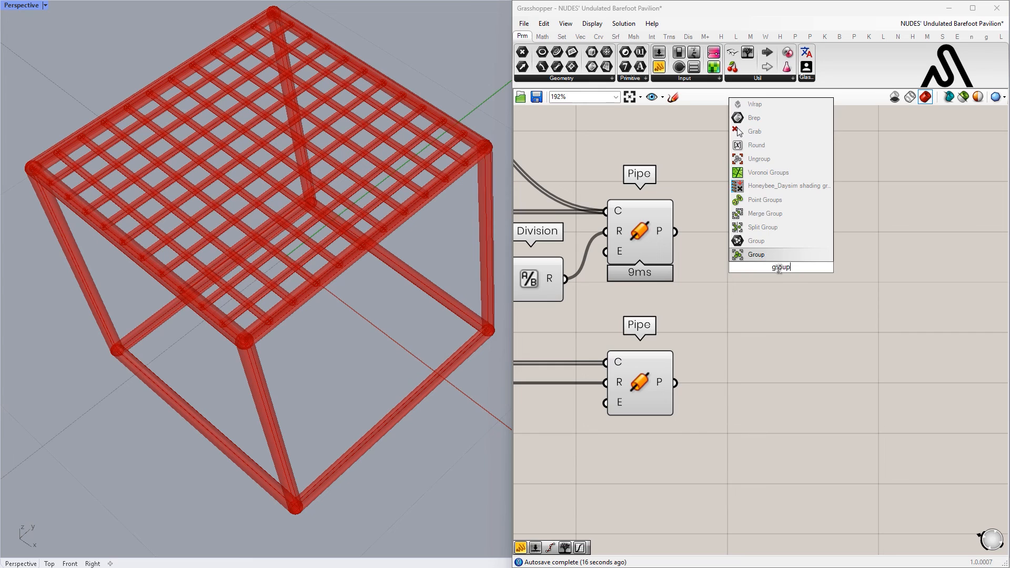
pyautogui.press('Return')
pyautogui.scroll(1, 736, 242)
pyautogui.moveTo(679, 232); pyautogui.dragTo(762, 232)
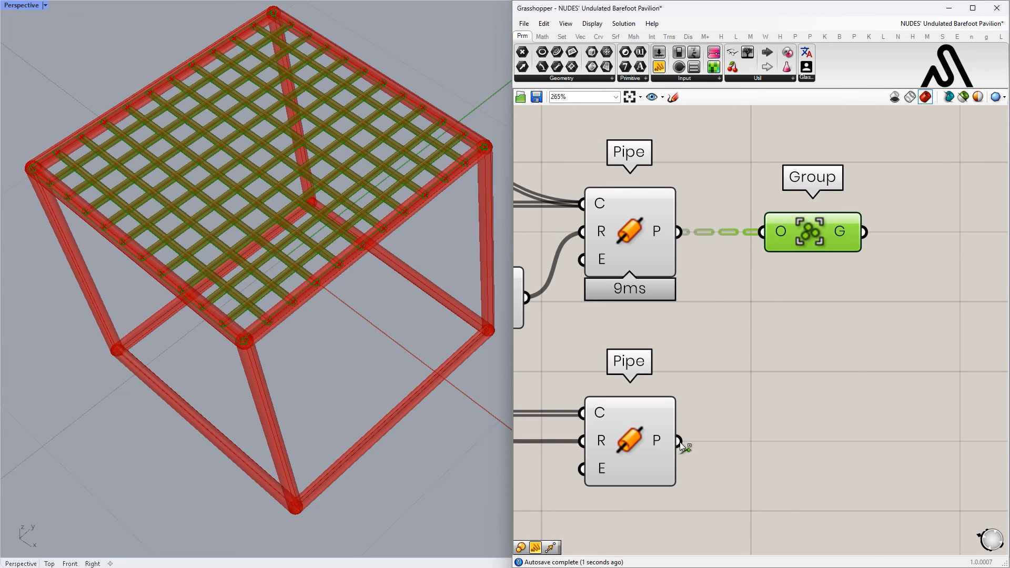
pyautogui.keyDown('shift'); pyautogui.moveTo(681, 446); pyautogui.dragTo(762, 231); pyautogui.keyUp('shift')
# Flatten the Group component's objects input and reposition the component beside the Pipes.
pyautogui.rightClick(780, 232)
pyautogui.click(815, 316)
pyautogui.click(856, 296)
pyautogui.moveTo(856, 297); pyautogui.dragTo(790, 320, button='right')
pyautogui.moveTo(744, 254); pyautogui.dragTo(806, 253)
pyautogui.click(826, 300)
# Move the entire piped box definition higher on the canvas, away from the point-grid definition.
pyautogui.scroll(-7, 825, 300)
pyautogui.moveTo(910, 366); pyautogui.dragTo(560, 182)
pyautogui.scroll(-2, 824, 134)
pyautogui.moveTo(934, 192); pyautogui.dragTo(559, 309)
pyautogui.moveTo(724, 254); pyautogui.dragTo(723, 204)
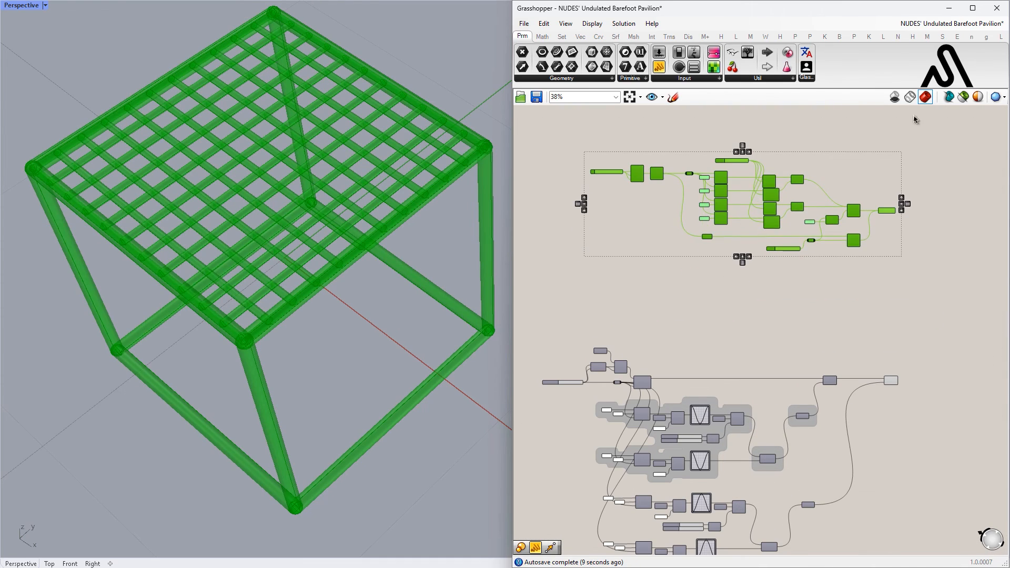
# Duplicate the 0.500 slider, Center Box and Deconstruct Brep, and place the copy below the original box definition.
pyautogui.scroll(2, 666, 204)
pyautogui.click(623, 222)
pyautogui.moveTo(623, 200); pyautogui.dragTo(731, 267, button='right')
pyautogui.scroll(2, 731, 265)
pyautogui.moveTo(772, 279); pyautogui.dragTo(643, 173)
pyautogui.hotkey('ctrl', 'c')
pyautogui.hotkey('ctrl', 'v')
pyautogui.moveTo(769, 223); pyautogui.dragTo(772, 404)
pyautogui.moveTo(795, 442); pyautogui.dragTo(774, 332, button='right')
pyautogui.click(773, 335)
pyautogui.moveTo(655, 290); pyautogui.dragTo(748, 322, button='right')
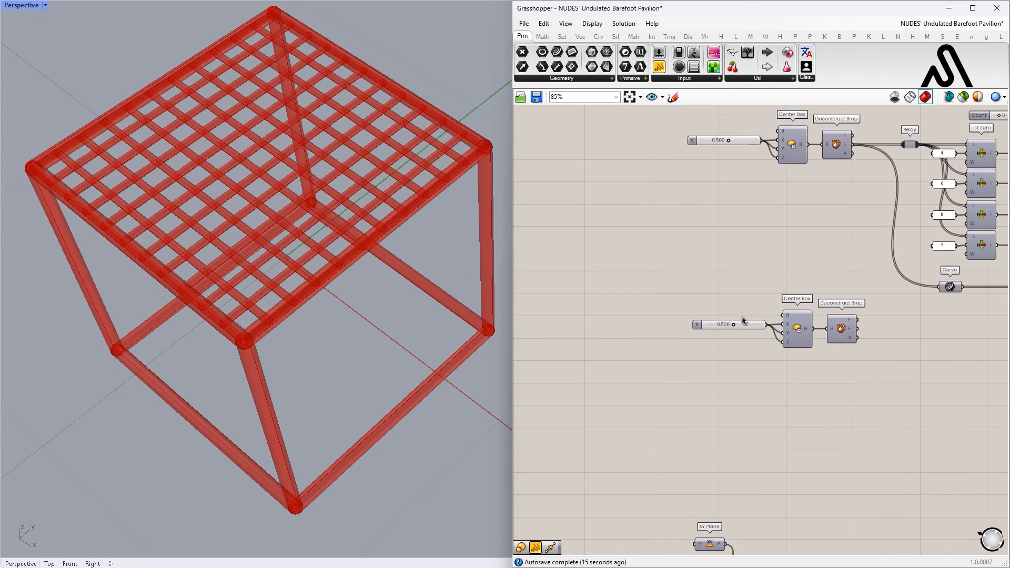
# Add a Construct Point component above the copied Center Box.
pyautogui.scroll(4, 747, 322)
pyautogui.doubleClick(737, 230)
pyautogui.write('xyz')
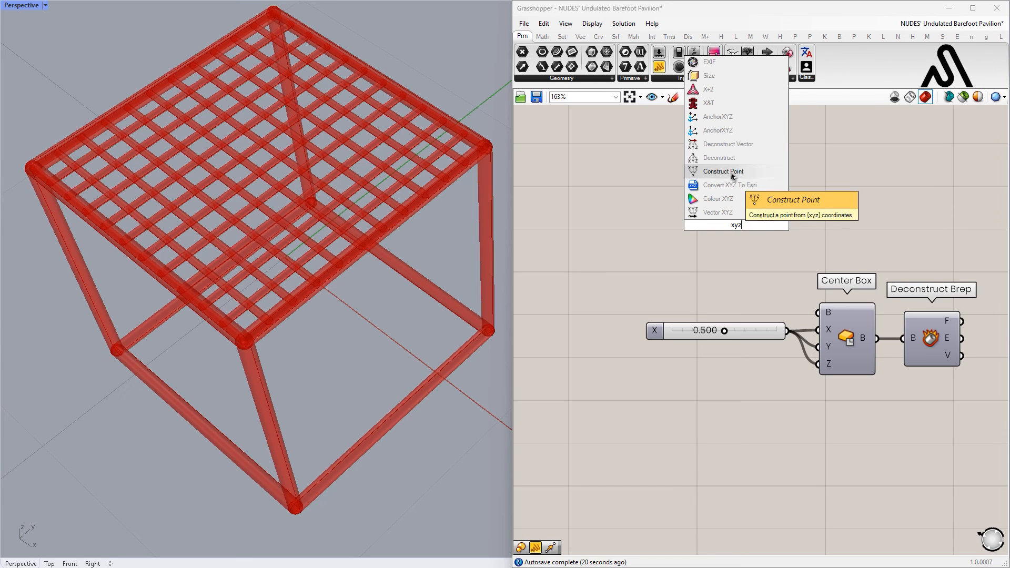
pyautogui.click(724, 157)
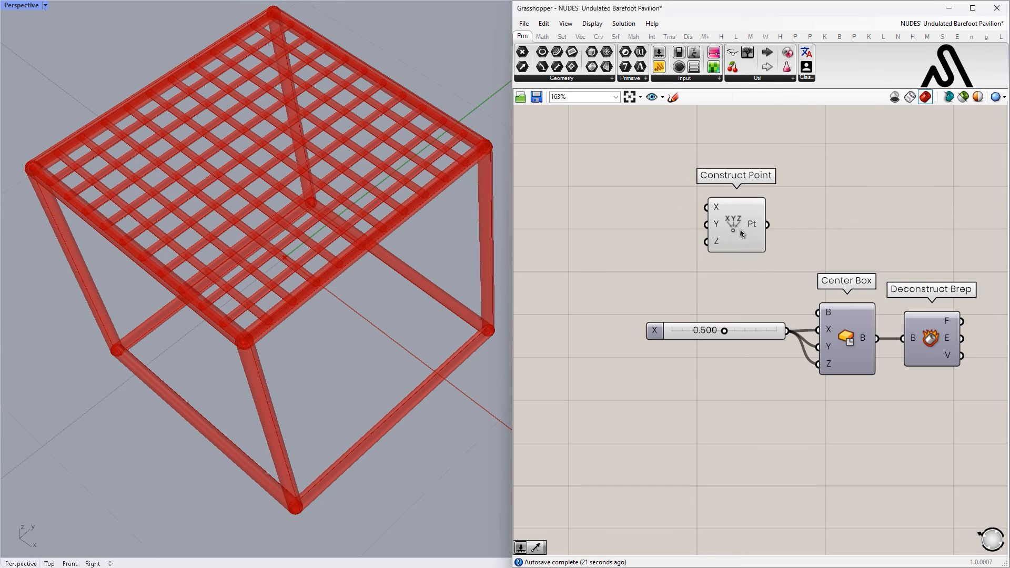
# Add a number slider from the value 10 and connect it to Construct Point's Y coordinate.
pyautogui.doubleClick(609, 239)
pyautogui.write('10')
pyautogui.press('Return')
pyautogui.click(556, 236)
pyautogui.press('Delete')
pyautogui.press('F4')
pyautogui.write('10')
pyautogui.press('Return')
pyautogui.moveTo(708, 329); pyautogui.dragTo(530, 232)
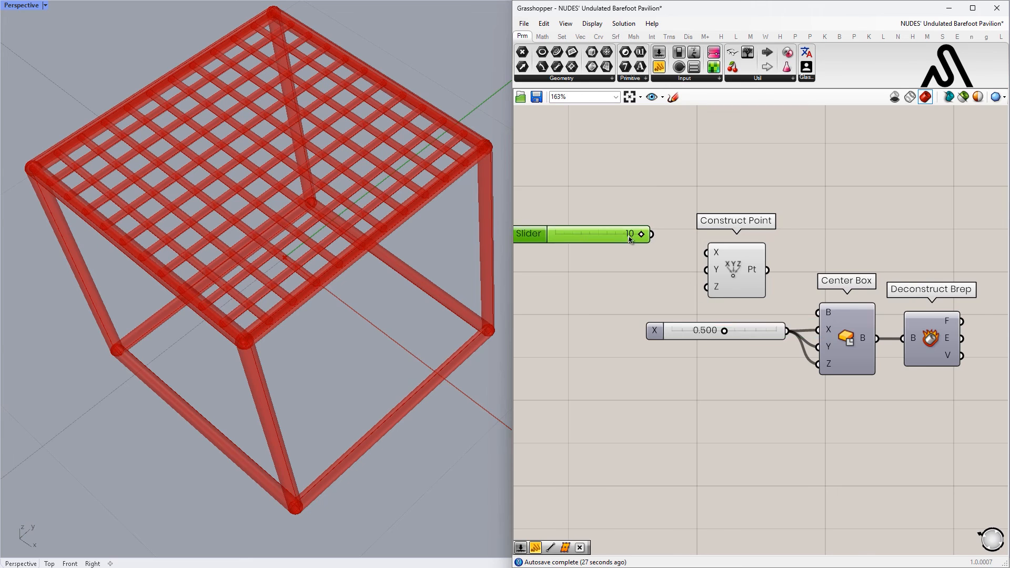
pyautogui.scroll(2, 648, 230)
pyautogui.moveTo(652, 235); pyautogui.dragTo(697, 270)
pyautogui.moveTo(633, 246); pyautogui.dragTo(617, 281)
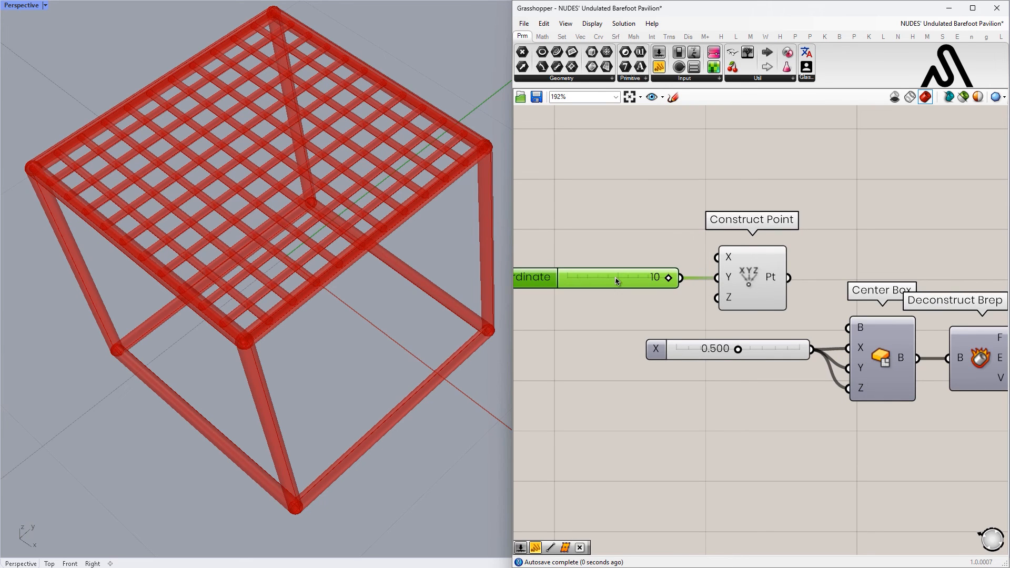
# Set the Y coordinate slider to 2 and enable the preview of the copied Center Box.
pyautogui.click(887, 353)
pyautogui.middleClick(888, 352)
pyautogui.click(907, 254)
pyautogui.click(907, 254)
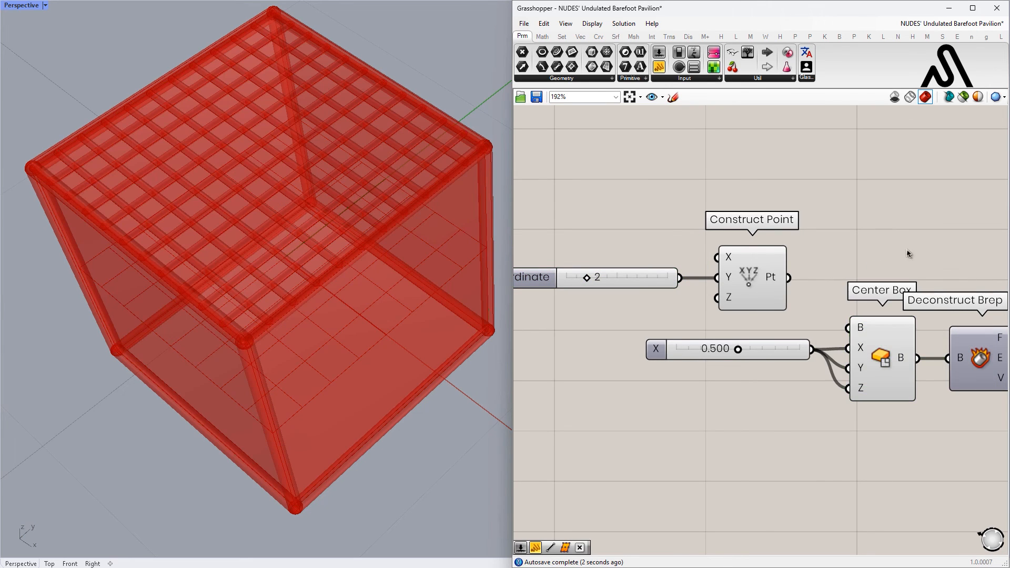
# Connect the constructed point to the copied Center Box's base input and inspect the offset box in the perspective view.
pyautogui.moveTo(848, 329); pyautogui.dragTo(848, 329)
pyautogui.scroll(-2, 859, 243)
pyautogui.moveTo(852, 239); pyautogui.dragTo(721, 280)
pyautogui.moveTo(782, 267)
pyautogui.mouseDown()
pyautogui.moveTo(796, 261)
pyautogui.moveTo(801, 270)
pyautogui.mouseUp()
pyautogui.click(899, 244)
pyautogui.scroll(-3, 339, 256)
pyautogui.scroll(6, 366, 231)
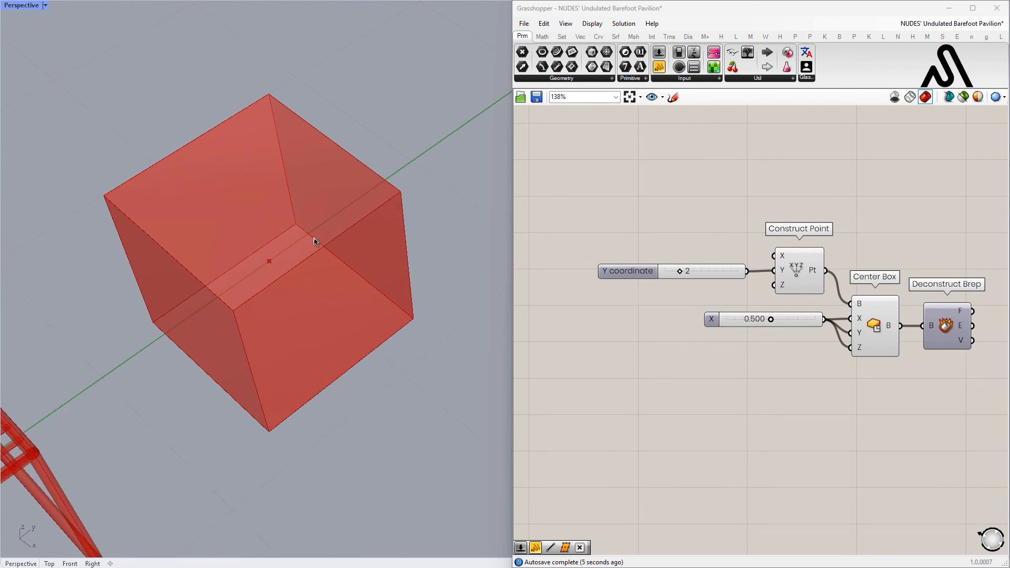
pyautogui.scroll(2, 728, 243)
# Respace the Y coordinate slider and the 0.500 size slider beside the components they feed.
pyautogui.moveTo(600, 250); pyautogui.dragTo(604, 258)
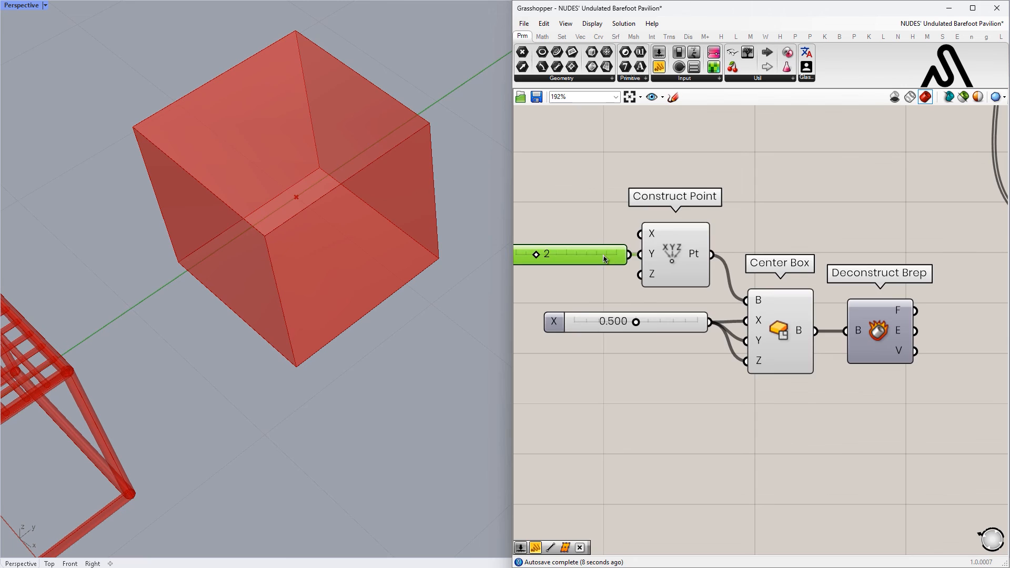
pyautogui.click(764, 235)
pyautogui.scroll(-1, 764, 236)
pyautogui.moveTo(763, 334); pyautogui.dragTo(764, 307, button='right')
pyautogui.moveTo(698, 289); pyautogui.dragTo(694, 285)
pyautogui.scroll(-3, 724, 298)
pyautogui.moveTo(806, 293); pyautogui.dragTo(920, 311, button='right')
pyautogui.scroll(3, 726, 301)
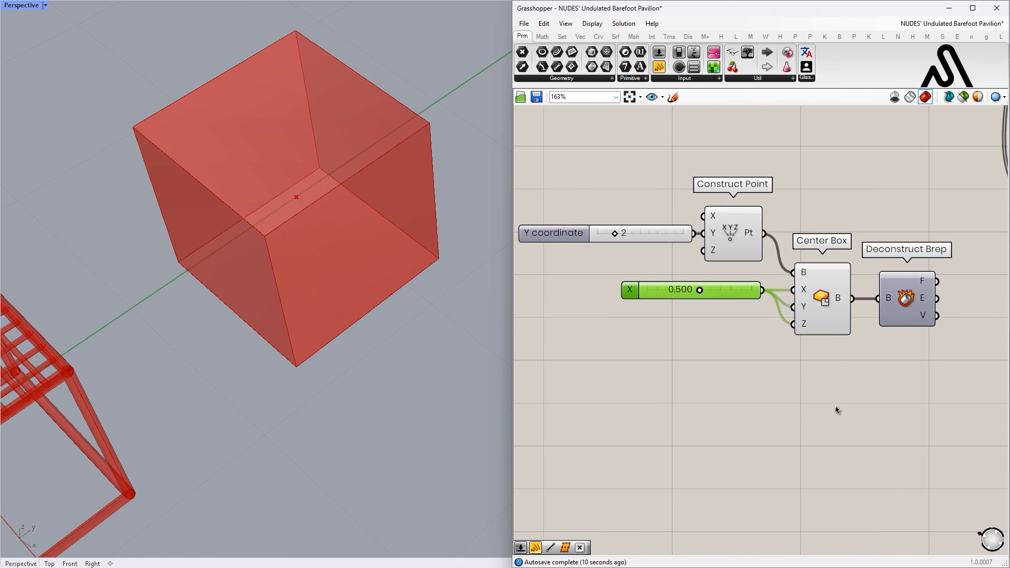
# Hide the preview of Construct Point and the copied Center Box, and show that of the copied Deconstruct Brep.
pyautogui.moveTo(838, 410); pyautogui.dragTo(684, 224)
pyautogui.middleClick(720, 219)
pyautogui.click(755, 185)
pyautogui.click(847, 210)
pyautogui.scroll(1, 897, 300)
pyautogui.moveTo(897, 299); pyautogui.dragTo(749, 273, button='right')
pyautogui.scroll(1, 748, 273)
pyautogui.click(772, 273)
pyautogui.middleClick(773, 274)
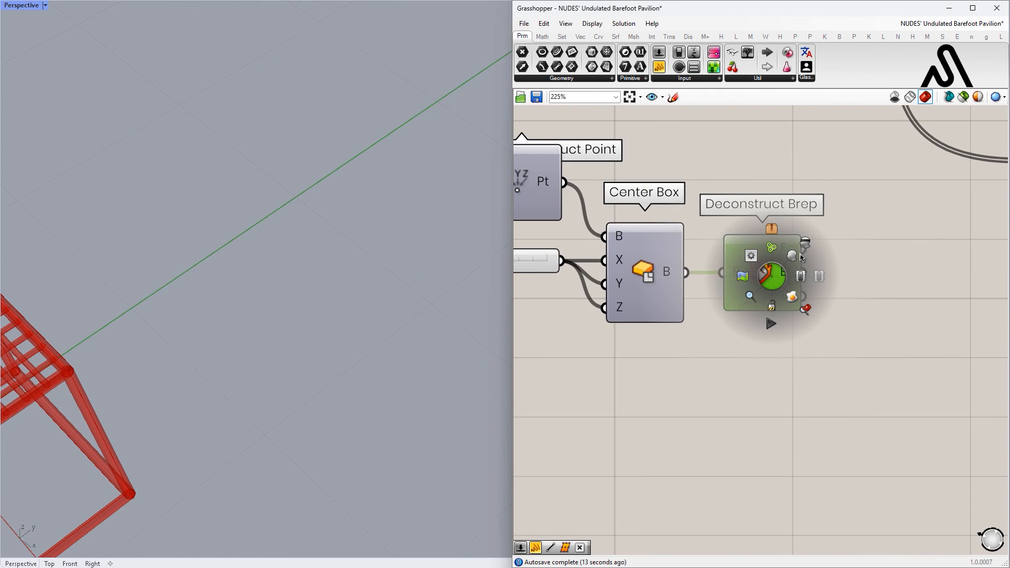
pyautogui.click(805, 242)
pyautogui.scroll(1, 805, 250)
pyautogui.click(877, 263)
pyautogui.moveTo(852, 316); pyautogui.dragTo(719, 318, button='right')
pyautogui.doubleClick(720, 318)
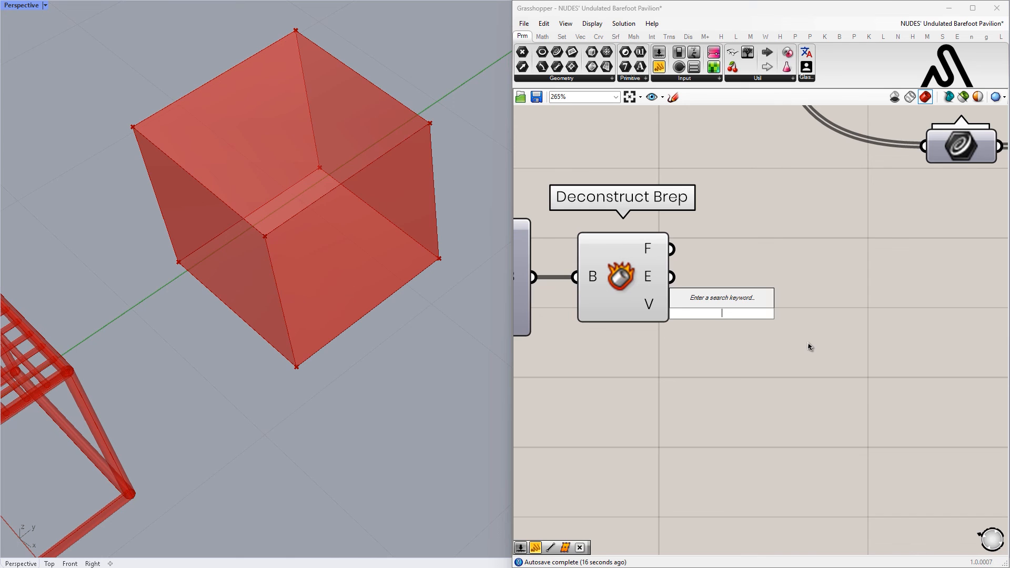
pyautogui.write('cu')
pyautogui.click(813, 345)
# Duplicate the Curve, Relay, 0.025 radius slider and lower Pipe, and connect the copied box's edges to the copied Curve.
pyautogui.scroll(-5, 814, 345)
pyautogui.moveTo(772, 337); pyautogui.dragTo(518, 331, button='right')
pyautogui.scroll(-2, 828, 323)
pyautogui.moveTo(868, 334); pyautogui.dragTo(807, 295, button='right')
pyautogui.moveTo(952, 342); pyautogui.dragTo(580, 391)
pyautogui.hotkey('ctrl', 'c')
pyautogui.hotkey('ctrl', 'v')
pyautogui.moveTo(517, 357); pyautogui.dragTo(753, 319, button='right')
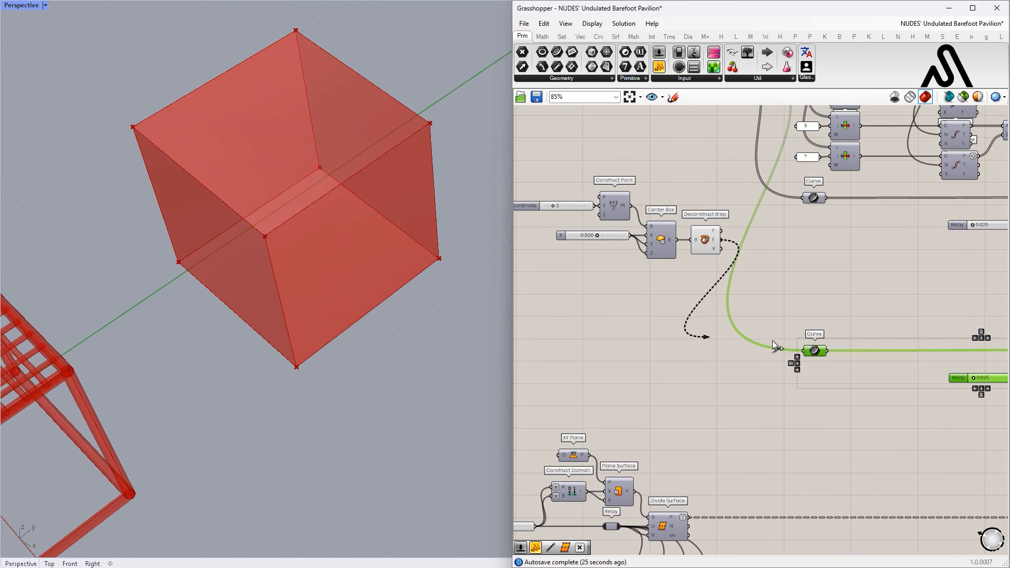
pyautogui.click(846, 401)
# Enable the preview of the copied Pipe and orbit to view the piped edges of the offset box.
pyautogui.scroll(-4, 846, 401)
pyautogui.moveTo(858, 401); pyautogui.dragTo(656, 381, button='right')
pyautogui.scroll(6, 797, 368)
pyautogui.click(786, 342)
pyautogui.middleClick(788, 338)
pyautogui.click(827, 317)
pyautogui.click(873, 301)
pyautogui.moveTo(307, 296); pyautogui.dragTo(307, 233, button='right')
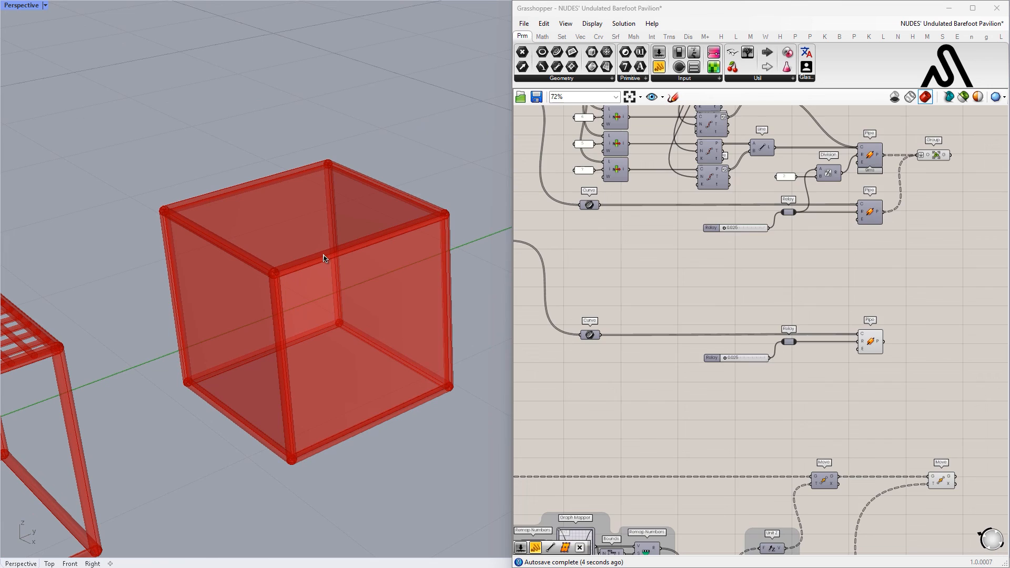
# Add a List Item component and connect the copied Deconstruct Brep's faces to its list input.
pyautogui.scroll(-3, 889, 322)
pyautogui.scroll(6, 664, 275)
pyautogui.click(629, 276)
pyautogui.scroll(-4, 745, 281)
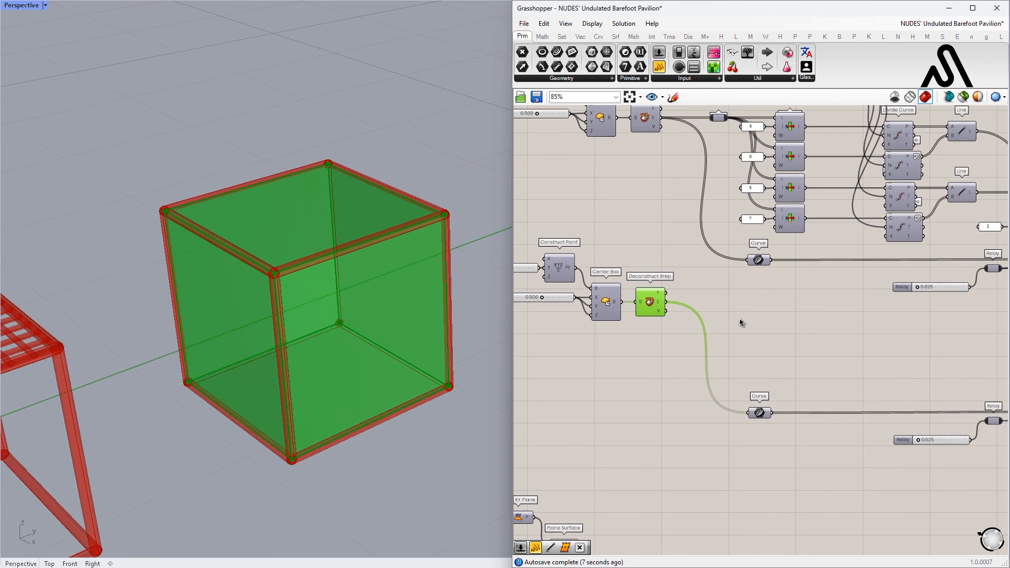
pyautogui.doubleClick(739, 315)
pyautogui.write('list time')
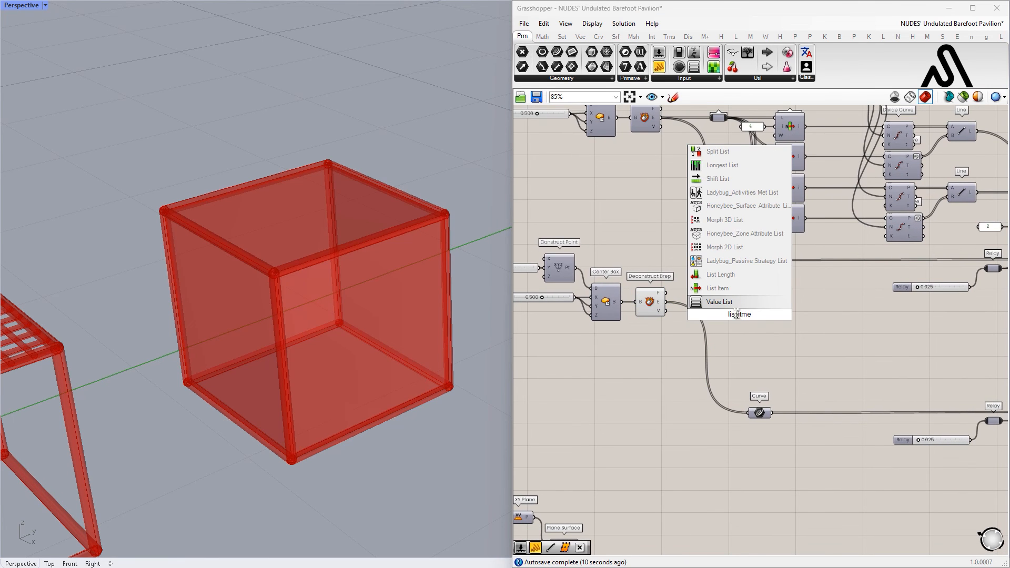
pyautogui.click(717, 287)
pyautogui.scroll(3, 710, 315)
pyautogui.moveTo(737, 300); pyautogui.dragTo(736, 299)
pyautogui.moveTo(758, 326); pyautogui.dragTo(847, 303)
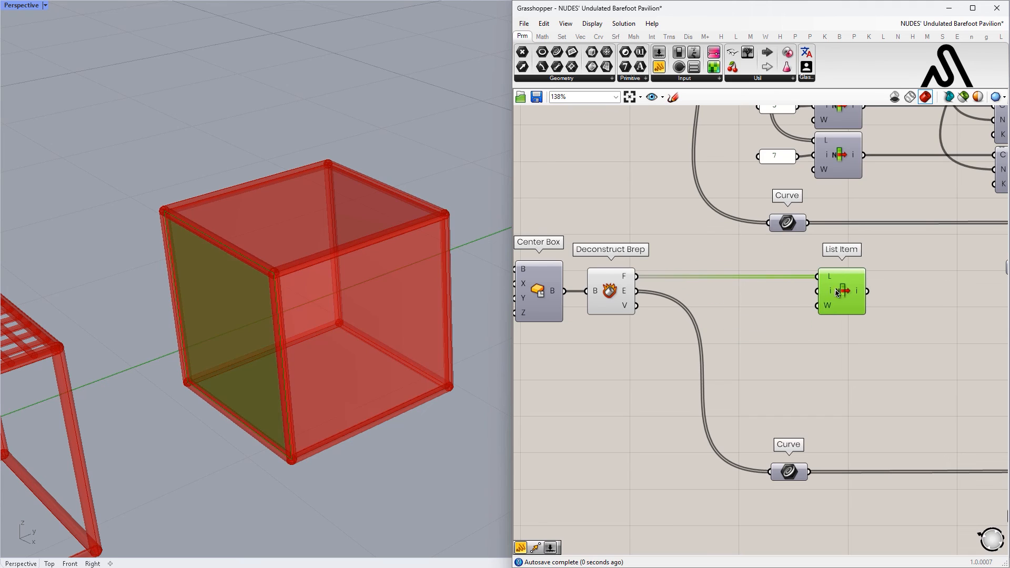
# Add a panel containing 5, connect it to the List Item's index and check which box face it picks.
pyautogui.doubleClick(722, 332)
pyautogui.write('5')
pyautogui.press('Return')
pyautogui.scroll(4, 711, 335)
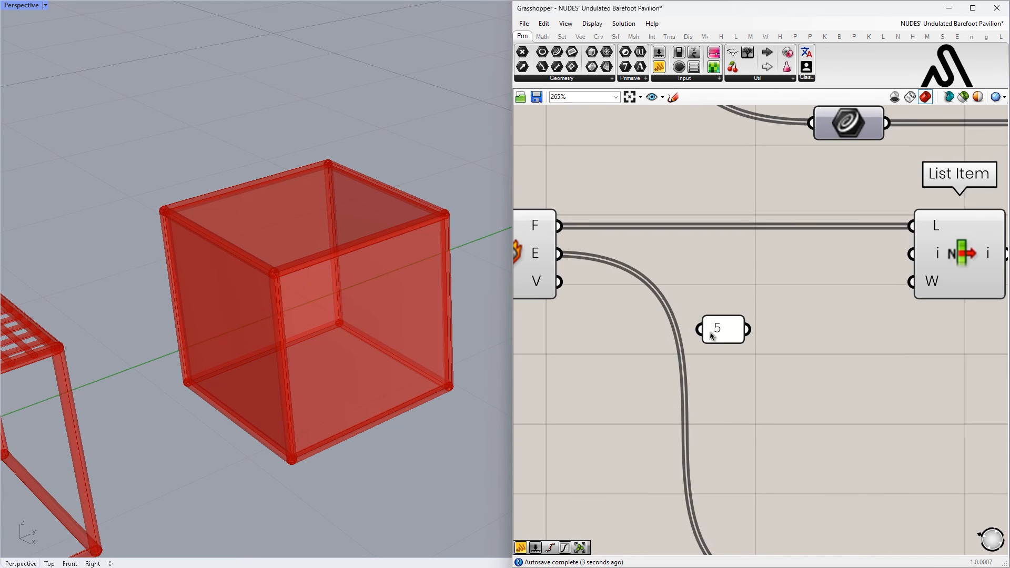
pyautogui.moveTo(722, 335); pyautogui.dragTo(793, 283)
pyautogui.moveTo(912, 254); pyautogui.dragTo(780, 282)
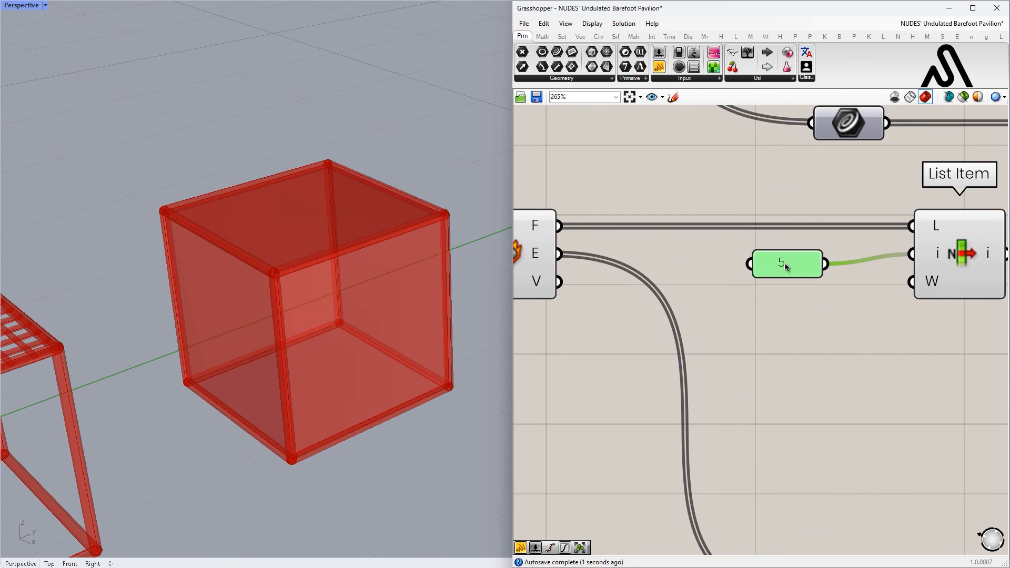
pyautogui.scroll(-4, 685, 285)
pyautogui.click(830, 312)
pyautogui.click(835, 268)
pyautogui.click(846, 363)
pyautogui.moveTo(822, 272); pyautogui.dragTo(823, 272)
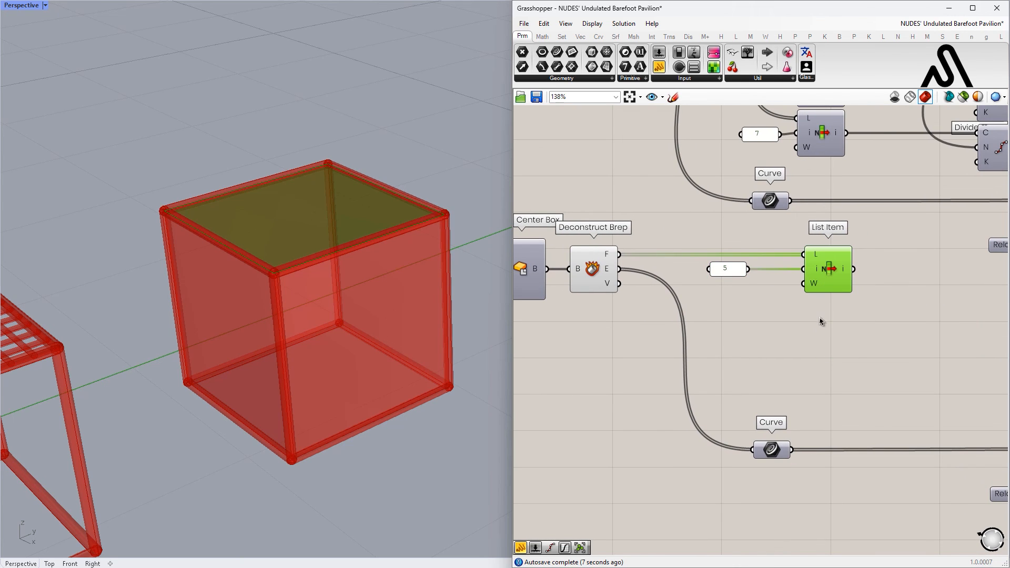
# Change the List Item's index panel to 0 and check which face it picks.
pyautogui.doubleClick(733, 271)
pyautogui.click(759, 357)
pyautogui.moveTo(890, 349); pyautogui.dragTo(820, 276)
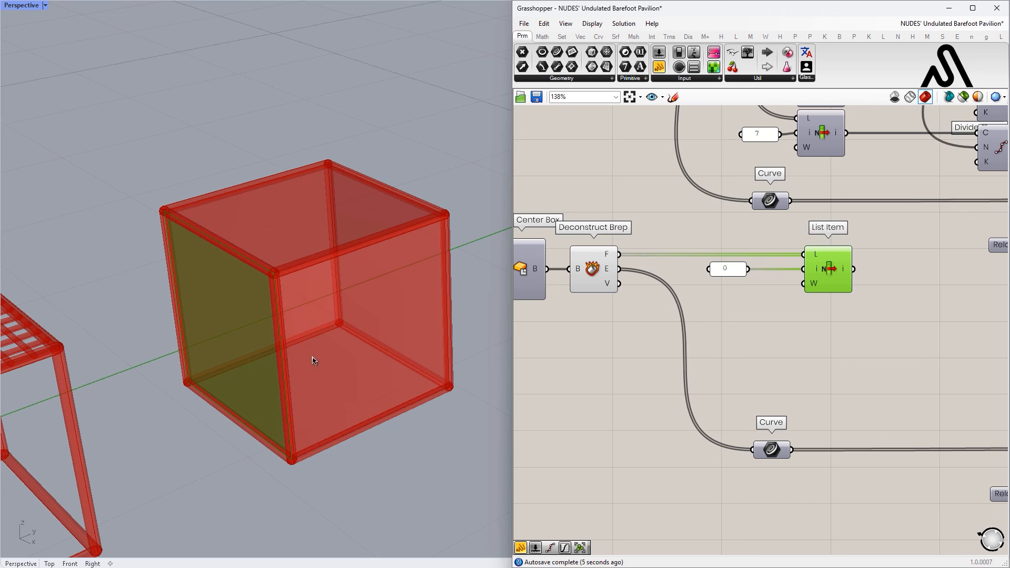
# Set the List Item's index panel to 4 and move the List Item closer to the panel.
pyautogui.doubleClick(735, 265)
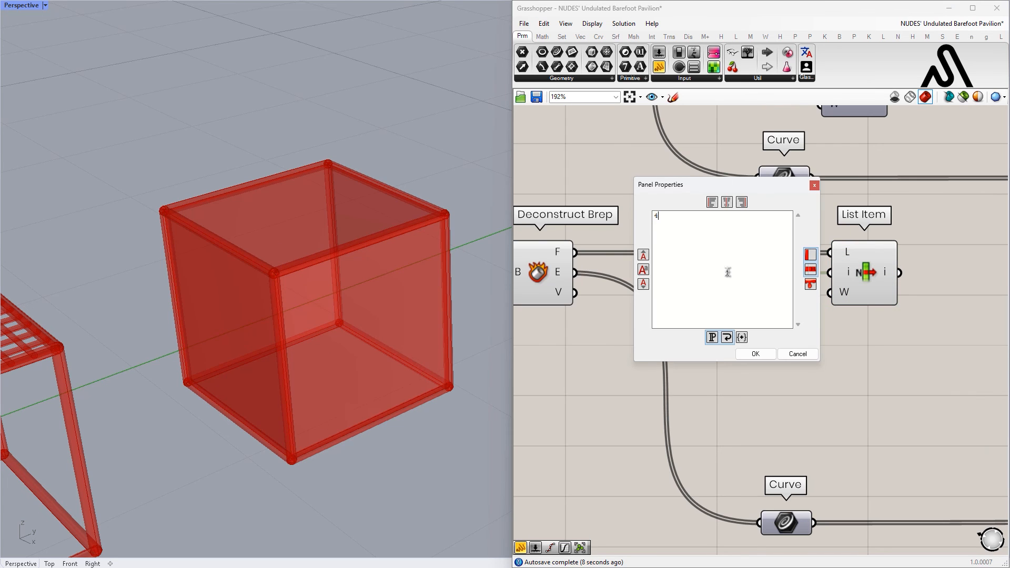
pyautogui.write('4')
pyautogui.click(756, 354)
pyautogui.moveTo(903, 366); pyautogui.dragTo(832, 237)
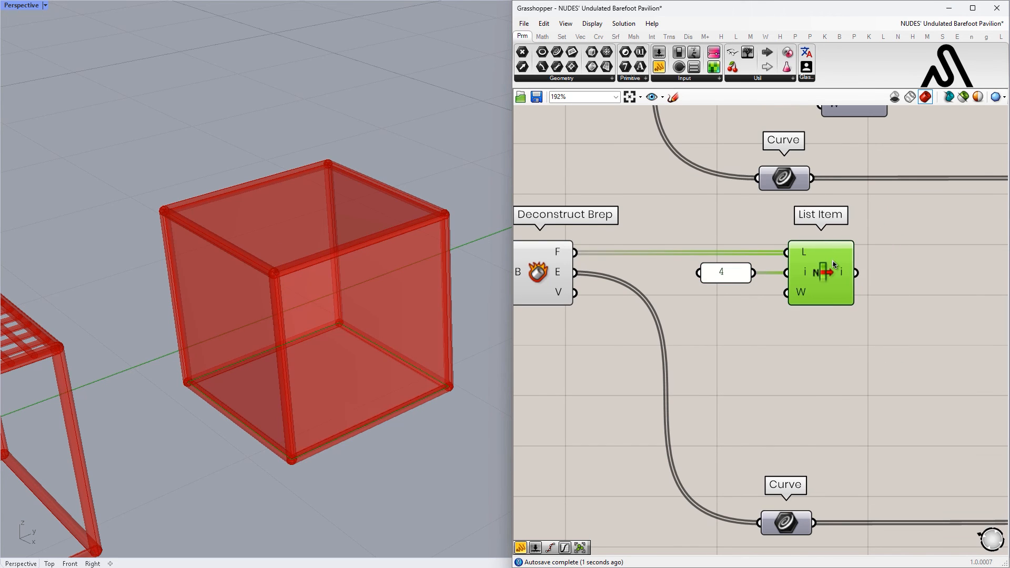
# Add a Move component beside the List Item.
pyautogui.scroll(-5, 615, 268)
pyautogui.scroll(3, 744, 278)
pyautogui.doubleClick(767, 272)
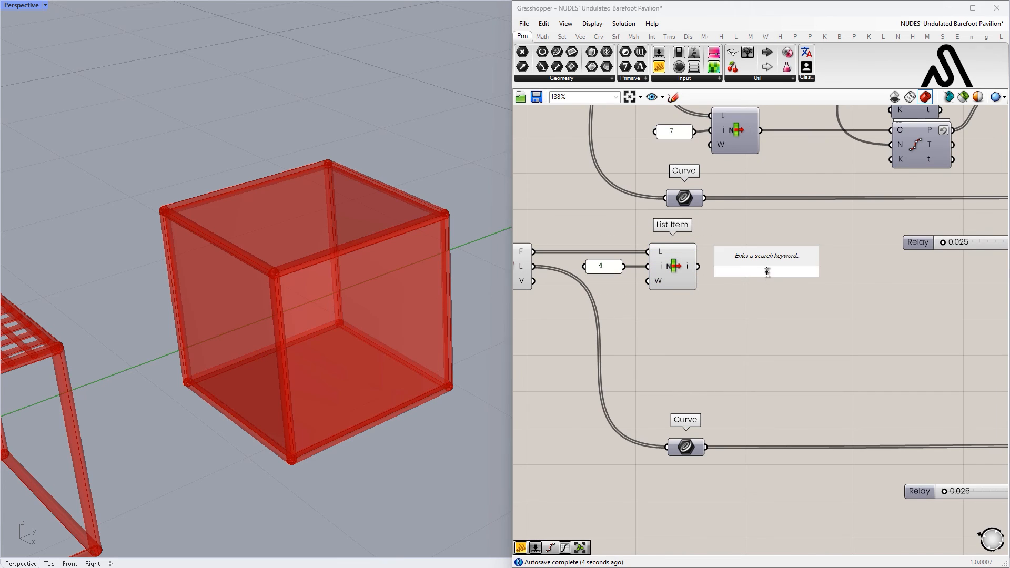
pyautogui.write('move')
pyautogui.press('Return')
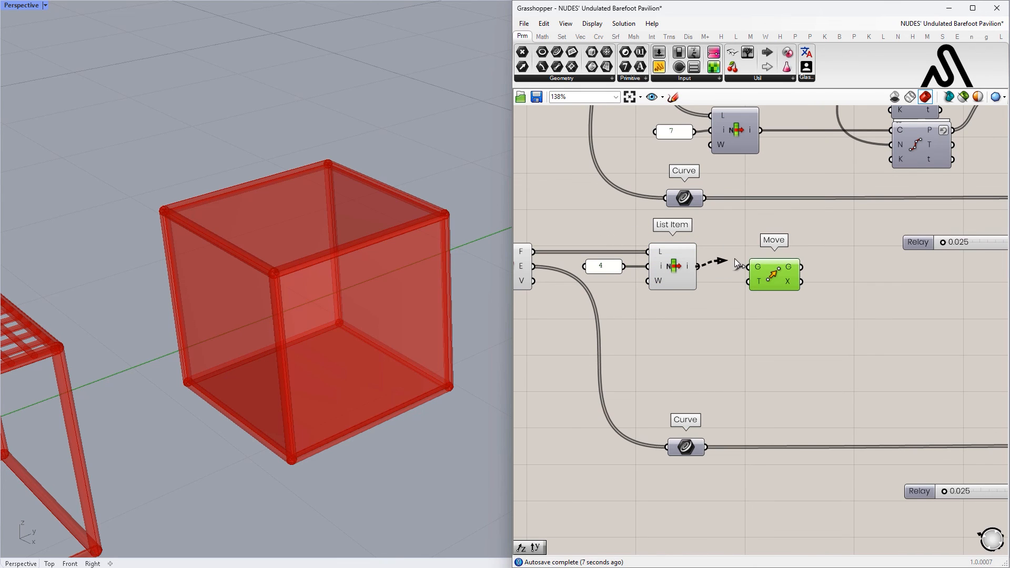
pyautogui.moveTo(735, 263); pyautogui.dragTo(811, 257, button='right')
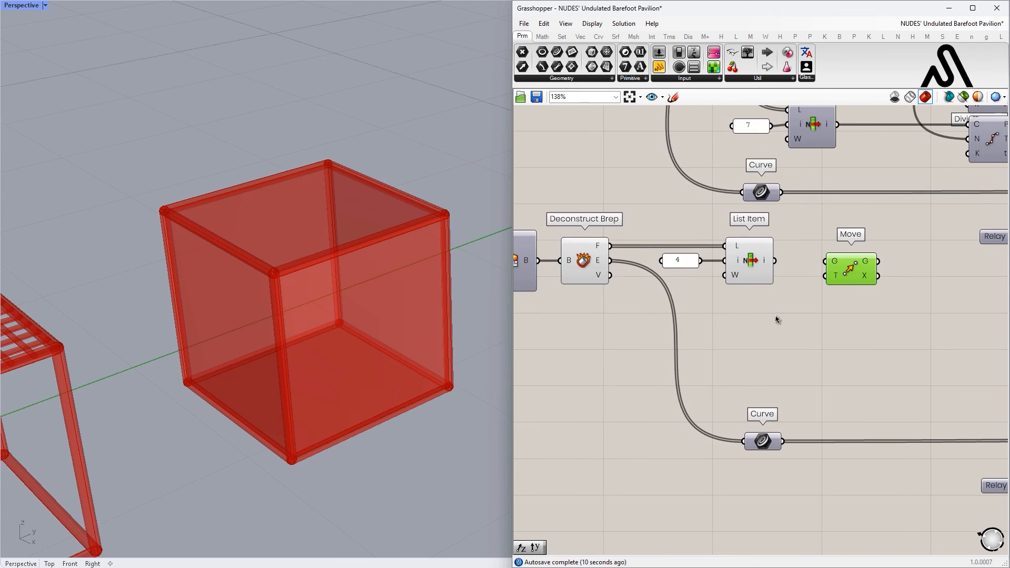
# Add a Cull Index component and connect the box faces to its list and the panel 4 to its indices.
pyautogui.doubleClick(775, 314)
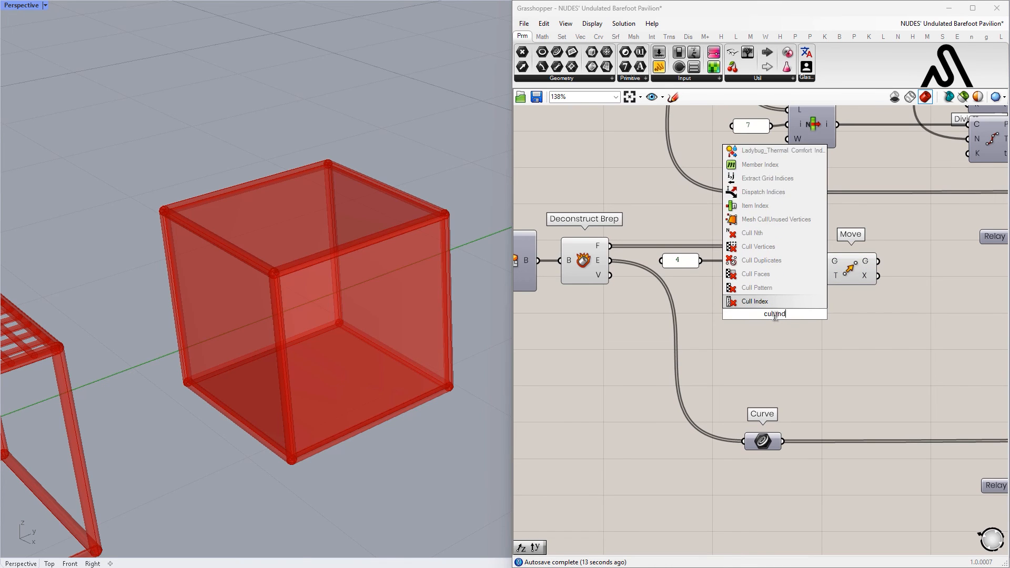
pyautogui.click(774, 306)
pyautogui.moveTo(775, 310); pyautogui.dragTo(850, 323)
pyautogui.moveTo(784, 305); pyautogui.dragTo(689, 248)
pyautogui.moveTo(757, 263); pyautogui.dragTo(750, 347)
pyautogui.click(753, 263)
pyautogui.moveTo(855, 334); pyautogui.dragTo(769, 265)
pyautogui.click(679, 345)
pyautogui.moveTo(692, 274); pyautogui.dragTo(764, 261)
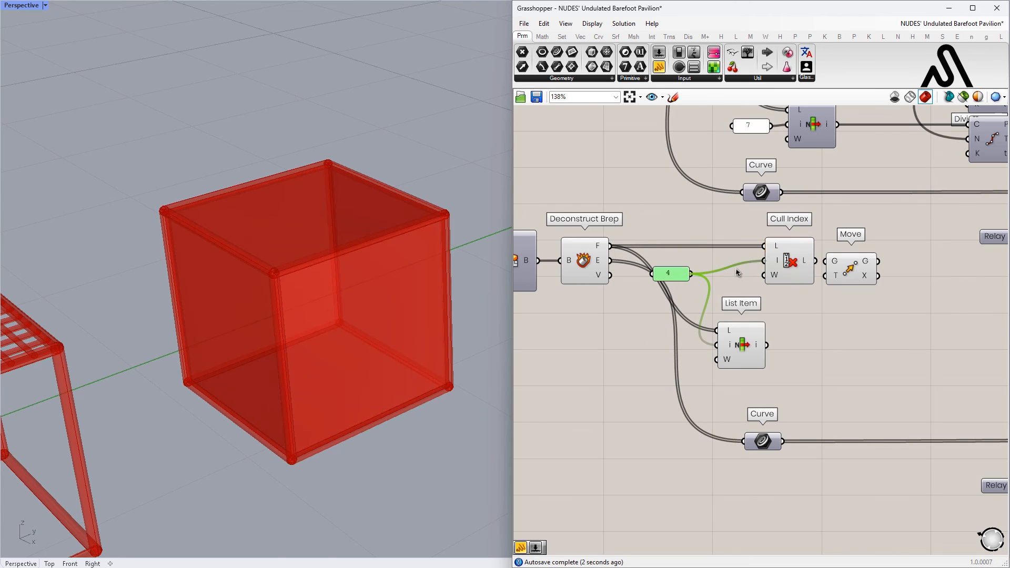
# Insert a Relay on the faces wire, feed the List Item from it and stack the List Item below Cull Index.
pyautogui.moveTo(742, 345); pyautogui.dragTo(791, 327)
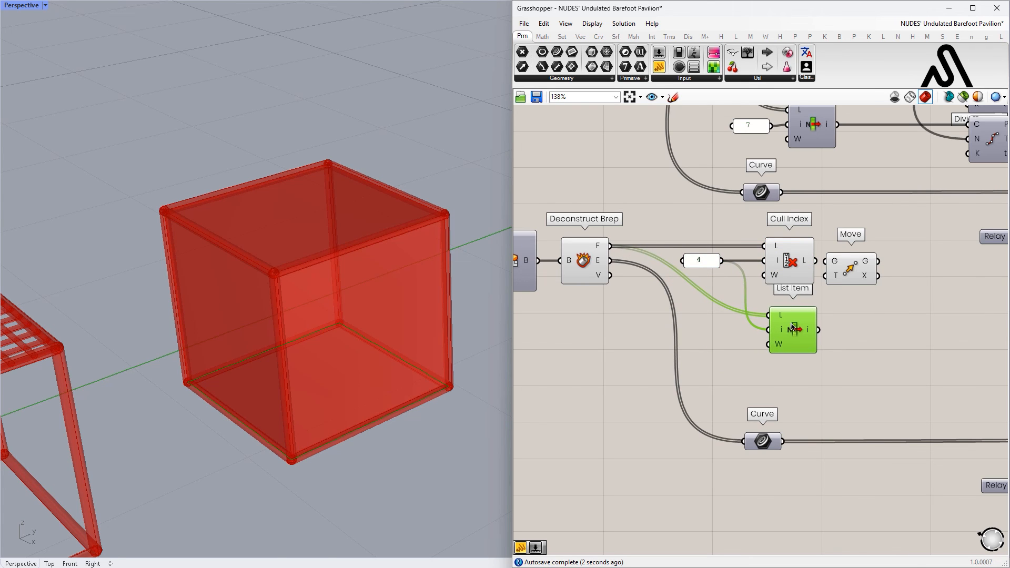
pyautogui.doubleClick(665, 247)
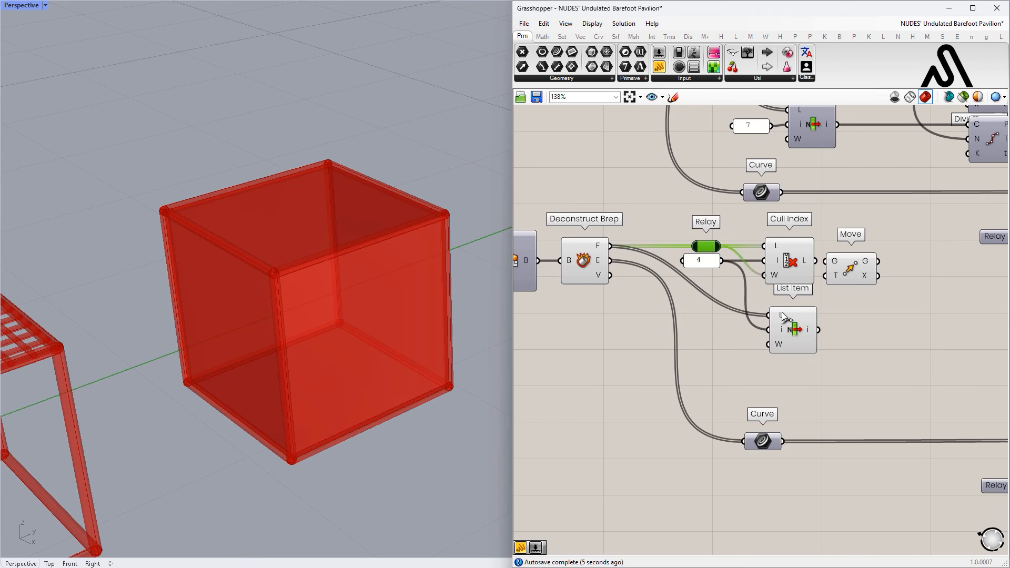
pyautogui.moveTo(793, 334); pyautogui.dragTo(790, 340)
pyautogui.moveTo(847, 320); pyautogui.dragTo(875, 334)
pyautogui.click(787, 351)
pyautogui.moveTo(862, 305); pyautogui.dragTo(757, 316, button='right')
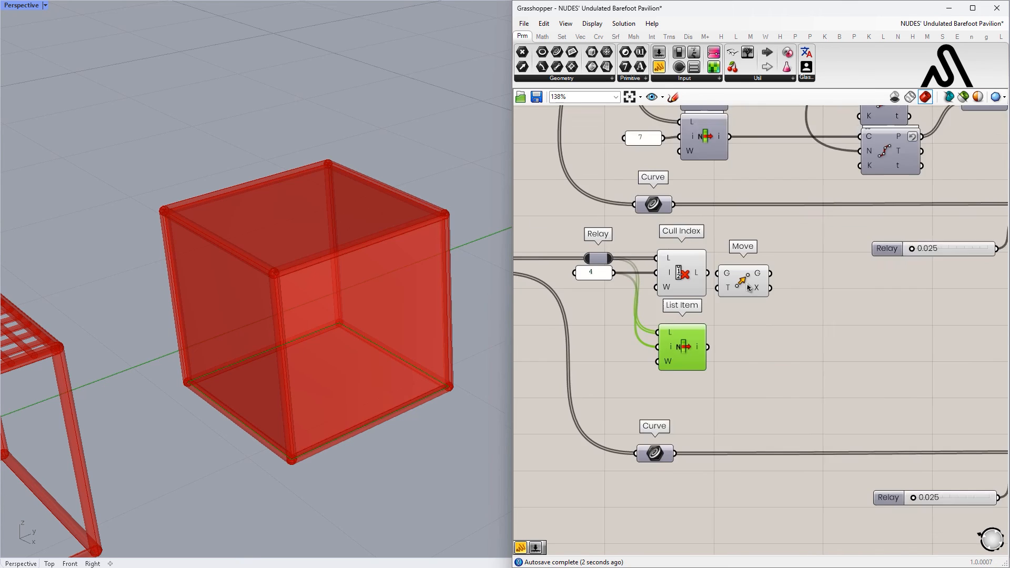
# Move the Move component level with the List Item and tidy the spacing around Cull Index.
pyautogui.scroll(2, 749, 276)
pyautogui.moveTo(749, 275); pyautogui.dragTo(812, 372)
pyautogui.click(657, 367)
pyautogui.moveTo(735, 307); pyautogui.dragTo(739, 293, button='right')
pyautogui.moveTo(751, 207); pyautogui.dragTo(646, 262)
pyautogui.click(783, 272)
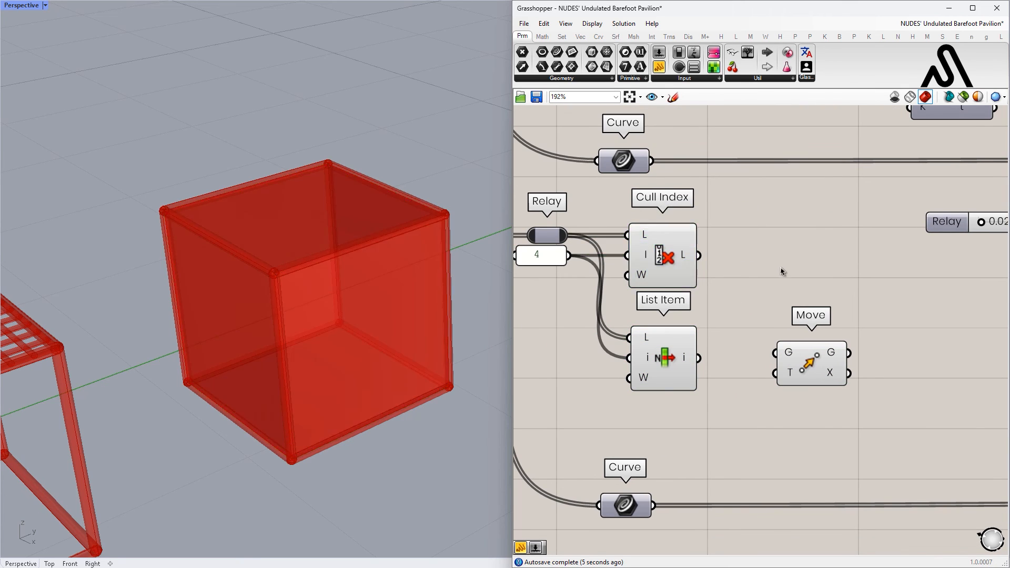
# Feed the List Item's output into the Move geometry and add a Unit Z vector as the Move's translation.
pyautogui.moveTo(782, 271); pyautogui.dragTo(776, 219, button='right')
pyautogui.click(792, 312)
pyautogui.moveTo(792, 312); pyautogui.dragTo(884, 318)
pyautogui.doubleClick(756, 351)
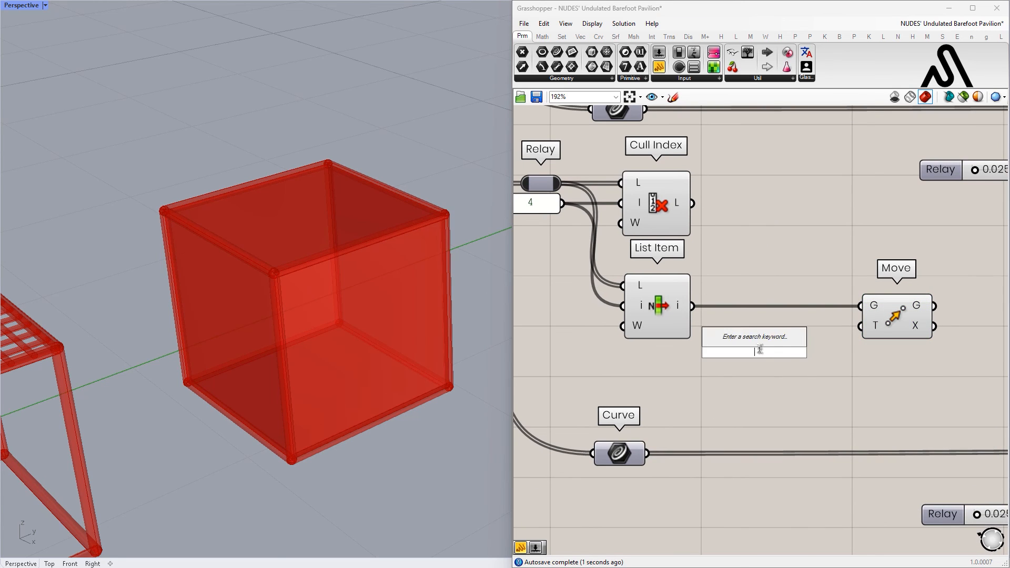
pyautogui.write('z')
pyautogui.press('Return')
pyautogui.moveTo(757, 353); pyautogui.dragTo(845, 357)
pyautogui.moveTo(806, 359); pyautogui.dragTo(796, 366)
# Add a number slider with a value of 1.00 and connect it to the Unit Z factor.
pyautogui.doubleClick(681, 379)
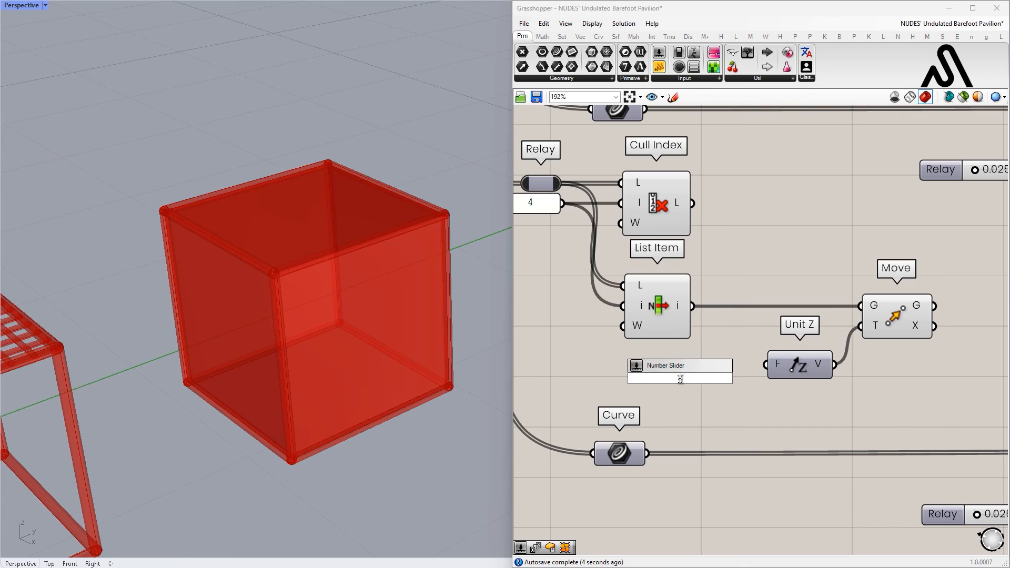
pyautogui.write('1.00')
pyautogui.press('Return')
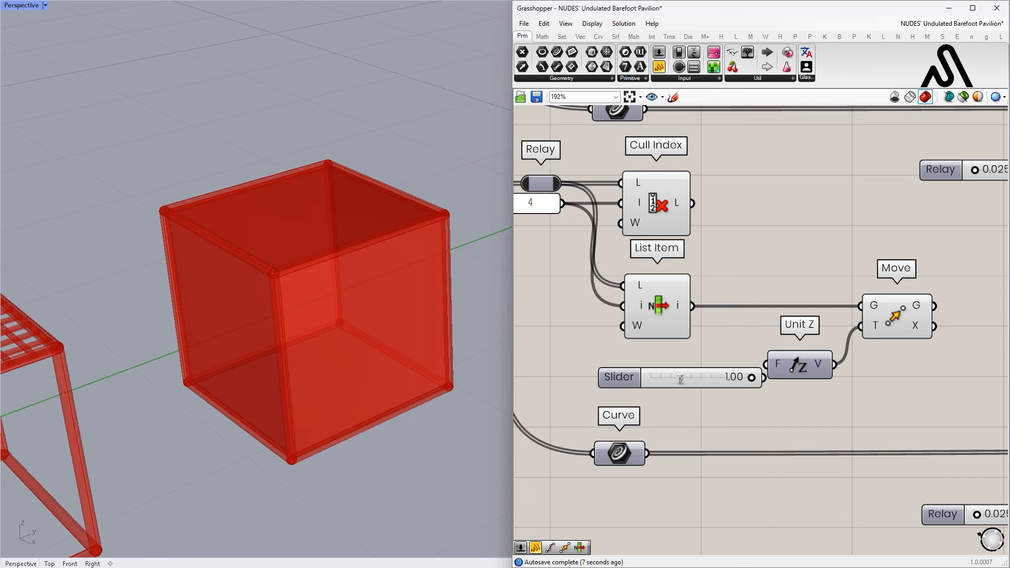
pyautogui.moveTo(685, 374); pyautogui.dragTo(627, 357)
pyautogui.moveTo(707, 363); pyautogui.dragTo(766, 364)
pyautogui.moveTo(687, 369); pyautogui.dragTo(695, 372)
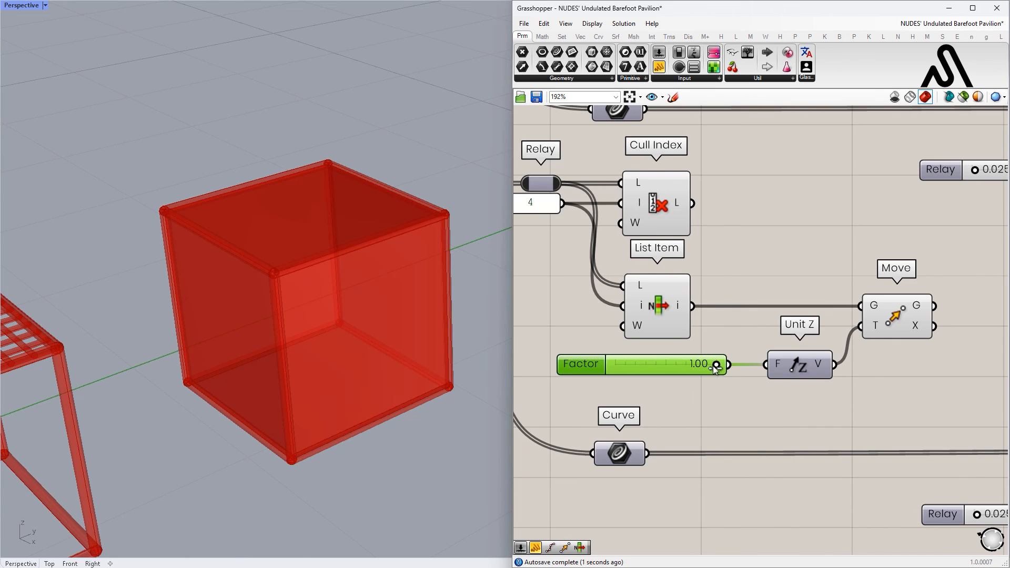
# Turn off the preview of the upstream box and Deconstruct Brep components in the second box chain.
pyautogui.click(744, 406)
pyautogui.scroll(-3, 744, 406)
pyautogui.moveTo(744, 406); pyautogui.dragTo(920, 382, button='right')
pyautogui.moveTo(779, 432); pyautogui.dragTo(591, 184)
pyautogui.middleClick(601, 163)
pyautogui.click(632, 141)
pyautogui.click(783, 302)
pyautogui.moveTo(887, 346); pyautogui.dragTo(759, 329, button='right')
pyautogui.scroll(2, 759, 329)
pyautogui.moveTo(904, 315); pyautogui.dragTo(776, 310, button='right')
# Set the Unit Z Factor slider to 0.28 and hide the List Item's preview.
pyautogui.click(771, 356)
pyautogui.moveTo(771, 356); pyautogui.dragTo(696, 371, button='right')
pyautogui.click(813, 315)
pyautogui.moveTo(670, 210); pyautogui.dragTo(669, 280, button='right')
pyautogui.click(563, 245)
pyautogui.moveTo(345, 314); pyautogui.dragTo(341, 261, button='right')
pyautogui.click(700, 280)
pyautogui.moveTo(700, 280); pyautogui.dragTo(826, 340, button='right')
pyautogui.click(668, 306)
pyautogui.moveTo(318, 369)
pyautogui.mouseDown(button='right')
pyautogui.moveTo(308, 290)
pyautogui.moveTo(296, 310)
pyautogui.moveTo(325, 331)
pyautogui.moveTo(326, 354)
pyautogui.mouseUp(button='right')
pyautogui.scroll(1, 728, 387)
pyautogui.moveTo(729, 388); pyautogui.dragTo(727, 328, button='right')
pyautogui.click(649, 377)
pyautogui.middleClick(650, 378)
pyautogui.click(684, 347)
pyautogui.click(737, 337)
pyautogui.moveTo(327, 334); pyautogui.dragTo(316, 297, button='right')
pyautogui.scroll(-4, 750, 297)
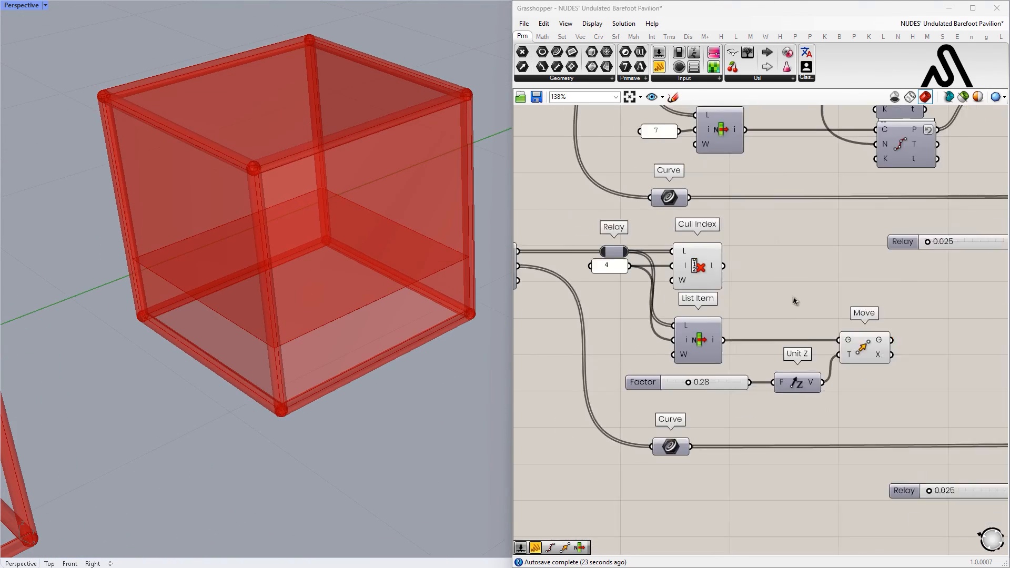
# Examine the Cull Index faces and the raised face from the Move component inside the box.
pyautogui.scroll(1, 794, 300)
pyautogui.moveTo(794, 300); pyautogui.dragTo(692, 291, button='right')
pyautogui.click(780, 346)
pyautogui.scroll(-6, 769, 279)
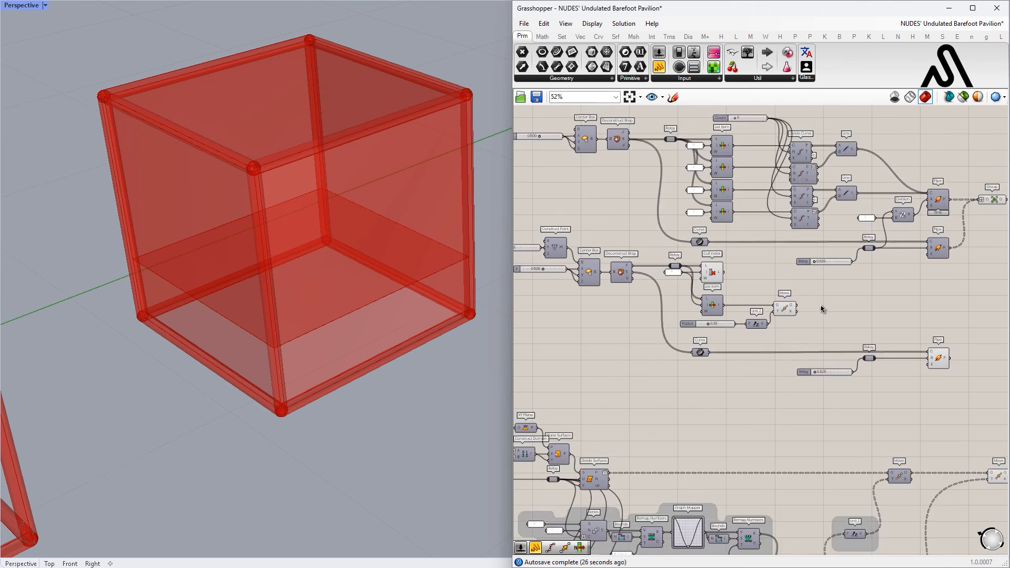
pyautogui.moveTo(934, 373); pyautogui.dragTo(664, 310)
pyautogui.click(815, 317)
pyautogui.scroll(7, 805, 321)
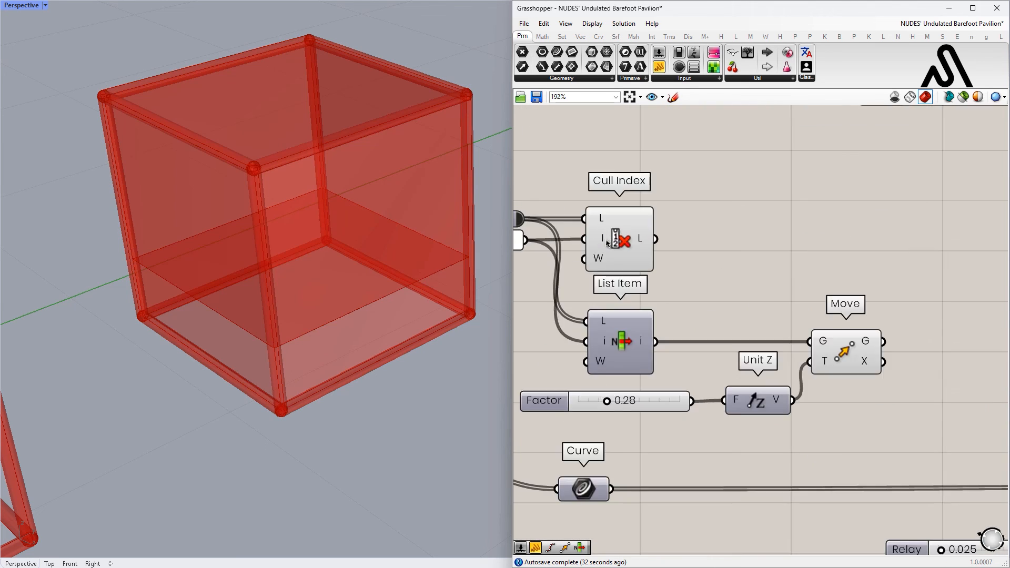
pyautogui.click(612, 235)
pyautogui.moveTo(764, 292); pyautogui.dragTo(734, 271, button='right')
pyautogui.click(809, 331)
pyautogui.moveTo(321, 326); pyautogui.dragTo(305, 281, button='right')
pyautogui.scroll(-2, 726, 266)
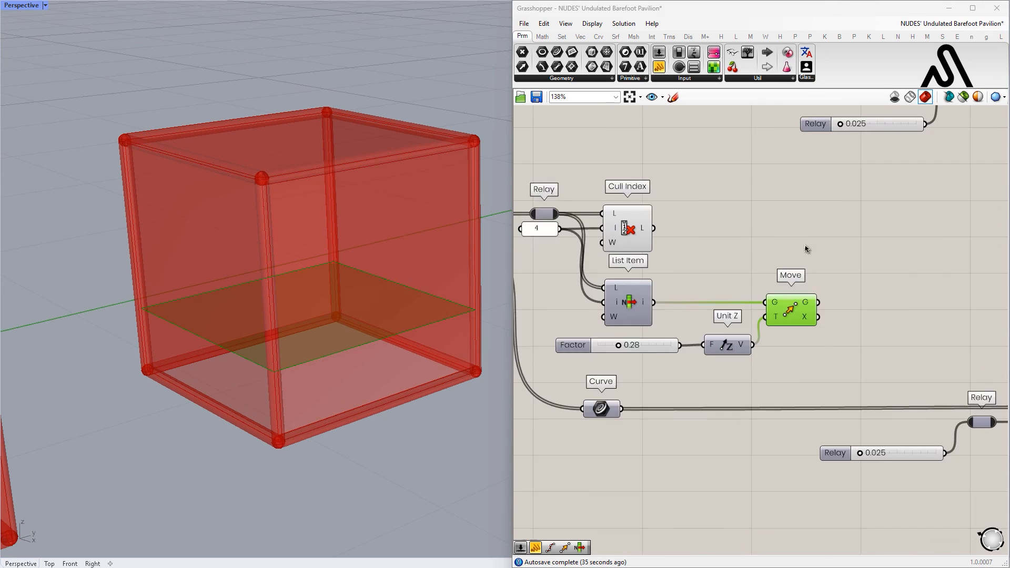
# Add a Merge component and connect Cull Index to D1 and the Move geometry to D2.
pyautogui.moveTo(807, 248); pyautogui.dragTo(717, 270, button='right')
pyautogui.click(794, 250)
pyautogui.scroll(2, 794, 250)
pyautogui.doubleClick(794, 250)
pyautogui.write('merg')
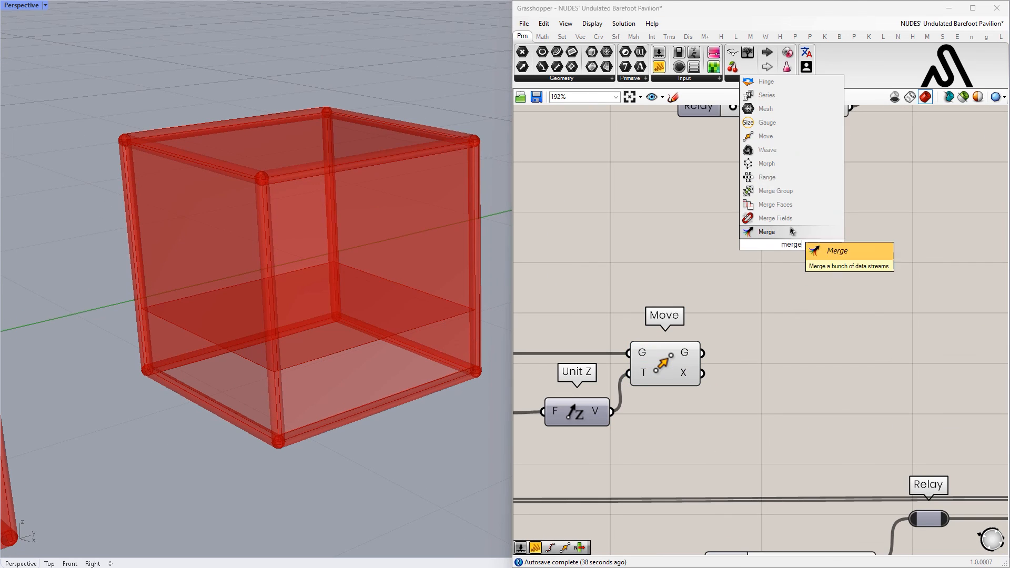
pyautogui.write('e')
pyautogui.click(792, 232)
pyautogui.scroll(-2, 643, 288)
pyautogui.moveTo(822, 251); pyautogui.dragTo(848, 257)
pyautogui.moveTo(864, 281)
pyautogui.mouseDown()
pyautogui.moveTo(869, 293)
pyautogui.moveTo(856, 284)
pyautogui.mouseUp()
pyautogui.scroll(-2, 871, 283)
pyautogui.click(809, 286)
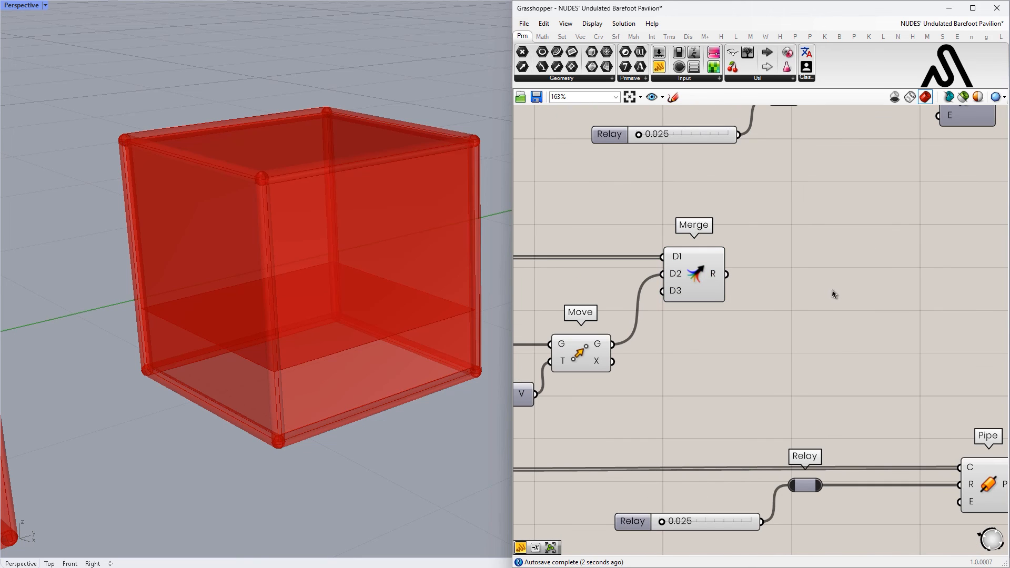
# Add an Evaluate Surface component, feed the merged faces into its surface input and reparameterize that input.
pyautogui.doubleClick(834, 293)
pyautogui.write('e')
pyautogui.click(820, 262)
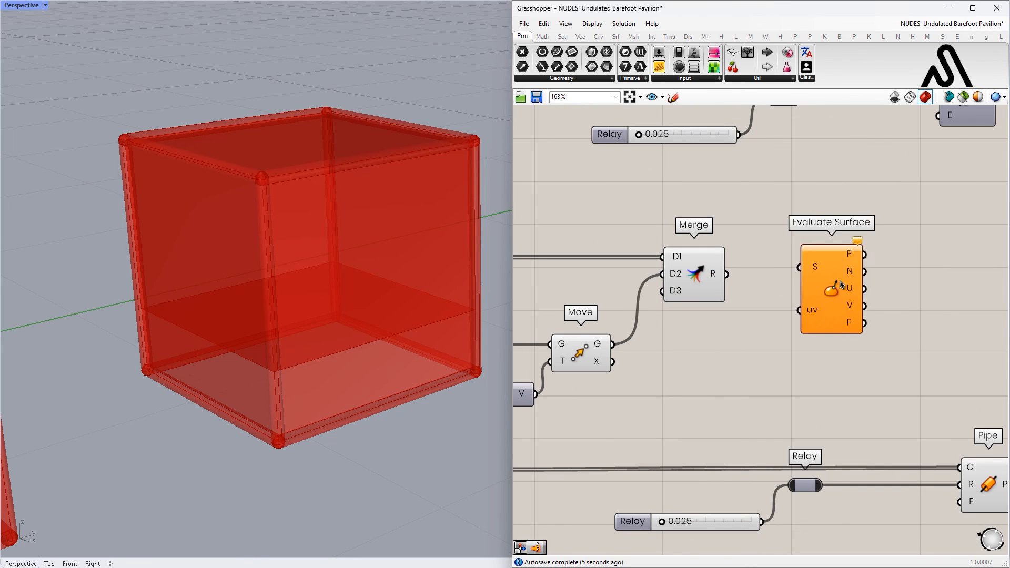
pyautogui.moveTo(727, 273); pyautogui.dragTo(864, 287)
pyautogui.rightClick(773, 271)
pyautogui.click(821, 388)
# Add a compact MD Slider at 0.5 ; 0.5 and connect it to Evaluate Surface's uv input.
pyautogui.doubleClick(713, 345)
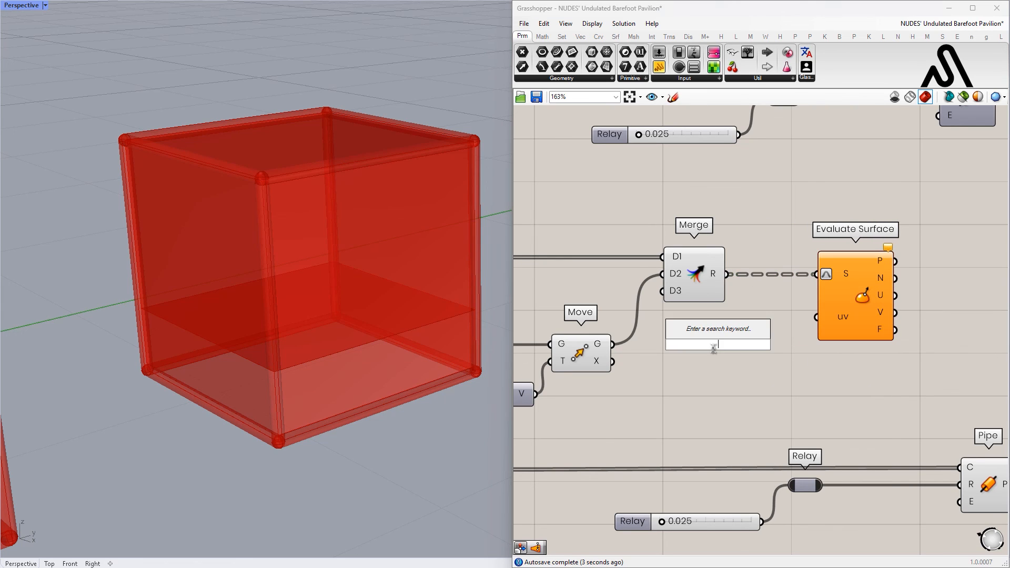
pyautogui.write('nd')
pyautogui.press('Return')
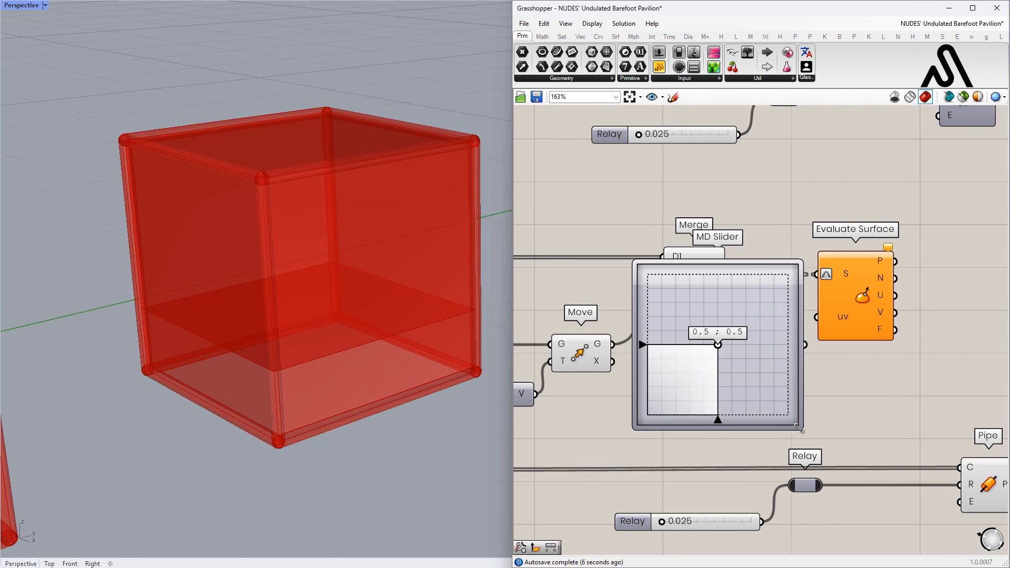
pyautogui.moveTo(799, 427); pyautogui.dragTo(615, 292)
pyautogui.moveTo(697, 321); pyautogui.dragTo(806, 403)
pyautogui.click(849, 338)
pyautogui.moveTo(847, 359); pyautogui.dragTo(777, 361, button='right')
pyautogui.moveTo(777, 361); pyautogui.dragTo(771, 361)
# Add an Extrude component beyond Evaluate Surface and connect the merged faces to its base input.
pyautogui.moveTo(793, 339); pyautogui.dragTo(754, 319, button='right')
pyautogui.scroll(-3, 784, 333)
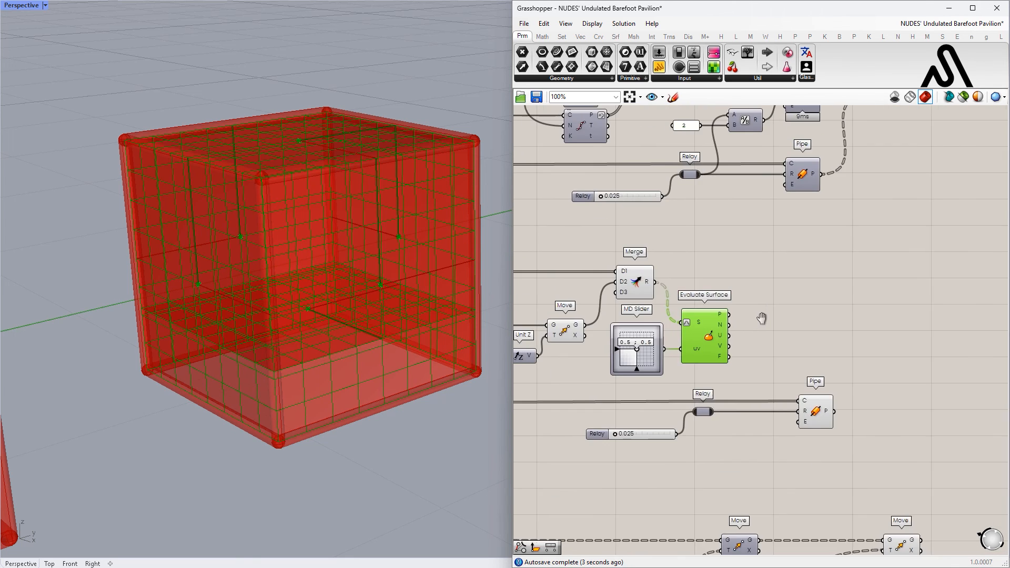
pyautogui.scroll(3, 755, 319)
pyautogui.doubleClick(785, 274)
pyautogui.write('ext')
pyautogui.click(768, 248)
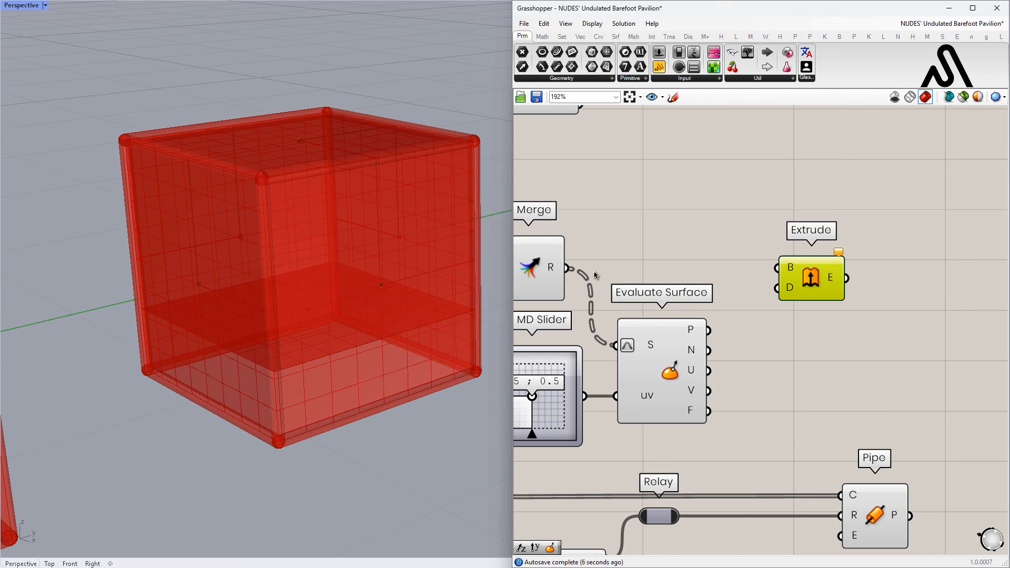
pyautogui.moveTo(807, 274); pyautogui.dragTo(975, 273)
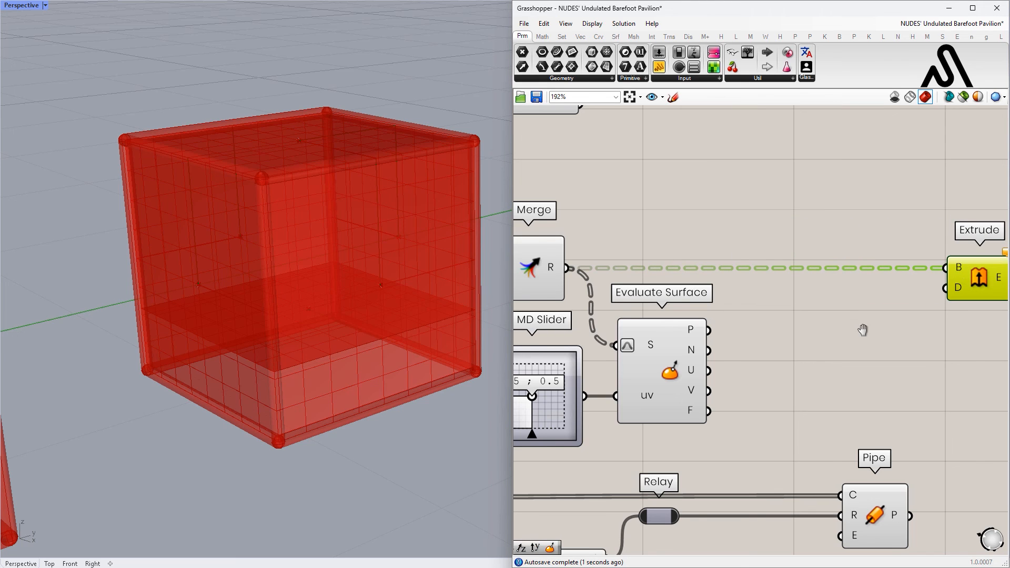
# Add a Plane Normal component using Evaluate Surface's points as origin and its normals as Z axis.
pyautogui.moveTo(884, 351); pyautogui.dragTo(819, 300, button='right')
pyautogui.doubleClick(731, 295)
pyautogui.write('normal plane')
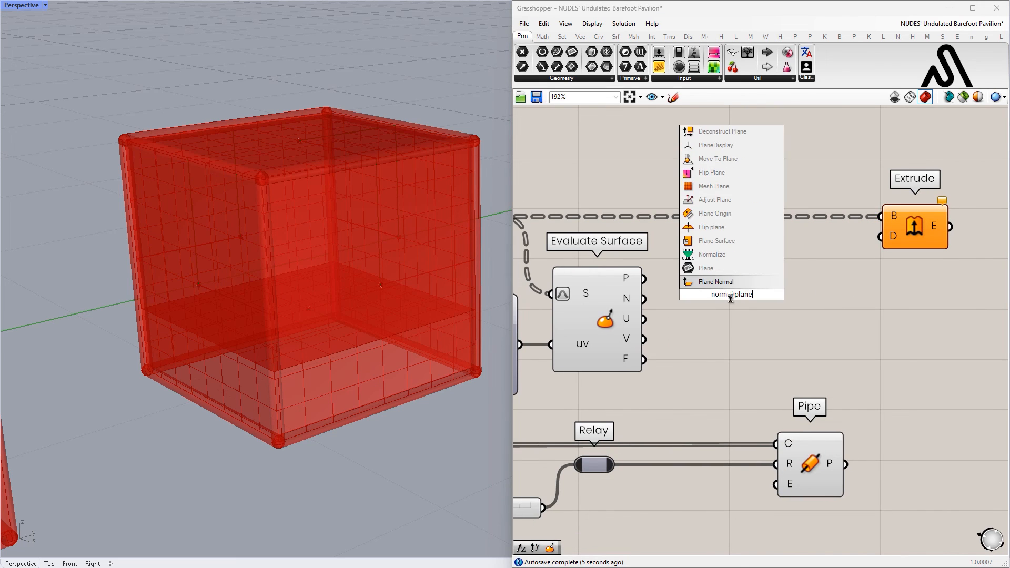
pyautogui.press('Return')
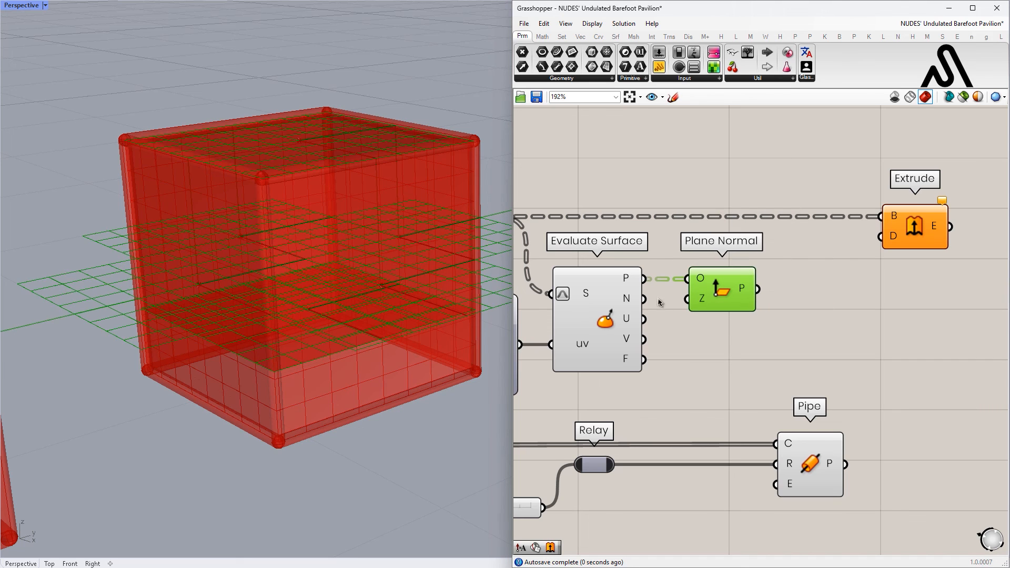
pyautogui.moveTo(723, 301); pyautogui.dragTo(708, 300)
# Add an Amplitude component and connect the Plane Normal output to its vector input.
pyautogui.doubleClick(823, 289)
pyautogui.write('a')
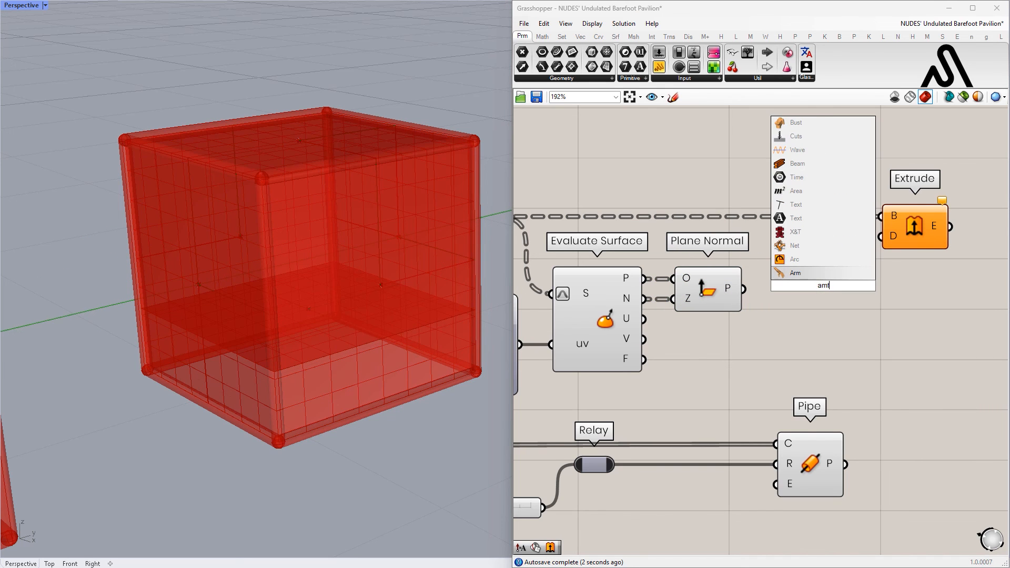
pyautogui.write('m')
pyautogui.press('Return')
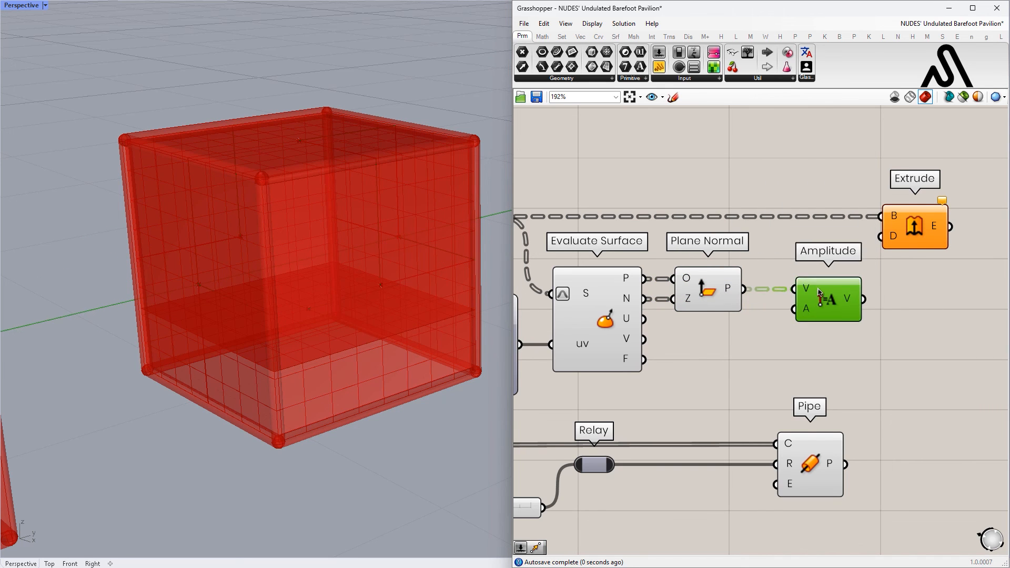
pyautogui.doubleClick(718, 356)
pyautogui.write('1')
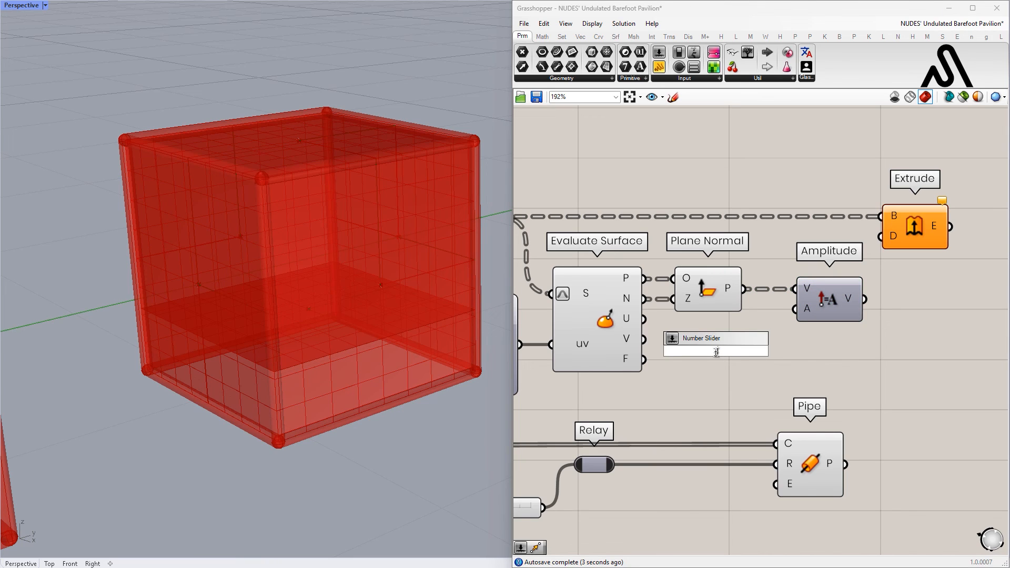
pyautogui.press('Return')
pyautogui.press('Delete')
# Drive Amplitude with a new 0 to 1 three-decimal slider set to 0.024 and feed its vector into Extrude's direction.
pyautogui.doubleClick(730, 352)
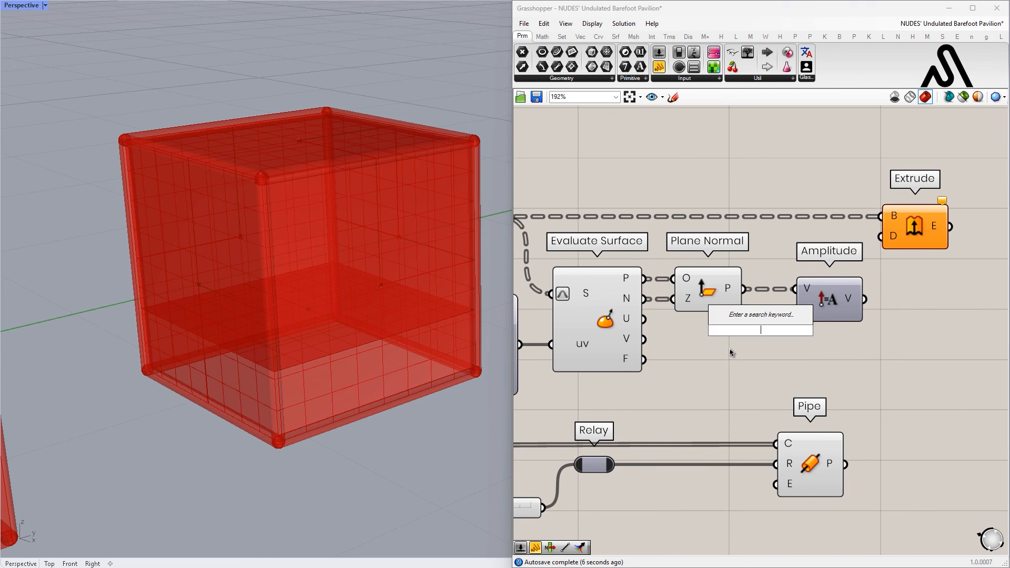
pyautogui.write('1.0')
pyautogui.press('Return')
pyautogui.moveTo(778, 336); pyautogui.dragTo(654, 387)
pyautogui.doubleClick(566, 394)
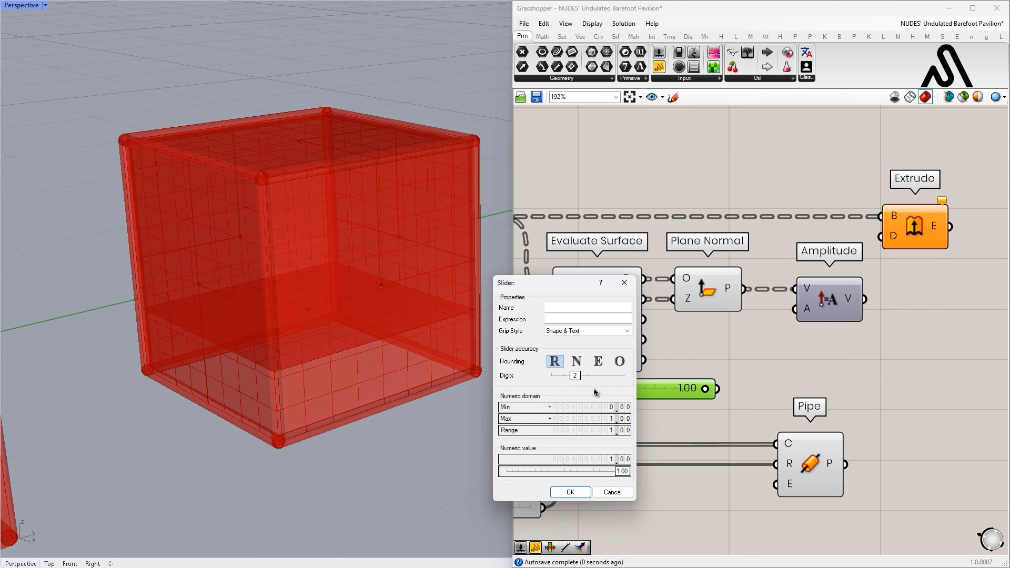
pyautogui.click(570, 492)
pyautogui.moveTo(706, 389); pyautogui.dragTo(772, 315)
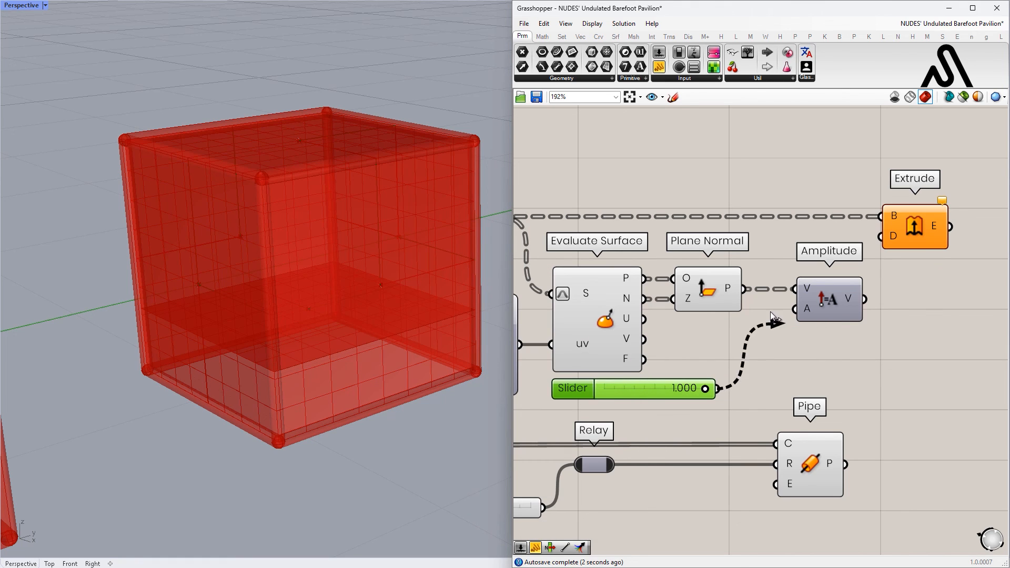
pyautogui.click(840, 304)
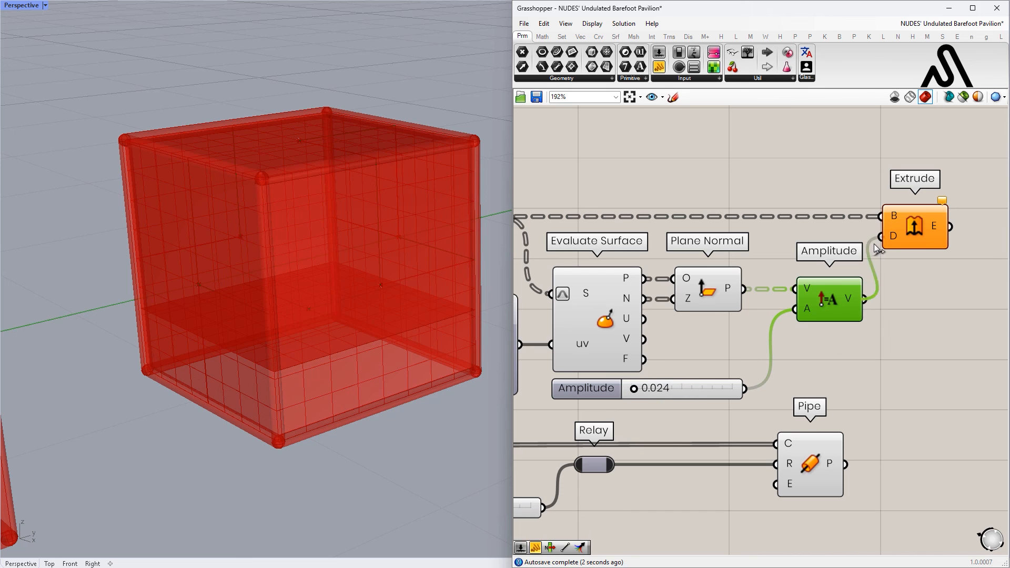
# Turn off the preview of the components feeding Extrude, from Cull Index and List Item through to Amplitude.
pyautogui.scroll(8, 356, 255)
pyautogui.scroll(-4, 871, 232)
pyautogui.scroll(-2, 871, 233)
pyautogui.moveTo(872, 216); pyautogui.dragTo(551, 321)
pyautogui.middleClick(717, 263)
pyautogui.click(742, 227)
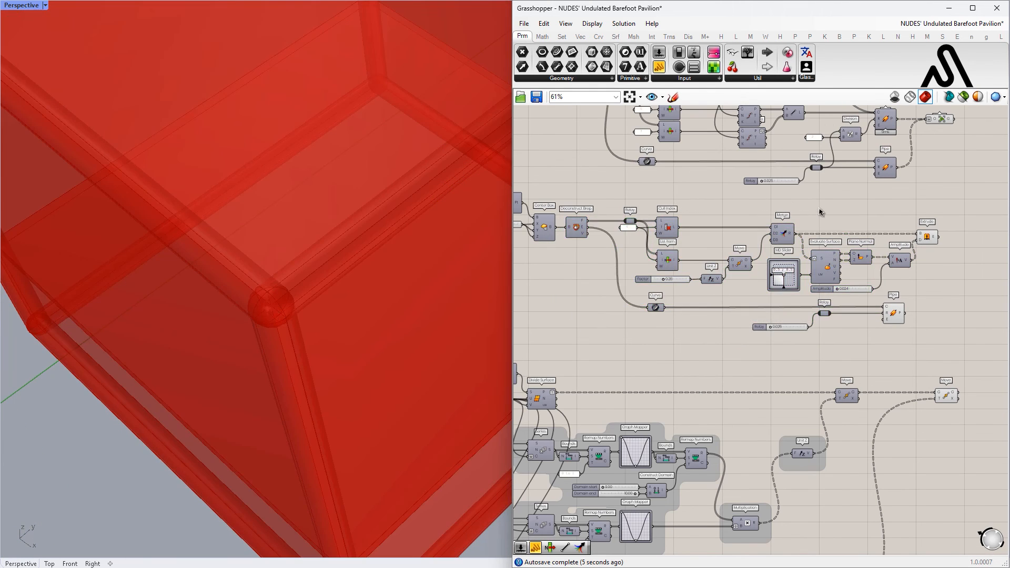
pyautogui.click(819, 212)
# Check the extruded panels against the pipe frame and try different Amplitude slider values for their thickness.
pyautogui.moveTo(895, 232); pyautogui.dragTo(789, 232, button='right')
pyautogui.scroll(7, 789, 232)
pyautogui.moveTo(958, 322); pyautogui.dragTo(806, 275, button='right')
pyautogui.moveTo(807, 276); pyautogui.dragTo(771, 193)
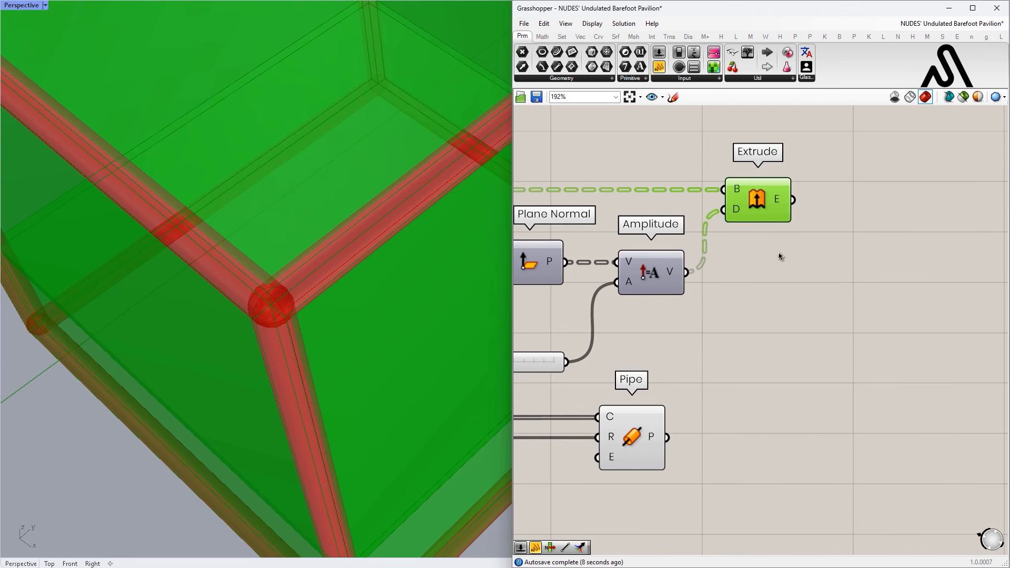
pyautogui.click(776, 253)
pyautogui.moveTo(769, 261); pyautogui.dragTo(953, 213, button='right')
pyautogui.scroll(7, 657, 299)
pyautogui.moveTo(603, 354); pyautogui.dragTo(639, 355)
pyautogui.scroll(-5, 300, 315)
pyautogui.moveTo(300, 327); pyautogui.dragTo(321, 342, button='right')
pyautogui.moveTo(637, 354); pyautogui.dragTo(606, 356)
pyautogui.scroll(-6, 760, 310)
pyautogui.moveTo(837, 308); pyautogui.dragTo(872, 325, button='right')
pyautogui.scroll(-4, 872, 325)
# Set the Amplitude slider to 0.015.
pyautogui.scroll(3, 882, 367)
pyautogui.moveTo(882, 367); pyautogui.dragTo(753, 378, button='right')
pyautogui.scroll(1, 662, 389)
pyautogui.moveTo(751, 299); pyautogui.dragTo(739, 321, button='right')
pyautogui.scroll(4, 739, 321)
pyautogui.doubleClick(736, 324)
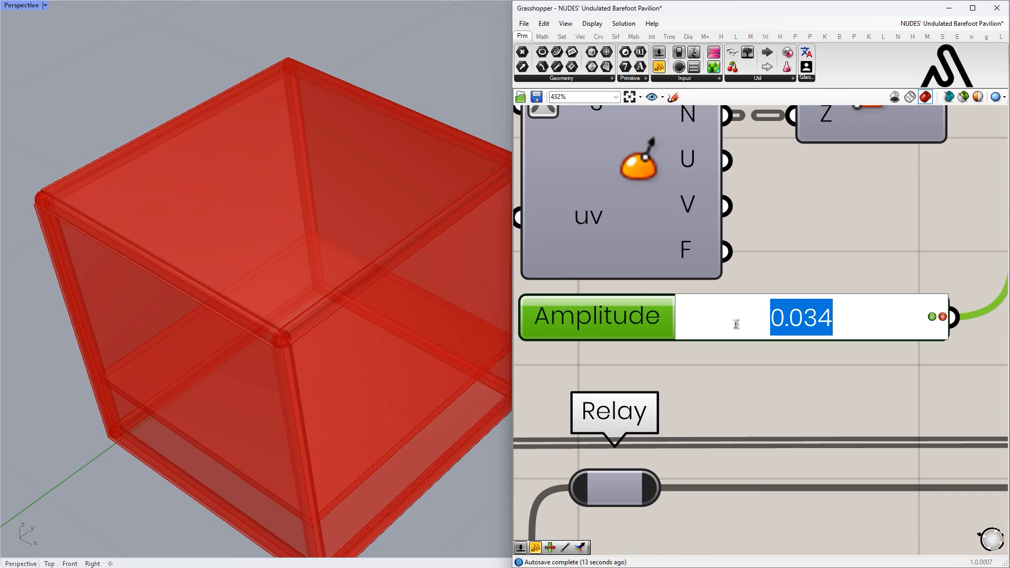
pyautogui.write('0.015')
pyautogui.press('Return')
pyautogui.click(830, 241)
pyautogui.scroll(-5, 830, 241)
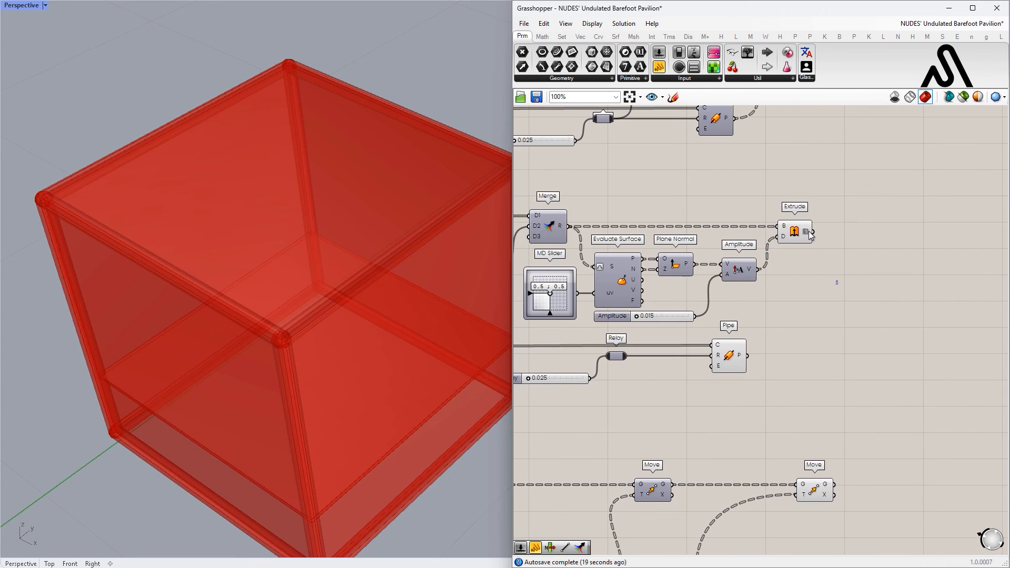
# Move the second box's Pipe component so that it lines up beneath Extrude.
pyautogui.moveTo(738, 356); pyautogui.dragTo(795, 355)
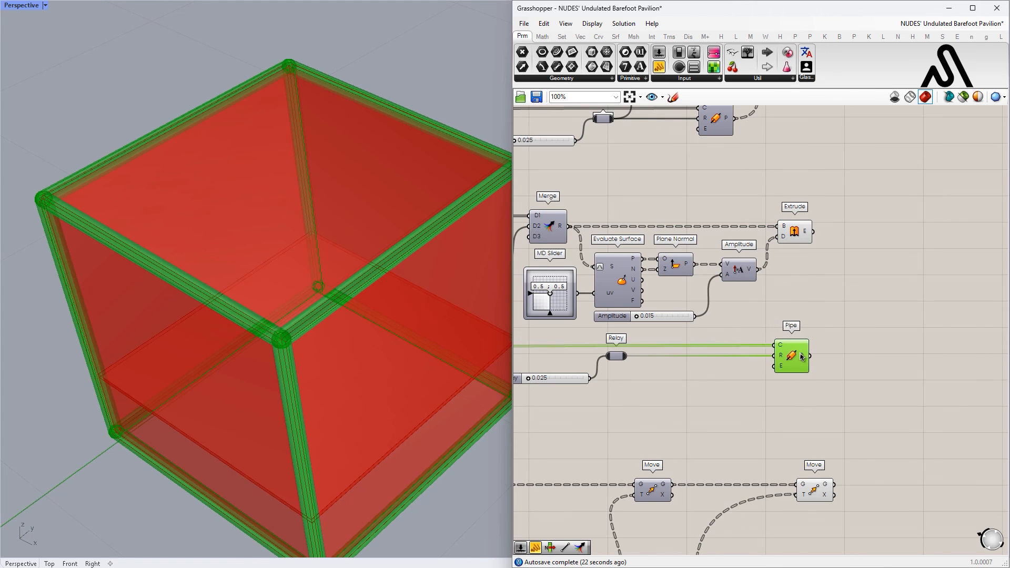
pyautogui.keyDown('shift'); pyautogui.click(795, 231); pyautogui.keyUp('shift')
pyautogui.click(863, 280)
pyautogui.scroll(3, 865, 281)
pyautogui.moveTo(866, 281); pyautogui.dragTo(800, 271, button='right')
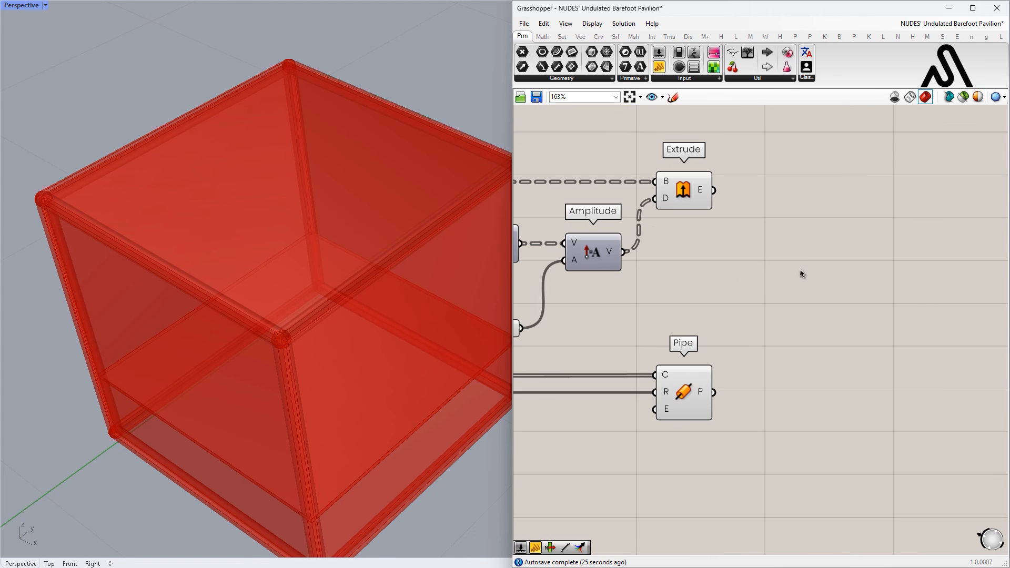
# Add a Group component, connect the Extrude and Pipe outputs to its objects input and flatten that input.
pyautogui.doubleClick(800, 271)
pyautogui.write('group')
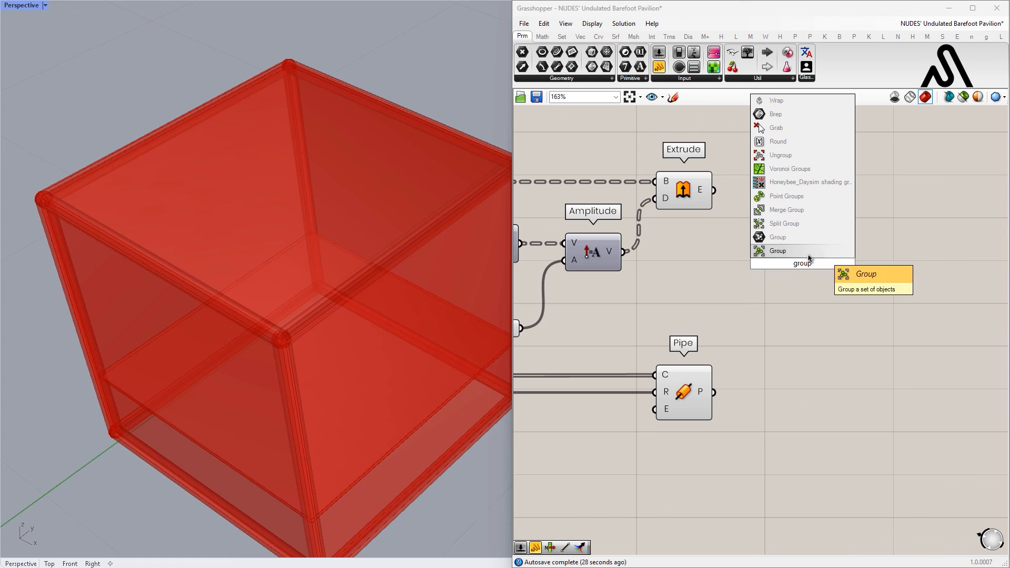
pyautogui.click(809, 255)
pyautogui.moveTo(769, 258); pyautogui.dragTo(772, 262)
pyautogui.keyDown('shift'); pyautogui.moveTo(714, 392); pyautogui.dragTo(835, 196); pyautogui.keyUp('shift')
pyautogui.rightClick(781, 262)
pyautogui.click(813, 346)
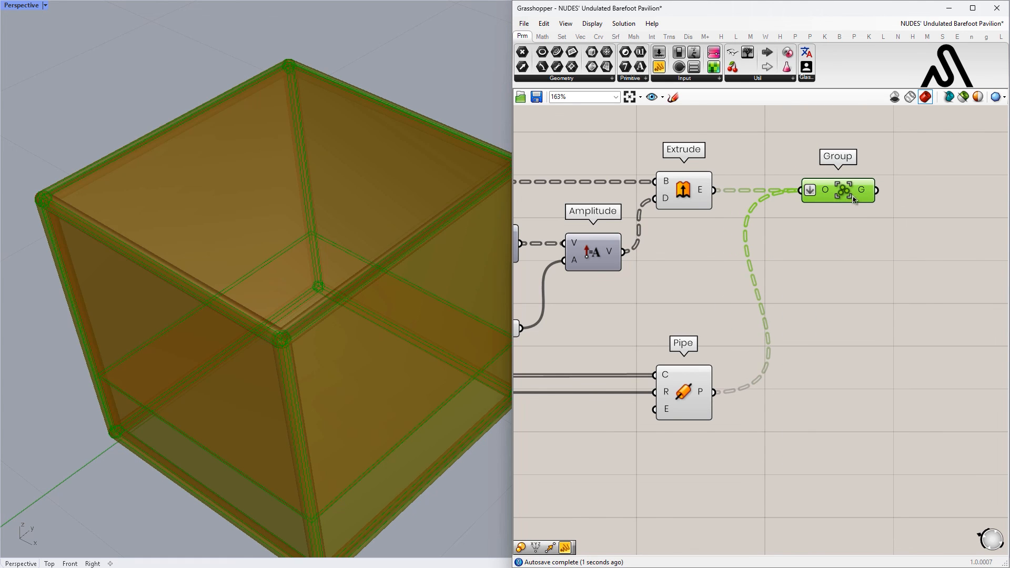
# Hide the previews of the second box's components upstream of its final Group component.
pyautogui.click(904, 264)
pyautogui.scroll(-6, 905, 264)
pyautogui.moveTo(945, 357); pyautogui.dragTo(568, 243)
pyautogui.middleClick(569, 249)
pyautogui.click(605, 216)
pyautogui.click(608, 179)
pyautogui.moveTo(604, 134); pyautogui.dragTo(588, 202, button='right')
# Group all components of the first box definition and shift that group slightly up on the canvas.
pyautogui.moveTo(546, 177); pyautogui.dragTo(948, 316)
pyautogui.middleClick(798, 254)
pyautogui.click(798, 225)
pyautogui.click(900, 192)
pyautogui.moveTo(834, 312); pyautogui.dragTo(838, 250, button='right')
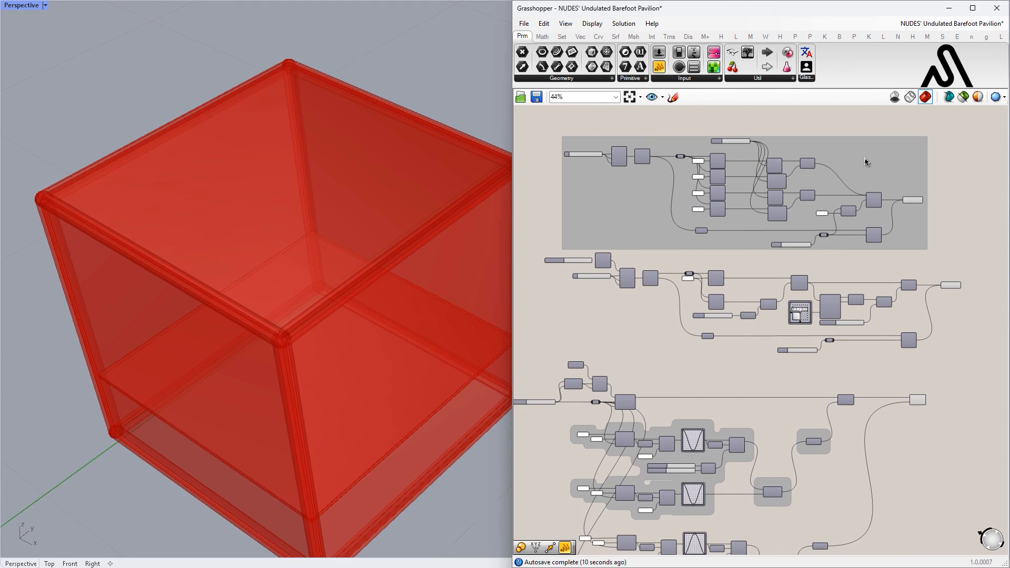
pyautogui.moveTo(863, 161); pyautogui.dragTo(866, 137)
# Group all components of the second box definition and line the group up beneath the first one.
pyautogui.moveTo(536, 238); pyautogui.dragTo(968, 349)
pyautogui.middleClick(830, 295)
pyautogui.click(830, 267)
pyautogui.moveTo(906, 258); pyautogui.dragTo(871, 244)
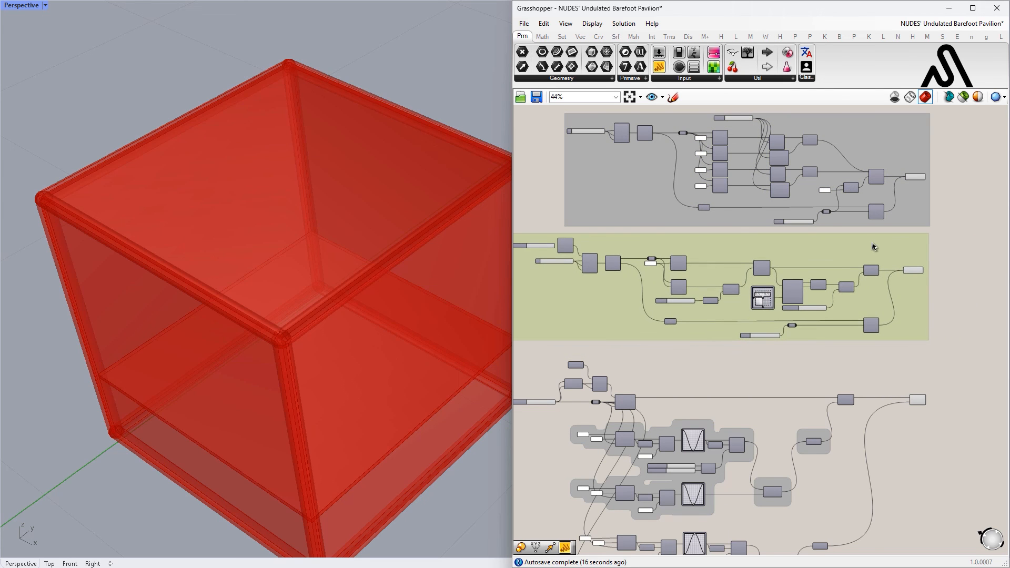
pyautogui.click(965, 280)
# Examine the undulated point grid in the viewport together with the last Move component that produces it.
pyautogui.scroll(3, 919, 410)
pyautogui.moveTo(919, 410); pyautogui.dragTo(784, 327, button='right')
pyautogui.scroll(2, 784, 327)
pyautogui.click(779, 300)
pyautogui.scroll(-15, 429, 323)
pyautogui.moveTo(424, 324)
pyautogui.mouseDown(button='right')
pyautogui.moveTo(408, 286)
pyautogui.moveTo(351, 367)
pyautogui.moveTo(397, 331)
pyautogui.moveTo(408, 291)
pyautogui.moveTo(387, 328)
pyautogui.moveTo(421, 320)
pyautogui.mouseUp(button='right')
pyautogui.scroll(-7, 402, 295)
pyautogui.scroll(6, 386, 321)
pyautogui.scroll(-4, 388, 303)
pyautogui.moveTo(290, 348); pyautogui.dragTo(274, 306, button='right')
# Add a Surface From Points component and connect the last Move's geometry output to its points input.
pyautogui.moveTo(804, 321); pyautogui.dragTo(761, 311, button='right')
pyautogui.scroll(5, 768, 309)
pyautogui.doubleClick(768, 309)
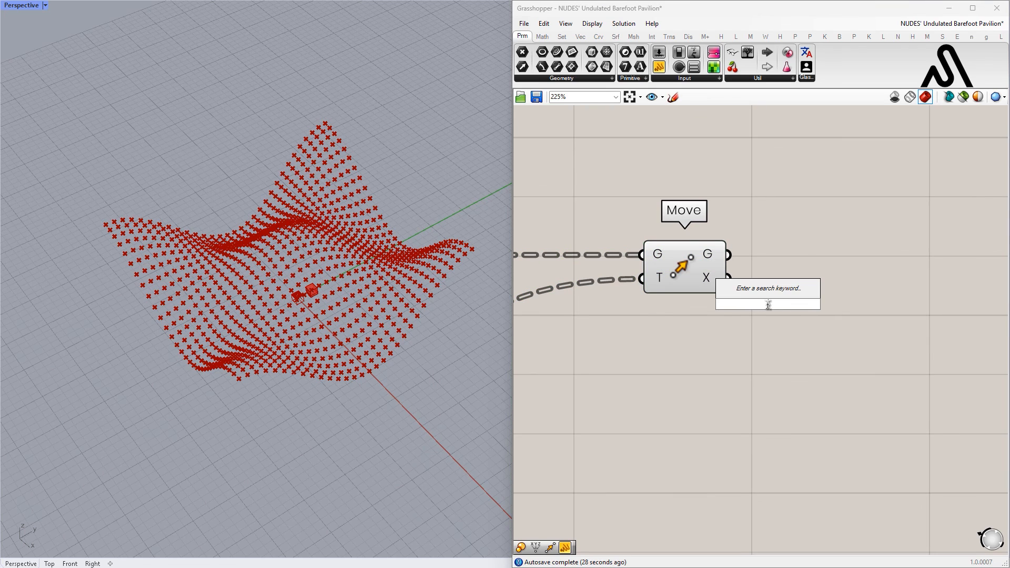
pyautogui.write('surface f')
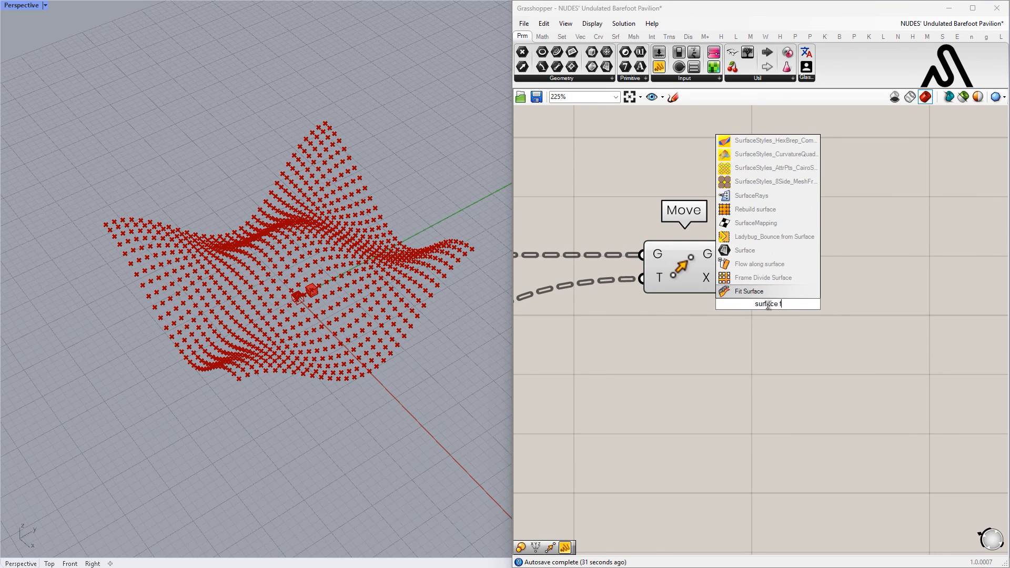
pyautogui.write('rom point')
pyautogui.click(784, 292)
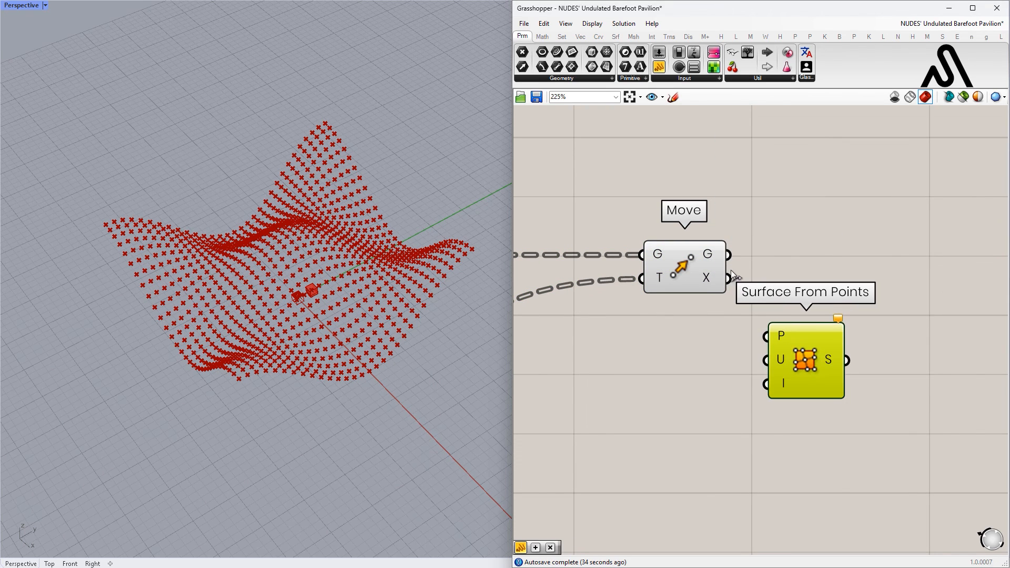
pyautogui.moveTo(783, 331); pyautogui.dragTo(781, 335)
# Add an Addition component, place it beside the Relay feeding Divide Surface, and connect that Relay to input A.
pyautogui.moveTo(645, 392); pyautogui.dragTo(733, 374, button='right')
pyautogui.doubleClick(719, 355)
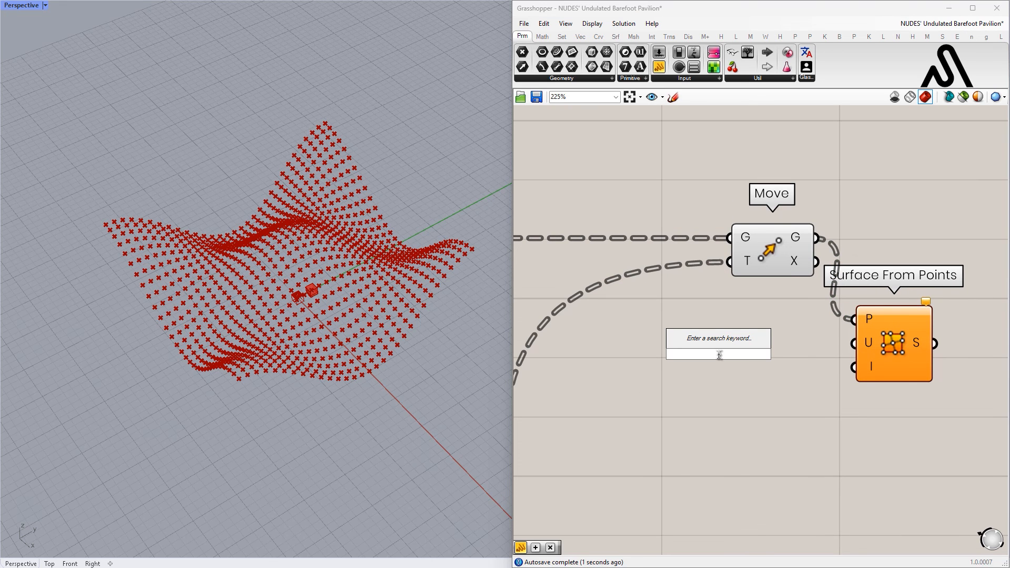
pyautogui.write('+')
pyautogui.press('Return')
pyautogui.scroll(-5, 955, 354)
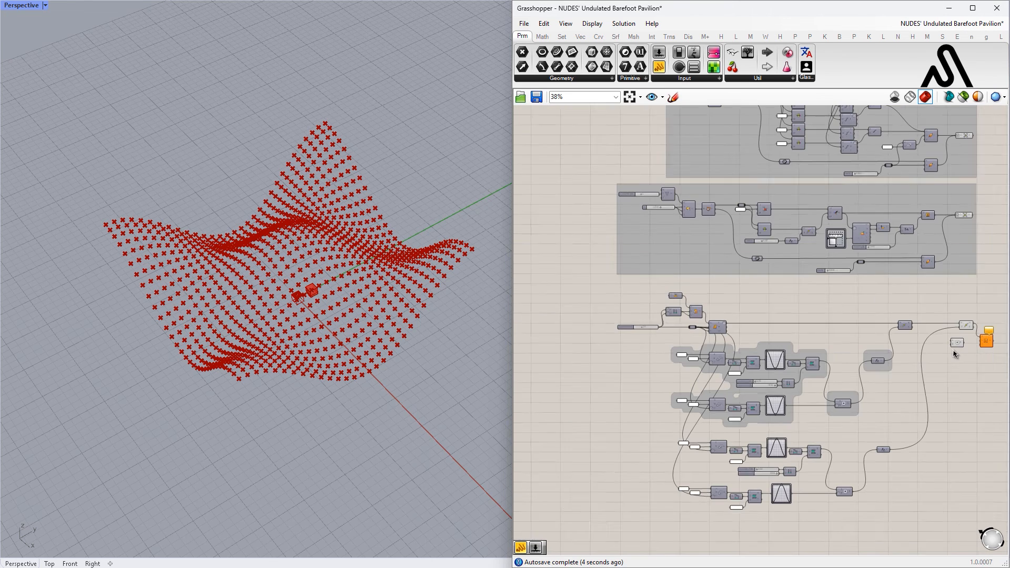
pyautogui.scroll(5, 695, 341)
pyautogui.moveTo(806, 309); pyautogui.dragTo(744, 353)
pyautogui.scroll(-4, 741, 356)
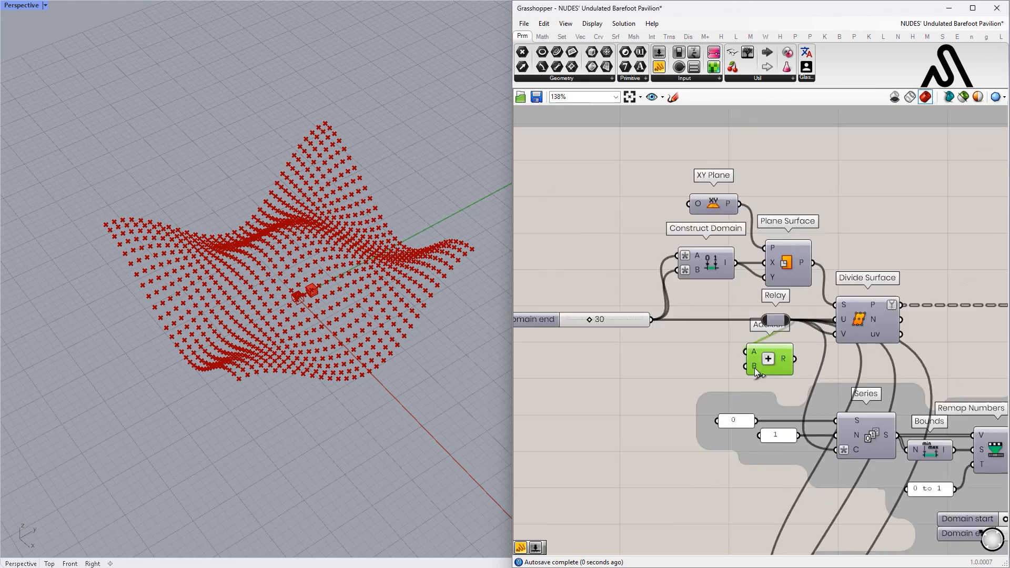
# Move the wired Addition component back along the canvas to sit beneath the last Move, beside Surface From Points.
pyautogui.moveTo(757, 361); pyautogui.dragTo(550, 291, button='right')
pyautogui.moveTo(550, 291); pyautogui.dragTo(904, 390)
pyautogui.scroll(-3, 904, 389)
pyautogui.moveTo(904, 389); pyautogui.dragTo(582, 324, button='right')
pyautogui.moveTo(582, 324); pyautogui.dragTo(710, 284)
pyautogui.scroll(5, 700, 279)
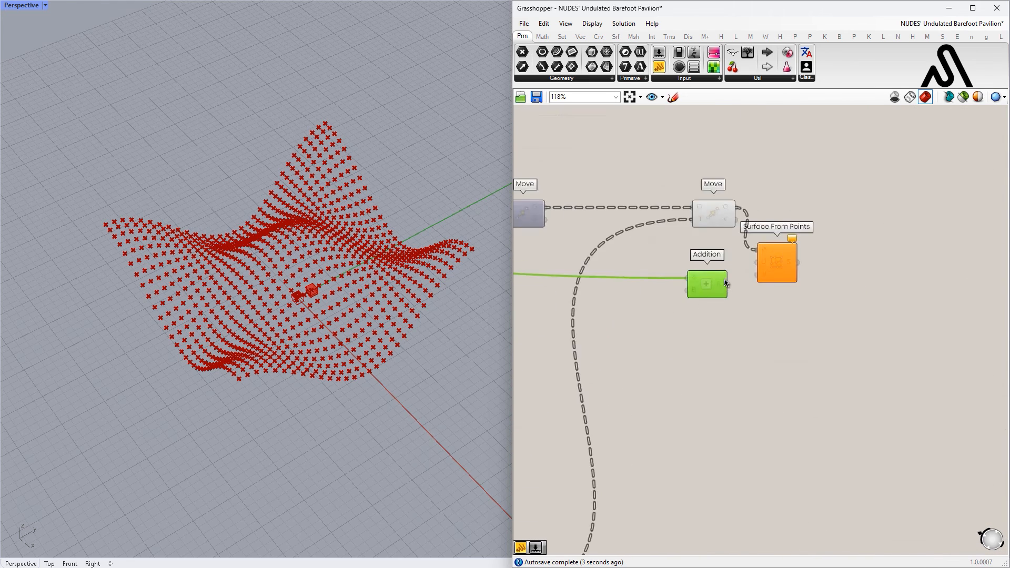
# Create a panel containing 1 and connect it to the Addition component's B input.
pyautogui.doubleClick(694, 327)
pyautogui.press('Return')
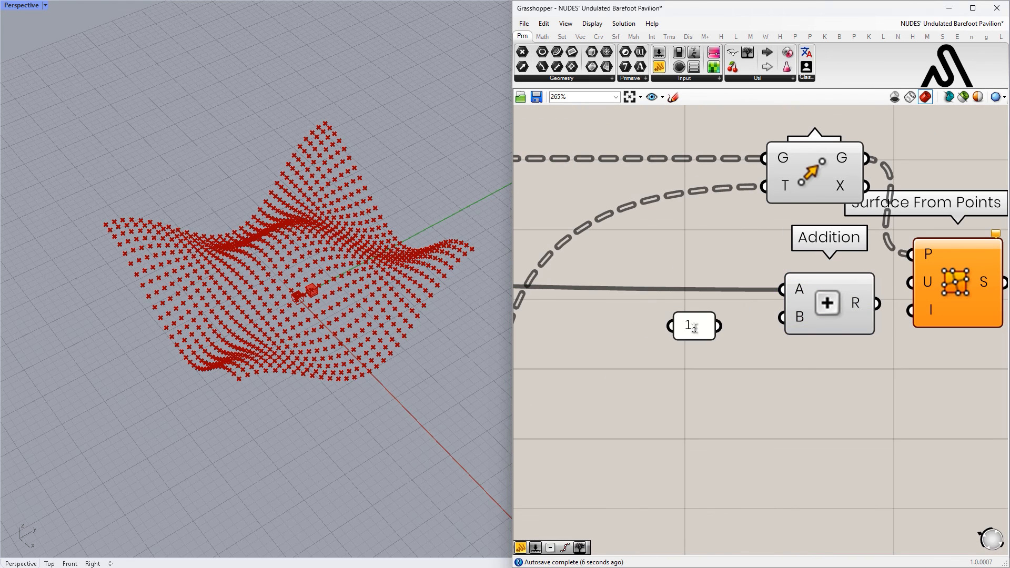
pyautogui.scroll(2, 655, 334)
pyautogui.scroll(-3, 657, 328)
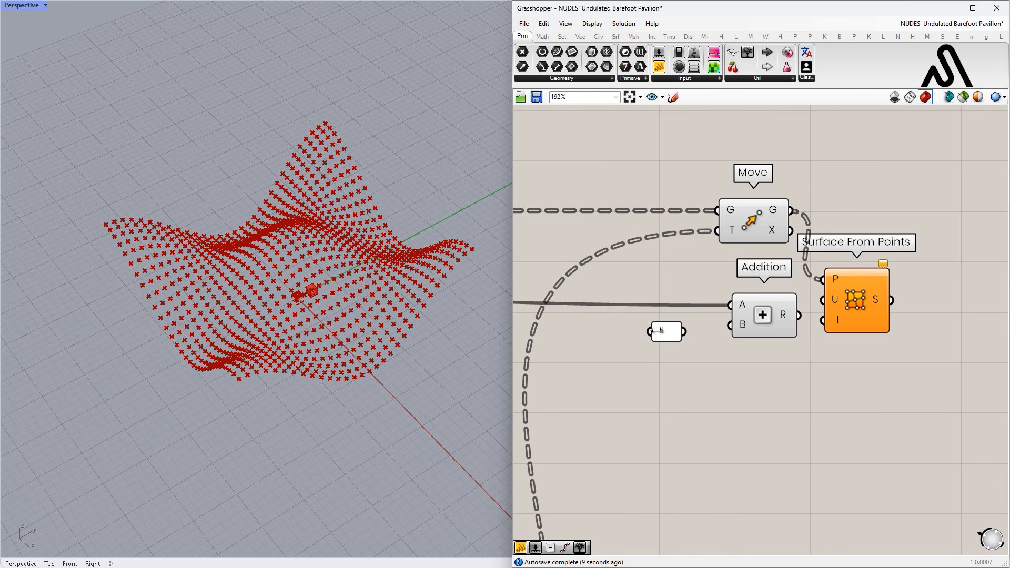
pyautogui.scroll(2, 692, 327)
pyautogui.moveTo(718, 322); pyautogui.dragTo(727, 327)
pyautogui.scroll(-4, 693, 326)
pyautogui.scroll(5, 766, 322)
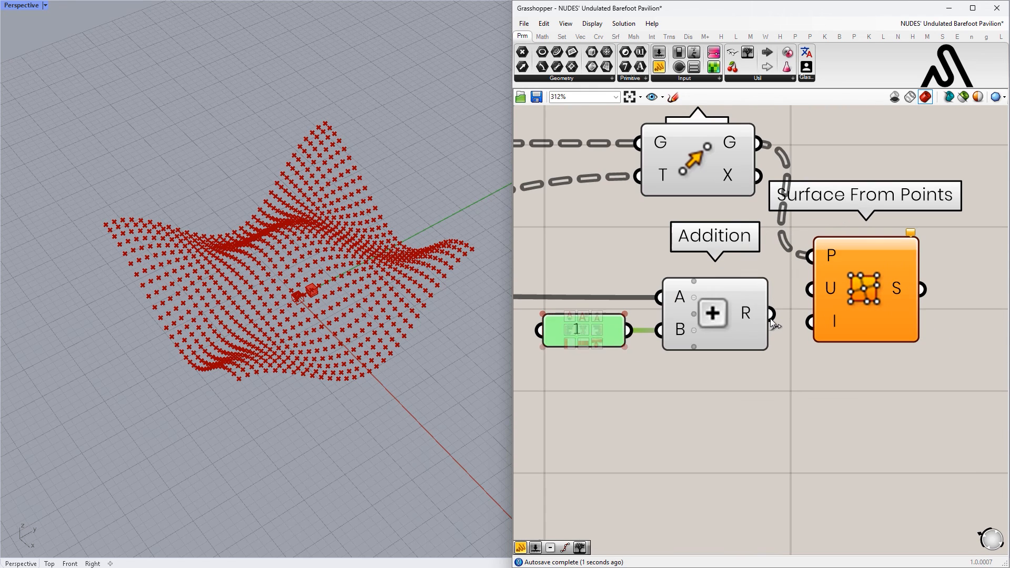
# Connect the Addition result to the U input of Surface From Points and tidy the Addition and panel beside it.
pyautogui.moveTo(798, 292); pyautogui.dragTo(799, 292)
pyautogui.moveTo(721, 386); pyautogui.dragTo(601, 304)
pyautogui.moveTo(720, 307); pyautogui.dragTo(744, 281)
pyautogui.click(717, 367)
pyautogui.scroll(-2, 622, 344)
pyautogui.click(706, 316)
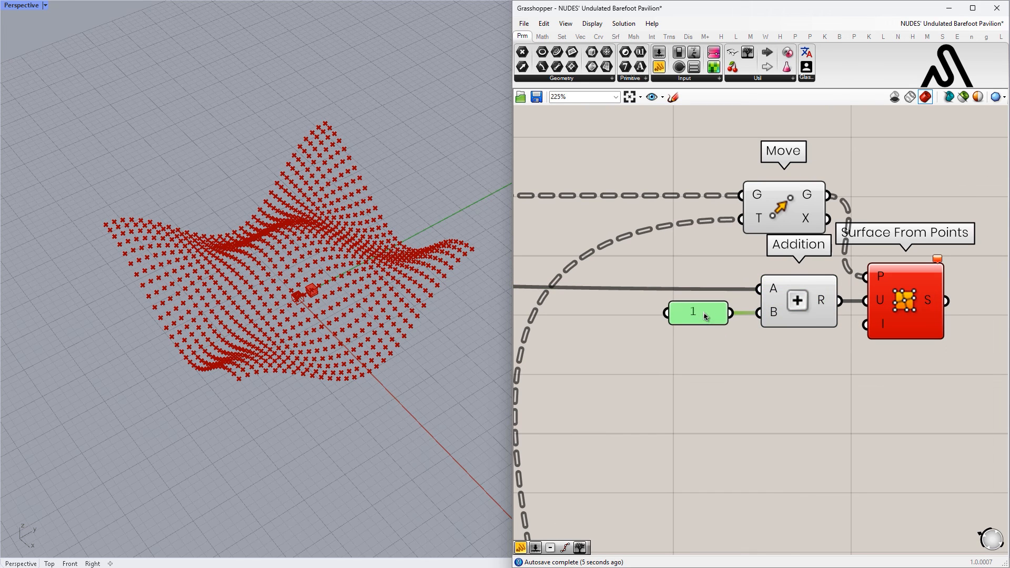
# Hide the wire into Addition's A input and flatten the points input of Surface From Points.
pyautogui.rightClick(773, 290)
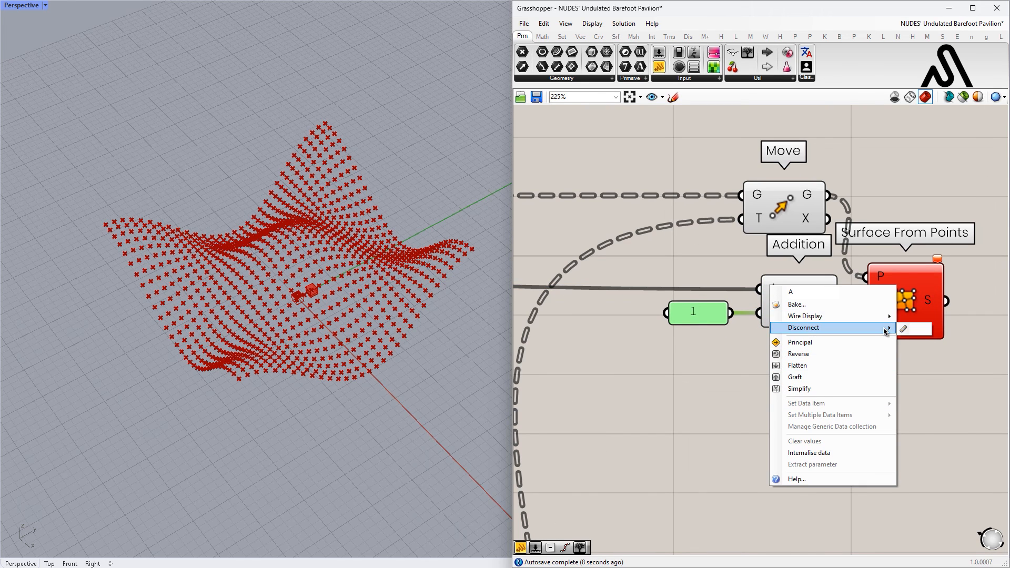
pyautogui.click(925, 340)
pyautogui.scroll(2, 925, 388)
pyautogui.rightClick(779, 292)
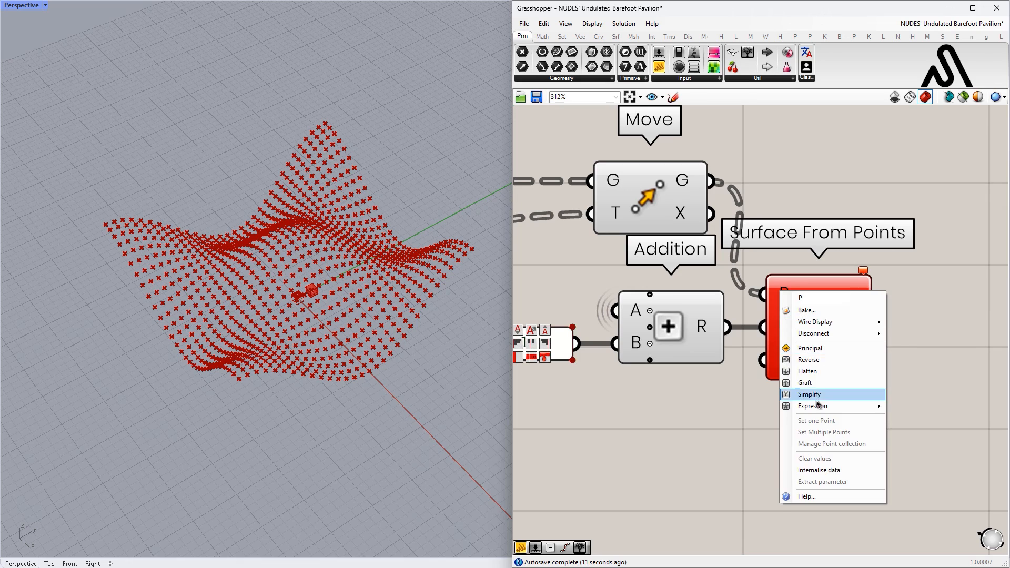
pyautogui.click(817, 375)
pyautogui.scroll(-4, 777, 400)
# Shift the panel, Addition and Surface From Points down to leave more space beneath the last Move.
pyautogui.moveTo(861, 395); pyautogui.dragTo(630, 288)
pyautogui.moveTo(723, 308); pyautogui.dragTo(723, 344)
pyautogui.click(771, 397)
pyautogui.click(835, 345)
pyautogui.click(810, 408)
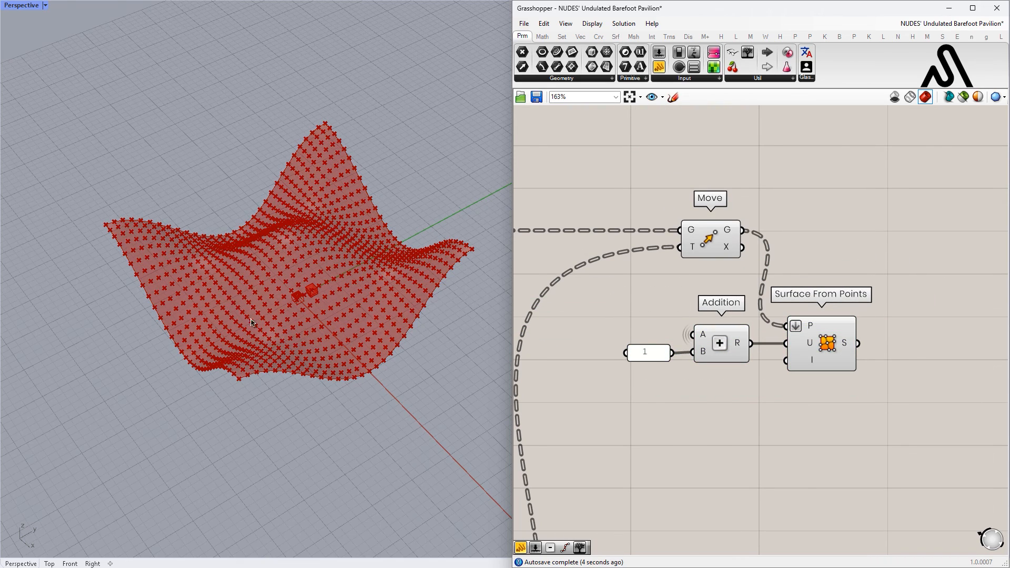
# Hide the previews of the last Move and the Addition so only the undulated surface is displayed.
pyautogui.moveTo(268, 332); pyautogui.dragTo(280, 277, button='right')
pyautogui.moveTo(747, 422); pyautogui.dragTo(613, 186)
pyautogui.middleClick(614, 186)
pyautogui.click(645, 152)
pyautogui.click(856, 129)
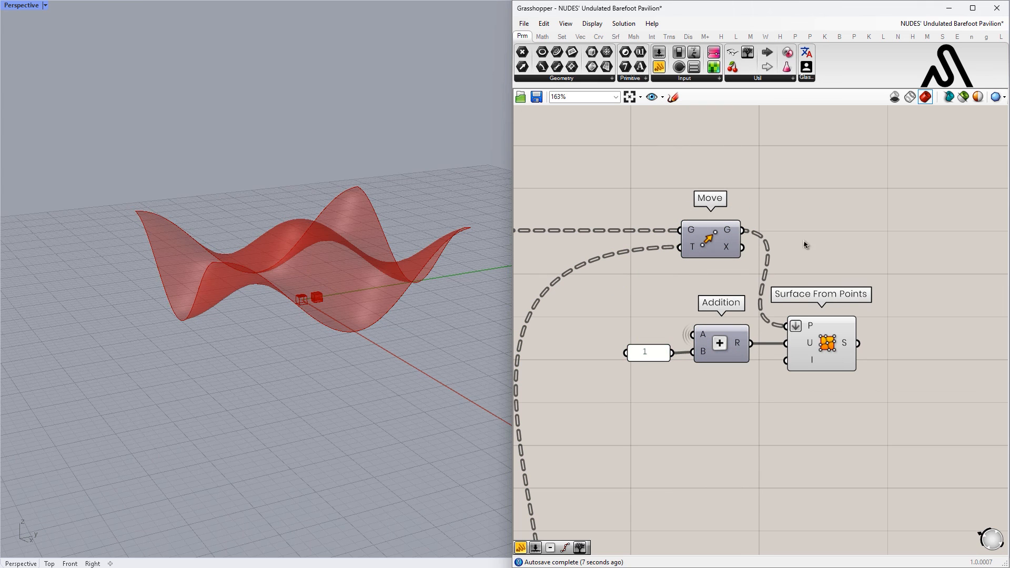
# Add a Curve parameter above Divide Surface and connect the Plane Surface output to it.
pyautogui.scroll(-5, 652, 356)
pyautogui.moveTo(653, 356); pyautogui.dragTo(932, 353, button='right')
pyautogui.moveTo(518, 279); pyautogui.dragTo(747, 290, button='right')
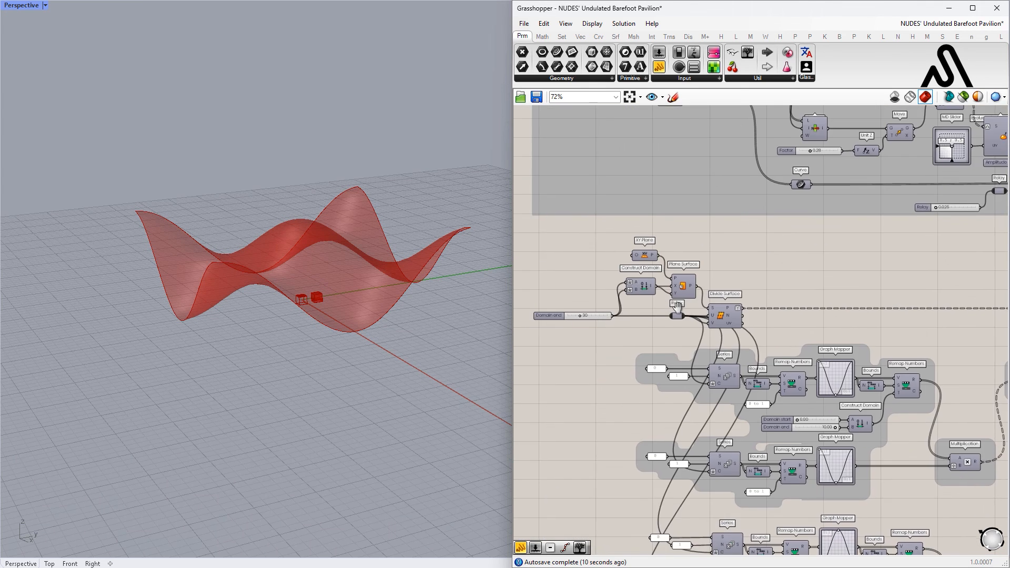
pyautogui.scroll(4, 751, 290)
pyautogui.write('cur')
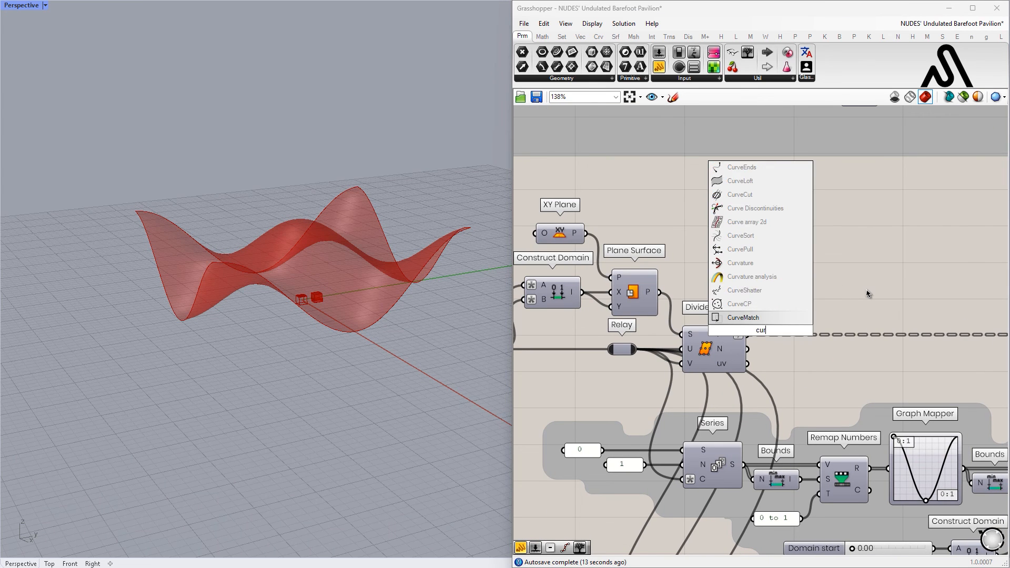
pyautogui.click(768, 304)
pyautogui.moveTo(765, 329); pyautogui.dragTo(722, 221)
pyautogui.moveTo(302, 290); pyautogui.dragTo(309, 345, button='right')
pyautogui.moveTo(846, 207); pyautogui.dragTo(753, 212, button='right')
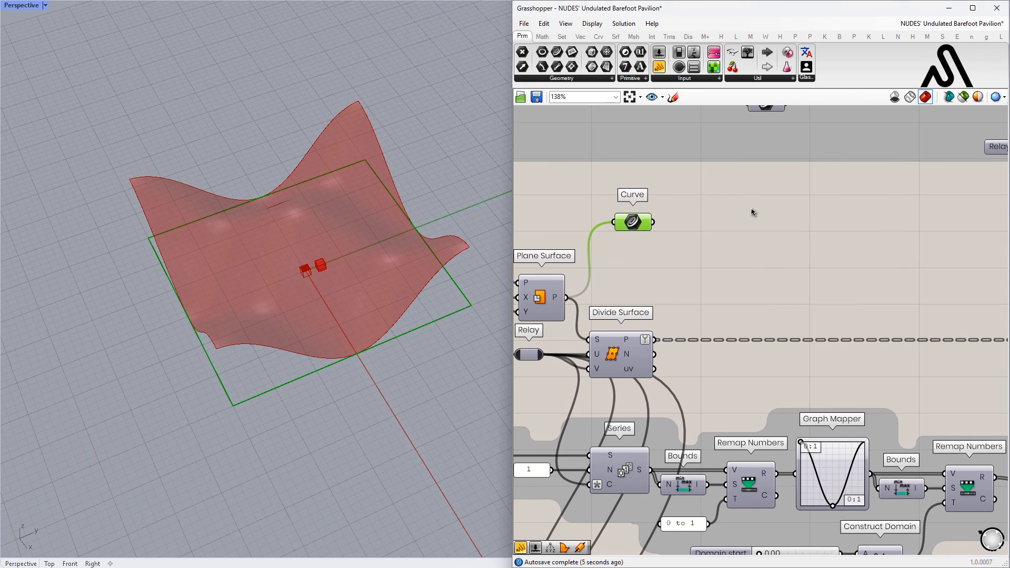
# Add a Scale component level with the Curve parameter and connect the curve to its geometry input.
pyautogui.doubleClick(751, 207)
pyautogui.write('scale')
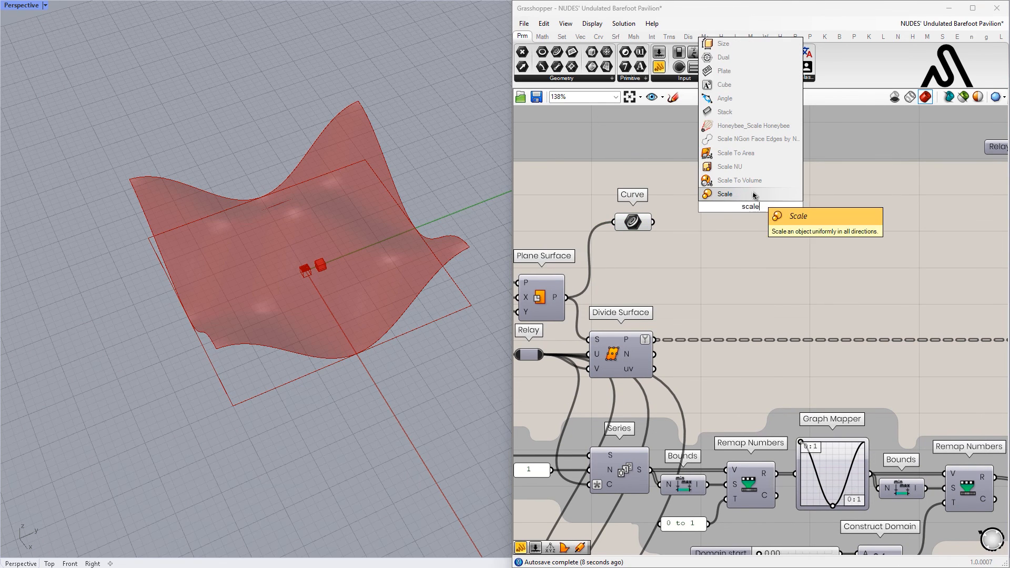
pyautogui.click(754, 194)
pyautogui.moveTo(759, 220); pyautogui.dragTo(883, 228)
pyautogui.click(949, 257)
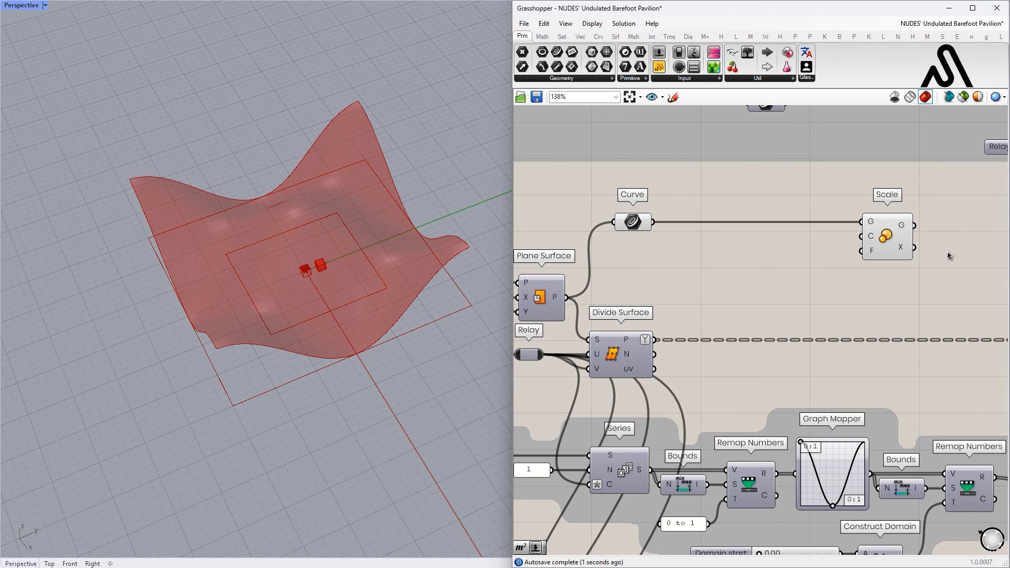
# Add an Area component beside Curve, feed it the curve, and connect its centroid to Scale's center input.
pyautogui.moveTo(793, 230); pyautogui.dragTo(748, 258, button='right')
pyautogui.doubleClick(709, 269)
pyautogui.write('area')
pyautogui.press('Return')
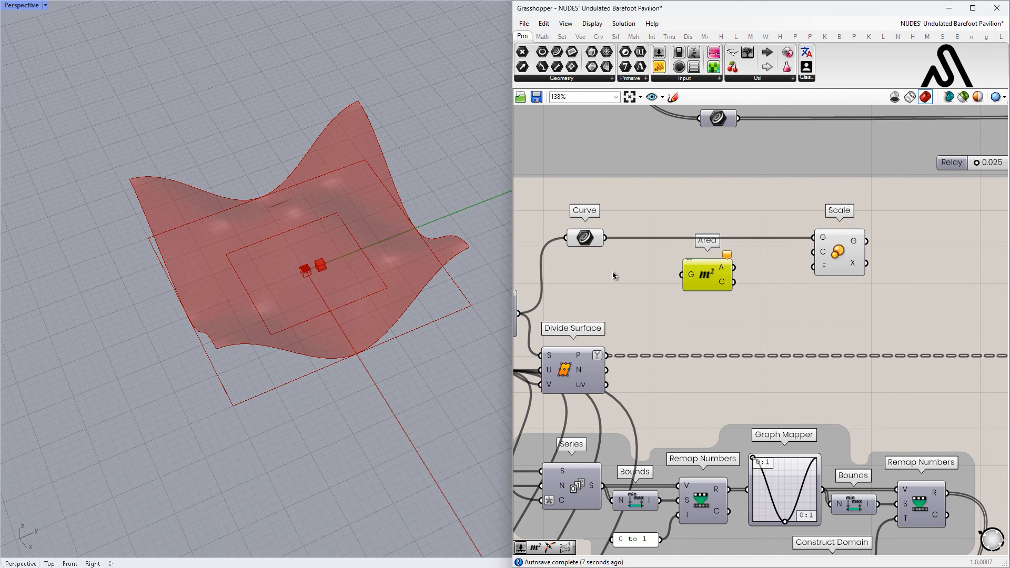
pyautogui.moveTo(616, 274); pyautogui.dragTo(699, 257, button='right')
pyautogui.moveTo(780, 297); pyautogui.dragTo(729, 309)
pyautogui.click(818, 315)
pyautogui.moveTo(819, 315); pyautogui.dragTo(682, 287, button='right')
pyautogui.moveTo(620, 292); pyautogui.dragTo(622, 265)
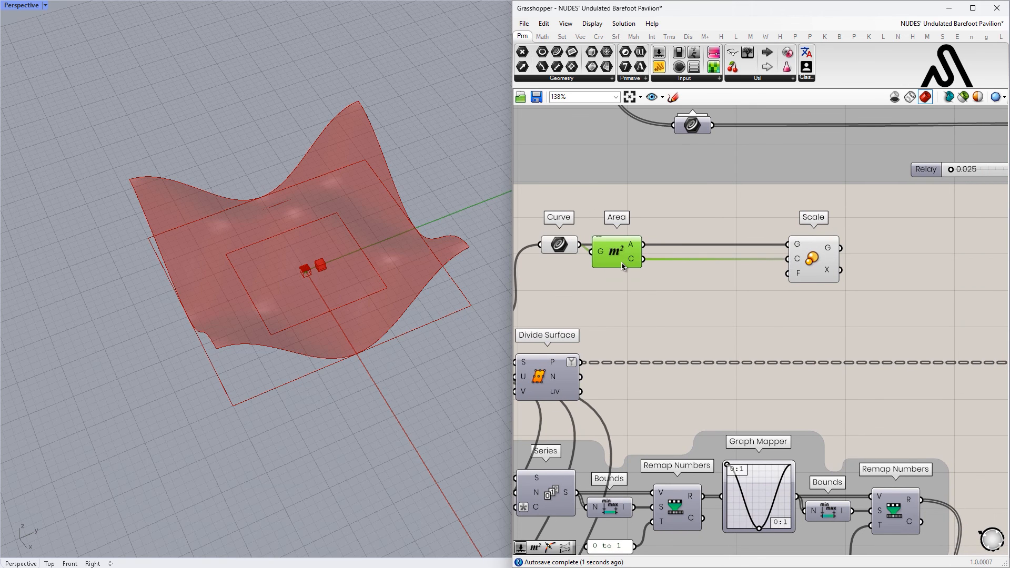
# Create a number slider at 1.00 and connect it to Scale's factor input.
pyautogui.doubleClick(708, 275)
pyautogui.write('1.00')
pyautogui.press('Return')
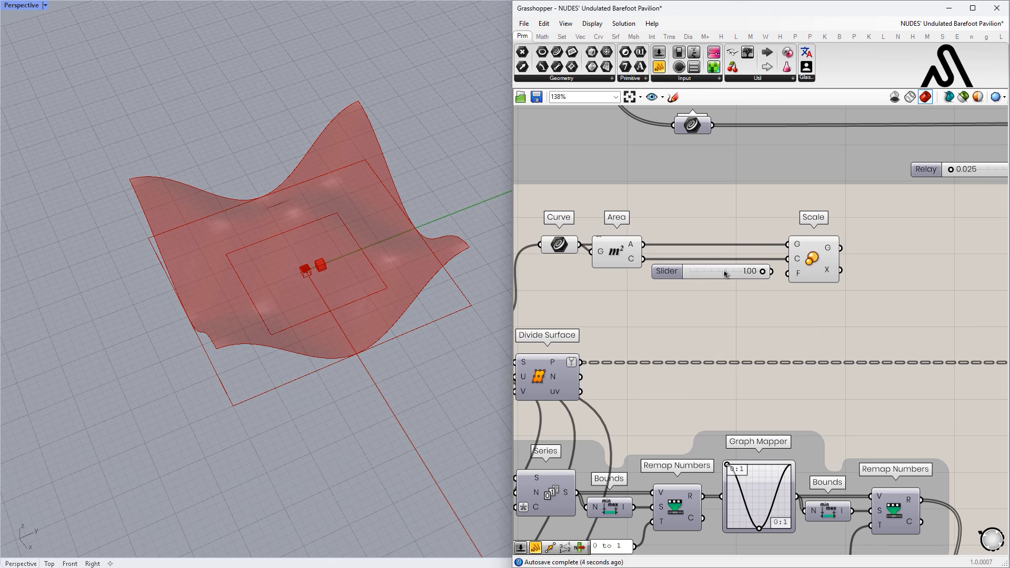
pyautogui.moveTo(700, 290); pyautogui.dragTo(723, 278)
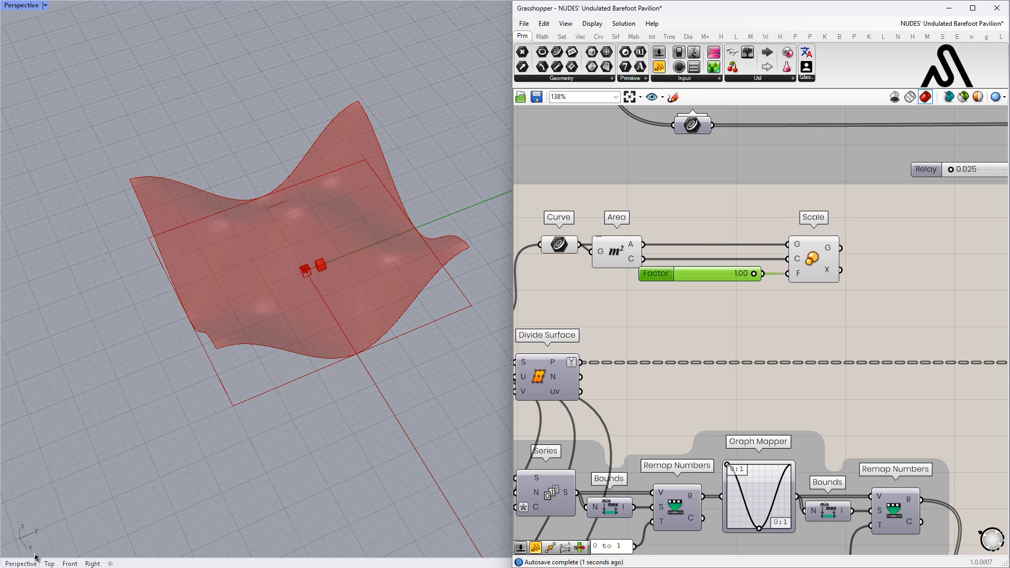
# Switch the viewport to the Top view and set the Factor slider to 0.67.
pyautogui.click(49, 564)
pyautogui.click(809, 241)
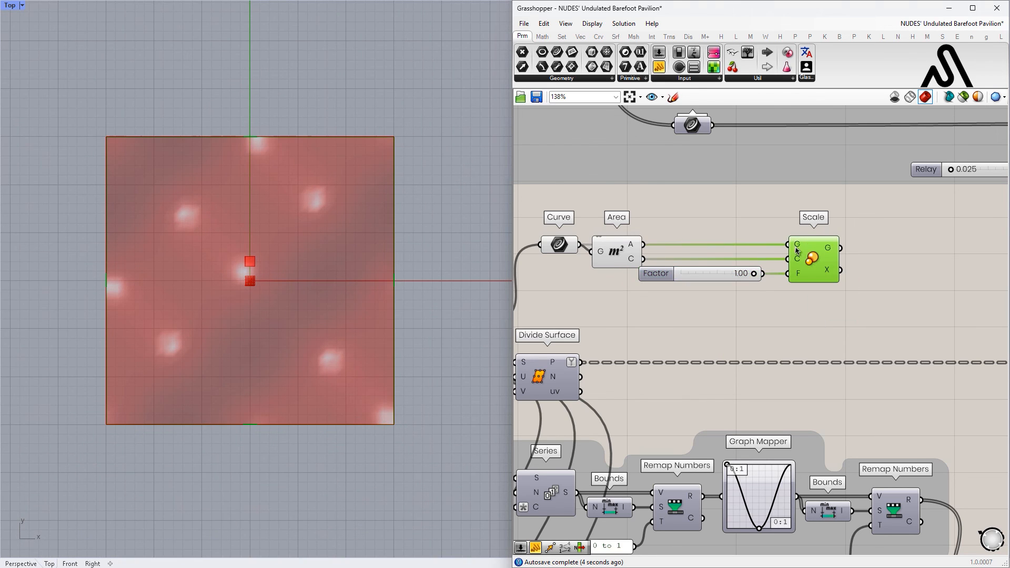
pyautogui.scroll(4, 766, 275)
pyautogui.moveTo(766, 276); pyautogui.dragTo(708, 279)
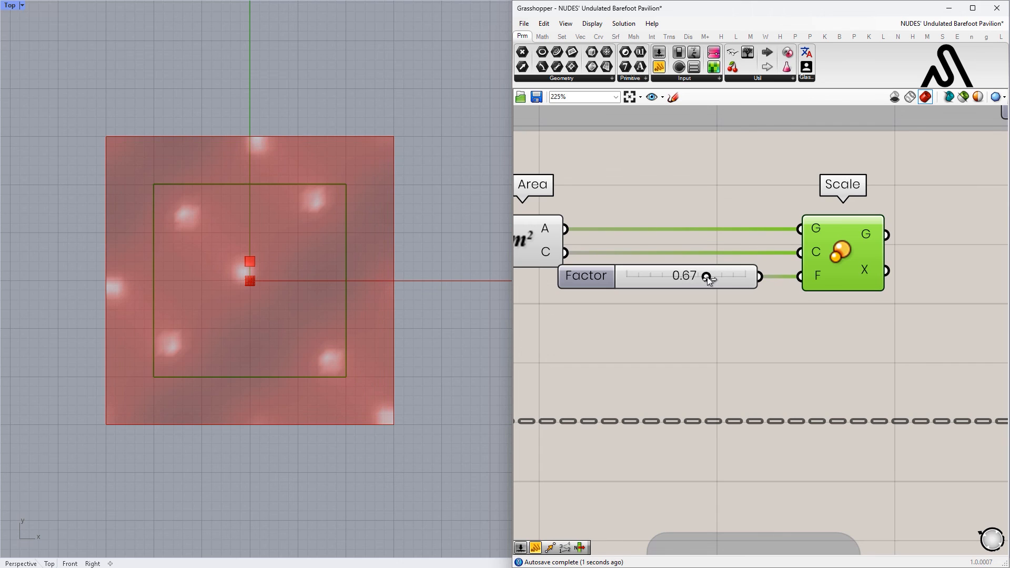
# Shift the Scale component and its Factor slider further along the canvas towards the Move components.
pyautogui.scroll(-7, 688, 308)
pyautogui.click(735, 307)
pyautogui.moveTo(735, 306); pyautogui.dragTo(684, 302, button='right')
pyautogui.scroll(-1, 684, 305)
pyautogui.moveTo(686, 320); pyautogui.dragTo(737, 277)
pyautogui.click(810, 283)
# Add a curve Project component, connect Scale's geometry output to its curve input, and place it above Surface From Points.
pyautogui.scroll(3, 871, 286)
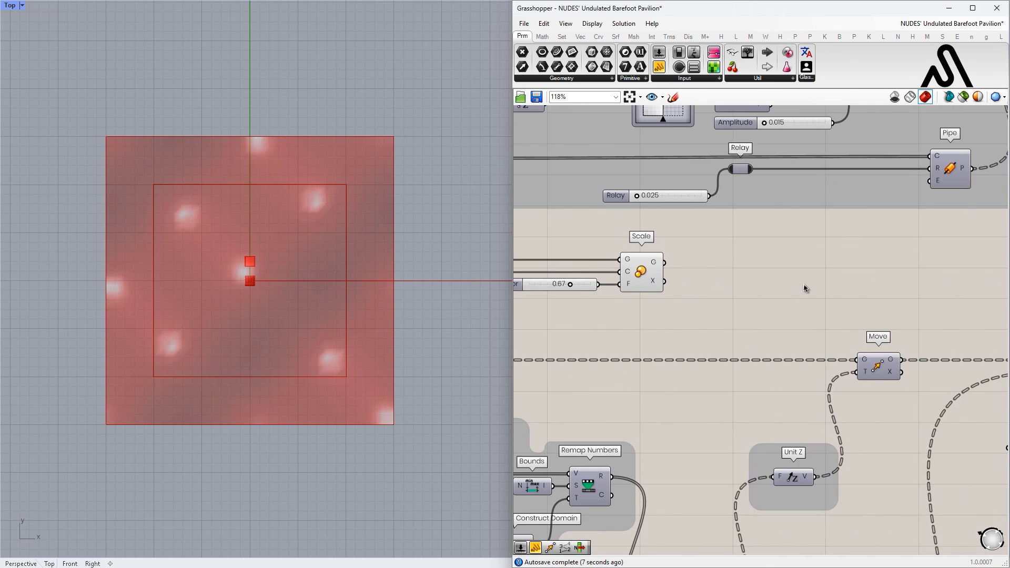
pyautogui.doubleClick(806, 284)
pyautogui.write('porj')
pyautogui.press('BackSpace')
pyautogui.press('BackSpace')
pyautogui.press('BackSpace')
pyautogui.press('BackSpace')
pyautogui.write('pr')
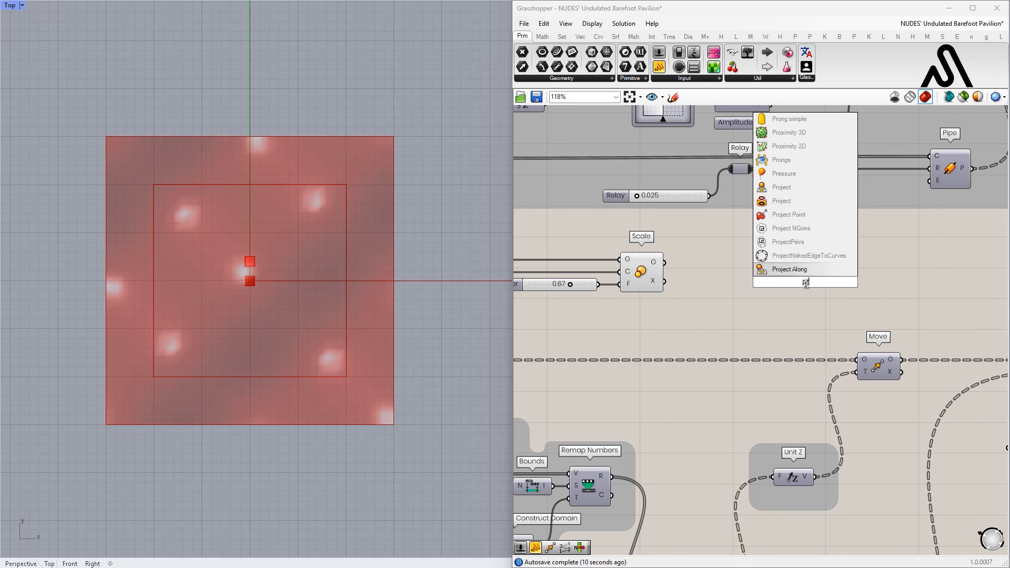
pyautogui.write('oject')
pyautogui.press('Return')
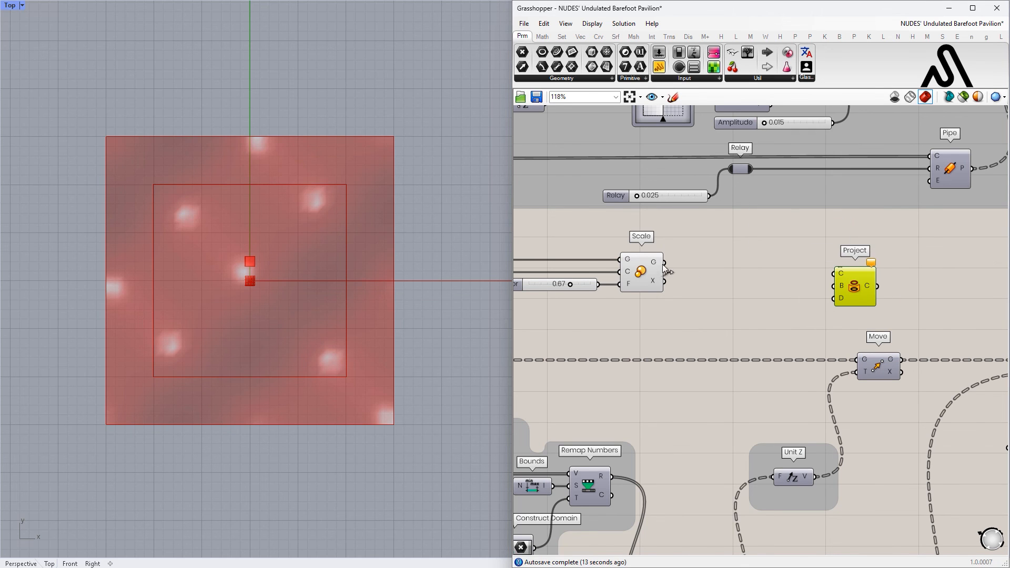
pyautogui.moveTo(827, 286); pyautogui.dragTo(832, 274)
pyautogui.scroll(-3, 825, 273)
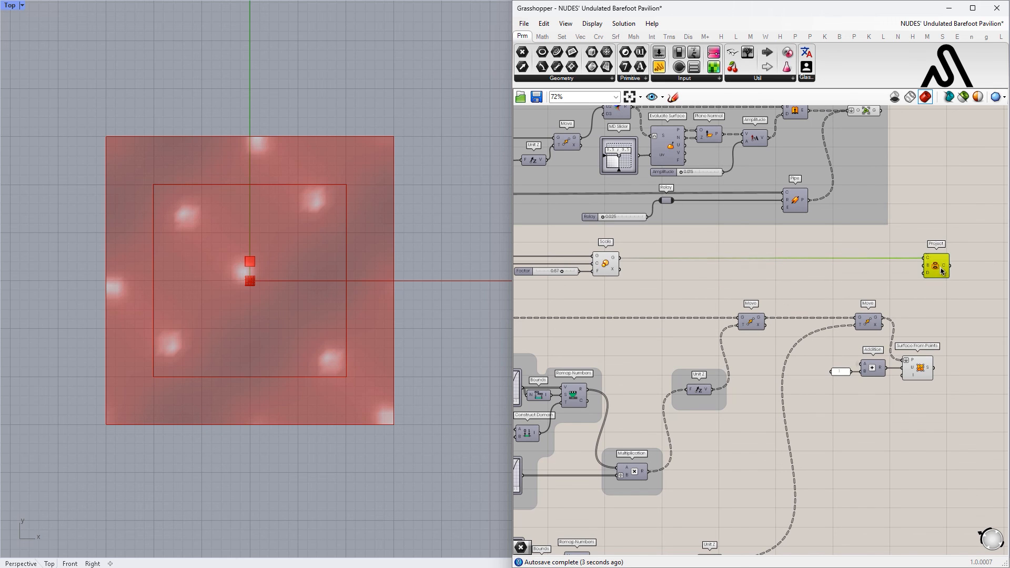
# Connect the Surface From Points output to Project's brep input and inspect the projected outline in the Perspective view.
pyautogui.scroll(2, 802, 249)
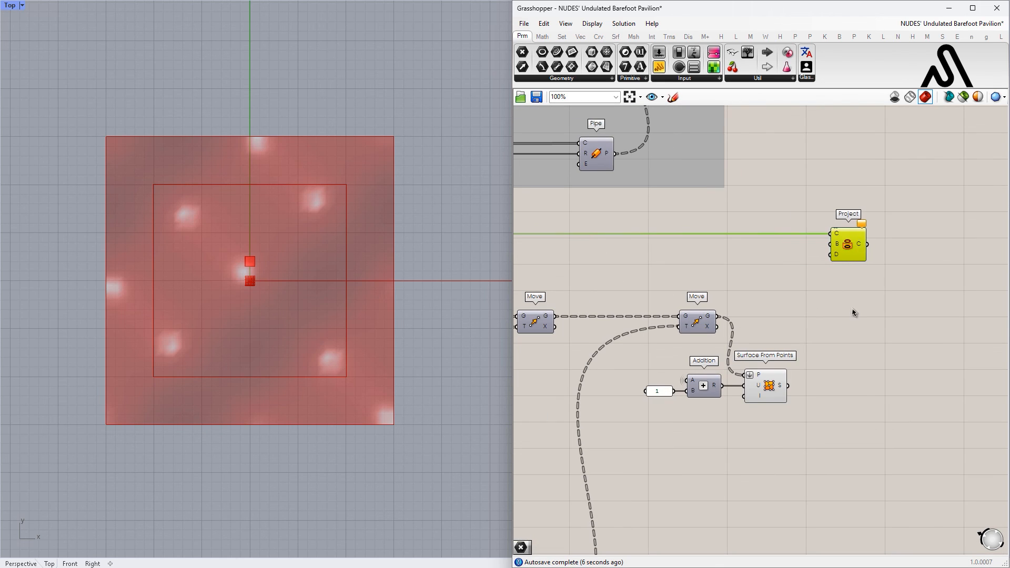
pyautogui.moveTo(837, 249); pyautogui.dragTo(832, 245)
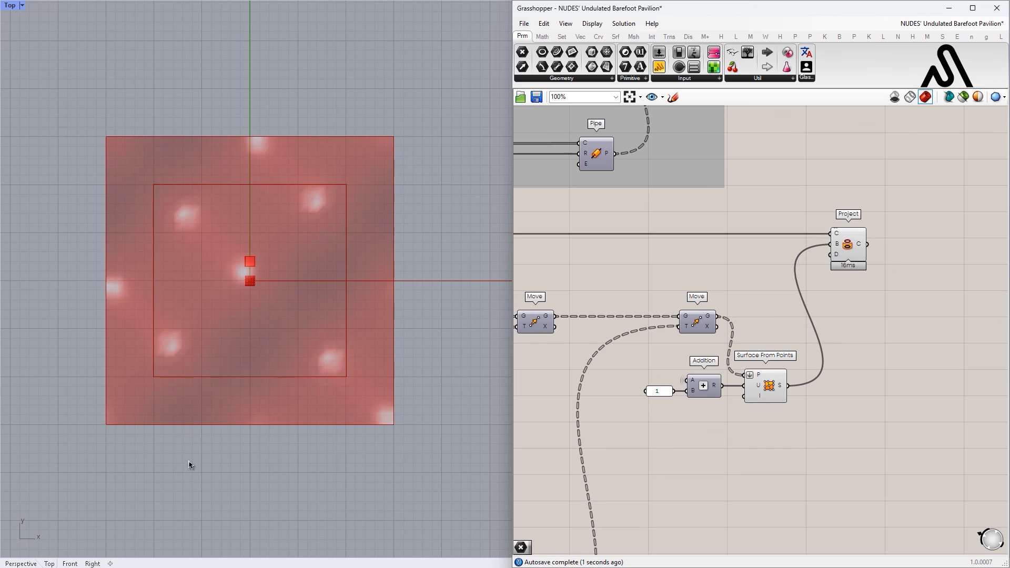
pyautogui.click(22, 566)
pyautogui.scroll(4, 339, 271)
pyautogui.moveTo(345, 280); pyautogui.dragTo(379, 384, button='right')
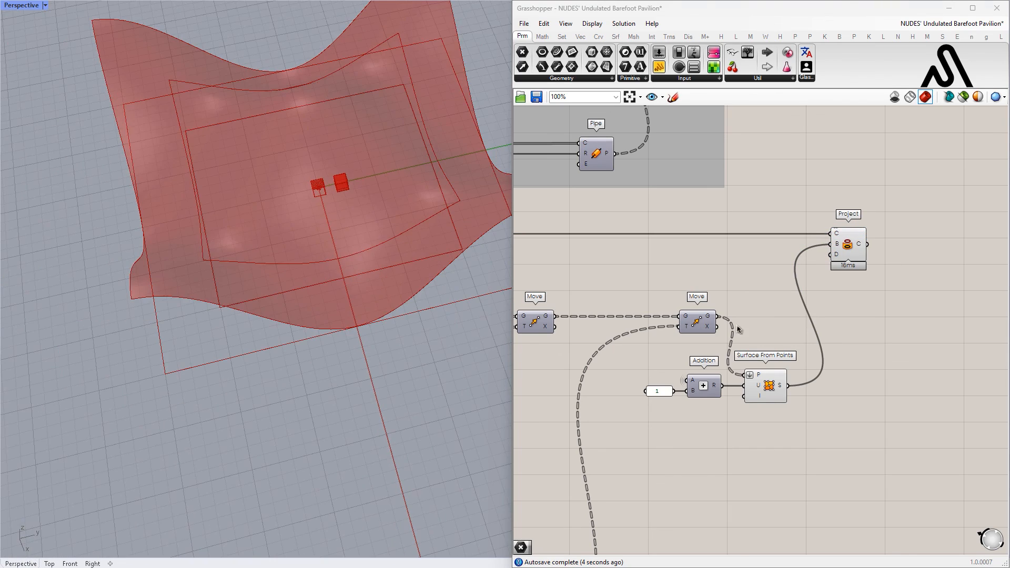
# Turn off the preview of the Surface From Points component, leaving the projected outline displayed.
pyautogui.moveTo(693, 379); pyautogui.dragTo(689, 375)
pyautogui.middleClick(649, 361)
pyautogui.click(676, 335)
pyautogui.click(735, 282)
pyautogui.moveTo(289, 296); pyautogui.dragTo(298, 226, button='right')
# Hide the preview of the Scale component, its Factor slider and its input components.
pyautogui.scroll(-6, 657, 268)
pyautogui.moveTo(657, 267); pyautogui.dragTo(946, 292, button='right')
pyautogui.scroll(1, 946, 293)
pyautogui.moveTo(838, 301); pyautogui.dragTo(679, 259)
pyautogui.middleClick(712, 275)
pyautogui.click(741, 248)
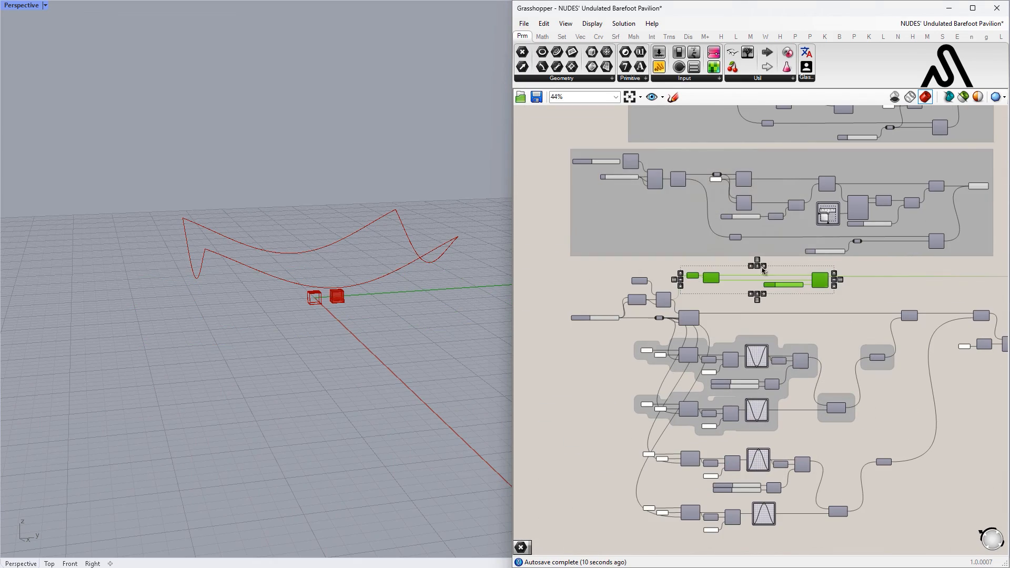
# Turn on the preview of the final Move component to display the undulated point grid.
pyautogui.click(874, 405)
pyautogui.moveTo(875, 407); pyautogui.dragTo(799, 316, button='right')
pyautogui.scroll(7, 922, 235)
pyautogui.moveTo(922, 236); pyautogui.dragTo(762, 331, button='right')
pyautogui.moveTo(741, 244); pyautogui.dragTo(698, 283)
pyautogui.middleClick(707, 286)
pyautogui.click(733, 261)
pyautogui.click(639, 245)
# Switch to the Top view, select the Project component and compare its outline with the point grid.
pyautogui.moveTo(200, 268); pyautogui.dragTo(211, 411, button='right')
pyautogui.scroll(8, 381, 119)
pyautogui.click(48, 566)
pyautogui.scroll(8, 368, 334)
pyautogui.moveTo(368, 334); pyautogui.dragTo(469, 323, button='right')
pyautogui.scroll(-3, 807, 271)
pyautogui.moveTo(807, 270); pyautogui.dragTo(576, 348, button='right')
pyautogui.scroll(3, 576, 347)
pyautogui.moveTo(725, 253); pyautogui.dragTo(632, 207)
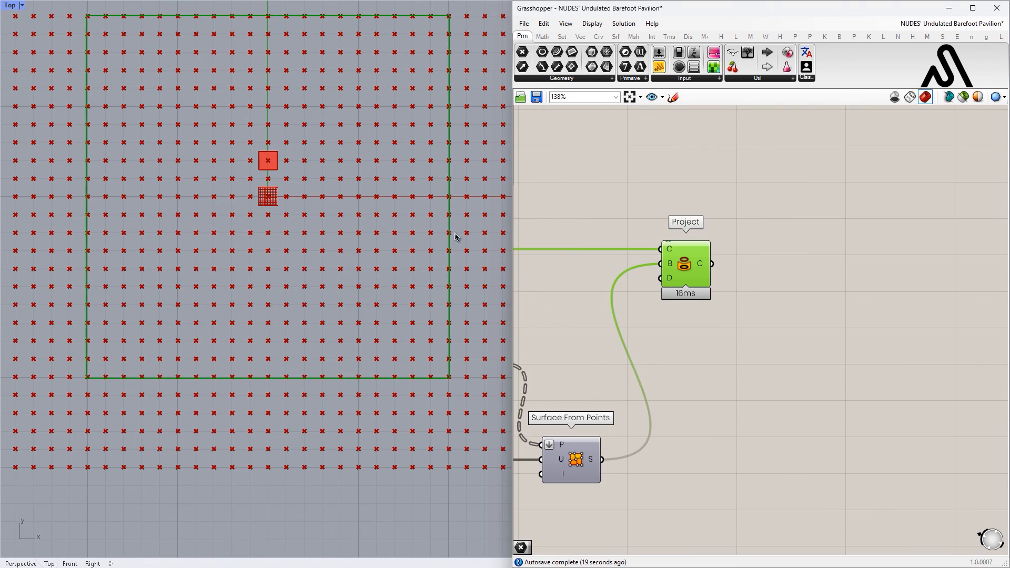
pyautogui.scroll(-3, 318, 289)
pyautogui.scroll(5, 436, 347)
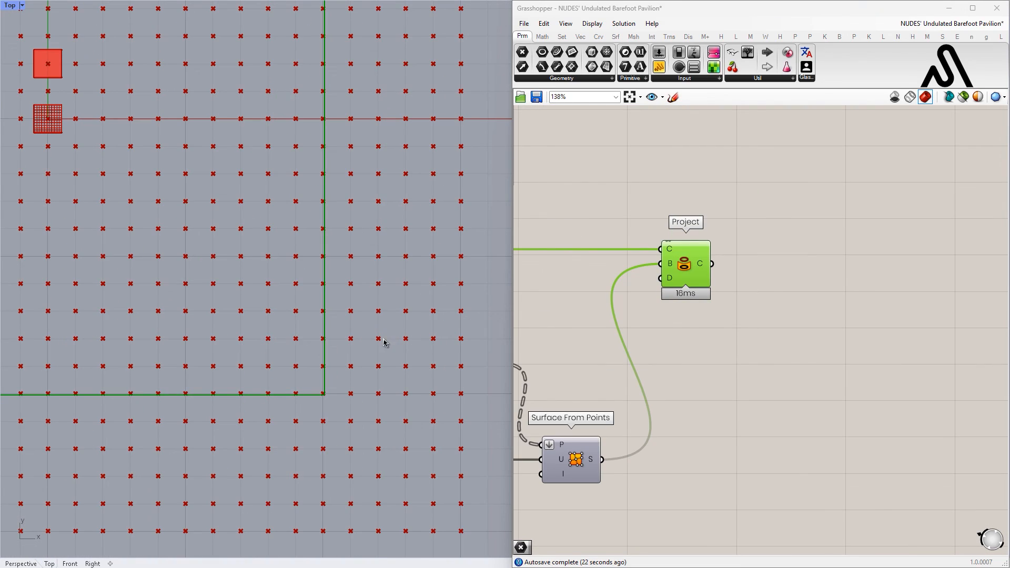
# Set the Scale component's Factor slider to 0.70, check the outline against the points and return to the Perspective view.
pyautogui.scroll(-3, 672, 324)
pyautogui.moveTo(678, 324); pyautogui.dragTo(997, 319, button='right')
pyautogui.scroll(7, 671, 303)
pyautogui.moveTo(692, 303); pyautogui.dragTo(696, 306)
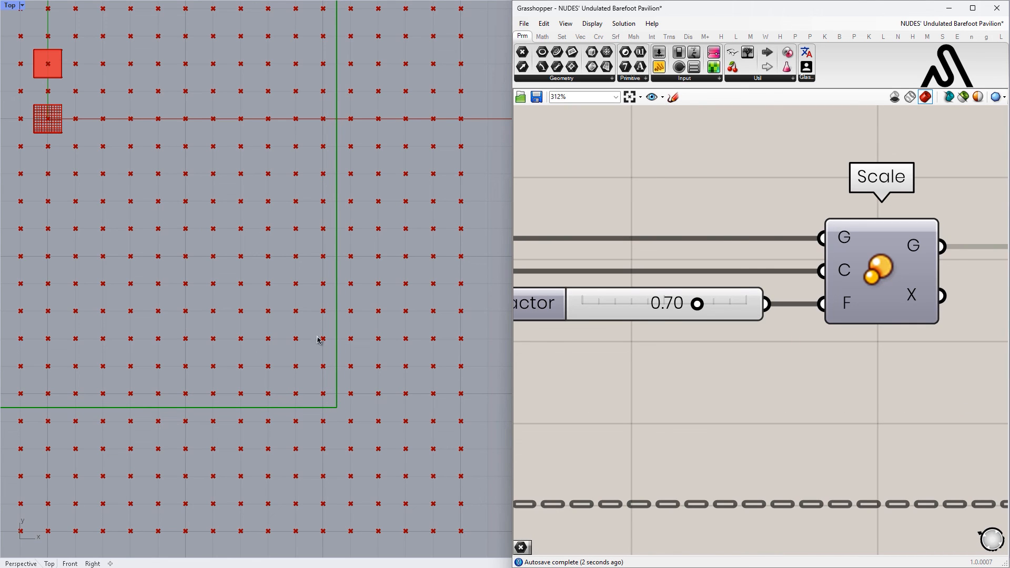
pyautogui.scroll(-5, 360, 373)
pyautogui.scroll(4, 328, 306)
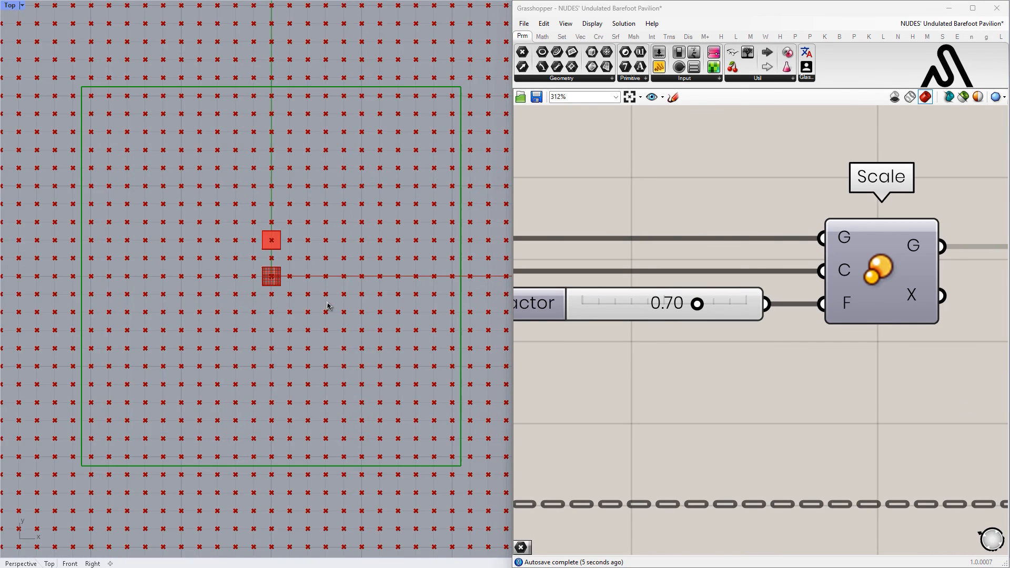
pyautogui.click(21, 563)
pyautogui.moveTo(315, 294); pyautogui.dragTo(343, 315, button='right')
# Shift Project further away from Surface From Points and add a Point In Curve component beside it.
pyautogui.scroll(-6, 736, 276)
pyautogui.moveTo(989, 282); pyautogui.dragTo(668, 293, button='right')
pyautogui.scroll(2, 667, 293)
pyautogui.moveTo(714, 288); pyautogui.dragTo(781, 285)
pyautogui.moveTo(780, 285); pyautogui.dragTo(706, 284, button='right')
pyautogui.scroll(3, 706, 284)
pyautogui.doubleClick(705, 287)
pyautogui.write('pol')
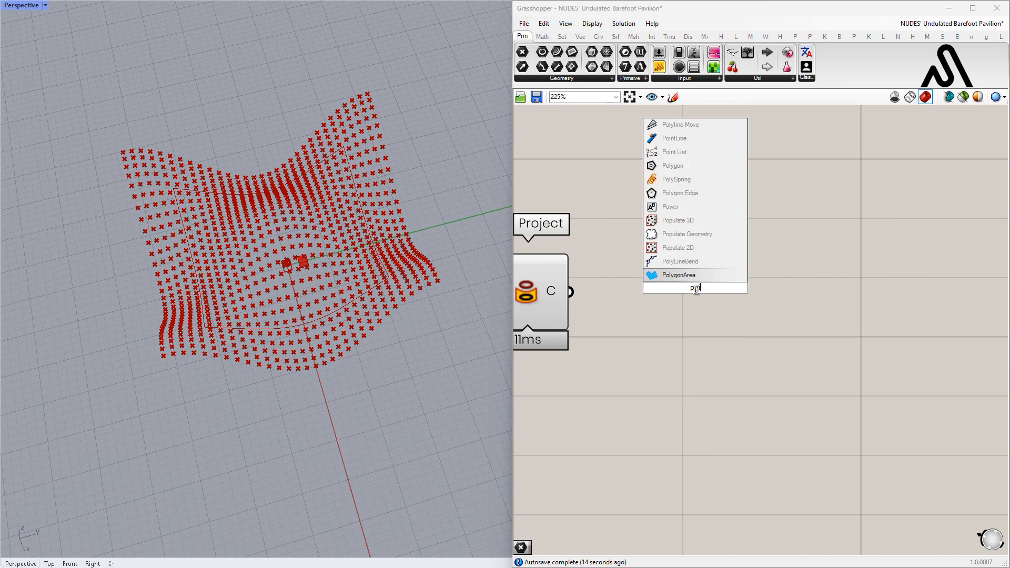
pyautogui.write('nt in curves')
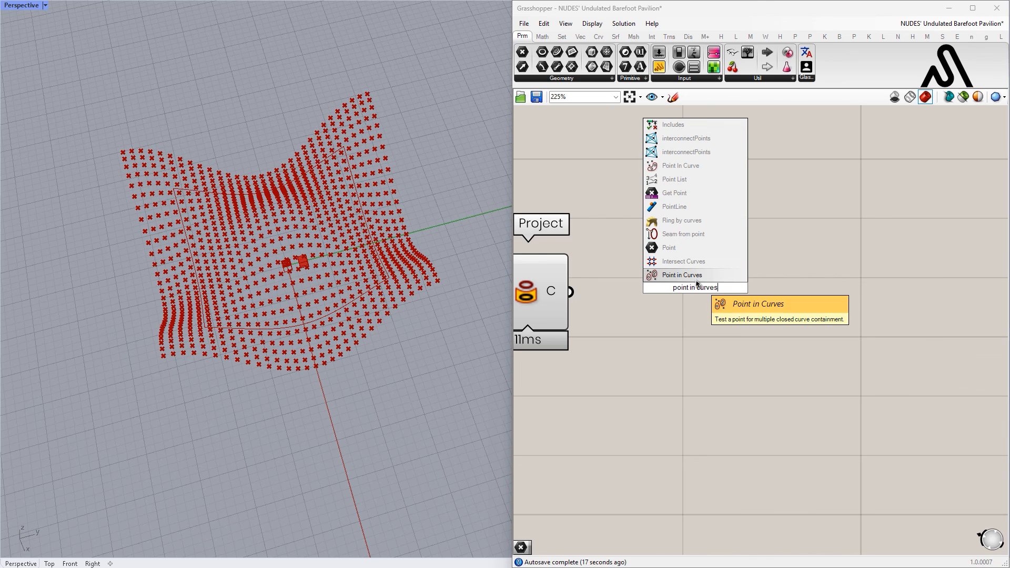
pyautogui.press('BackSpace')
pyautogui.click(717, 278)
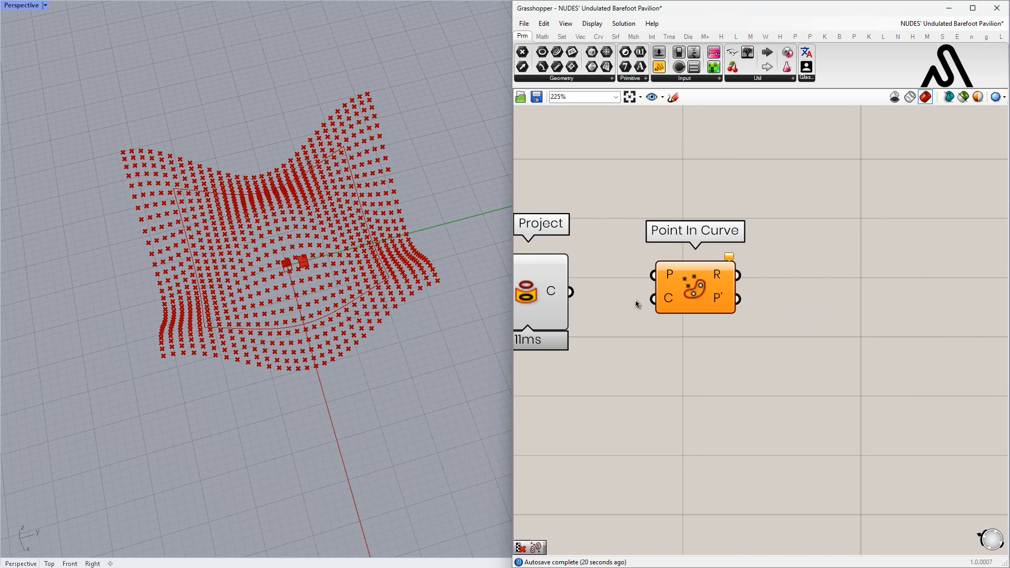
# Move Point In Curve below and beyond Project, and connect the final Move's geometry output to its P input.
pyautogui.scroll(-2, 605, 300)
pyautogui.moveTo(609, 298); pyautogui.dragTo(754, 290, button='right')
pyautogui.scroll(1, 782, 289)
pyautogui.moveTo(810, 301); pyautogui.dragTo(816, 338)
pyautogui.scroll(-3, 803, 287)
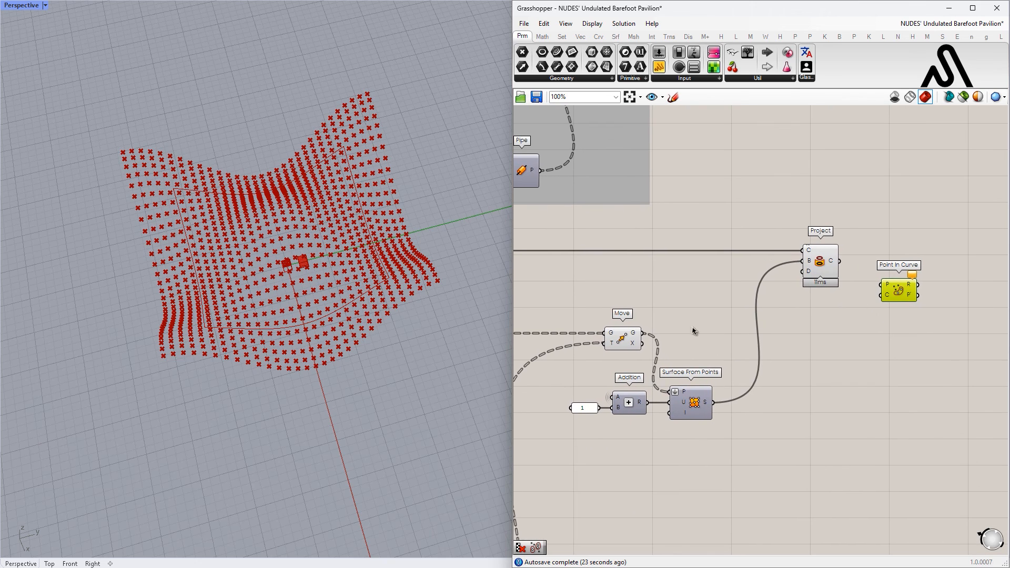
pyautogui.moveTo(872, 293); pyautogui.dragTo(873, 293)
pyautogui.moveTo(902, 289); pyautogui.dragTo(912, 339)
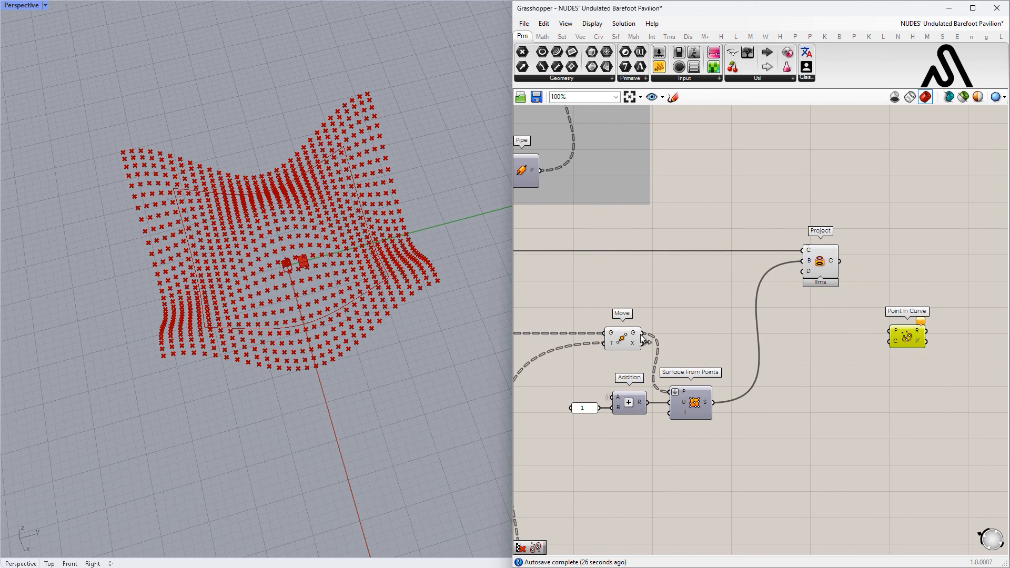
pyautogui.rightClick(863, 327)
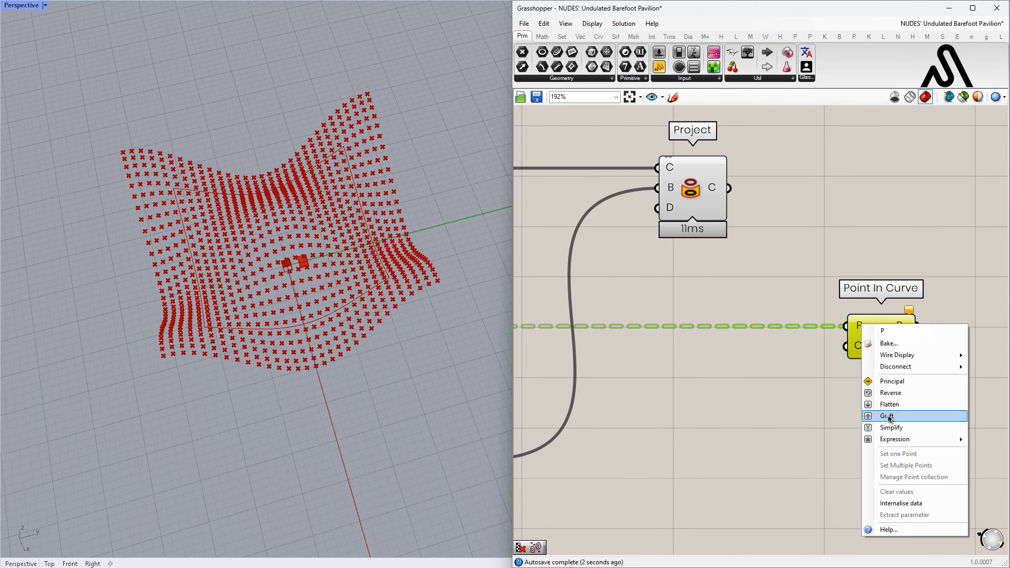
# Insert a Flatten Tree component between the final Move's geometry output and Point In Curve's P input.
pyautogui.scroll(-4, 776, 363)
pyautogui.moveTo(737, 364); pyautogui.dragTo(851, 347, button='right')
pyautogui.scroll(3, 805, 334)
pyautogui.moveTo(532, 211); pyautogui.dragTo(746, 332, button='right')
pyautogui.scroll(-12, 797, 333)
pyautogui.scroll(12, 762, 348)
pyautogui.doubleClick(754, 345)
pyautogui.write('flatten')
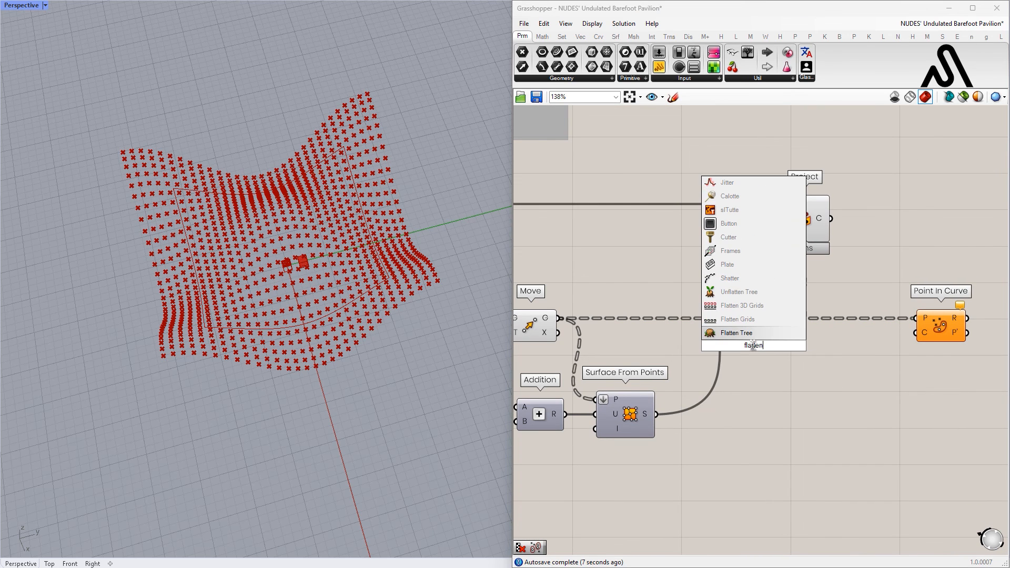
pyautogui.press('Return')
pyautogui.moveTo(736, 345); pyautogui.dragTo(662, 328)
pyautogui.moveTo(941, 324); pyautogui.dragTo(935, 330)
pyautogui.moveTo(666, 325); pyautogui.dragTo(763, 325)
# Connect Project's curve output to Point In Curve's C input and tidy the components' positions.
pyautogui.click(858, 347)
pyautogui.moveTo(882, 344); pyautogui.dragTo(764, 348, button='right')
pyautogui.moveTo(817, 338); pyautogui.dragTo(806, 338)
pyautogui.click(848, 337)
pyautogui.moveTo(838, 331); pyautogui.dragTo(714, 308, button='right')
# Add a Dispatch component and place it above and beyond Point In Curve.
pyautogui.scroll(4, 828, 336)
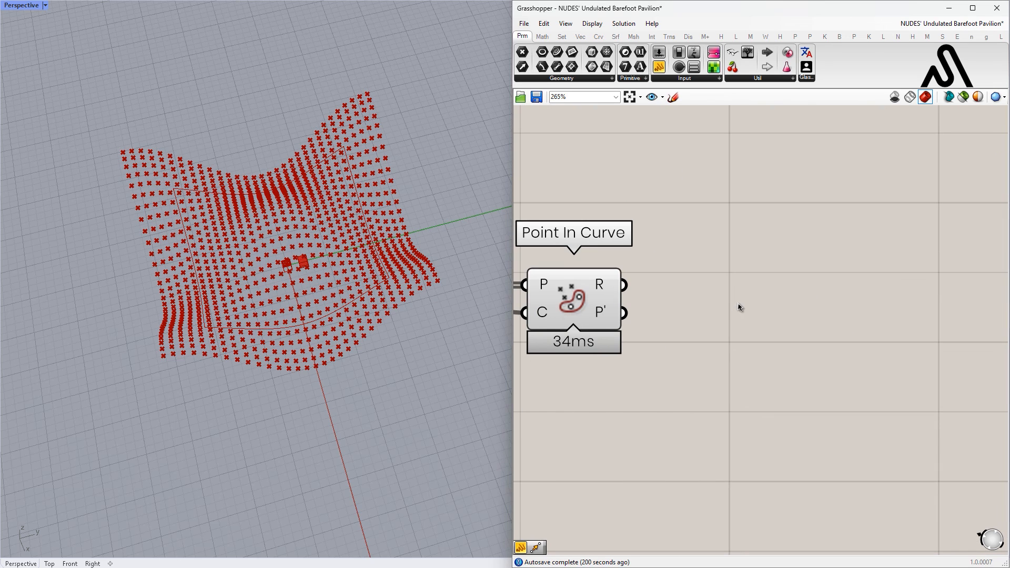
pyautogui.doubleClick(739, 308)
pyautogui.write('dispatch')
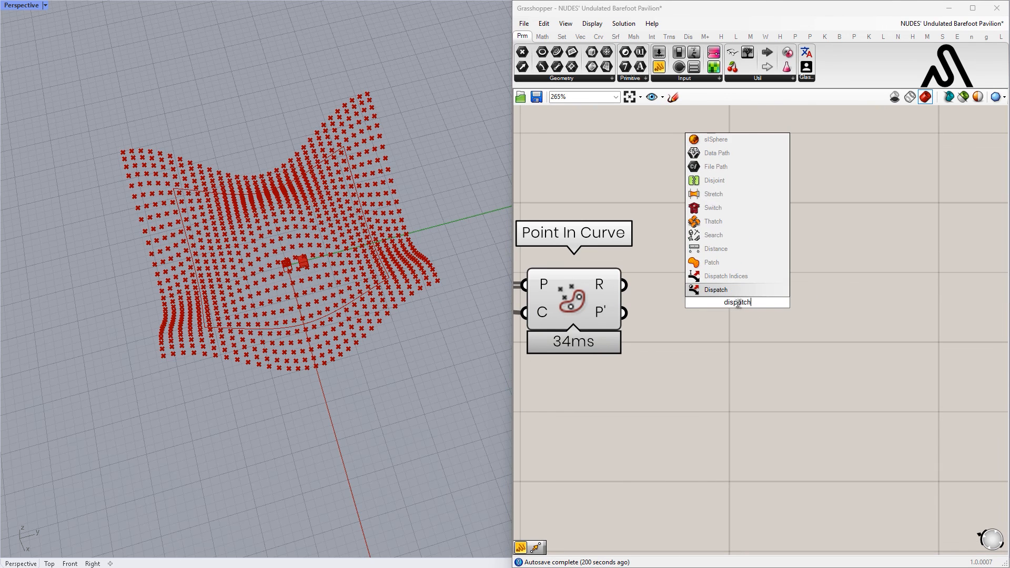
pyautogui.click(740, 291)
pyautogui.scroll(-4, 730, 305)
pyautogui.moveTo(734, 315); pyautogui.dragTo(819, 338, button='right')
pyautogui.moveTo(818, 338); pyautogui.dragTo(815, 281)
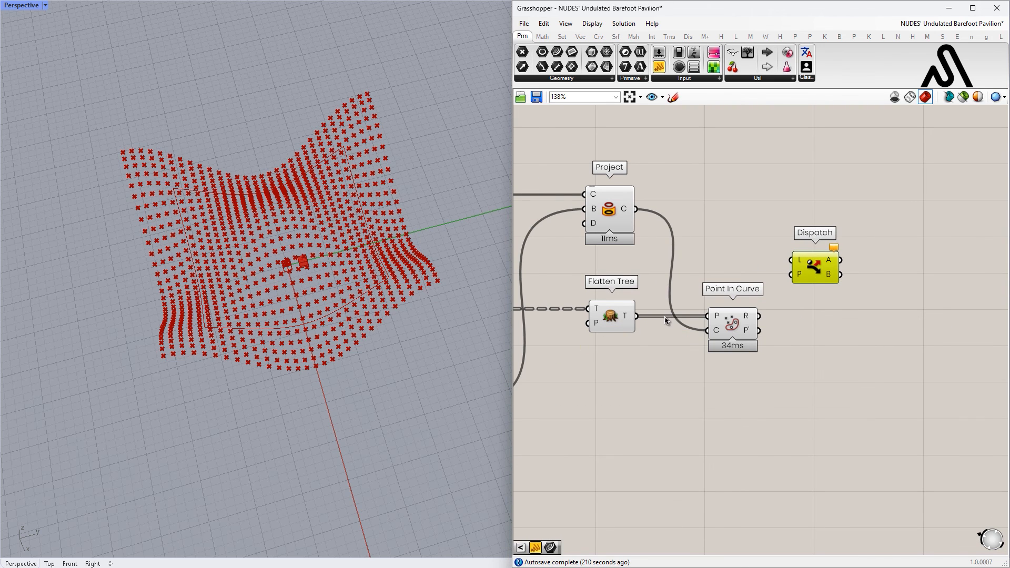
# Connect Flatten Tree to Dispatch's L input through a Relay and Point In Curve's R output to its P input, then align the components.
pyautogui.moveTo(727, 322); pyautogui.dragTo(766, 322)
pyautogui.moveTo(669, 319); pyautogui.dragTo(677, 319)
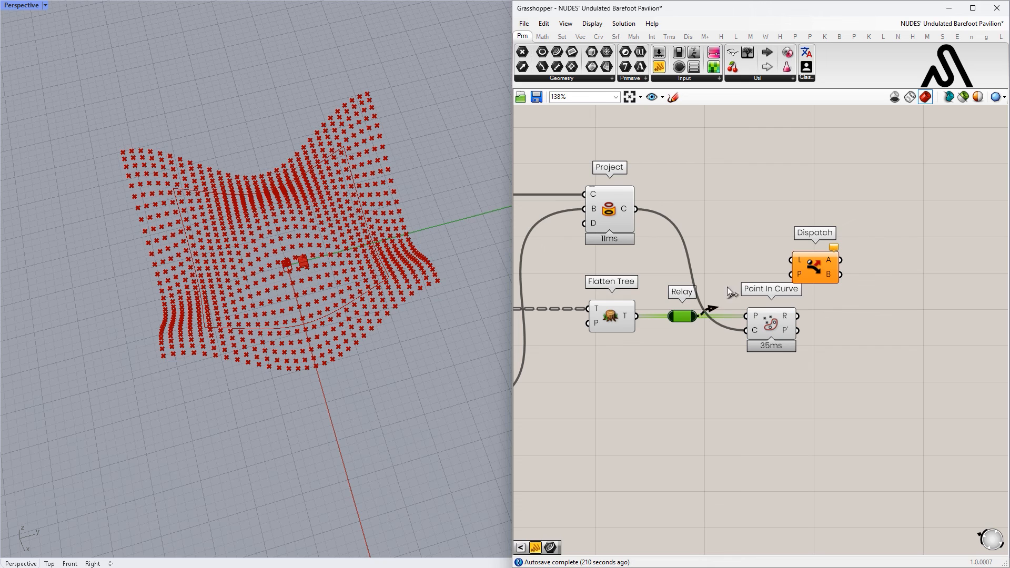
pyautogui.moveTo(815, 267); pyautogui.dragTo(845, 230)
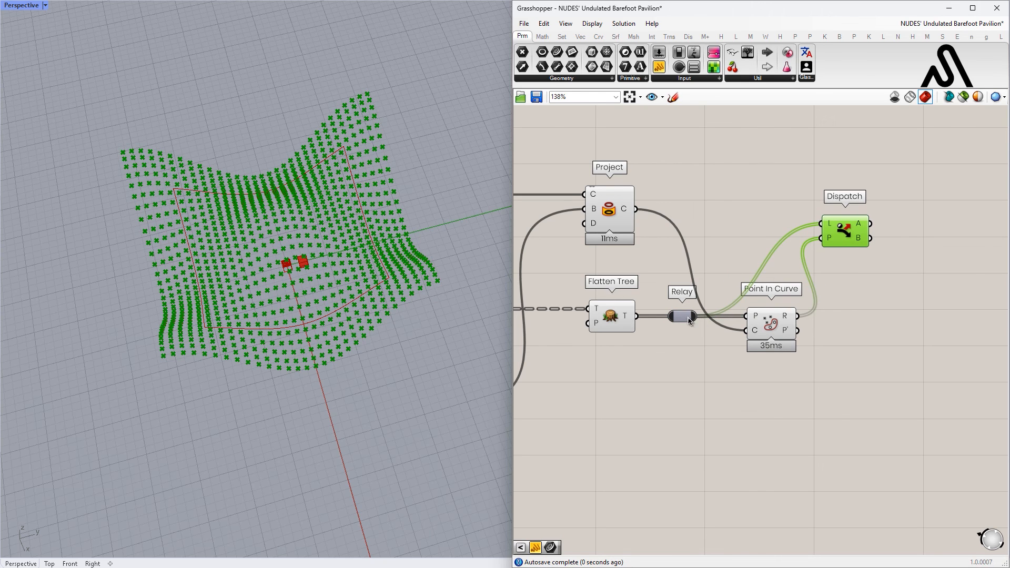
pyautogui.moveTo(689, 321); pyautogui.dragTo(695, 272)
pyautogui.moveTo(847, 233); pyautogui.dragTo(856, 272)
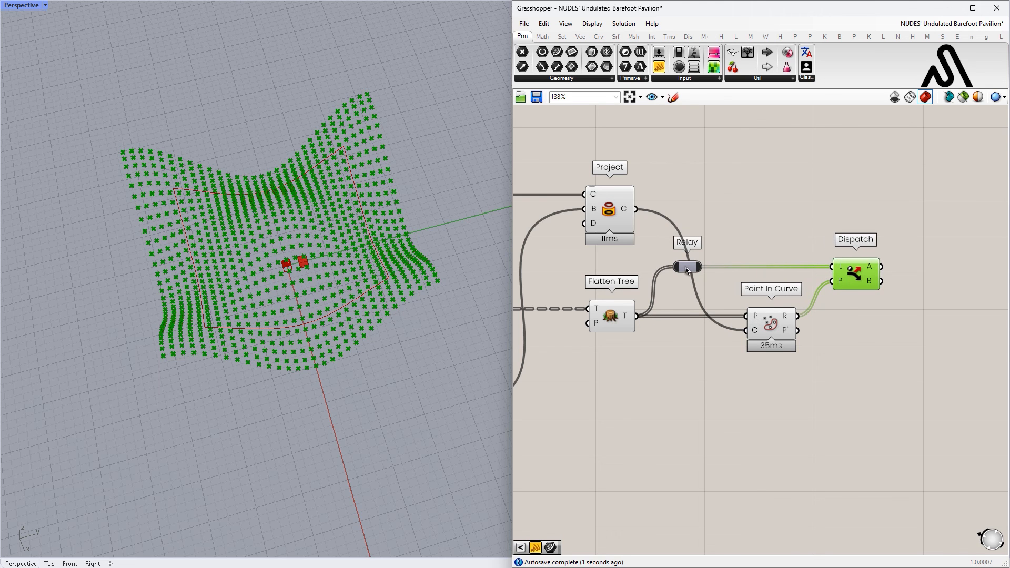
pyautogui.moveTo(859, 299); pyautogui.dragTo(774, 297, button='right')
pyautogui.moveTo(681, 327); pyautogui.dragTo(644, 325)
pyautogui.moveTo(760, 277); pyautogui.dragTo(717, 278)
# Add a Point parameter connected to Dispatch's A output, place it above, and paste a copy of it.
pyautogui.doubleClick(776, 270)
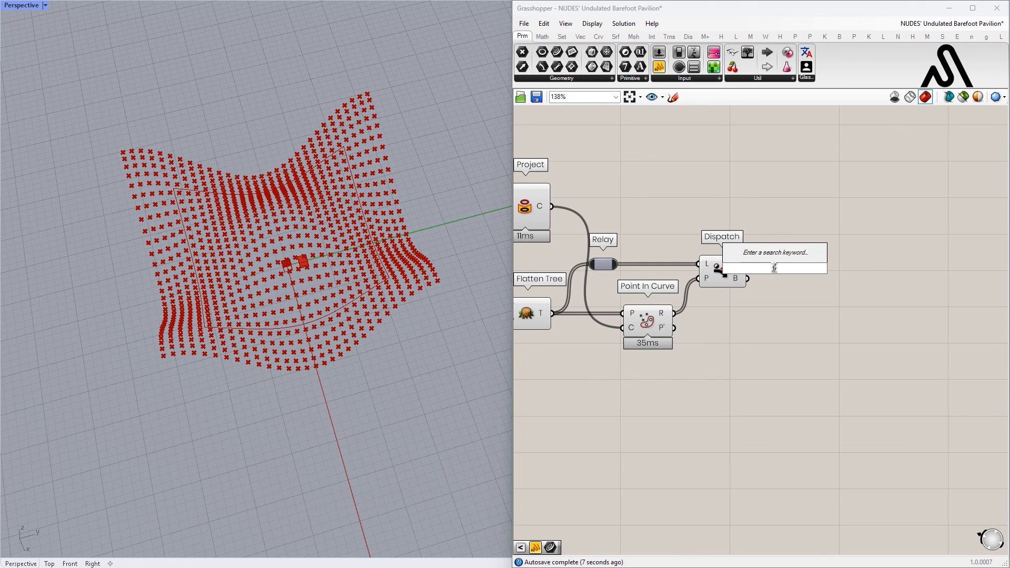
pyautogui.write('point')
pyautogui.click(761, 255)
pyautogui.scroll(4, 810, 272)
pyautogui.moveTo(774, 272); pyautogui.dragTo(769, 150)
pyautogui.hotkey('ctrl', 'c')
pyautogui.hotkey('ctrl', 'v')
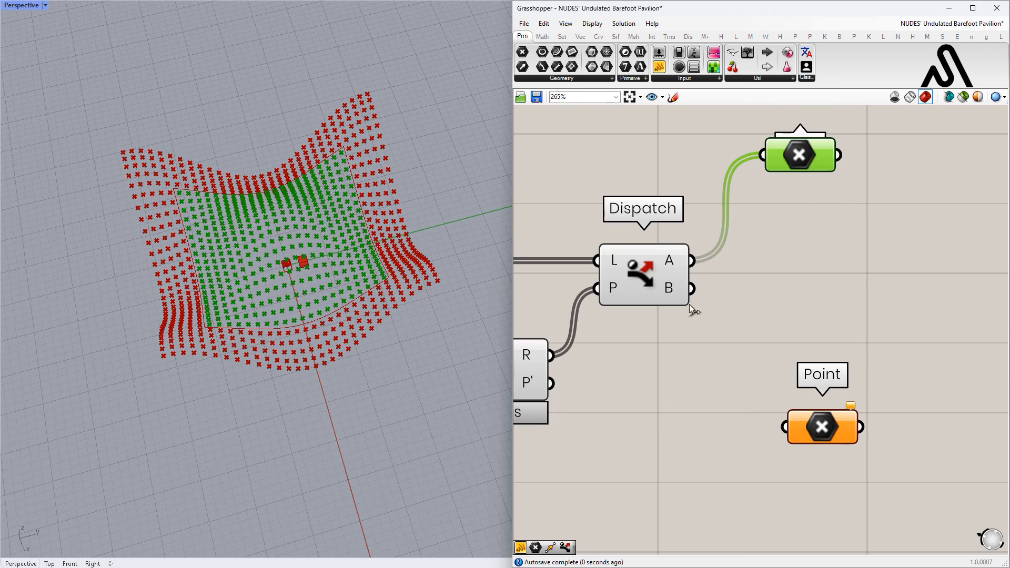
# Connect the copied Point parameter to Dispatch's B output and position it below the first one.
pyautogui.moveTo(793, 416); pyautogui.dragTo(795, 421)
pyautogui.moveTo(816, 429); pyautogui.dragTo(803, 423)
pyautogui.click(823, 329)
pyautogui.scroll(-4, 789, 348)
pyautogui.moveTo(816, 311); pyautogui.dragTo(832, 326)
pyautogui.click(764, 264)
pyautogui.click(849, 323)
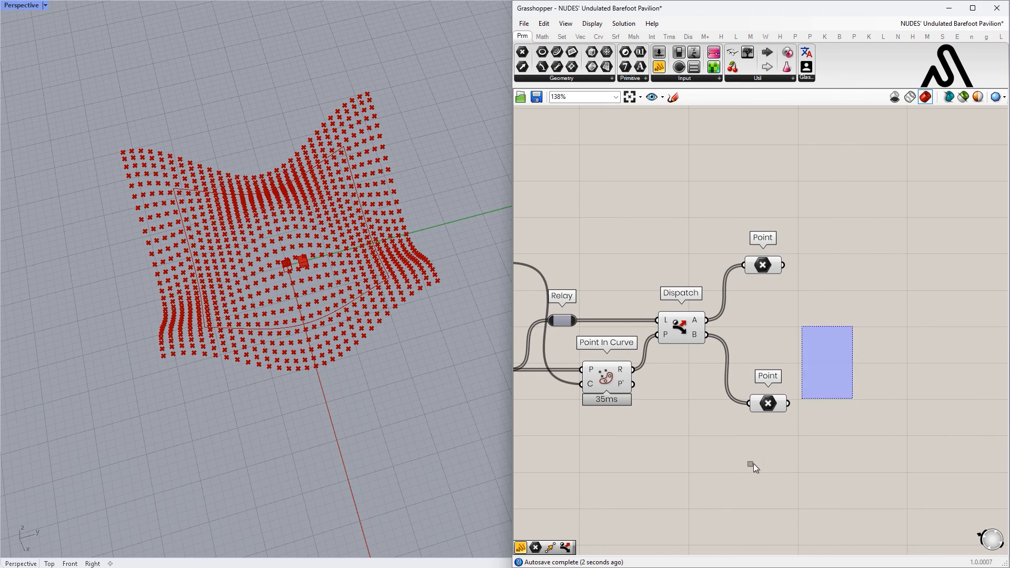
# Hide the previews of Project, Flatten Tree, Point In Curve, Dispatch and the upstream Move and grid components.
pyautogui.scroll(-5, 815, 325)
pyautogui.moveTo(813, 329); pyautogui.dragTo(940, 309, button='right')
pyautogui.moveTo(886, 365); pyautogui.dragTo(749, 246)
pyautogui.middleClick(749, 246)
pyautogui.click(774, 241)
pyautogui.click(776, 241)
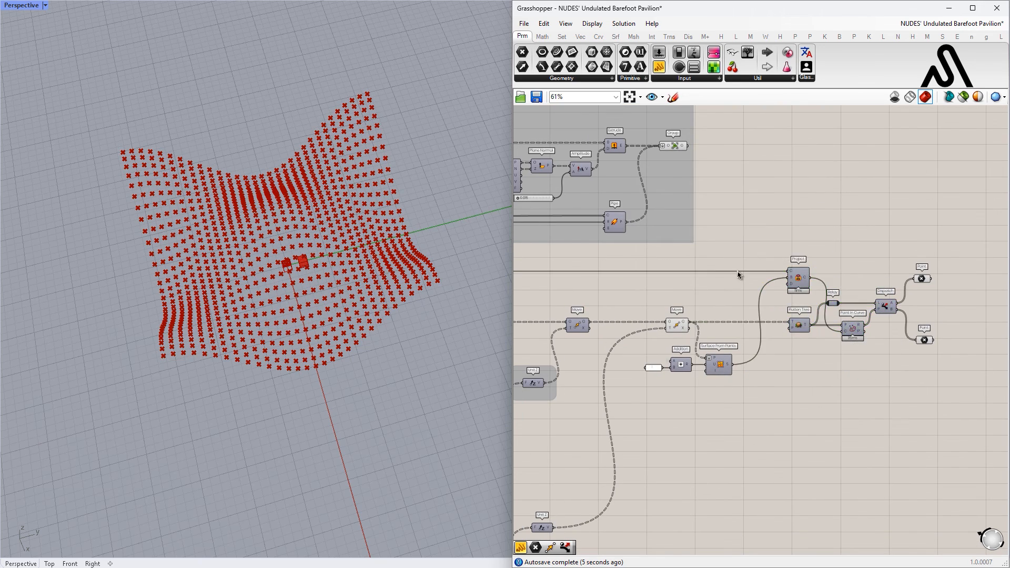
pyautogui.scroll(-4, 776, 242)
pyautogui.moveTo(775, 242); pyautogui.dragTo(915, 236, button='right')
pyautogui.moveTo(902, 412); pyautogui.dragTo(562, 254)
pyautogui.middleClick(609, 266)
pyautogui.click(632, 264)
# Select the two Point parameters in turn to examine the points inside and outside the projected outline.
pyautogui.moveTo(694, 276); pyautogui.dragTo(521, 330, button='right')
pyautogui.scroll(4, 831, 313)
pyautogui.click(831, 313)
pyautogui.scroll(4, 831, 317)
pyautogui.moveTo(830, 317); pyautogui.dragTo(818, 276, button='right')
pyautogui.click(768, 250)
pyautogui.click(768, 370)
pyautogui.moveTo(816, 345); pyautogui.dragTo(858, 436, button='right')
pyautogui.click(814, 338)
# Move the Point parameter holding Dispatch's A points up beside the Extrude and Pipe module's group.
pyautogui.scroll(-6, 815, 363)
pyautogui.moveTo(785, 349); pyautogui.dragTo(803, 332, button='right')
pyautogui.moveTo(672, 302); pyautogui.dragTo(816, 313)
pyautogui.scroll(5, 834, 341)
pyautogui.moveTo(827, 352); pyautogui.dragTo(765, 370, button='right')
pyautogui.click(749, 370)
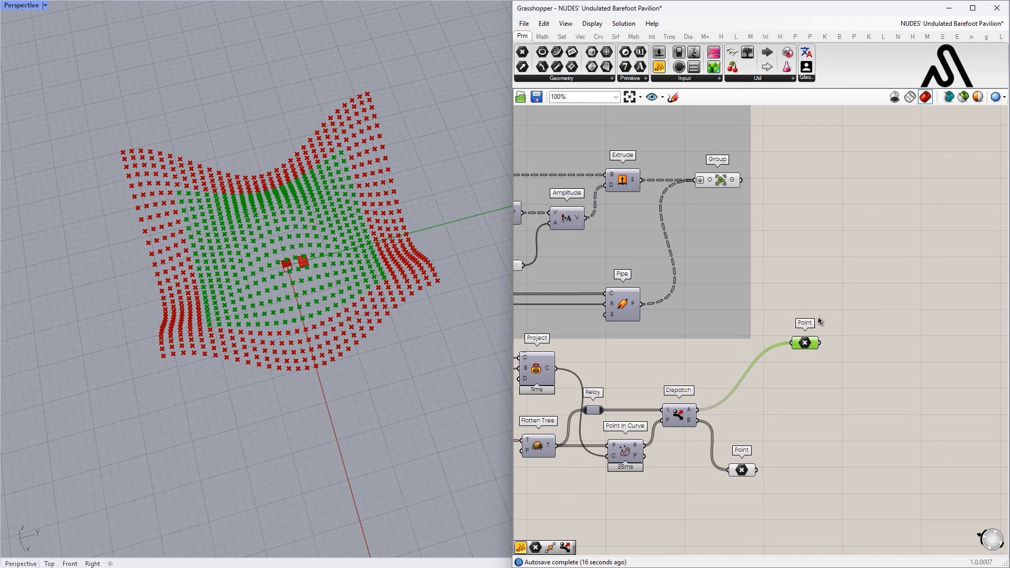
# Add an Orient component and place it beyond the module's Group component.
pyautogui.scroll(2, 757, 277)
pyautogui.doubleClick(761, 277)
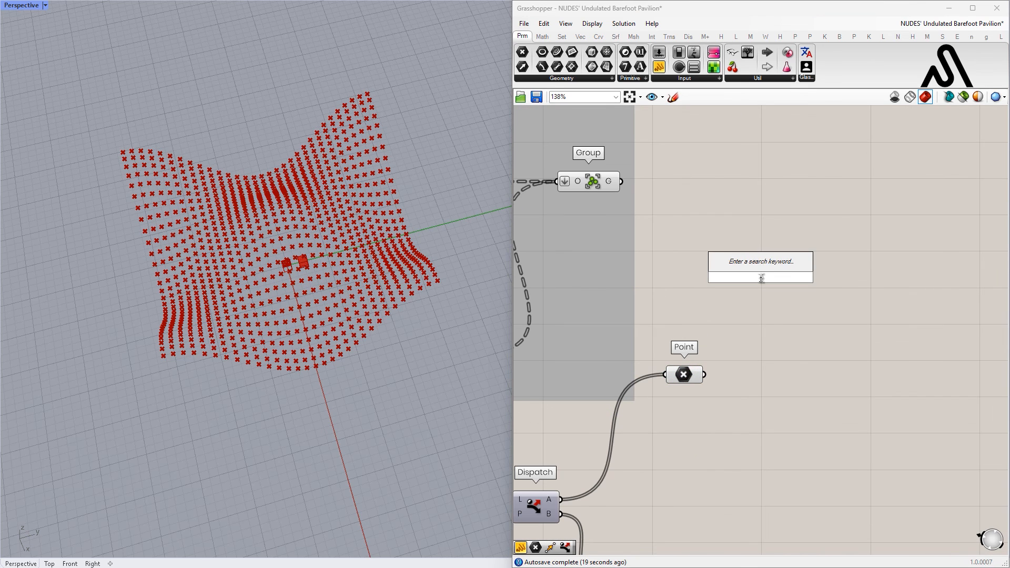
pyautogui.write('orient')
pyautogui.click(765, 264)
pyautogui.moveTo(764, 276); pyautogui.dragTo(803, 280)
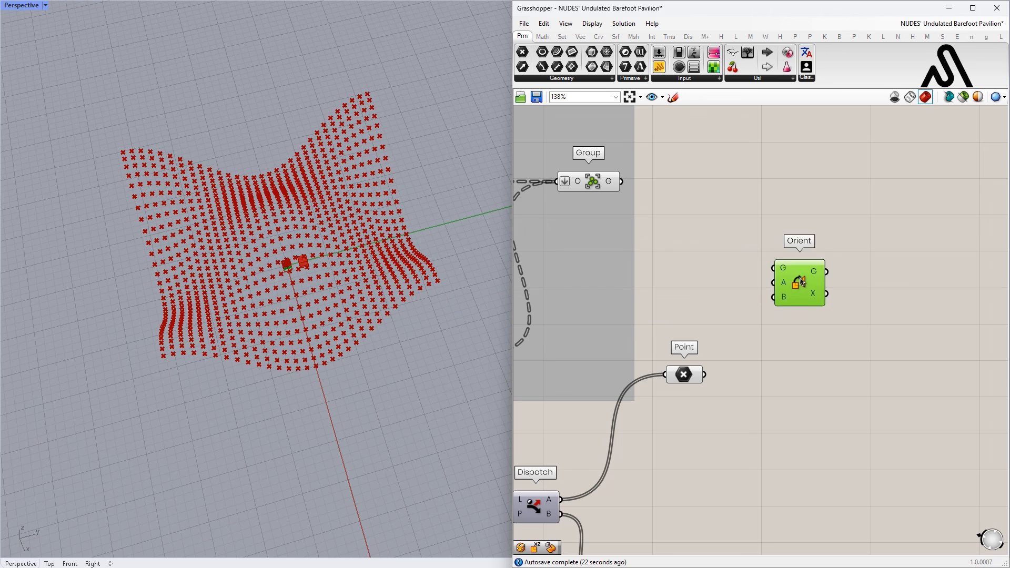
pyautogui.moveTo(690, 308); pyautogui.dragTo(811, 316, button='right')
pyautogui.scroll(-2, 811, 317)
# Connect the A-side Point parameter to Orient's B input and place the two components close together.
pyautogui.click(730, 378)
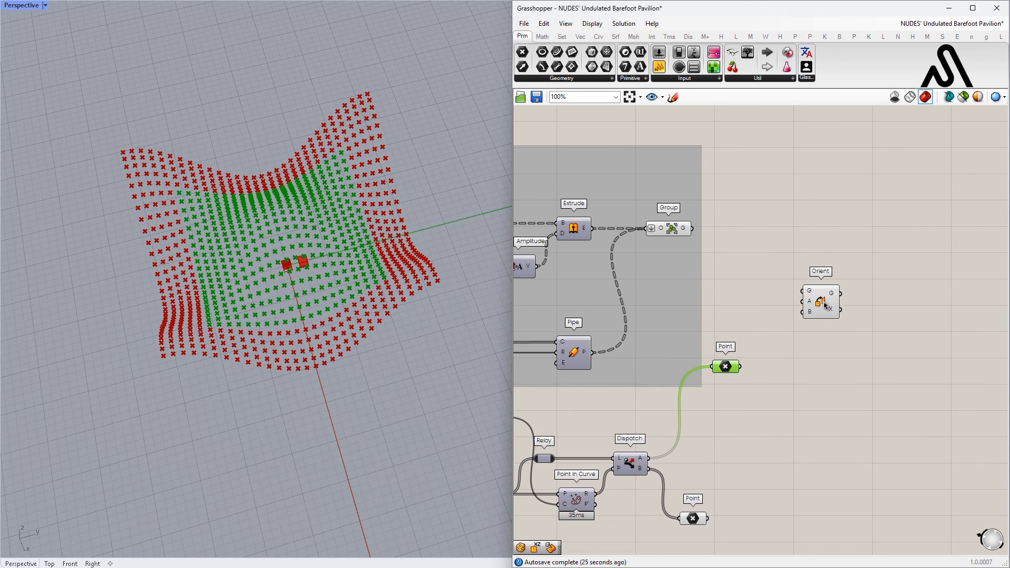
pyautogui.scroll(2, 743, 346)
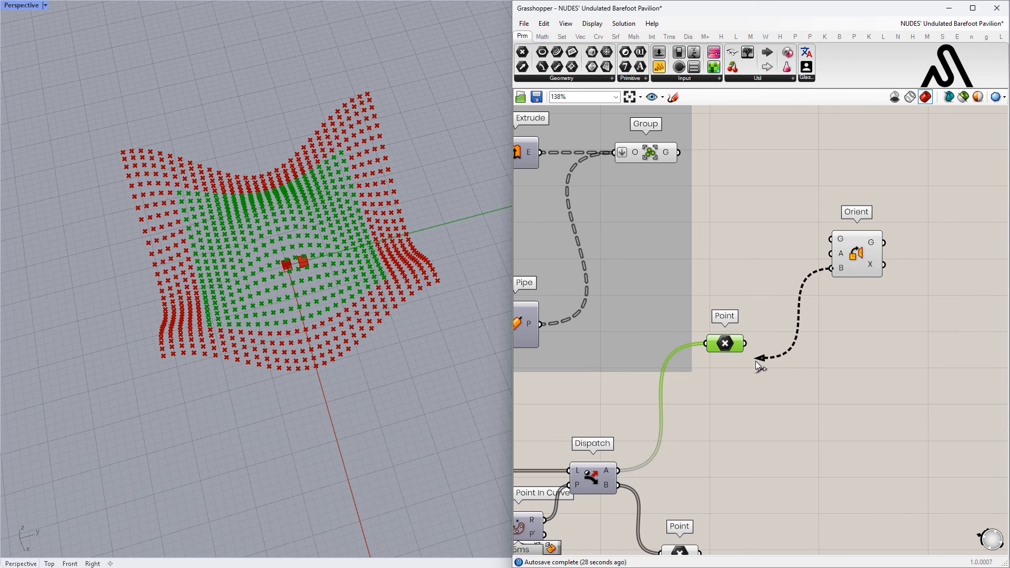
pyautogui.moveTo(733, 343); pyautogui.dragTo(782, 268)
pyautogui.moveTo(762, 320); pyautogui.dragTo(884, 225)
pyautogui.moveTo(782, 269); pyautogui.dragTo(817, 204)
pyautogui.moveTo(824, 211); pyautogui.dragTo(771, 272, button='right')
pyautogui.click(895, 530)
pyautogui.scroll(-2, 773, 231)
pyautogui.scroll(2, 681, 224)
pyautogui.scroll(2, 841, 254)
pyautogui.moveTo(942, 356); pyautogui.dragTo(795, 250)
pyautogui.moveTo(789, 275); pyautogui.dragTo(816, 320)
# Add a Bounding Box component, connect the first module's Group output to its C input and place it beside the Group.
pyautogui.doubleClick(724, 203)
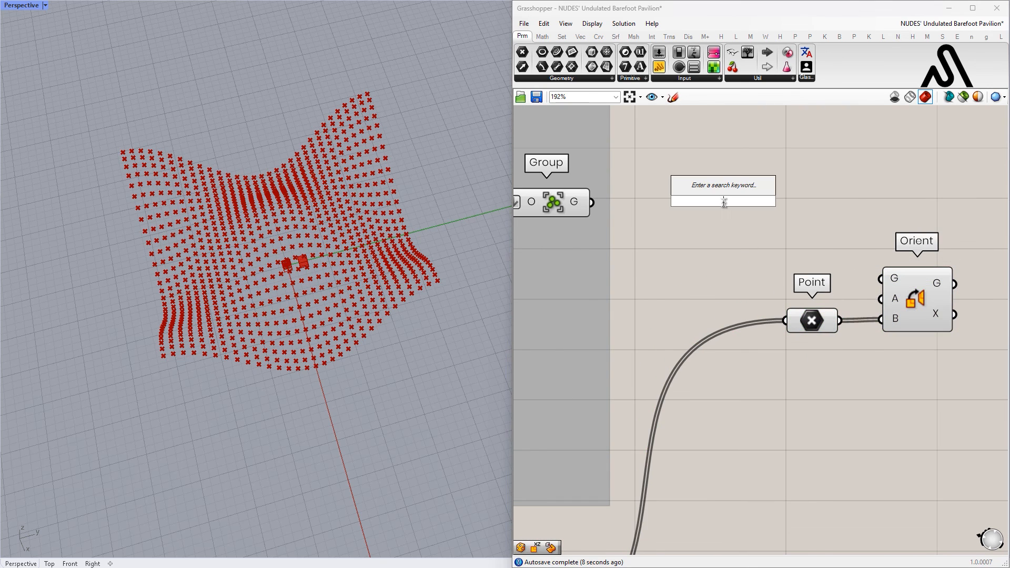
pyautogui.write('bou')
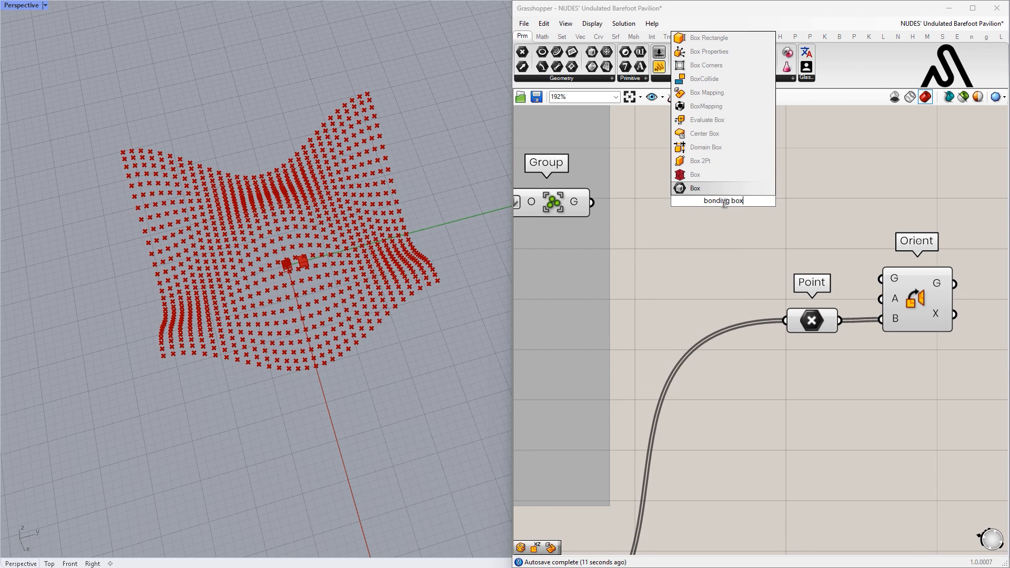
pyautogui.write('nding')
pyautogui.press('BackSpace')
pyautogui.press('BackSpace')
pyautogui.press('BackSpace')
pyautogui.press('BackSpace')
pyautogui.press('BackSpace')
pyautogui.press('BackSpace')
pyautogui.press('BackSpace')
pyautogui.write('bounding')
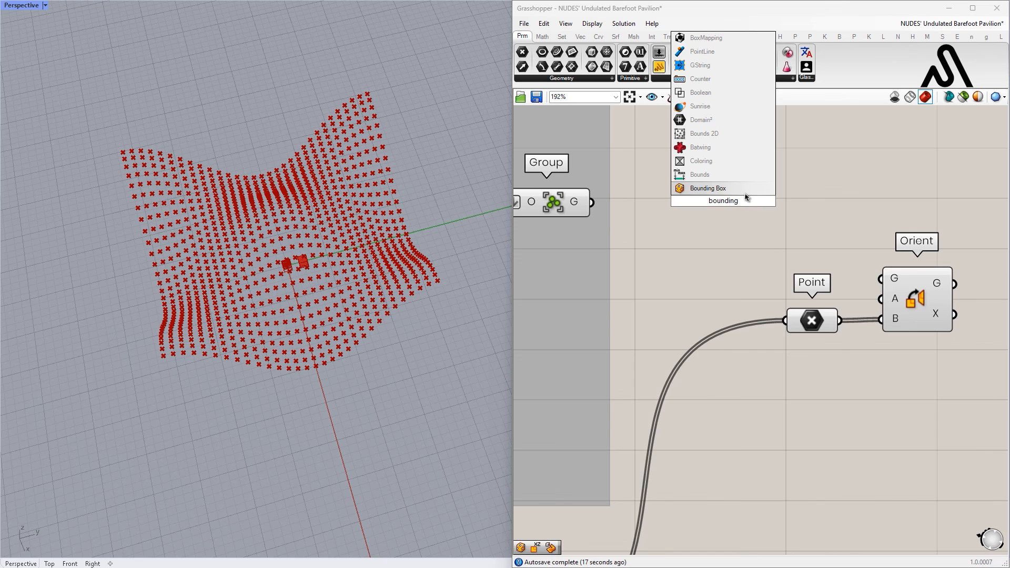
pyautogui.click(747, 190)
pyautogui.scroll(-3, 702, 209)
pyautogui.scroll(3, 674, 241)
pyautogui.moveTo(738, 182); pyautogui.dragTo(671, 252)
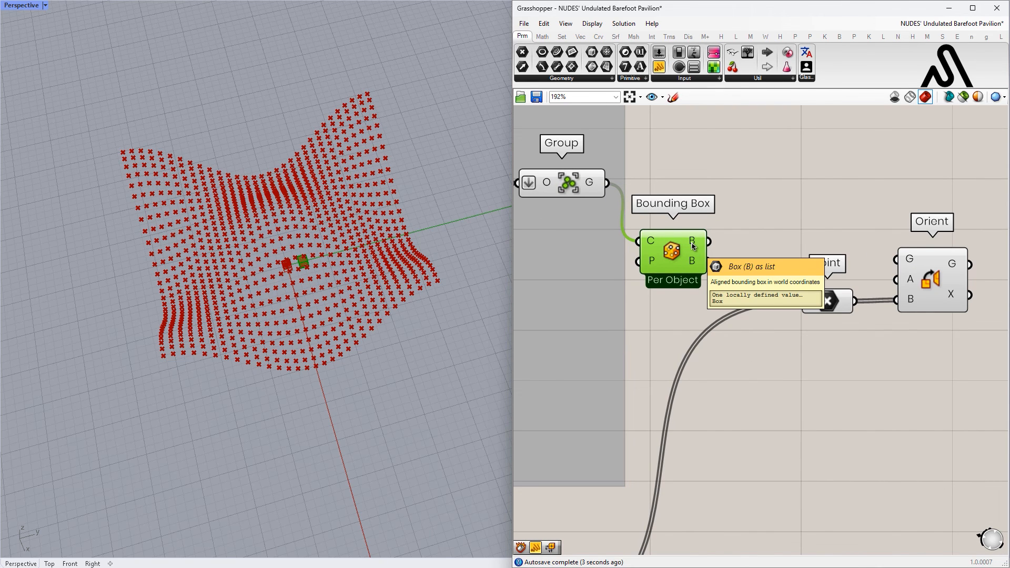
# Add an Evaluate Box component, connect Bounding Box's box output to its B input and make room by moving Point and Orient.
pyautogui.scroll(-3, 689, 252)
pyautogui.scroll(2, 737, 268)
pyautogui.scroll(-3, 718, 223)
pyautogui.moveTo(725, 219); pyautogui.dragTo(822, 299)
pyautogui.scroll(3, 708, 242)
pyautogui.doubleClick(760, 250)
pyautogui.write('box eval')
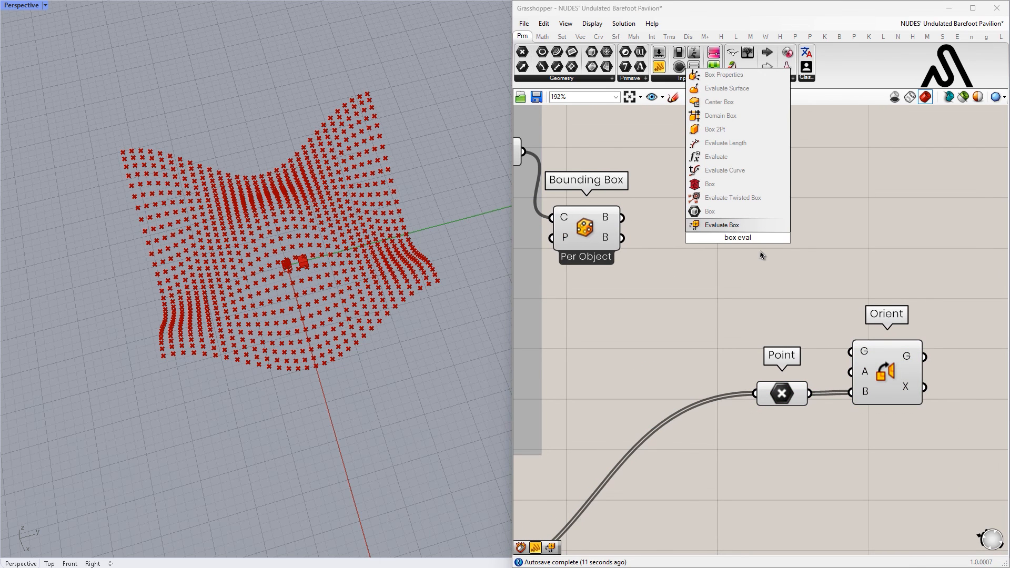
pyautogui.press('Return')
pyautogui.scroll(2, 734, 236)
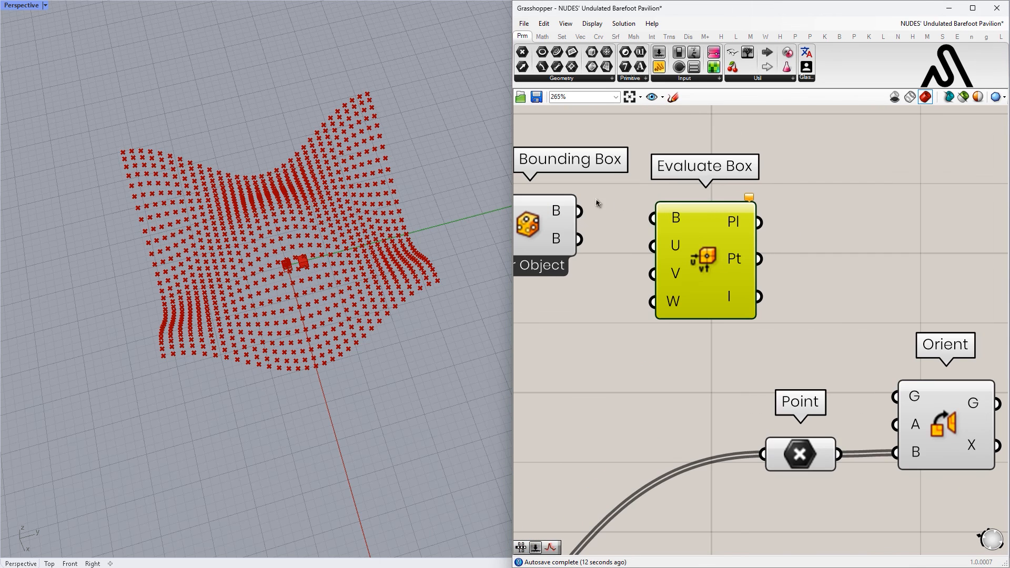
pyautogui.moveTo(700, 230); pyautogui.dragTo(721, 223)
# Examine the evaluated planes inside the two module boxes up close.
pyautogui.moveTo(288, 268); pyautogui.dragTo(342, 187, button='right')
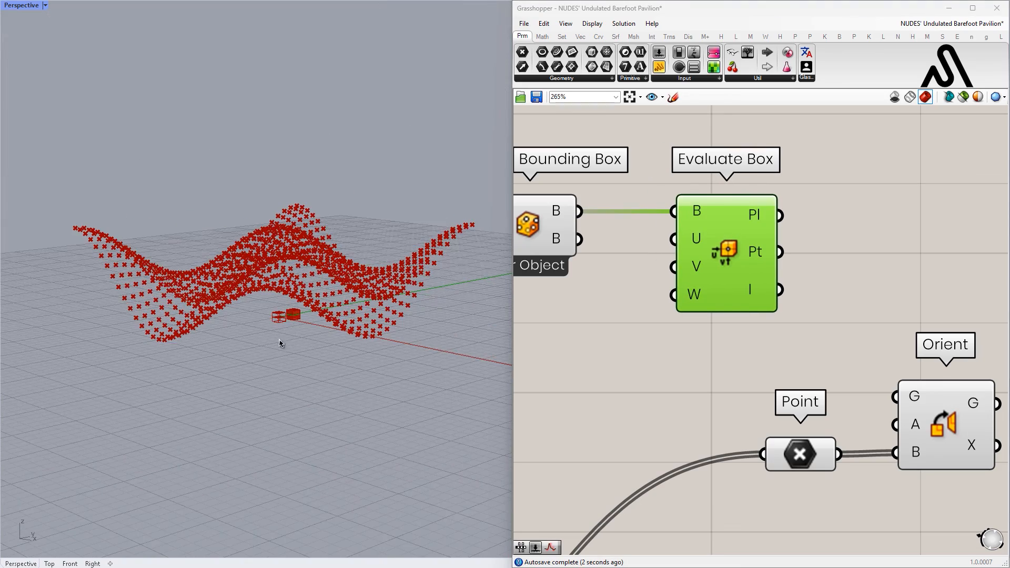
pyautogui.keyDown('shift'); pyautogui.moveTo(262, 337); pyautogui.dragTo(261, 239, button='right'); pyautogui.keyUp('shift')
pyautogui.scroll(10, 262, 239)
pyautogui.scroll(5, 261, 239)
pyautogui.moveTo(332, 152); pyautogui.dragTo(372, 221, button='right')
pyautogui.scroll(-3, 613, 337)
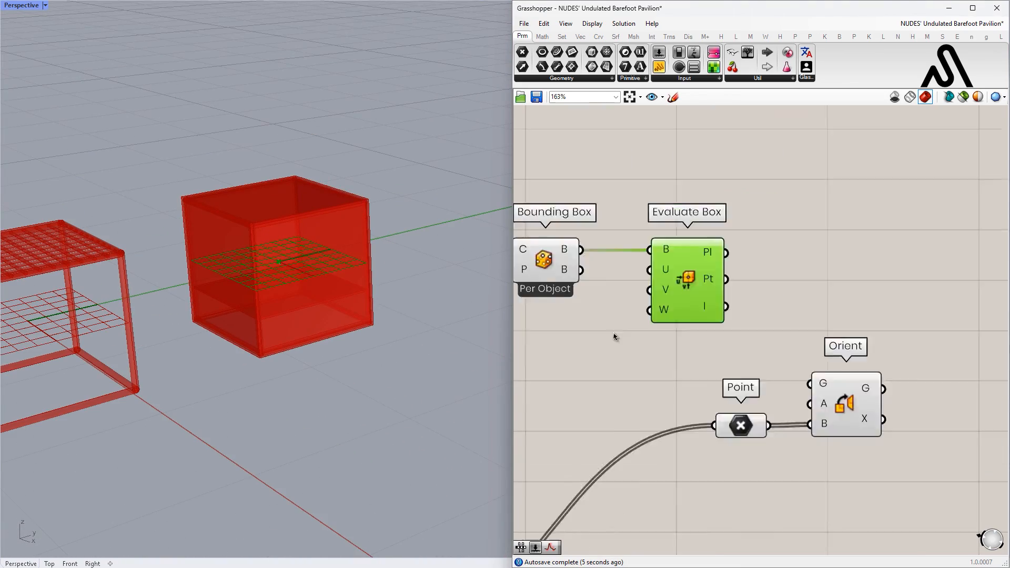
pyautogui.moveTo(567, 336); pyautogui.dragTo(685, 298, button='right')
pyautogui.click(684, 299)
pyautogui.doubleClick(684, 299)
pyautogui.write('Panel')
pyautogui.press('Return')
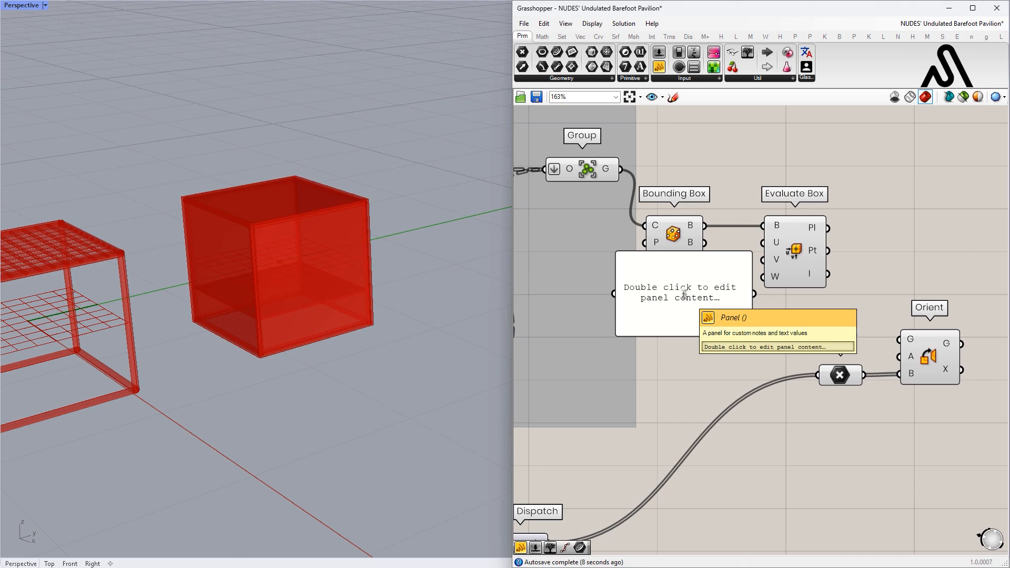
pyautogui.click(684, 295)
pyautogui.press('Delete')
# Add a panel containing 0 and connect it to Evaluate Box's W input.
pyautogui.doubleClick(681, 298)
pyautogui.write('"0')
pyautogui.press('Return')
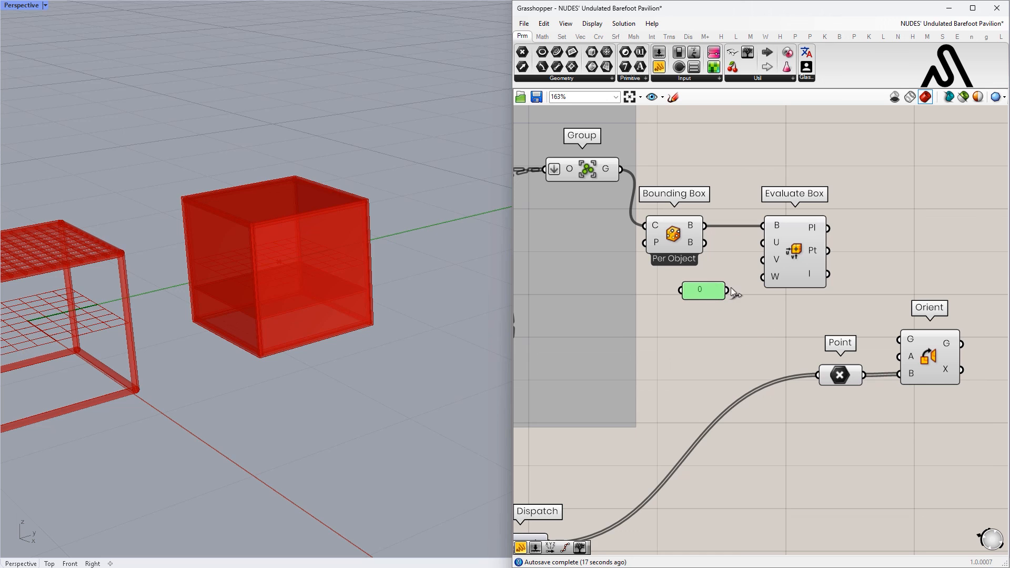
pyautogui.moveTo(776, 255); pyautogui.dragTo(742, 255)
pyautogui.click(807, 226)
pyautogui.scroll(-2, 816, 339)
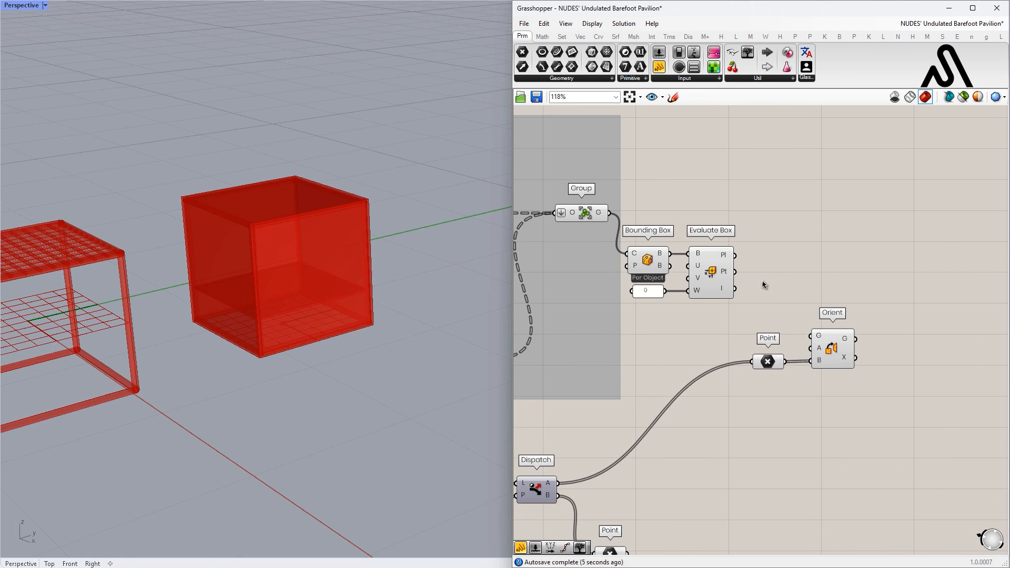
# Connect Evaluate Box's plane output to Orient's A input and arrange Orient and Point compactly around Evaluate Box.
pyautogui.moveTo(801, 306); pyautogui.dragTo(828, 257)
pyautogui.moveTo(771, 354); pyautogui.dragTo(754, 316)
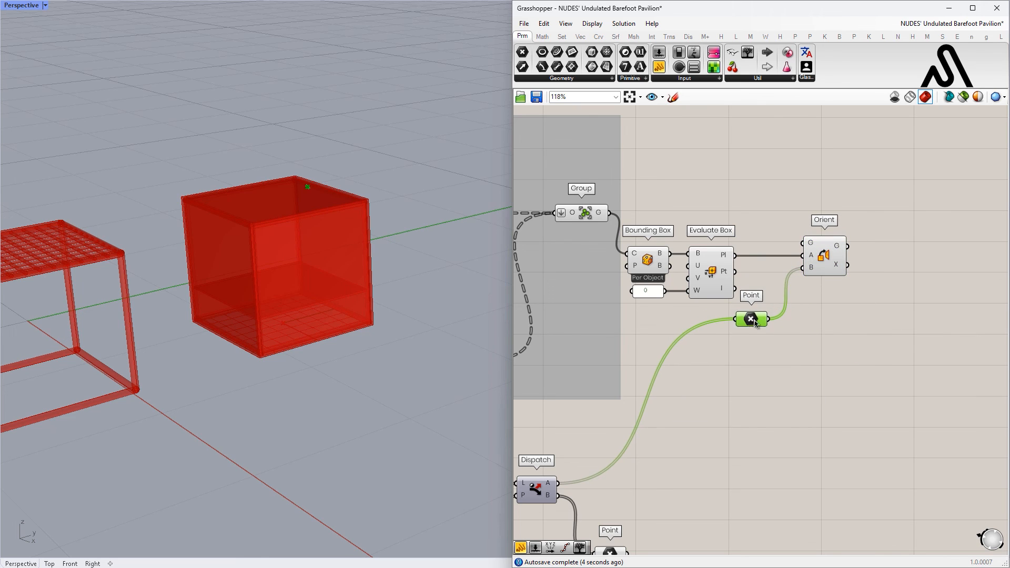
pyautogui.click(766, 337)
pyautogui.moveTo(766, 336); pyautogui.dragTo(829, 316, button='right')
pyautogui.moveTo(815, 297); pyautogui.dragTo(771, 317)
pyautogui.moveTo(896, 233); pyautogui.dragTo(863, 233)
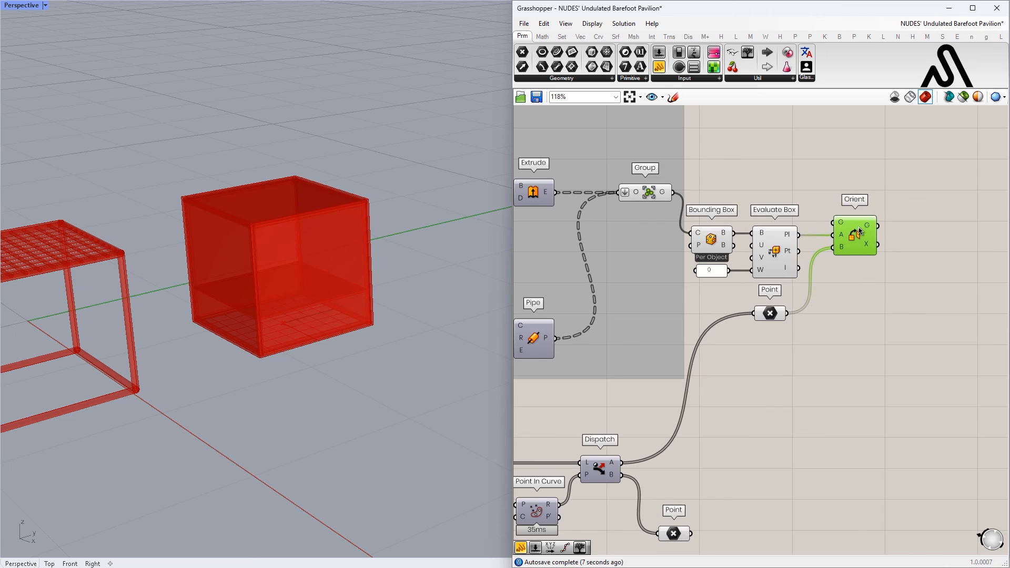
# Add a Relay above Evaluate Box to carry the module's Group output into Orient's G input.
pyautogui.scroll(3, 806, 128)
pyautogui.doubleClick(745, 218)
pyautogui.write('relay')
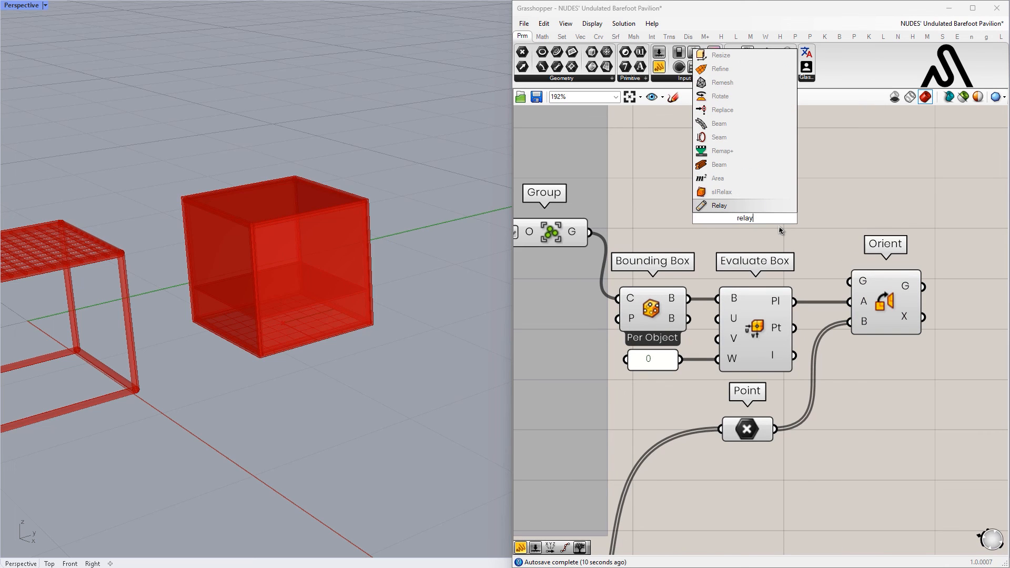
pyautogui.click(743, 209)
pyautogui.moveTo(717, 227); pyautogui.dragTo(731, 225)
pyautogui.moveTo(747, 224); pyautogui.dragTo(811, 232)
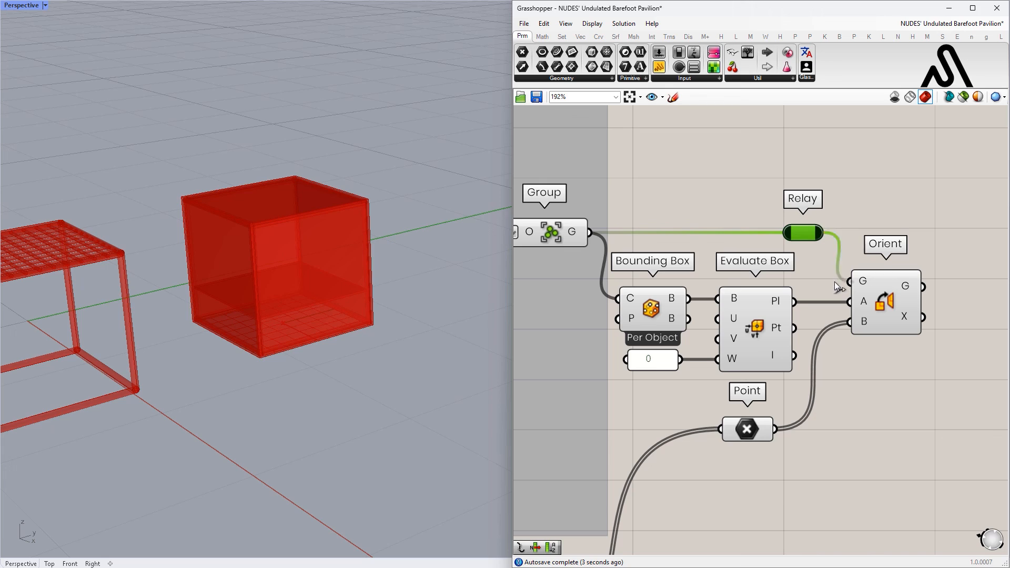
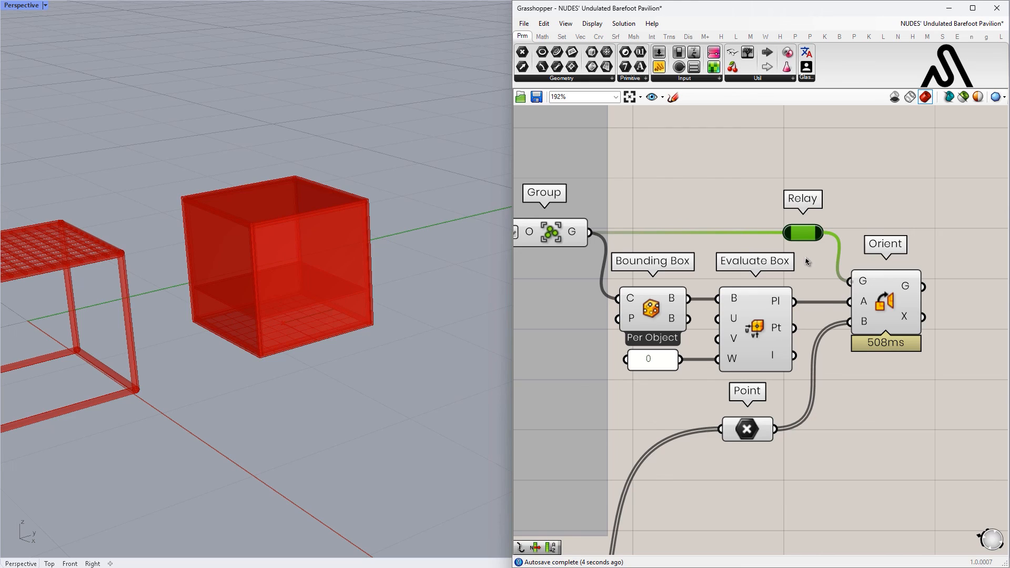
# Examine the modules oriented onto the undulated surface and compare them with the two source modules.
pyautogui.scroll(-10, 808, 262)
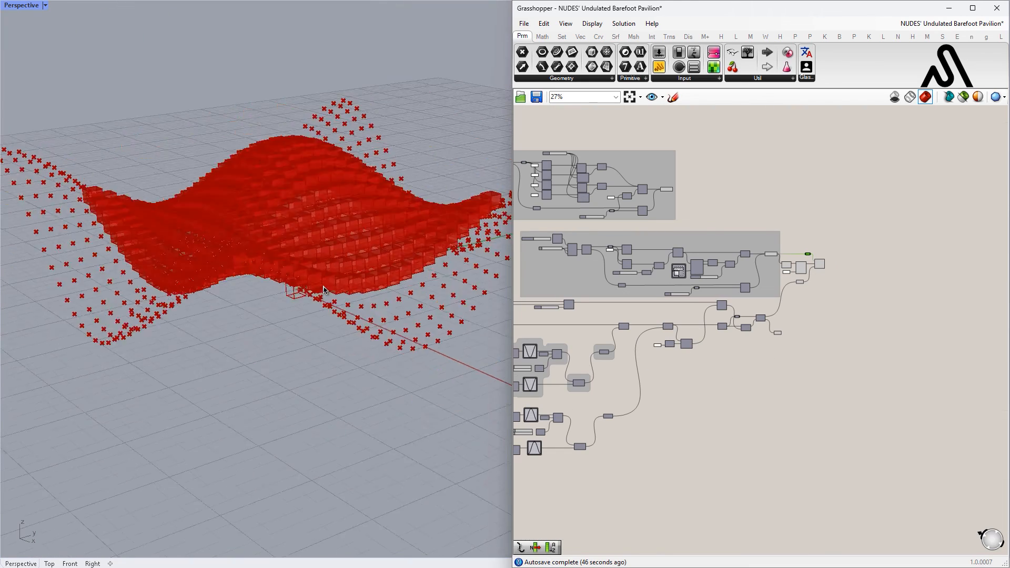
pyautogui.moveTo(274, 316); pyautogui.dragTo(305, 327, button='right')
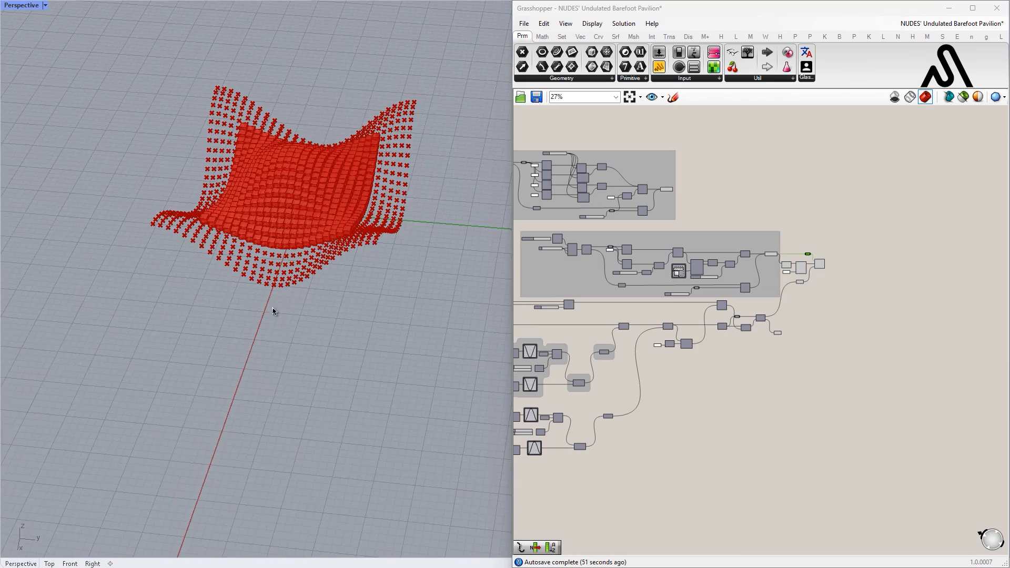
pyautogui.moveTo(273, 314)
pyautogui.mouseDown(button='right')
pyautogui.moveTo(353, 199)
pyautogui.moveTo(209, 316)
pyautogui.moveTo(313, 226)
pyautogui.moveTo(294, 245)
pyautogui.mouseUp(button='right')
pyautogui.scroll(3, 353, 199)
pyautogui.scroll(10, 294, 246)
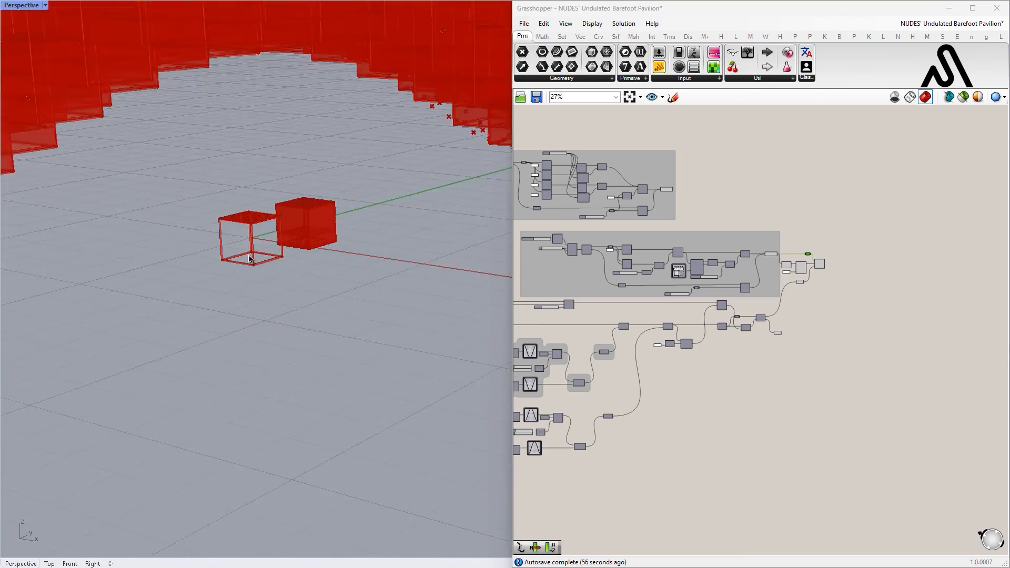
pyautogui.scroll(3, 786, 342)
pyautogui.moveTo(786, 342); pyautogui.dragTo(755, 374, button='right')
pyautogui.scroll(2, 754, 374)
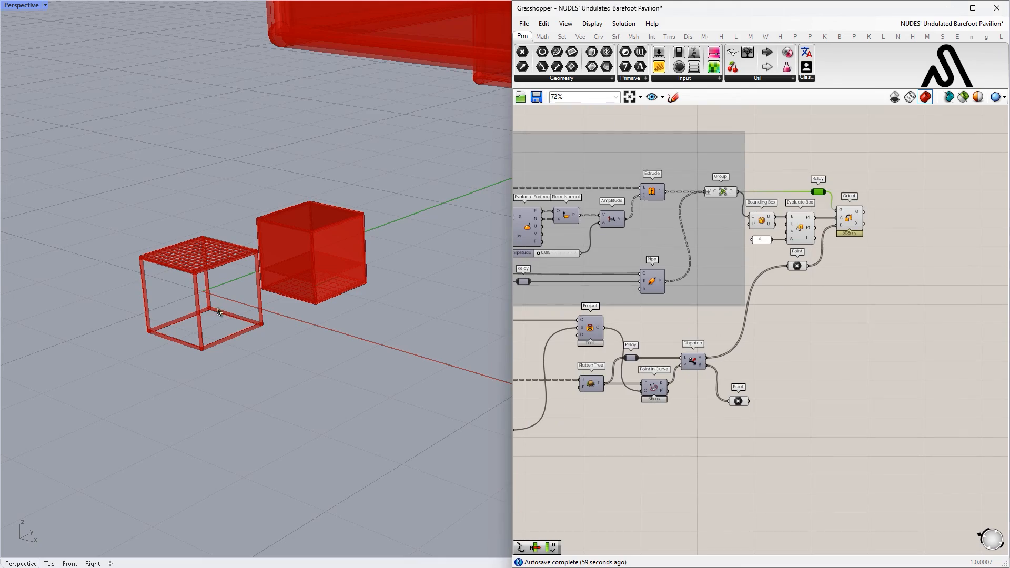
pyautogui.scroll(-10, 297, 276)
pyautogui.moveTo(297, 276); pyautogui.dragTo(210, 360, button='right')
pyautogui.scroll(-6, 210, 361)
# Move the whole group of the Divide Curve, Line and Pipe module below the Dispatch part of the definition.
pyautogui.moveTo(768, 382); pyautogui.dragTo(726, 417)
pyautogui.click(832, 357)
pyautogui.moveTo(770, 385); pyautogui.dragTo(714, 441, button='right')
pyautogui.moveTo(758, 412); pyautogui.dragTo(708, 443, button='right')
pyautogui.scroll(-3, 708, 443)
pyautogui.scroll(-2, 695, 321)
pyautogui.scroll(3, 580, 311)
pyautogui.moveTo(580, 307); pyautogui.dragTo(712, 309)
pyautogui.scroll(-3, 713, 309)
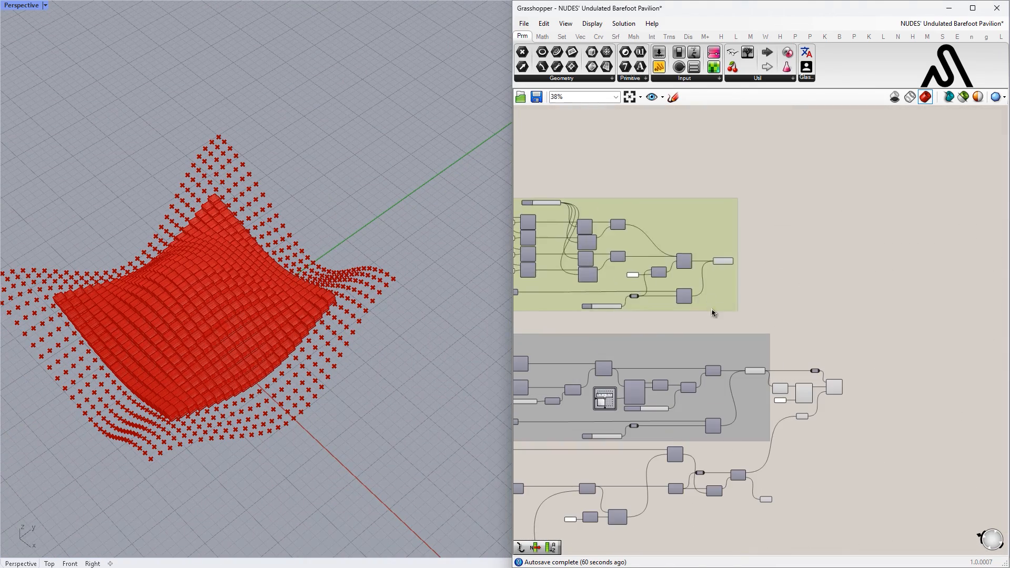
pyautogui.moveTo(713, 309); pyautogui.dragTo(700, 192, button='right')
pyautogui.moveTo(699, 191); pyautogui.dragTo(786, 368)
pyautogui.click(783, 300)
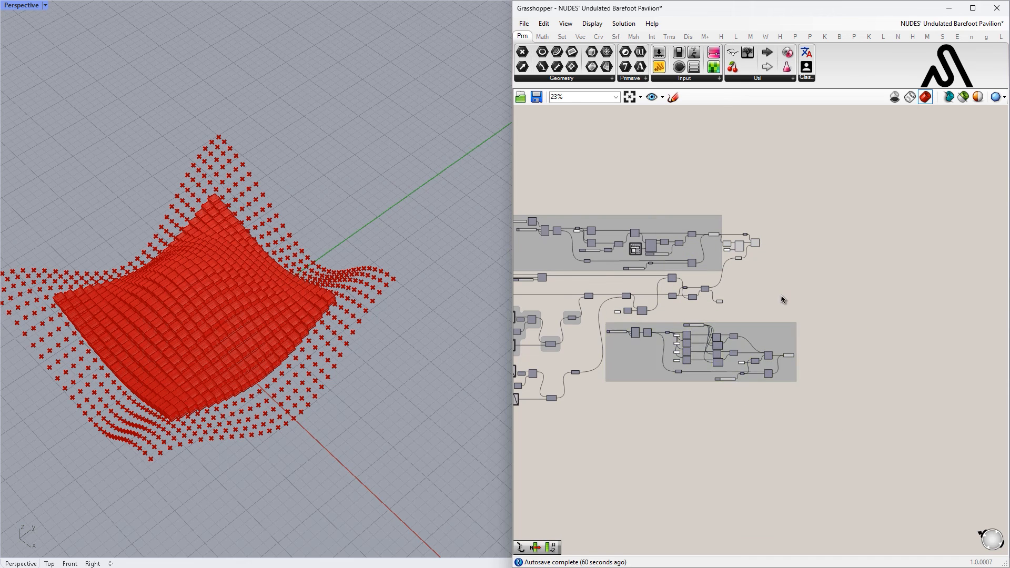
# Bring the Point parameter holding Dispatch's B points and the second module's group together, with the Point above the Group component.
pyautogui.scroll(3, 759, 299)
pyautogui.moveTo(759, 368); pyautogui.dragTo(722, 381, button='right')
pyautogui.scroll(2, 722, 380)
pyautogui.moveTo(753, 322); pyautogui.dragTo(742, 355, button='right')
pyautogui.moveTo(599, 322); pyautogui.dragTo(774, 286)
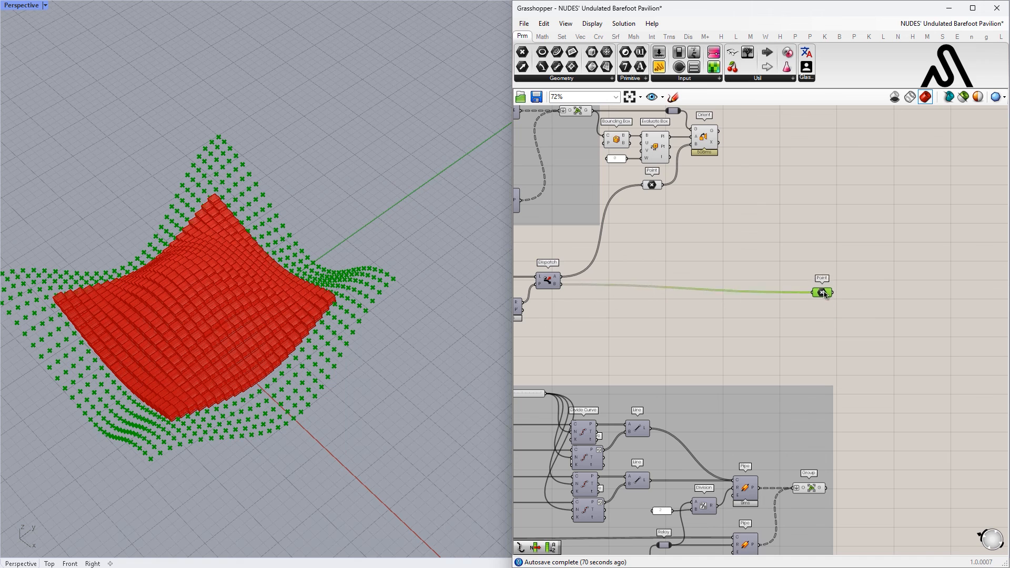
pyautogui.moveTo(802, 421); pyautogui.dragTo(778, 341)
pyautogui.scroll(-3, 715, 338)
pyautogui.moveTo(715, 338); pyautogui.dragTo(761, 293, button='right')
pyautogui.moveTo(761, 292); pyautogui.dragTo(819, 336)
pyautogui.moveTo(819, 305); pyautogui.dragTo(934, 316, button='right')
pyautogui.moveTo(941, 344); pyautogui.dragTo(899, 343)
pyautogui.moveTo(908, 313); pyautogui.dragTo(775, 307, button='right')
pyautogui.scroll(4, 774, 306)
pyautogui.moveTo(774, 259); pyautogui.dragTo(795, 377)
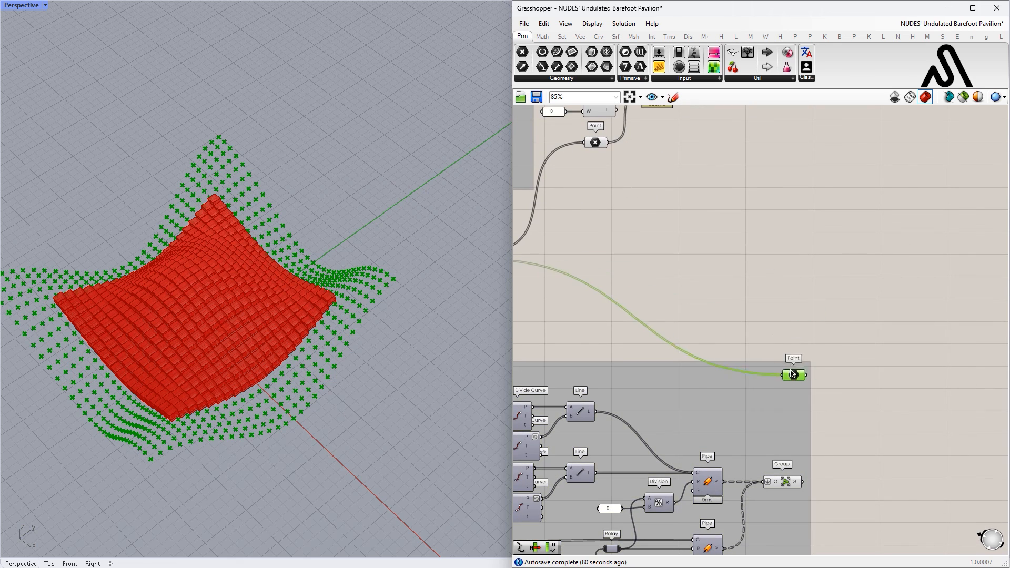
# Duplicate the Relay, Bounding Box, Evaluate Box, 0 panel and Orient and place the copies beyond the second module's Group.
pyautogui.moveTo(820, 357); pyautogui.dragTo(769, 342, button='right')
pyautogui.moveTo(635, 133); pyautogui.dragTo(802, 353, button='right')
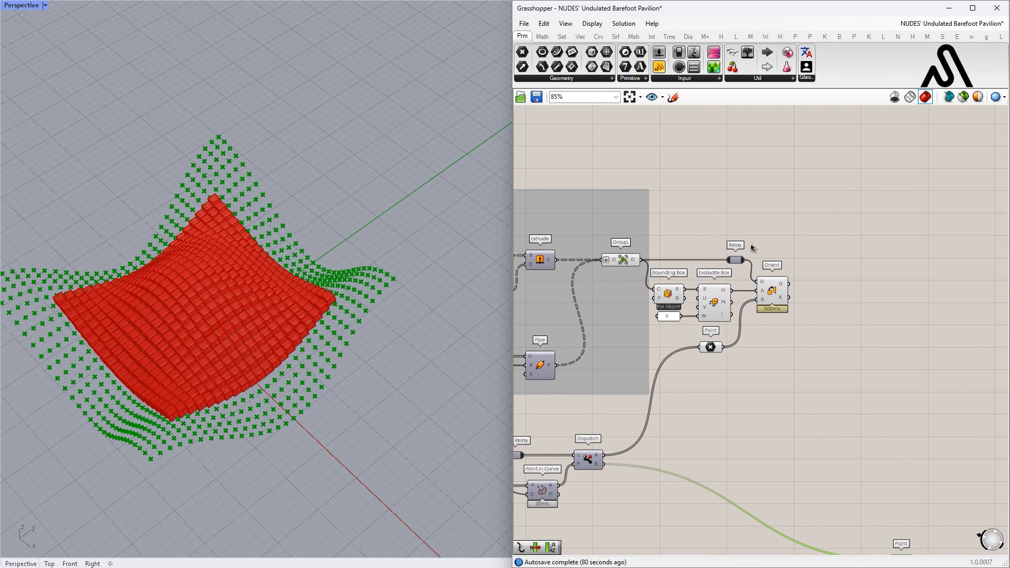
pyautogui.scroll(3, 774, 297)
pyautogui.moveTo(846, 179); pyautogui.dragTo(566, 342)
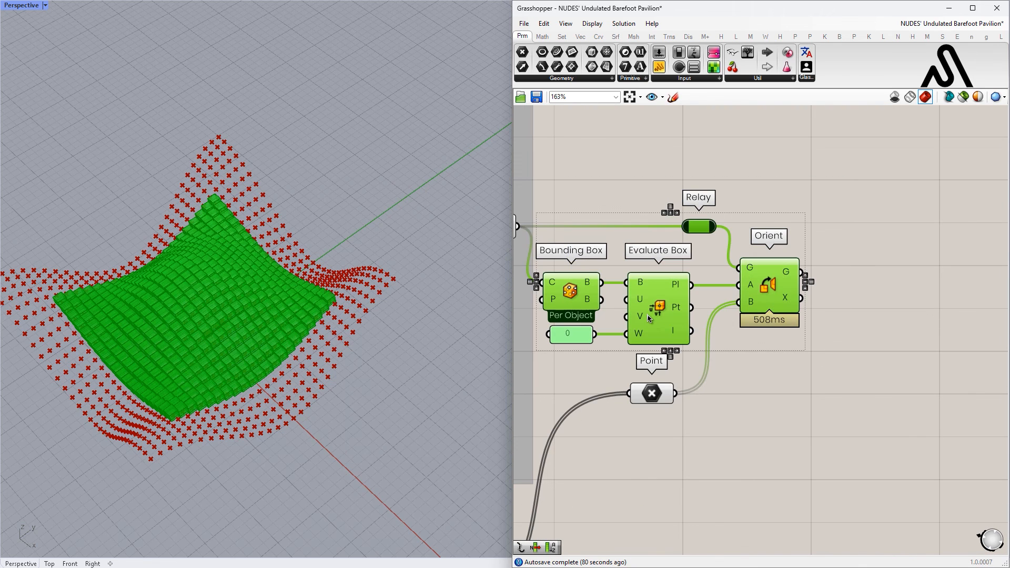
pyautogui.hotkey('ctrl', 'v')
pyautogui.scroll(-7, 808, 302)
pyautogui.moveTo(825, 318); pyautogui.dragTo(616, 192, button='right')
pyautogui.scroll(4, 657, 248)
pyautogui.moveTo(643, 123); pyautogui.dragTo(924, 327)
# Connect the second module's Group output to the copied Relay and Bounding Box, and arrange the copied components beside the group.
pyautogui.scroll(2, 772, 284)
pyautogui.moveTo(802, 338); pyautogui.dragTo(765, 314, button='right')
pyautogui.moveTo(817, 242); pyautogui.dragTo(763, 350)
pyautogui.scroll(2, 729, 305)
pyautogui.click(830, 367)
pyautogui.moveTo(840, 354); pyautogui.dragTo(853, 336)
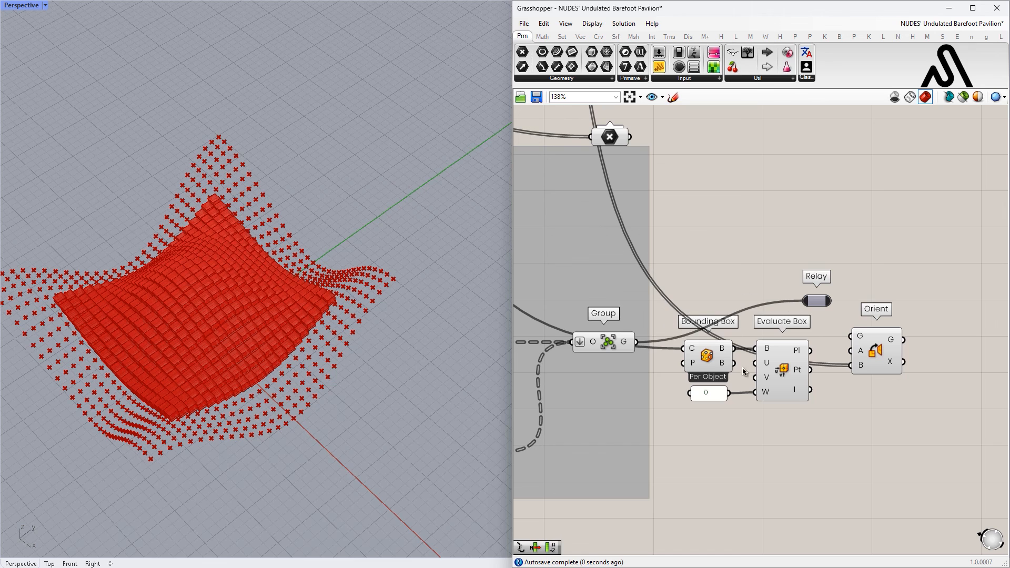
pyautogui.moveTo(731, 387); pyautogui.dragTo(695, 391)
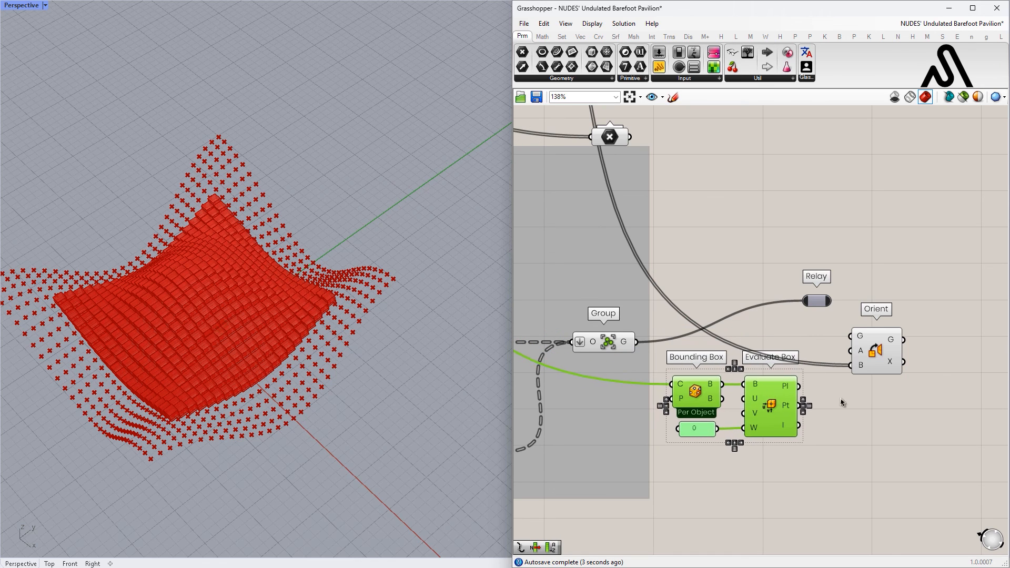
pyautogui.click(683, 349)
# Connect the B-side Point parameter to the copied Orient's B input and line up Relay and Orient with the Group.
pyautogui.moveTo(878, 360); pyautogui.dragTo(855, 249)
pyautogui.moveTo(821, 302); pyautogui.dragTo(783, 343)
pyautogui.moveTo(839, 261); pyautogui.dragTo(851, 368)
pyautogui.scroll(3, 851, 368)
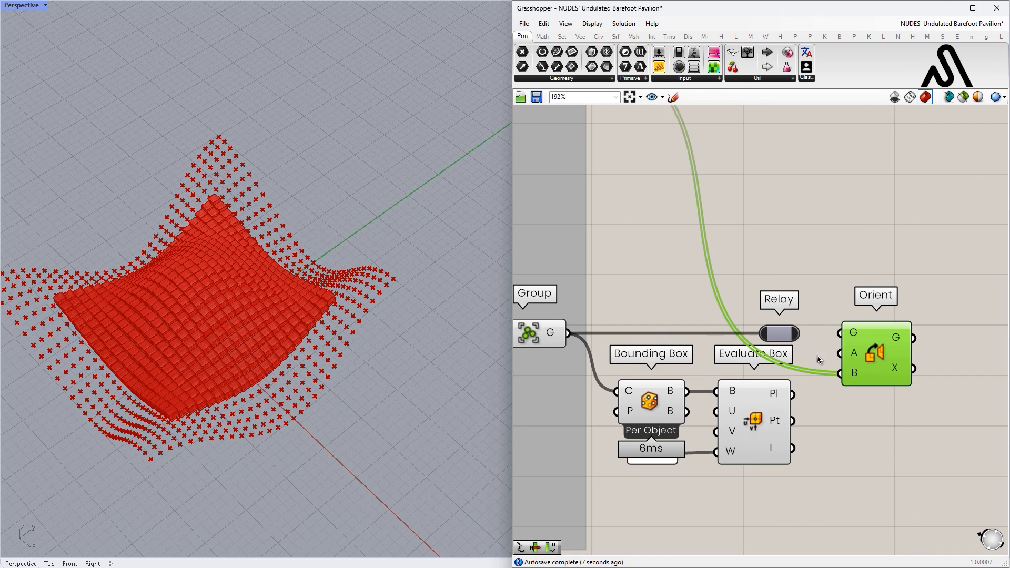
# Delete the copied Relay and connect the copied Evaluate Box's plane output to the copied Orient's A input.
pyautogui.click(776, 315)
pyautogui.press('Delete')
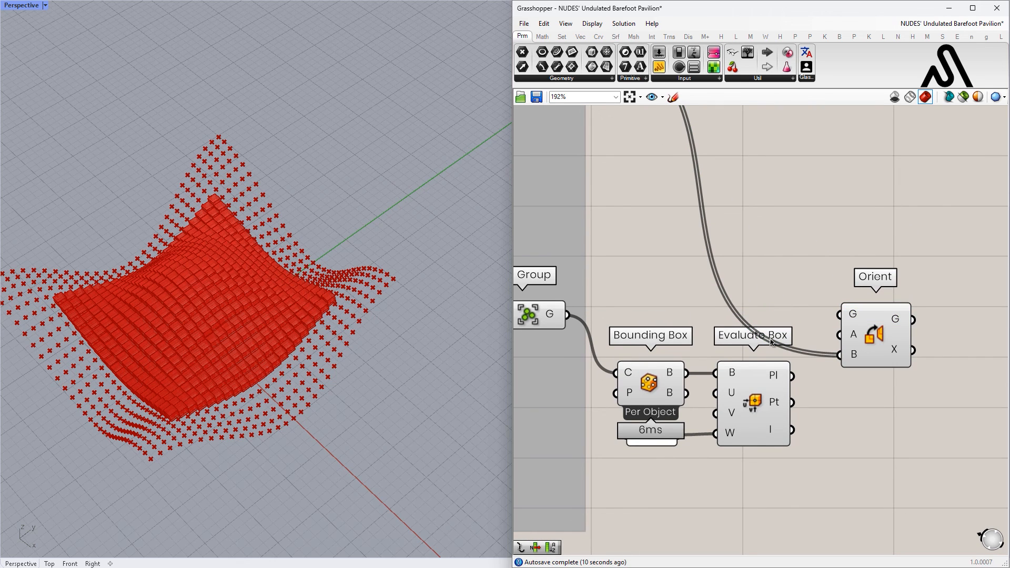
pyautogui.moveTo(883, 331); pyautogui.dragTo(874, 328)
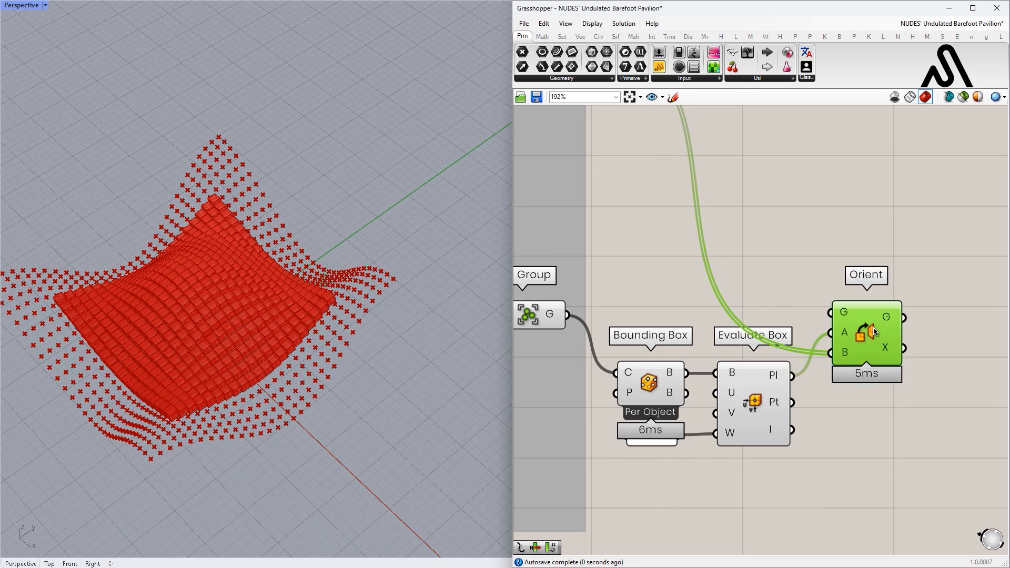
# Connect the second module's Group output directly to the copied Orient's G input.
pyautogui.scroll(-6, 783, 281)
pyautogui.keyDown('shift'); pyautogui.moveTo(241, 352); pyautogui.dragTo(279, 322, button='right'); pyautogui.keyUp('shift')
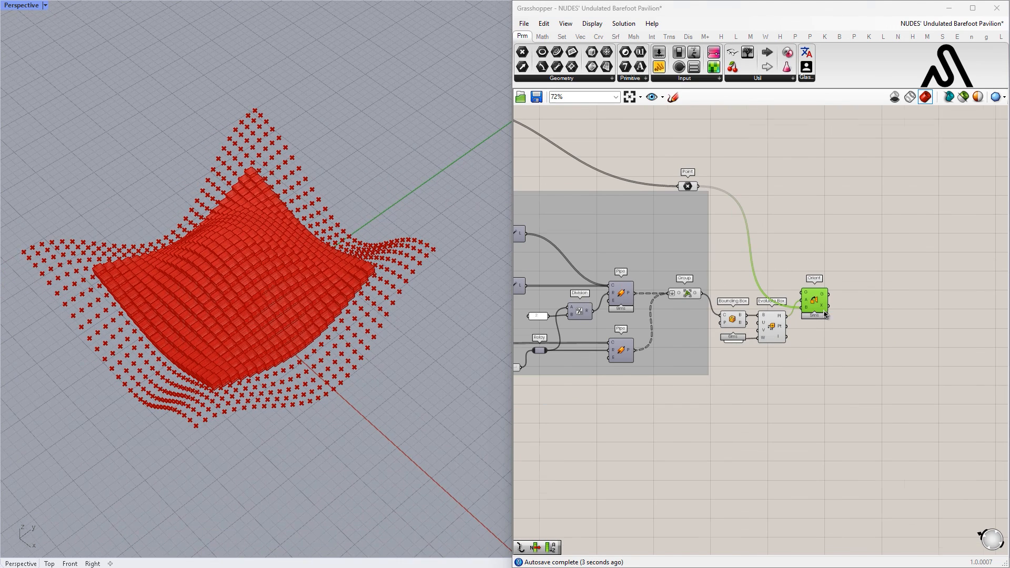
pyautogui.scroll(3, 644, 298)
pyautogui.moveTo(753, 285); pyautogui.dragTo(788, 281)
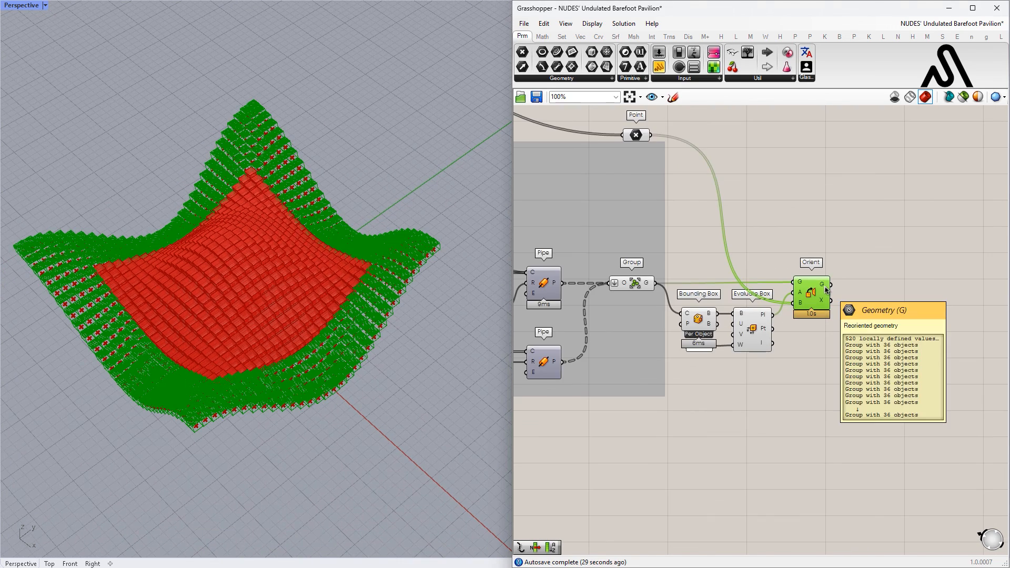
pyautogui.scroll(2, 808, 292)
pyautogui.click(857, 276)
# Turn off the preview of the Point parameter holding the points outside the outline.
pyautogui.scroll(-6, 852, 307)
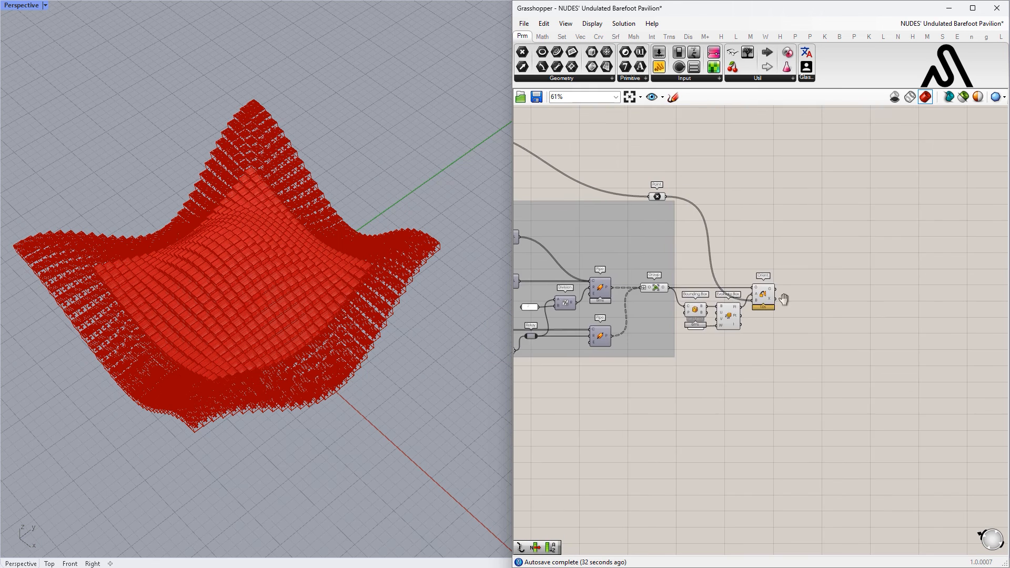
pyautogui.moveTo(806, 402); pyautogui.dragTo(663, 169)
pyautogui.middleClick(663, 169)
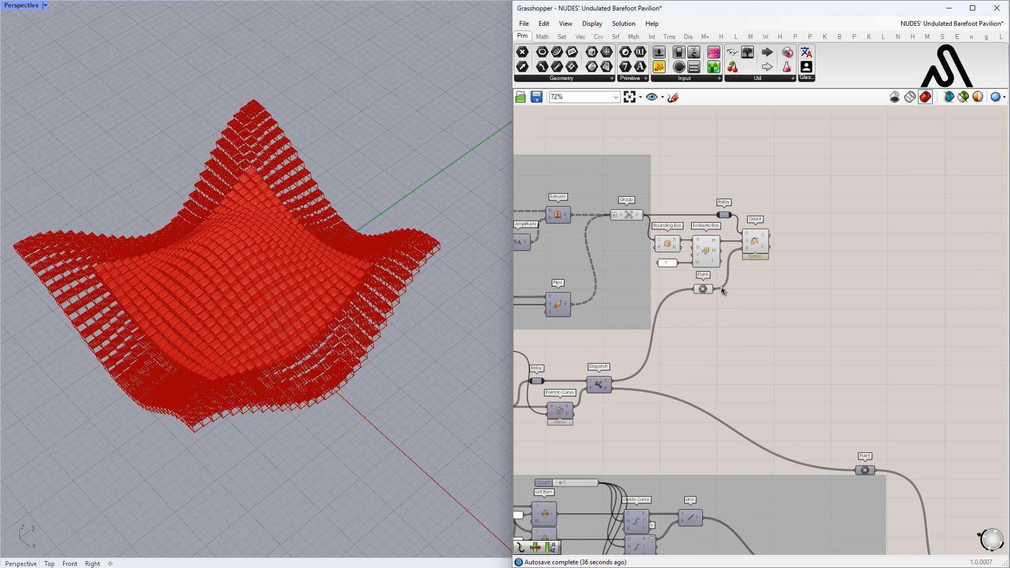
# Turn off the preview of the first module's Group, Bounding Box, Evaluate Box and Point components, leaving its Orient visible.
pyautogui.moveTo(739, 348); pyautogui.dragTo(610, 171)
pyautogui.scroll(1, 626, 180)
pyautogui.middleClick(618, 220)
pyautogui.click(650, 182)
pyautogui.click(805, 185)
# Examine the solid inner modules and the wireframe outer modules of the undulated pavilion from several angles.
pyautogui.scroll(6, 326, 382)
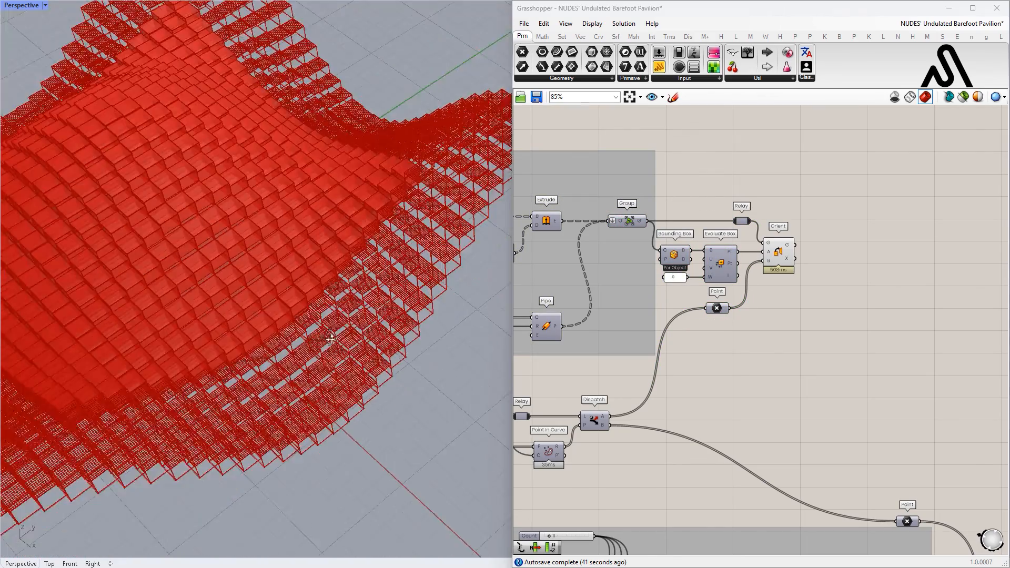
pyautogui.scroll(-7, 317, 276)
pyautogui.moveTo(421, 208); pyautogui.dragTo(363, 229, button='right')
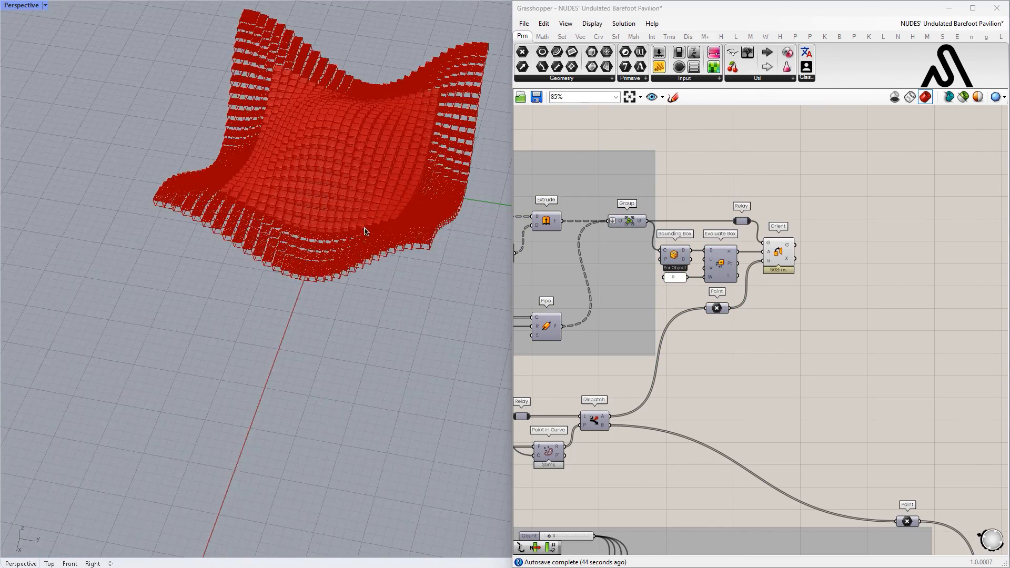
pyautogui.scroll(9, 350, 242)
pyautogui.scroll(-8, 316, 305)
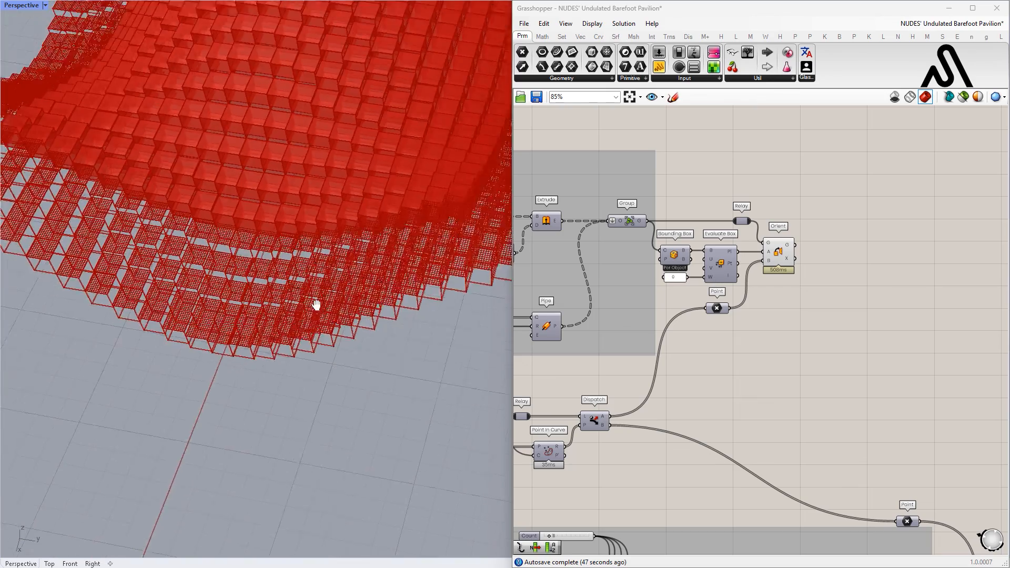
pyautogui.moveTo(345, 216); pyautogui.dragTo(383, 293, button='right')
# Bake the first module's Orient to the White layer.
pyautogui.scroll(5, 845, 254)
pyautogui.click(700, 250)
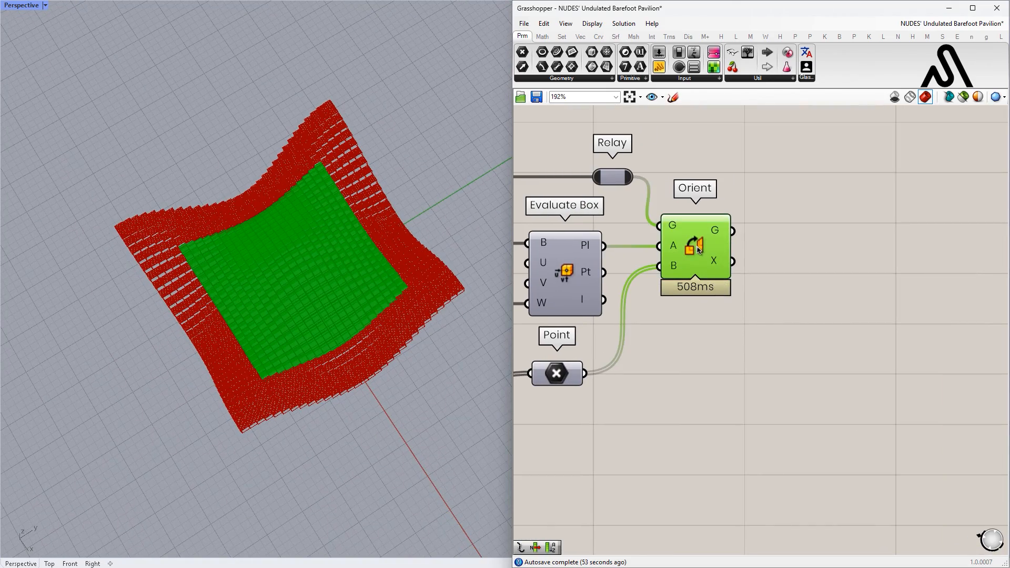
pyautogui.rightClick(699, 250)
pyautogui.click(739, 287)
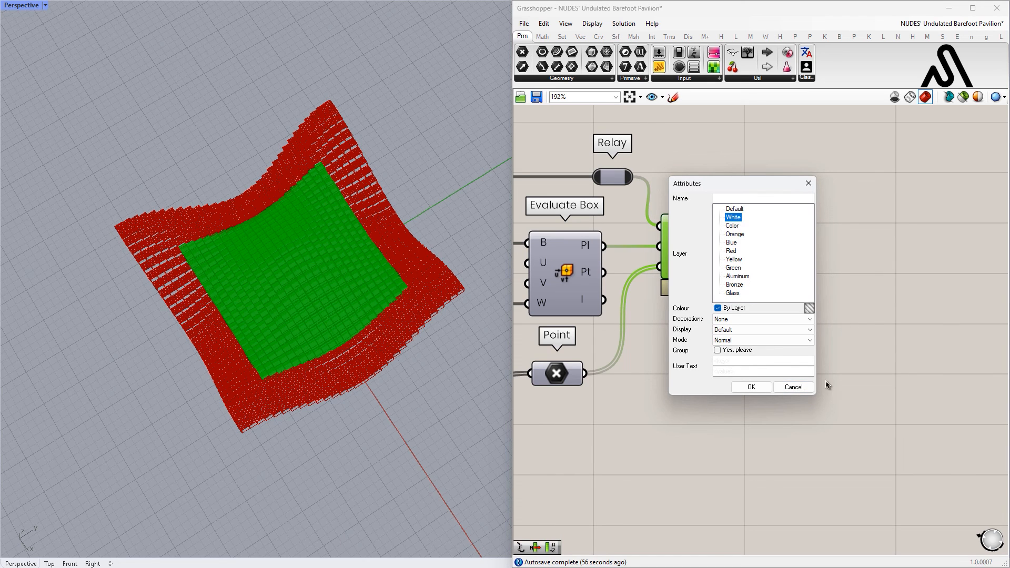
pyautogui.click(751, 387)
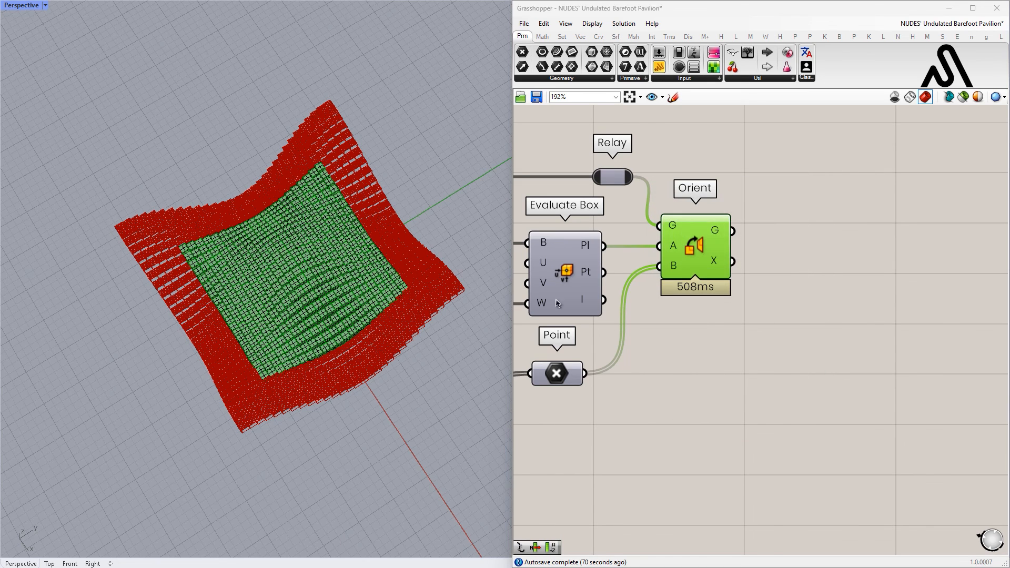
# Turn off the preview of the first module's baked Orient component.
pyautogui.click(728, 344)
pyautogui.moveTo(810, 355); pyautogui.dragTo(685, 205)
pyautogui.middleClick(703, 256)
pyautogui.click(736, 223)
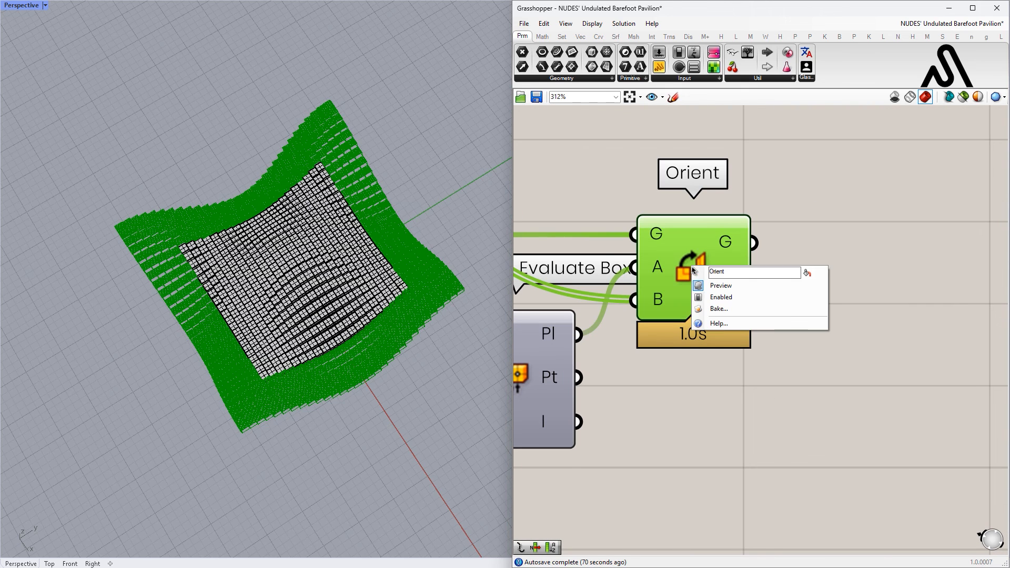
# Bake the second module's Orient and turn off the preview of that component.
pyautogui.click(719, 309)
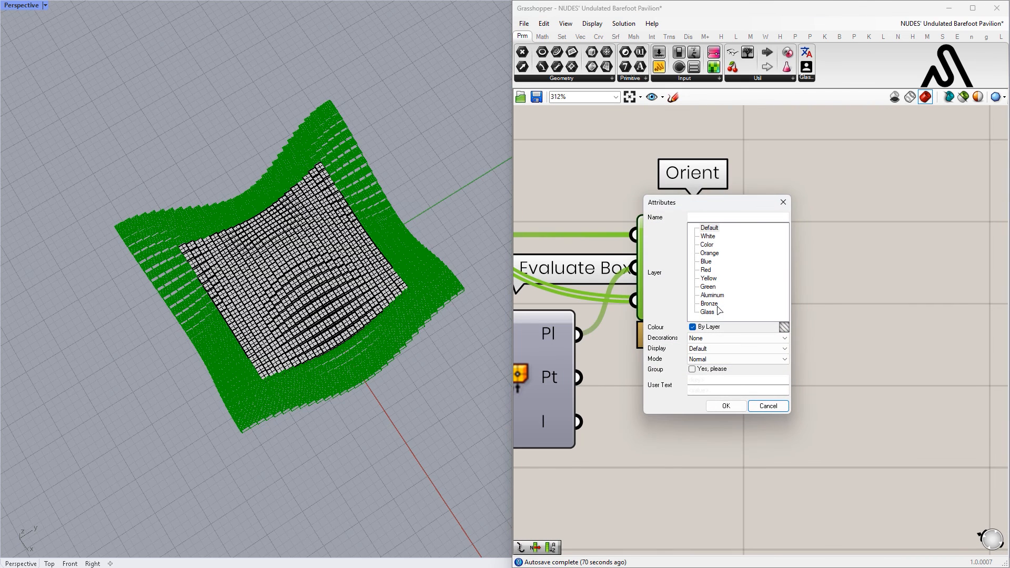
pyautogui.click(731, 405)
pyautogui.scroll(-3, 770, 349)
pyautogui.moveTo(816, 223); pyautogui.dragTo(711, 366)
pyautogui.middleClick(717, 297)
pyautogui.click(751, 265)
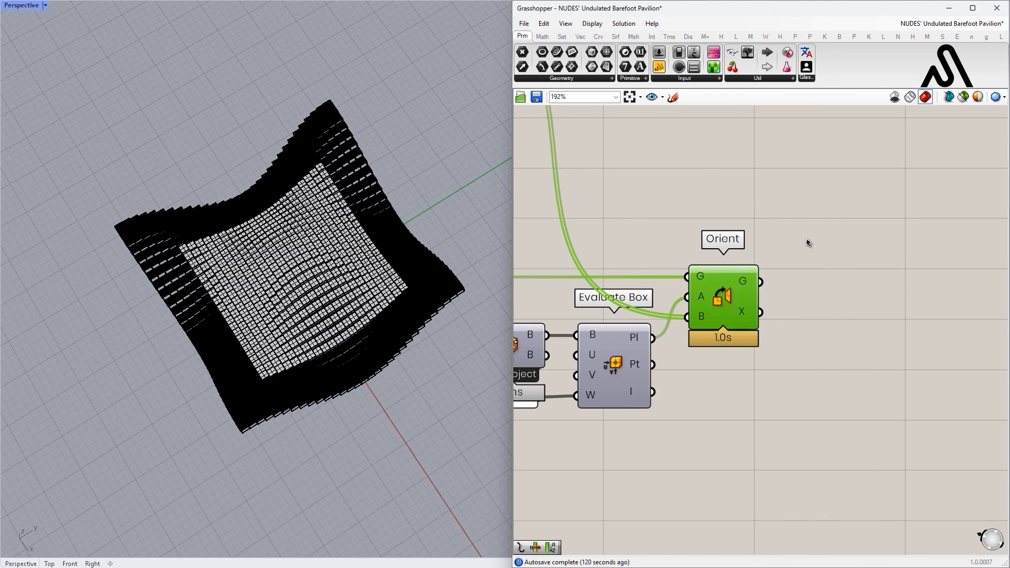
pyautogui.click(809, 242)
# Minimise the Grasshopper window and show the baked pavilion in Rhino in a full-width rendered view.
pyautogui.click(951, 9)
pyautogui.click(1, 3)
pyautogui.click(4, 49)
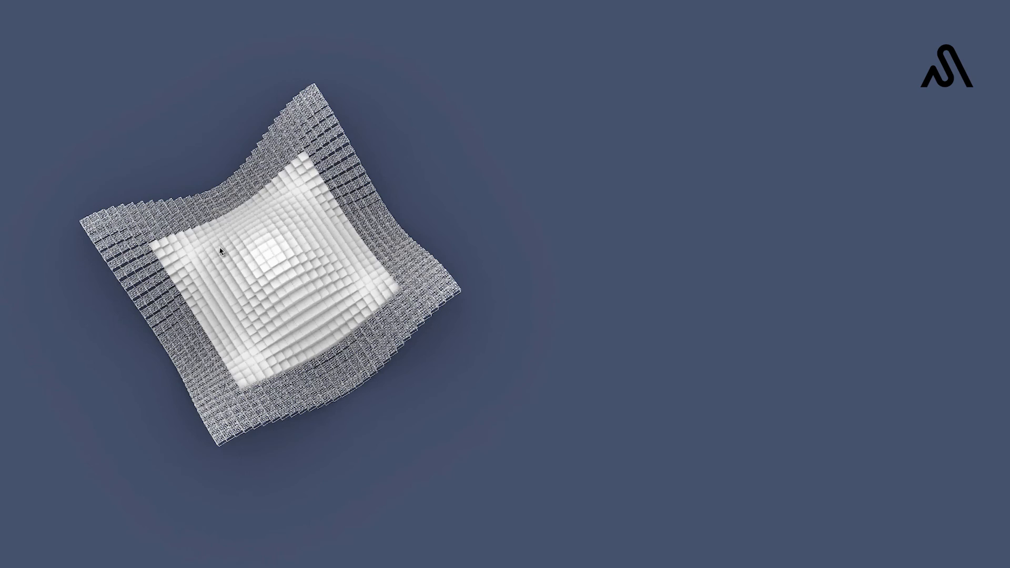
# Inspect the rendered pavilion from the side, from above and close up on its cubic modules.
pyautogui.moveTo(321, 289); pyautogui.dragTo(531, 216, button='right')
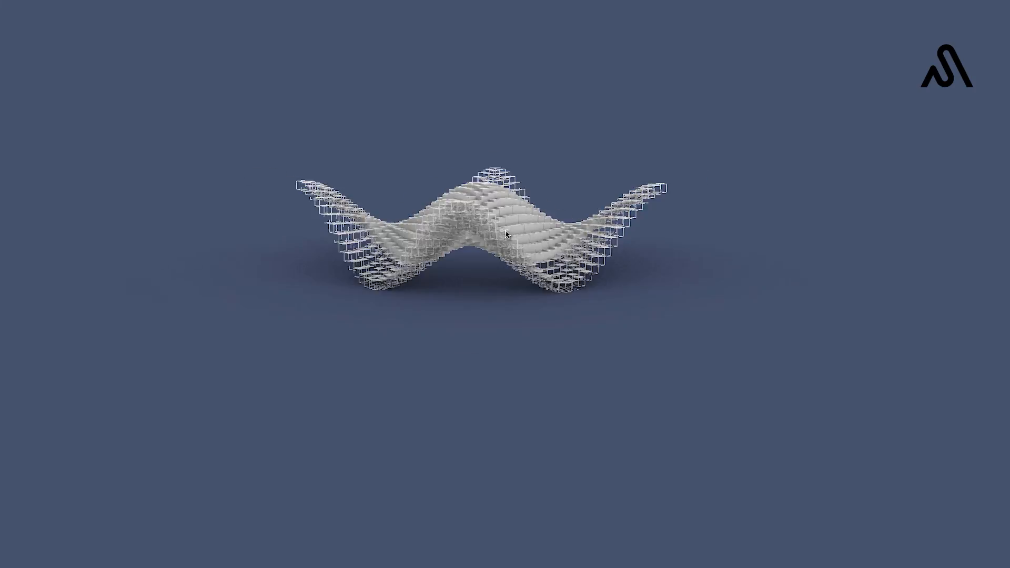
pyautogui.scroll(10, 506, 235)
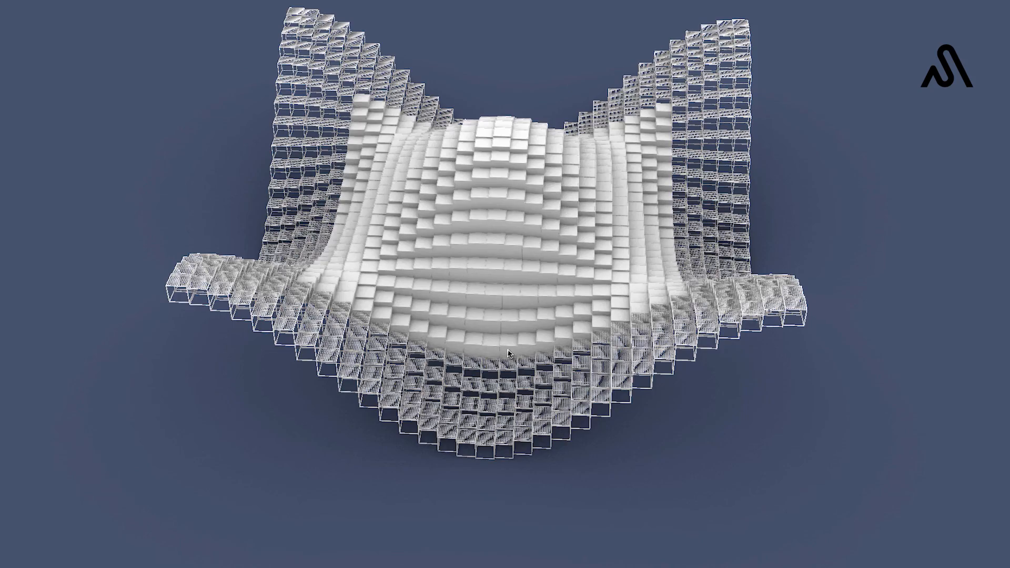
pyautogui.moveTo(497, 316)
pyautogui.mouseDown(button='right')
pyautogui.moveTo(497, 284)
pyautogui.moveTo(513, 271)
pyautogui.moveTo(560, 310)
pyautogui.mouseUp(button='right')
pyautogui.keyDown('ctrl'); pyautogui.moveTo(450, 310); pyautogui.dragTo(429, 233, button='right'); pyautogui.keyUp('ctrl')
pyautogui.moveTo(574, 172)
pyautogui.mouseDown(button='right')
pyautogui.moveTo(593, 251)
pyautogui.moveTo(617, 184)
pyautogui.moveTo(550, 169)
pyautogui.moveTo(566, 175)
pyautogui.moveTo(564, 155)
pyautogui.mouseUp(button='right')
pyautogui.moveTo(537, 191); pyautogui.dragTo(441, 192, button='right')
pyautogui.keyDown('ctrl'); pyautogui.moveTo(552, 334); pyautogui.dragTo(539, 245, button='right'); pyautogui.keyUp('ctrl')
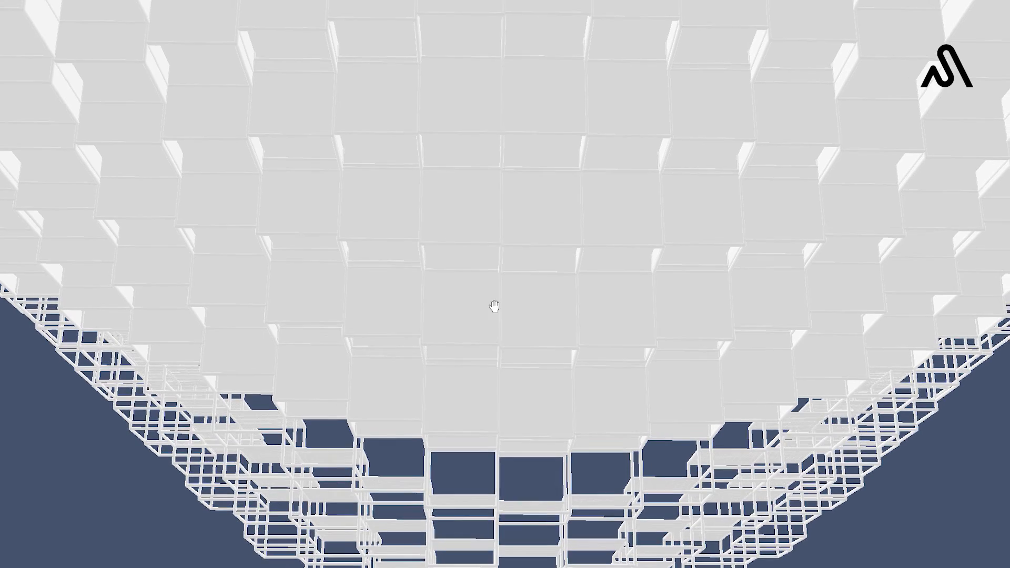